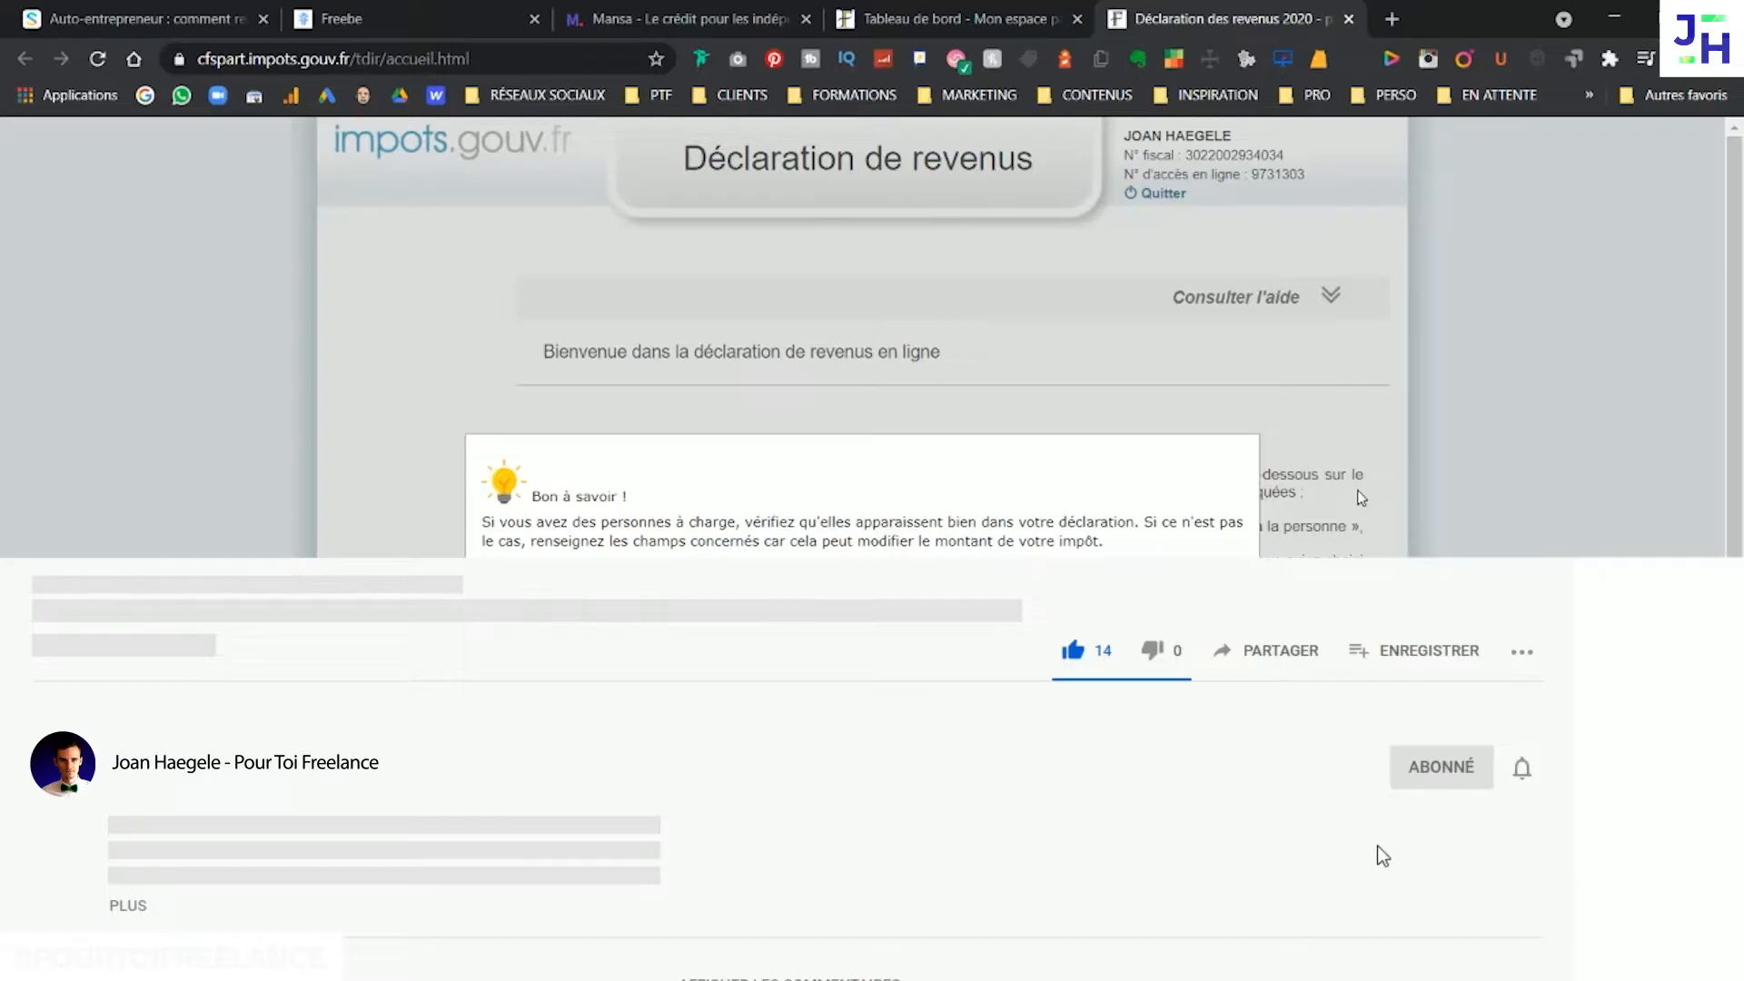
pyautogui.click(1526, 771)
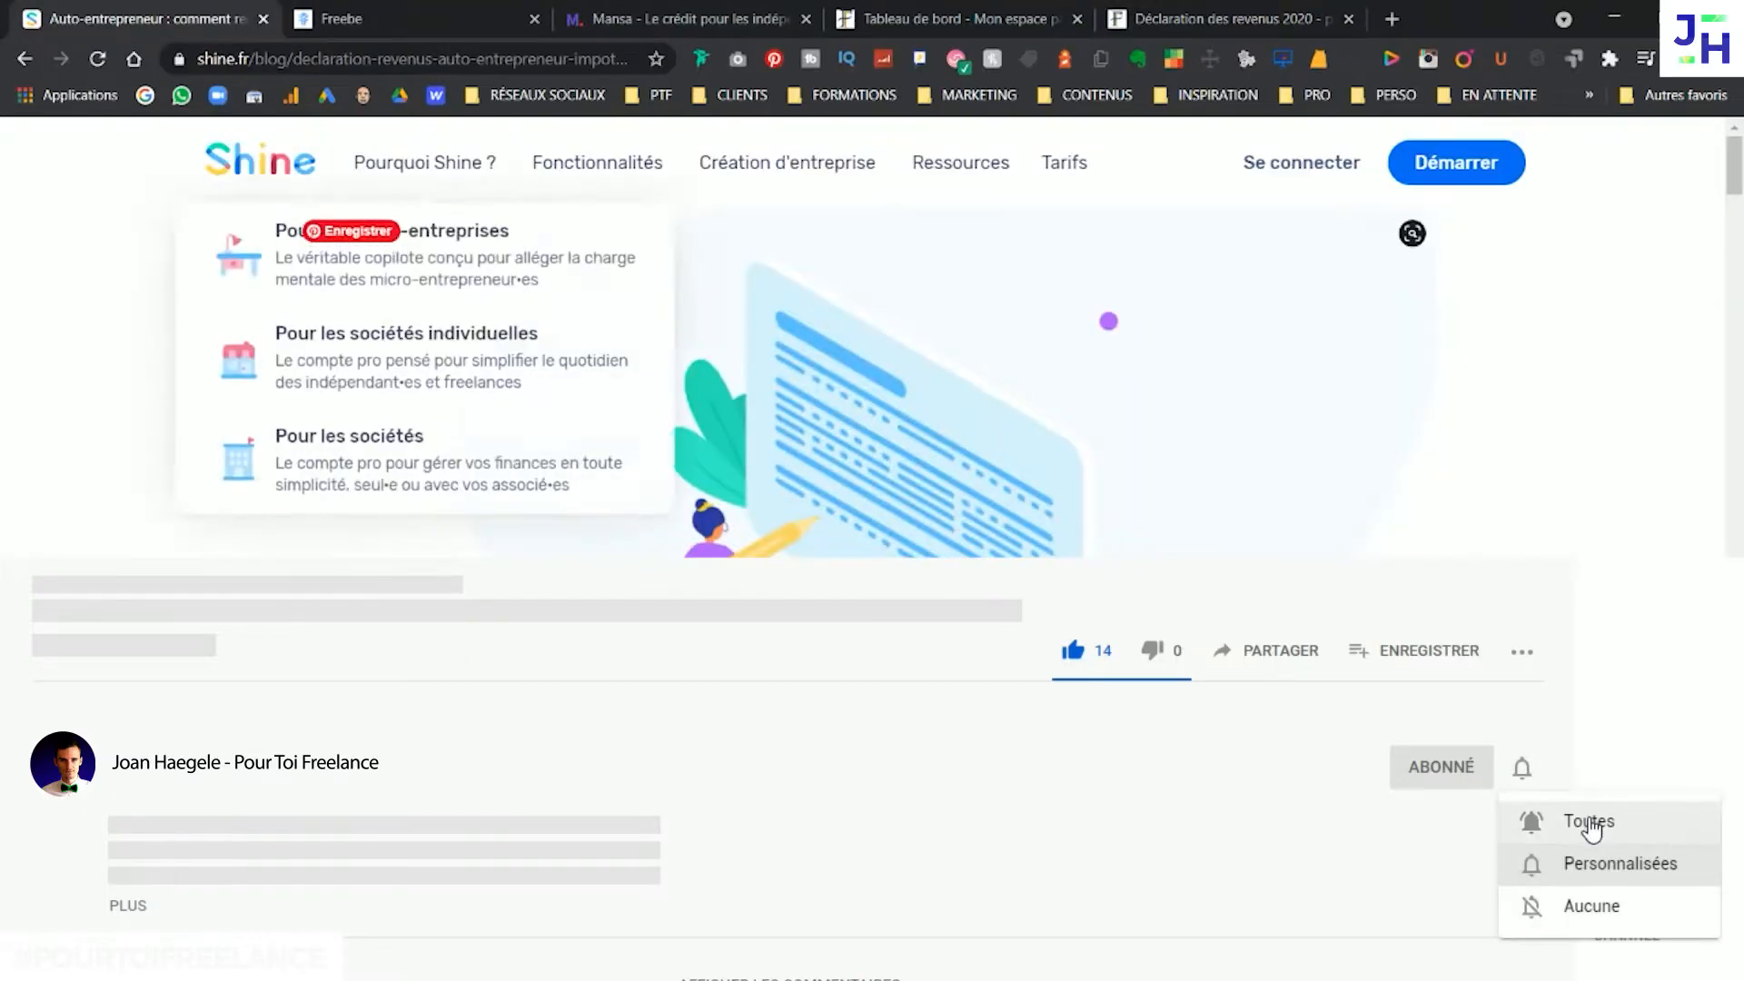
pyautogui.click(1589, 823)
# Read the 2021 online income declaration opening date and the filing deadlines by department in the Shine article
pyautogui.scroll(1, 1271, 556)
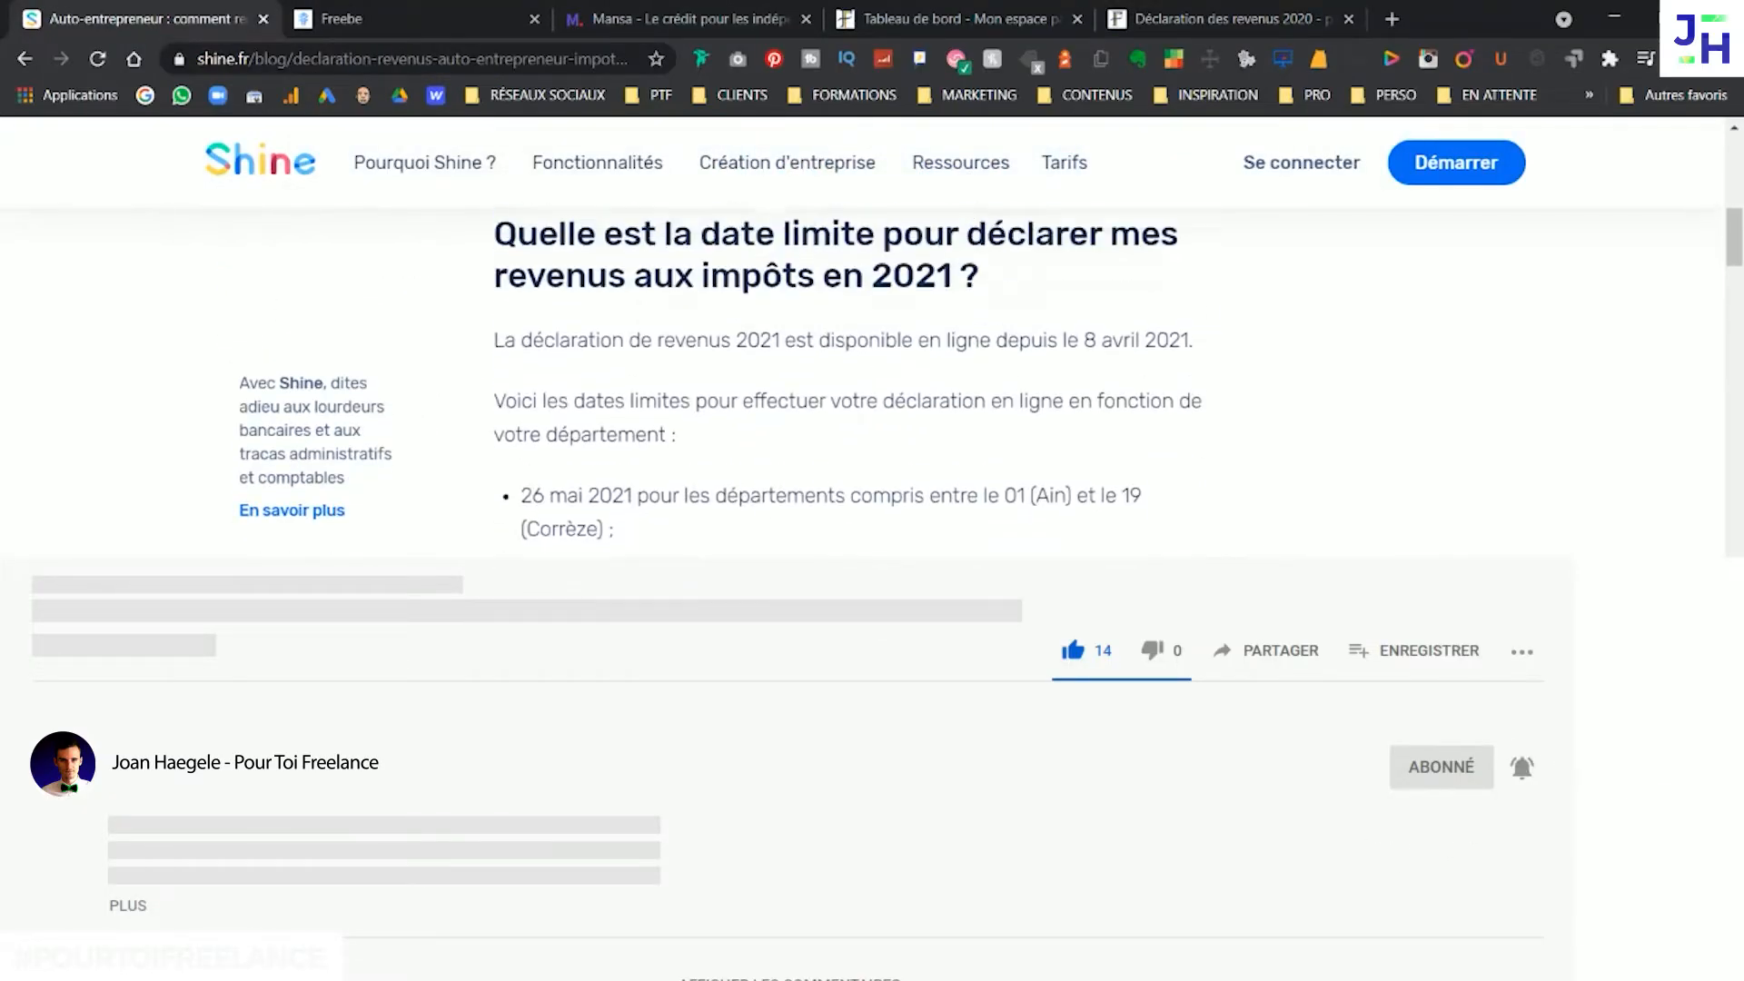
pyautogui.moveTo(583, 404); pyautogui.dragTo(915, 466)
pyautogui.click(913, 468)
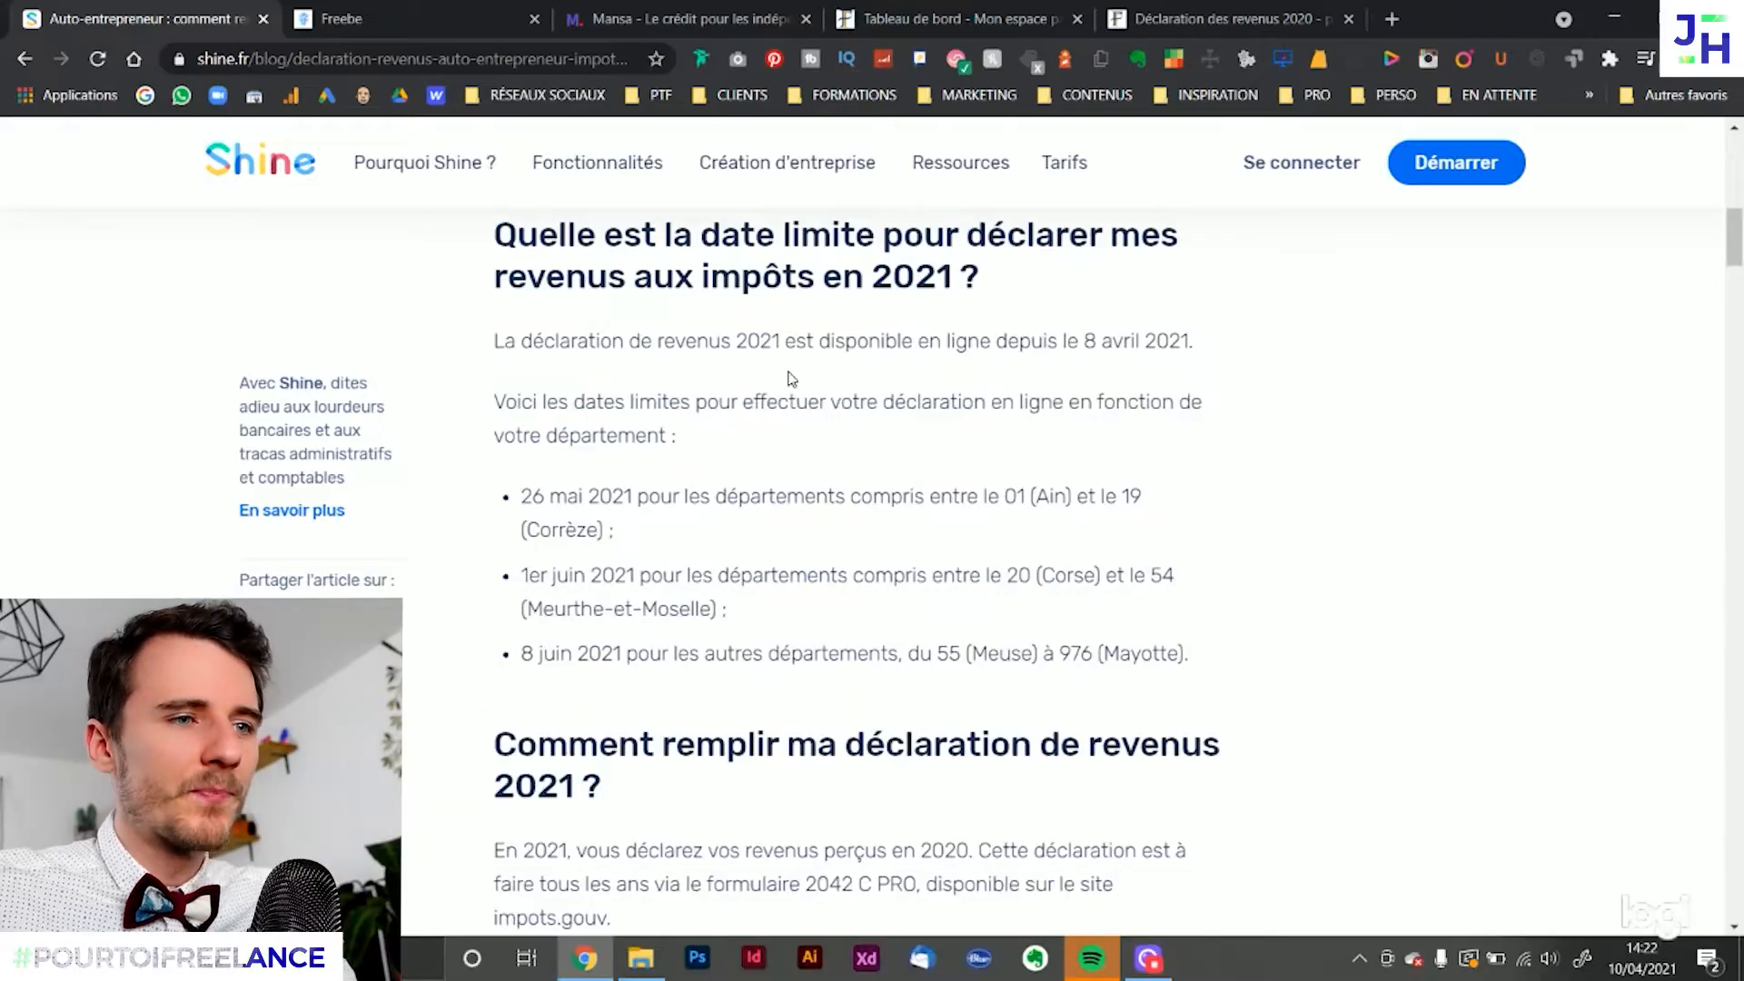
pyautogui.moveTo(1059, 341); pyautogui.dragTo(1269, 346)
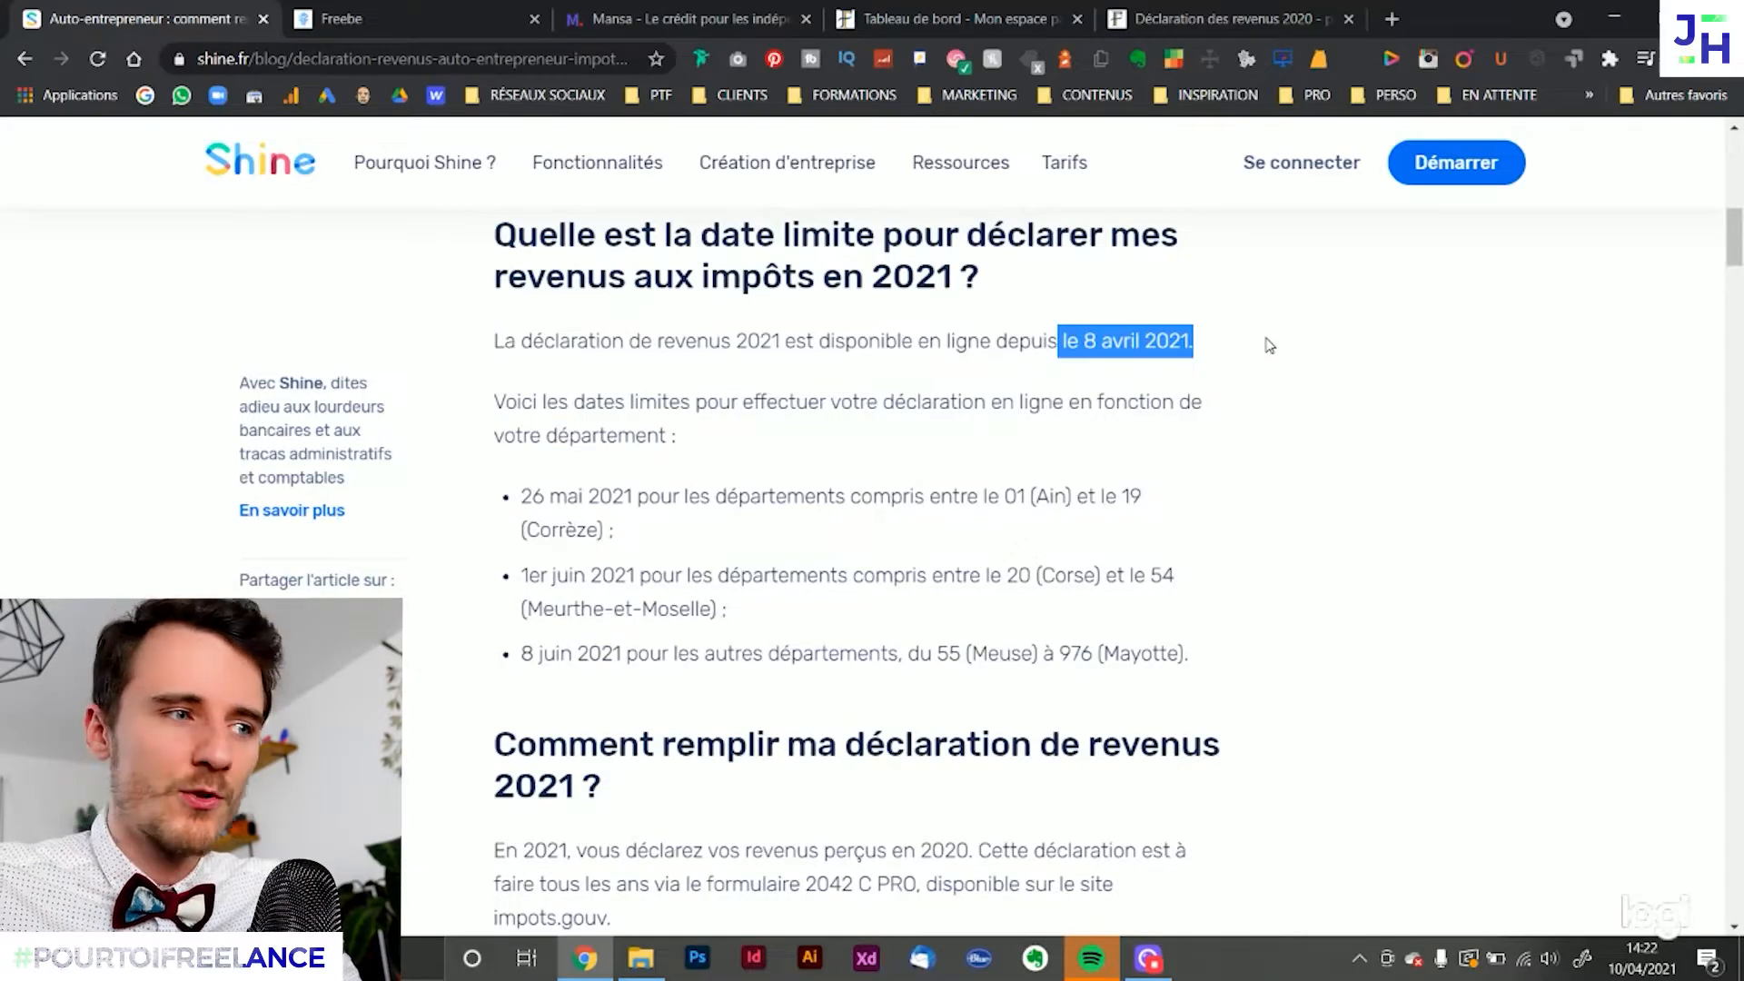
pyautogui.moveTo(522, 496); pyautogui.dragTo(639, 496)
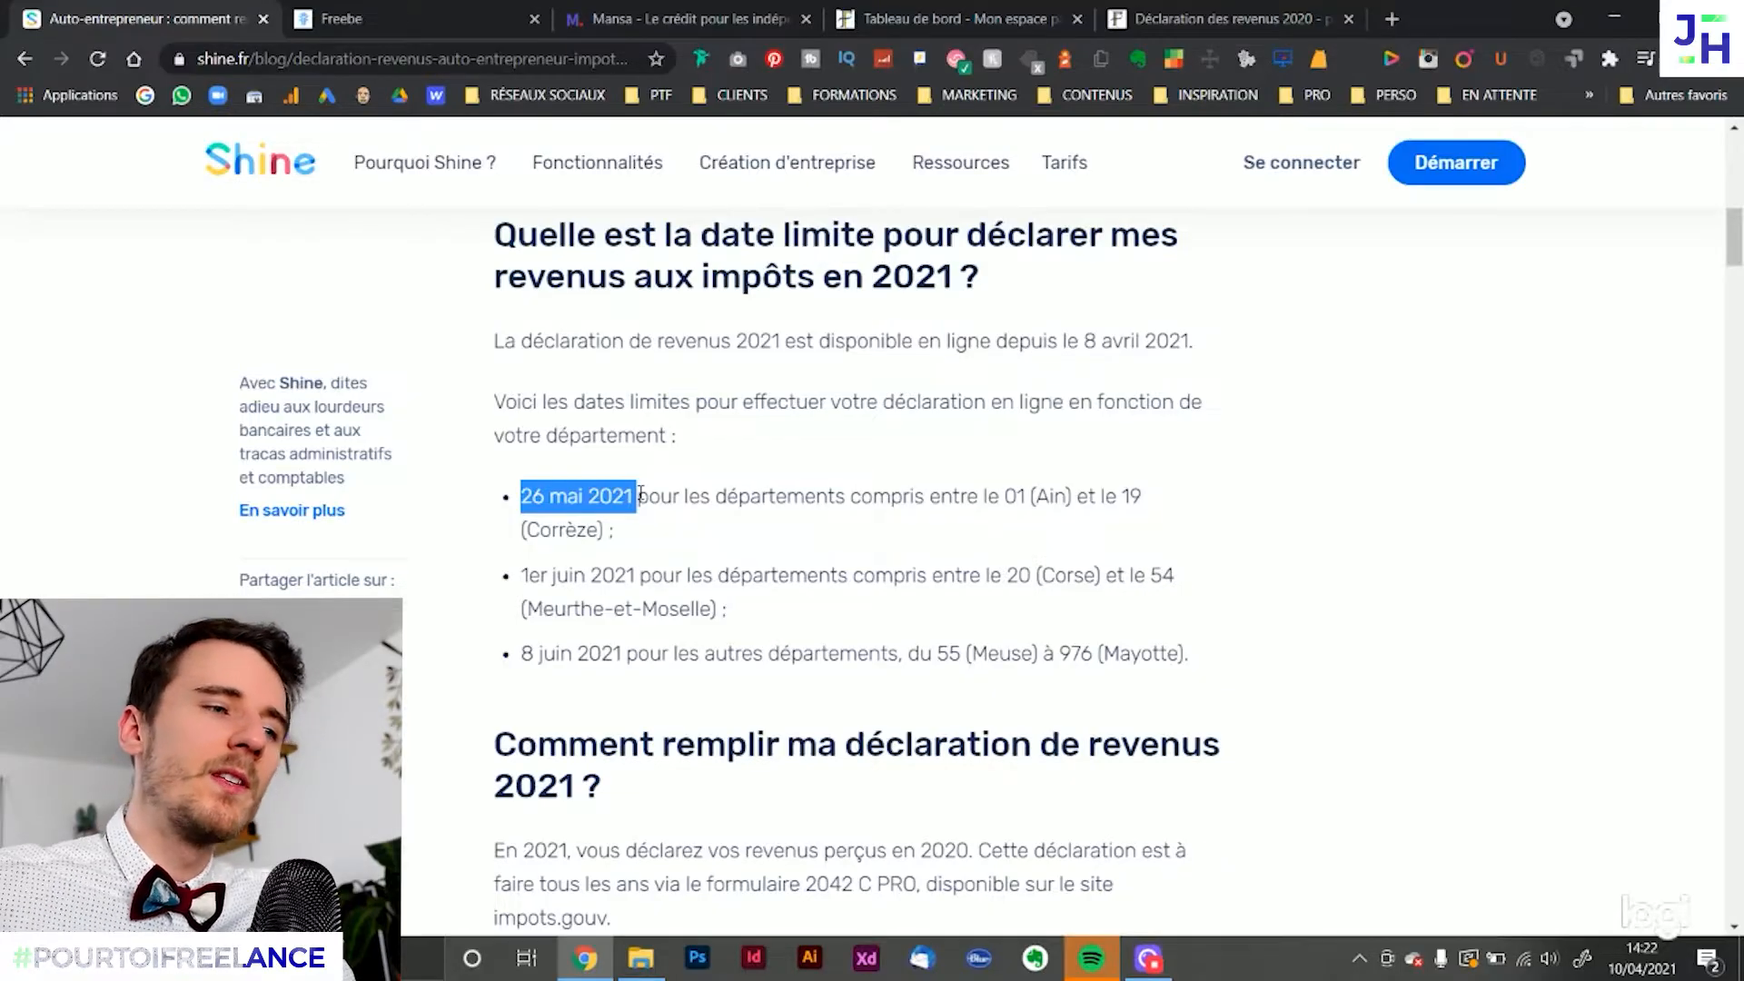
pyautogui.moveTo(1004, 497); pyautogui.dragTo(1025, 496)
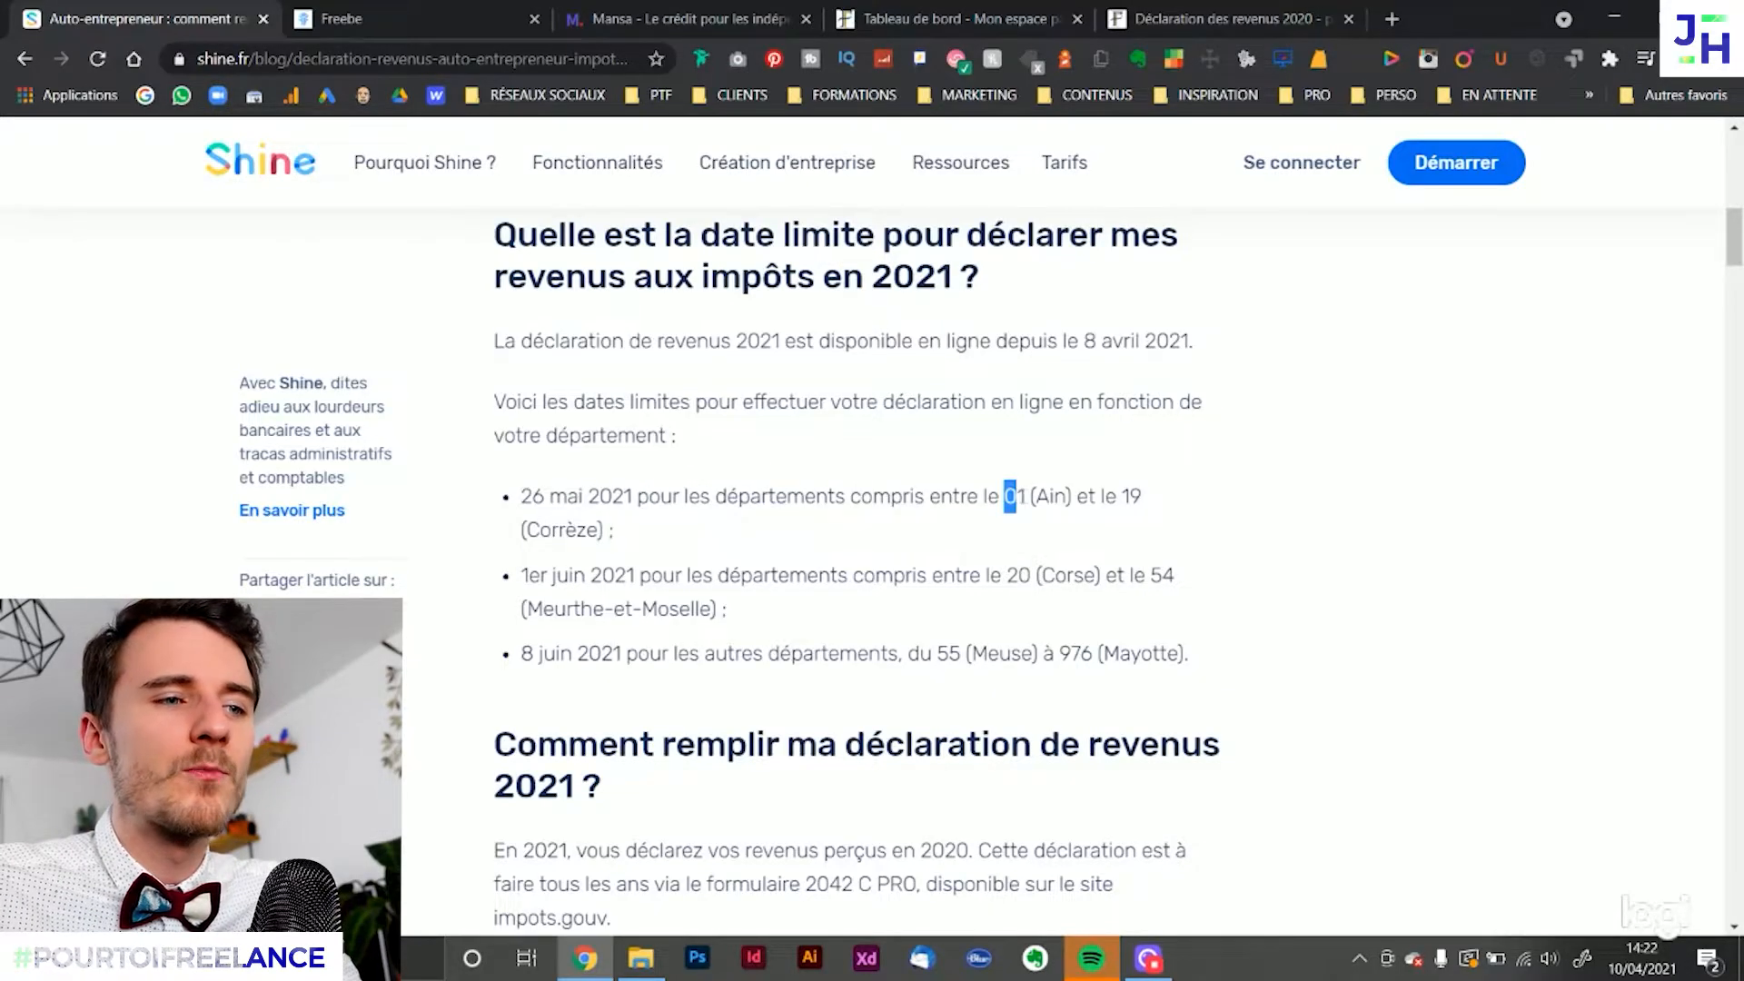
pyautogui.doubleClick(1013, 577)
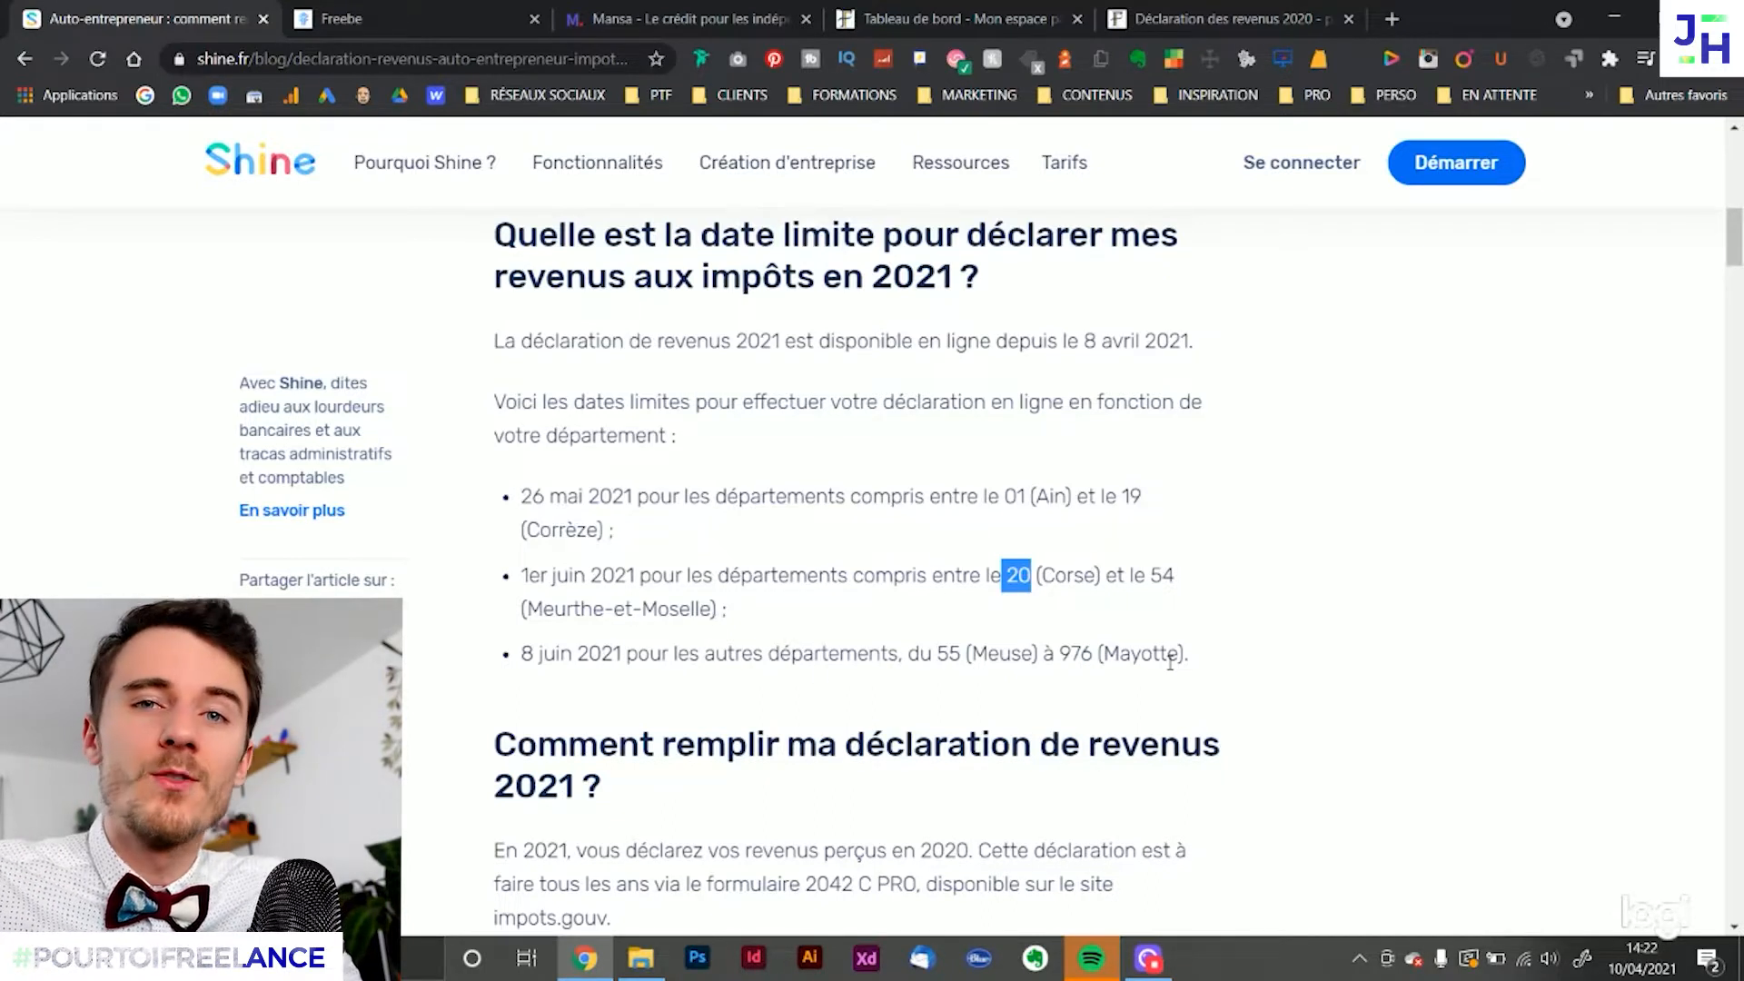
pyautogui.moveTo(512, 654); pyautogui.dragTo(616, 654)
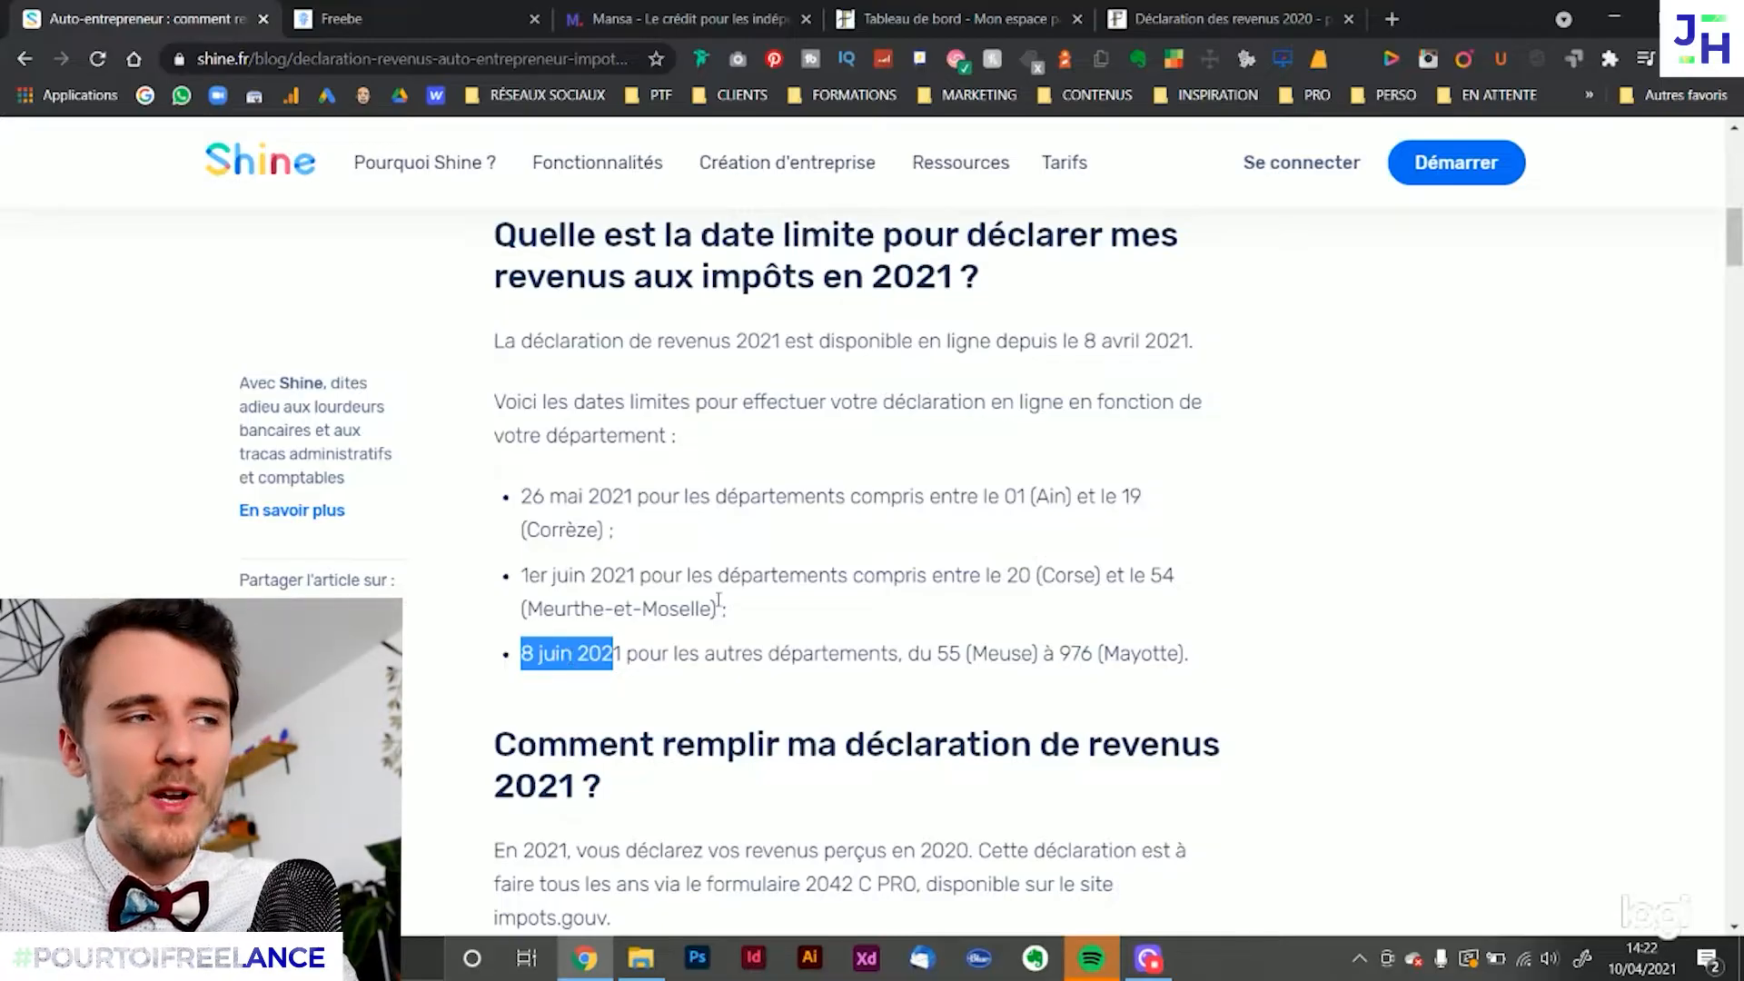
pyautogui.scroll(11, 748, 548)
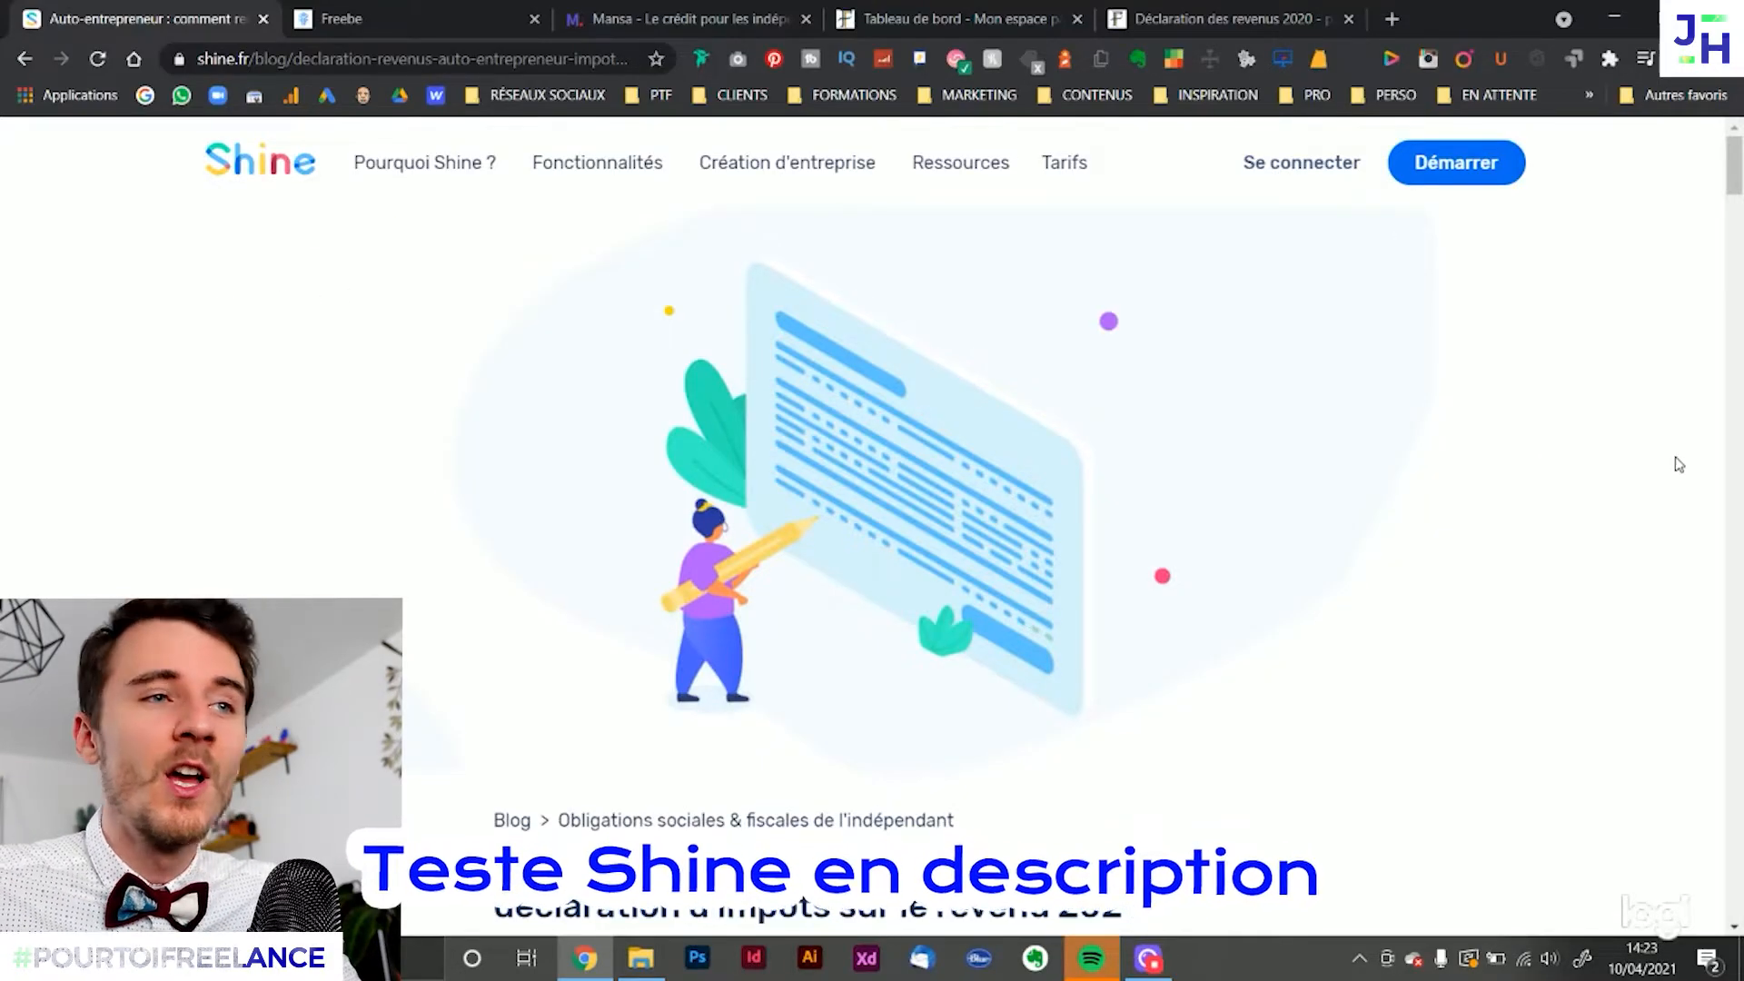
# Switch to the impots.gouv.fr declaration, dismiss the notice about dependants, and resume the started declaration up to Étape 2
pyautogui.click(1164, 7)
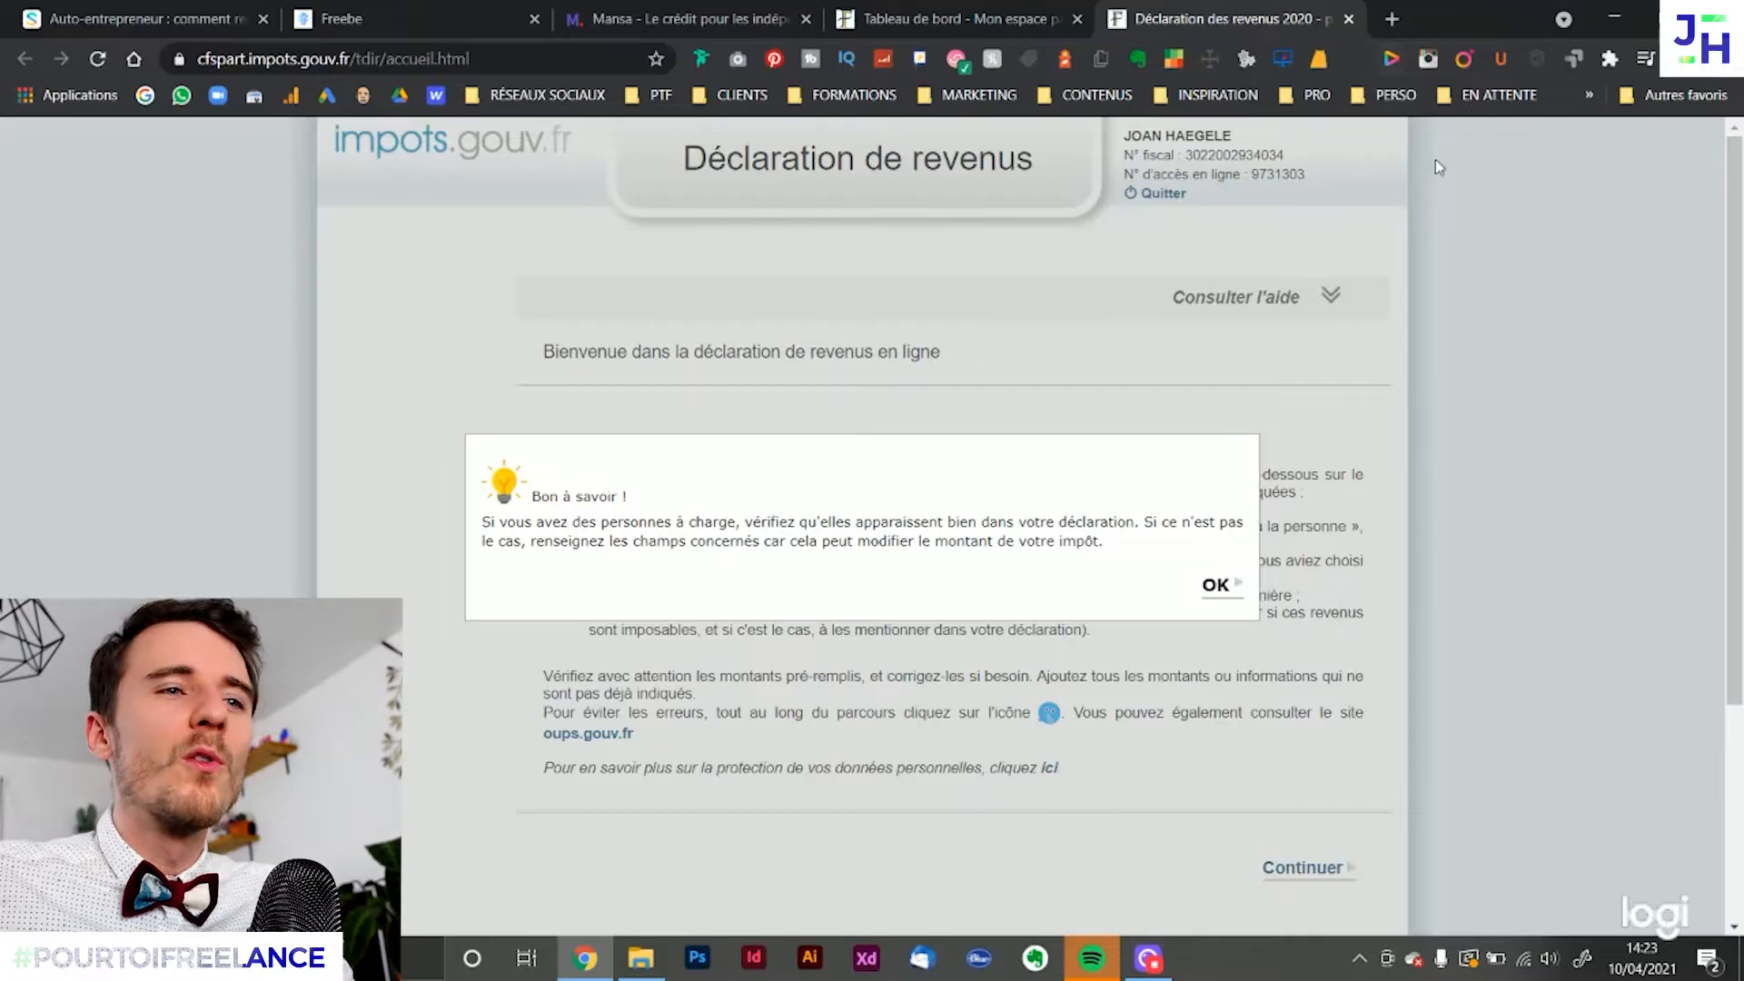
pyautogui.click(1218, 586)
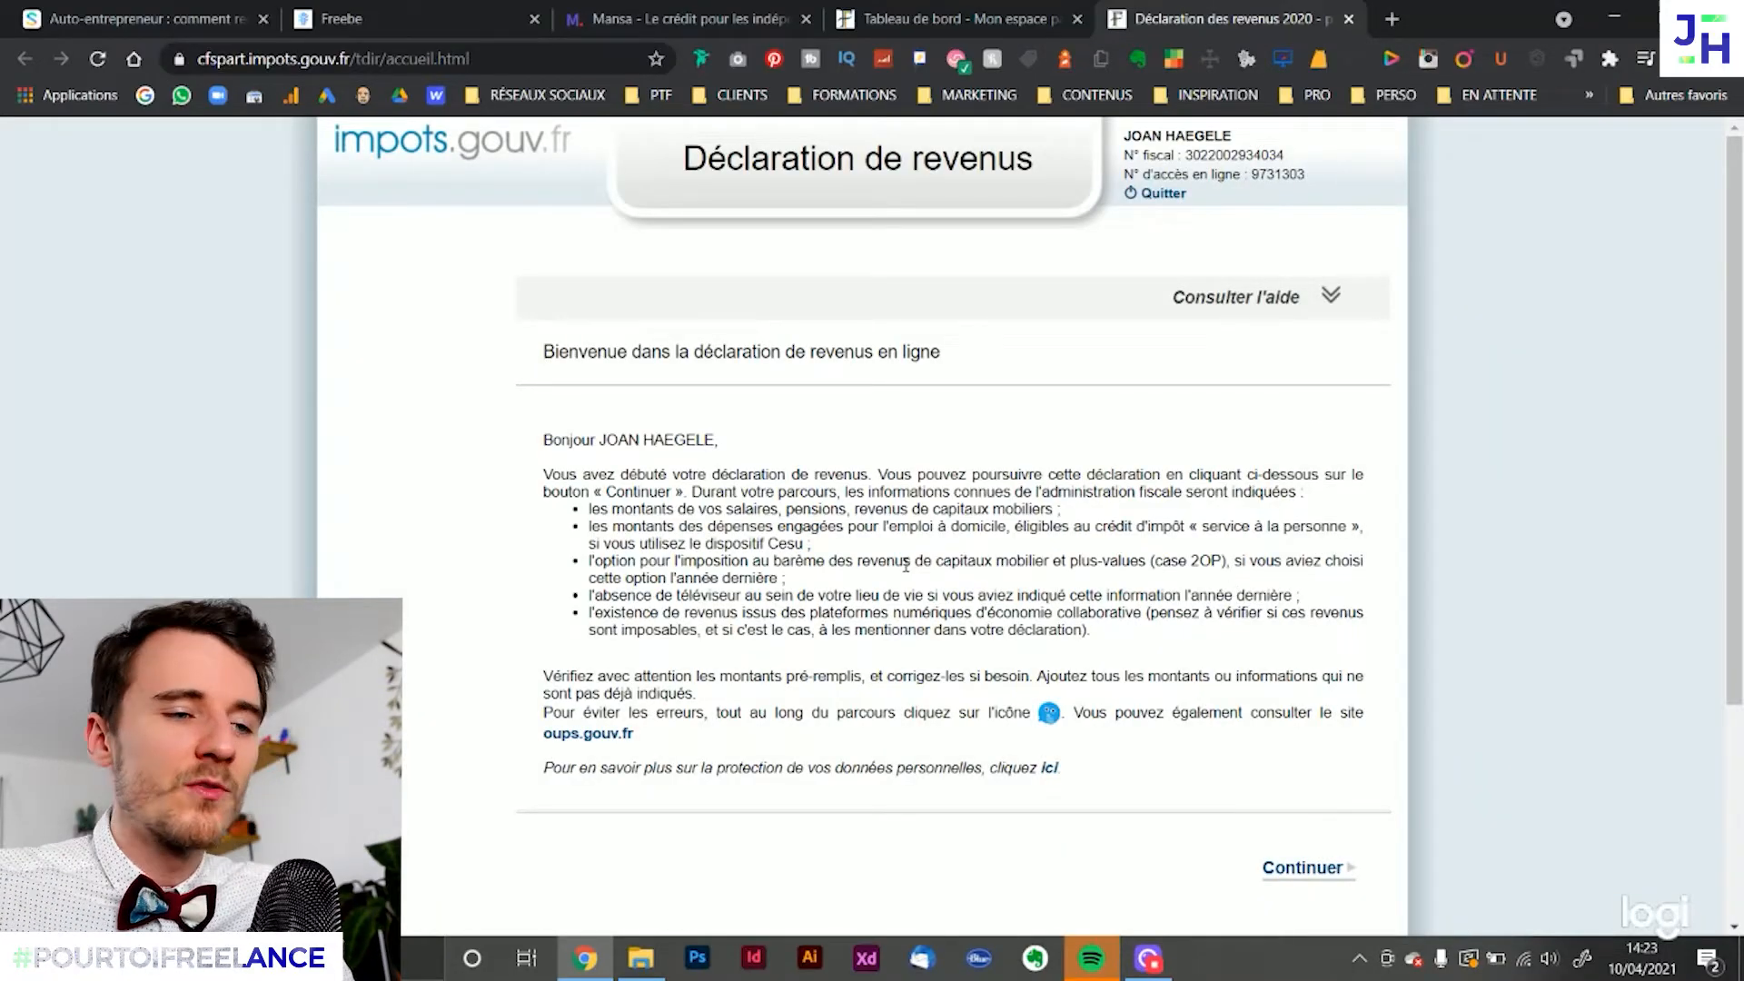
pyautogui.click(1299, 874)
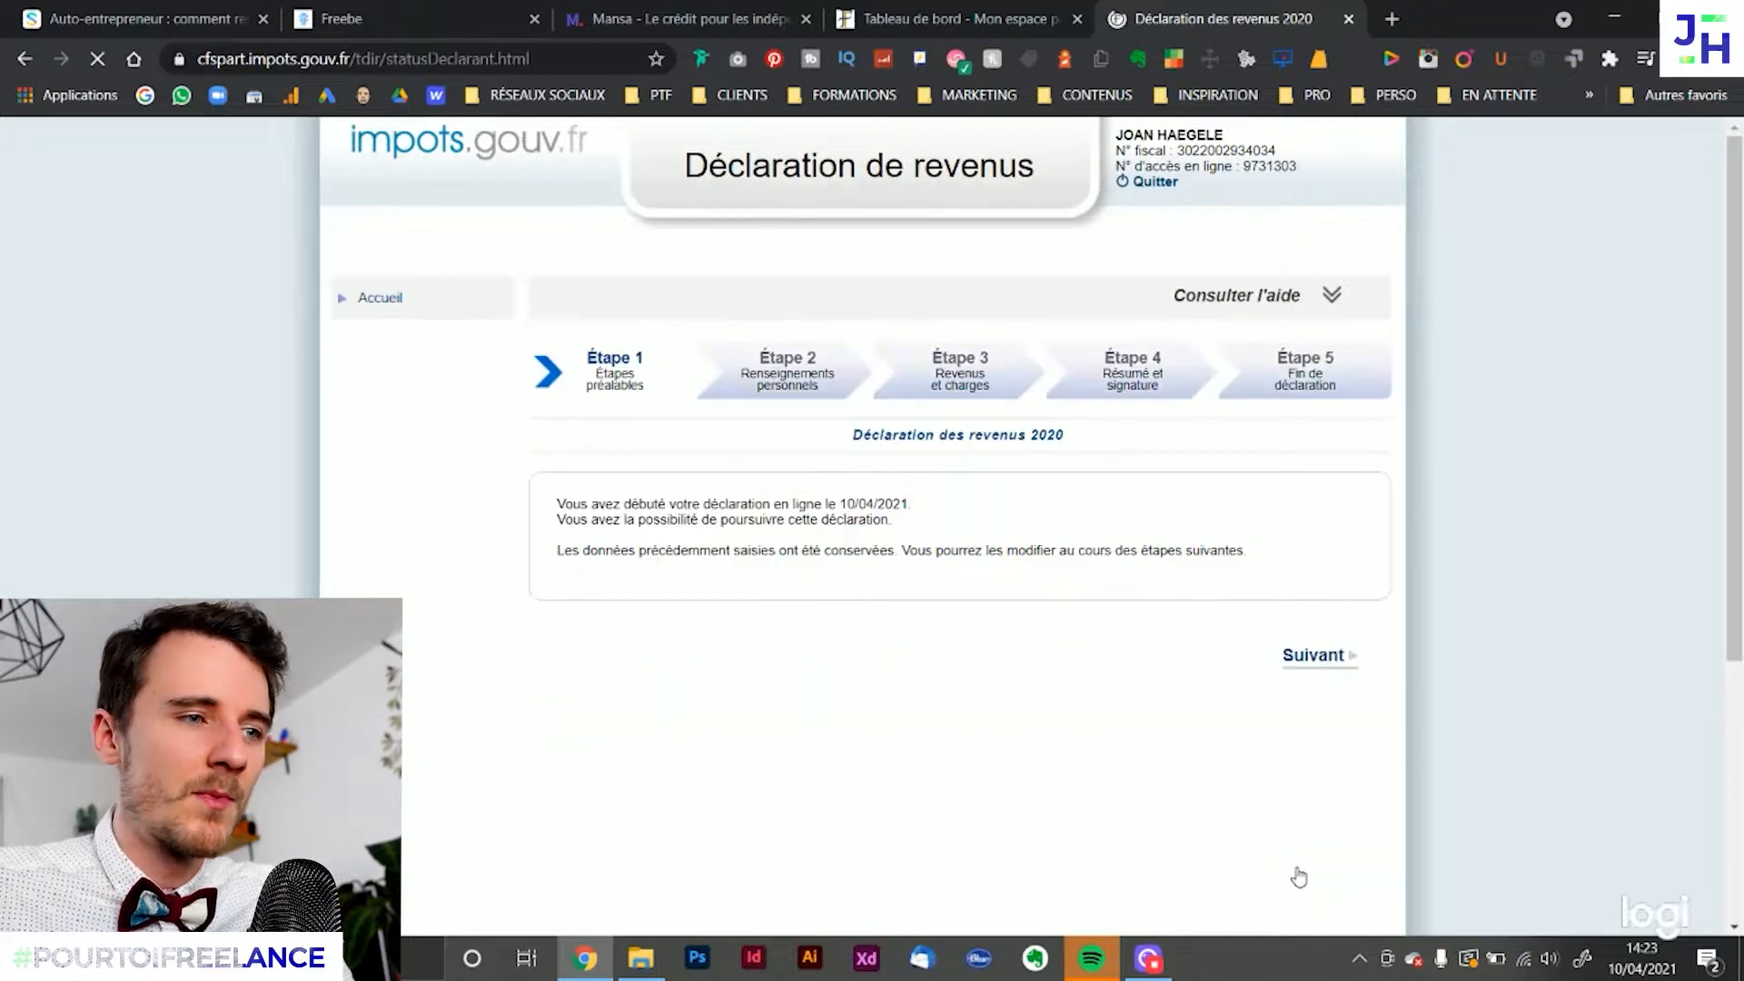
pyautogui.click(1321, 666)
pyautogui.click(1317, 677)
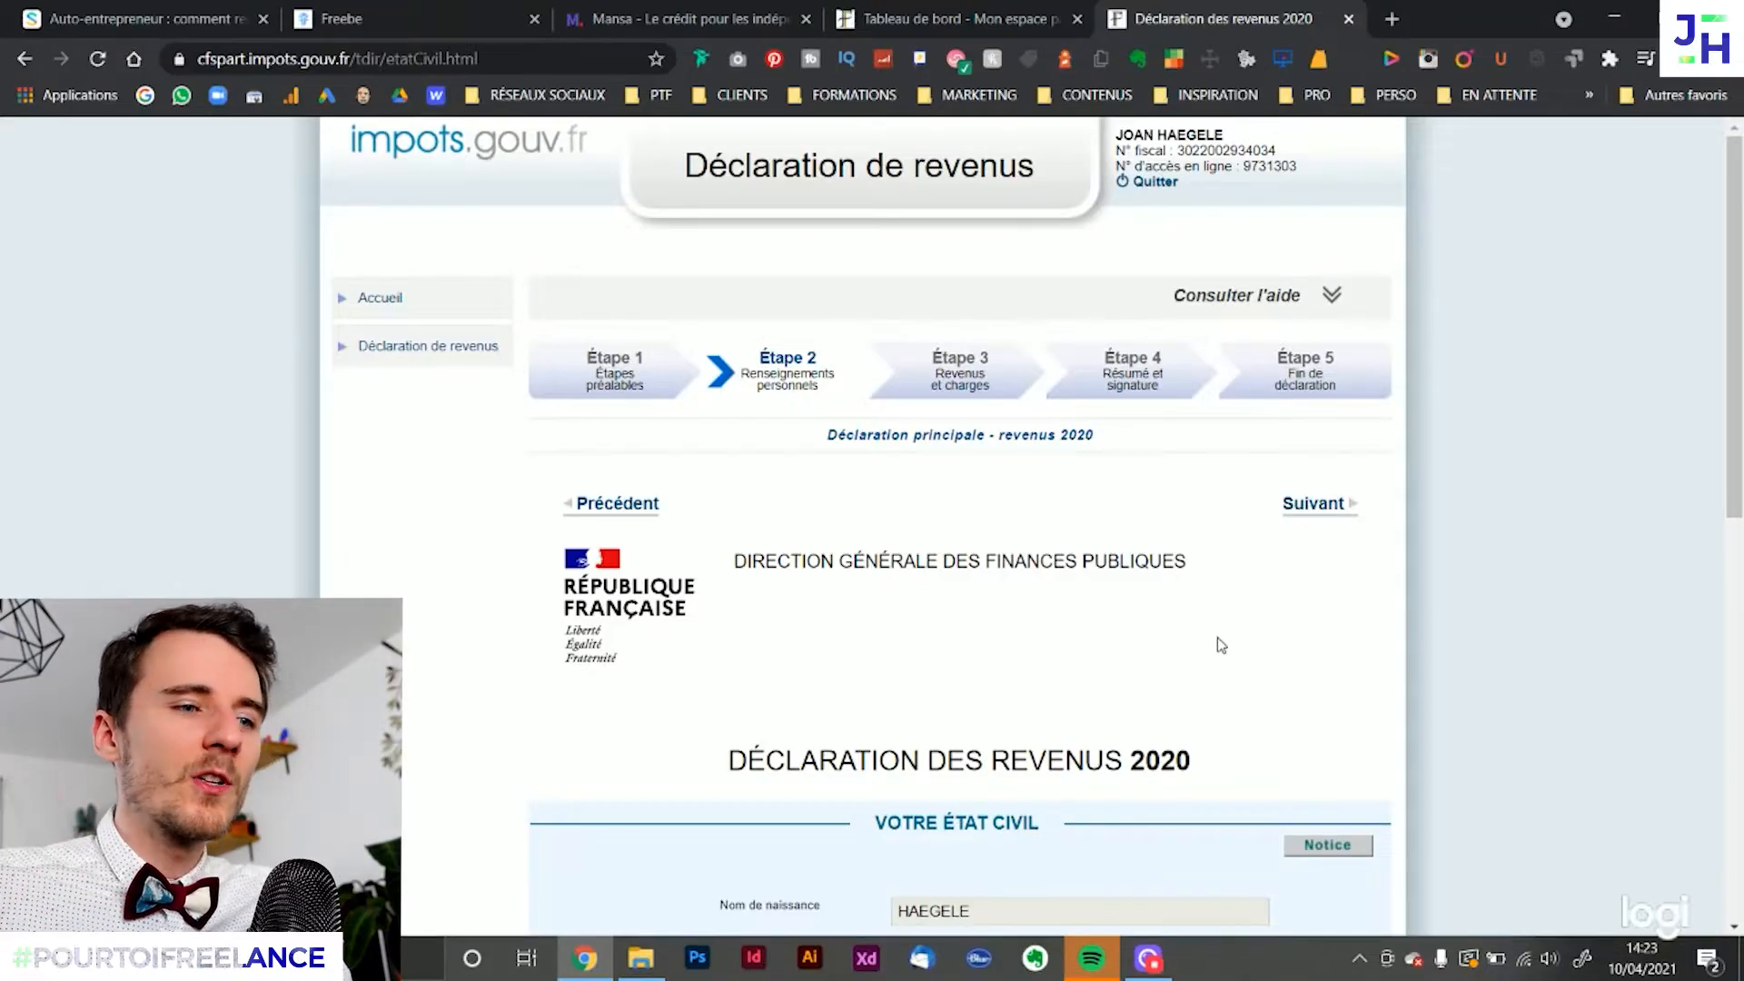
# Check that the form is the Déclaration des revenus 2020 and proceed past the civil status page
pyautogui.moveTo(766, 756); pyautogui.dragTo(727, 758)
pyautogui.click(1242, 744)
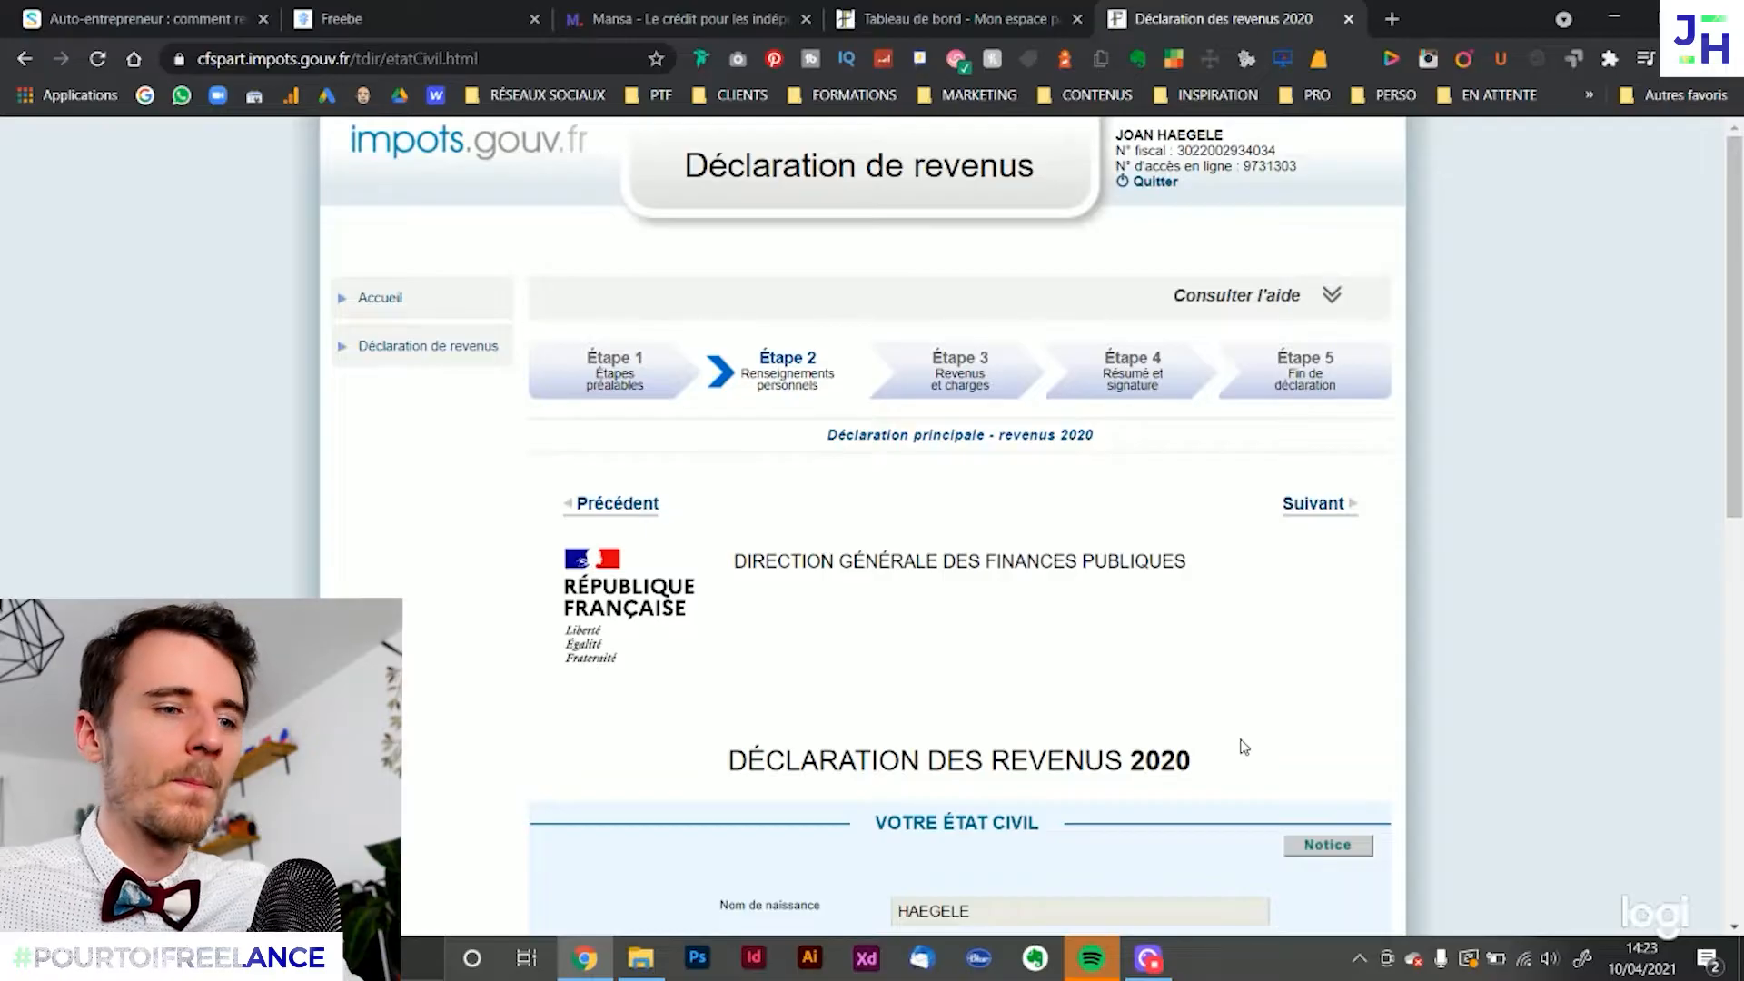
pyautogui.moveTo(1196, 760); pyautogui.dragTo(1130, 761)
pyautogui.click(1203, 684)
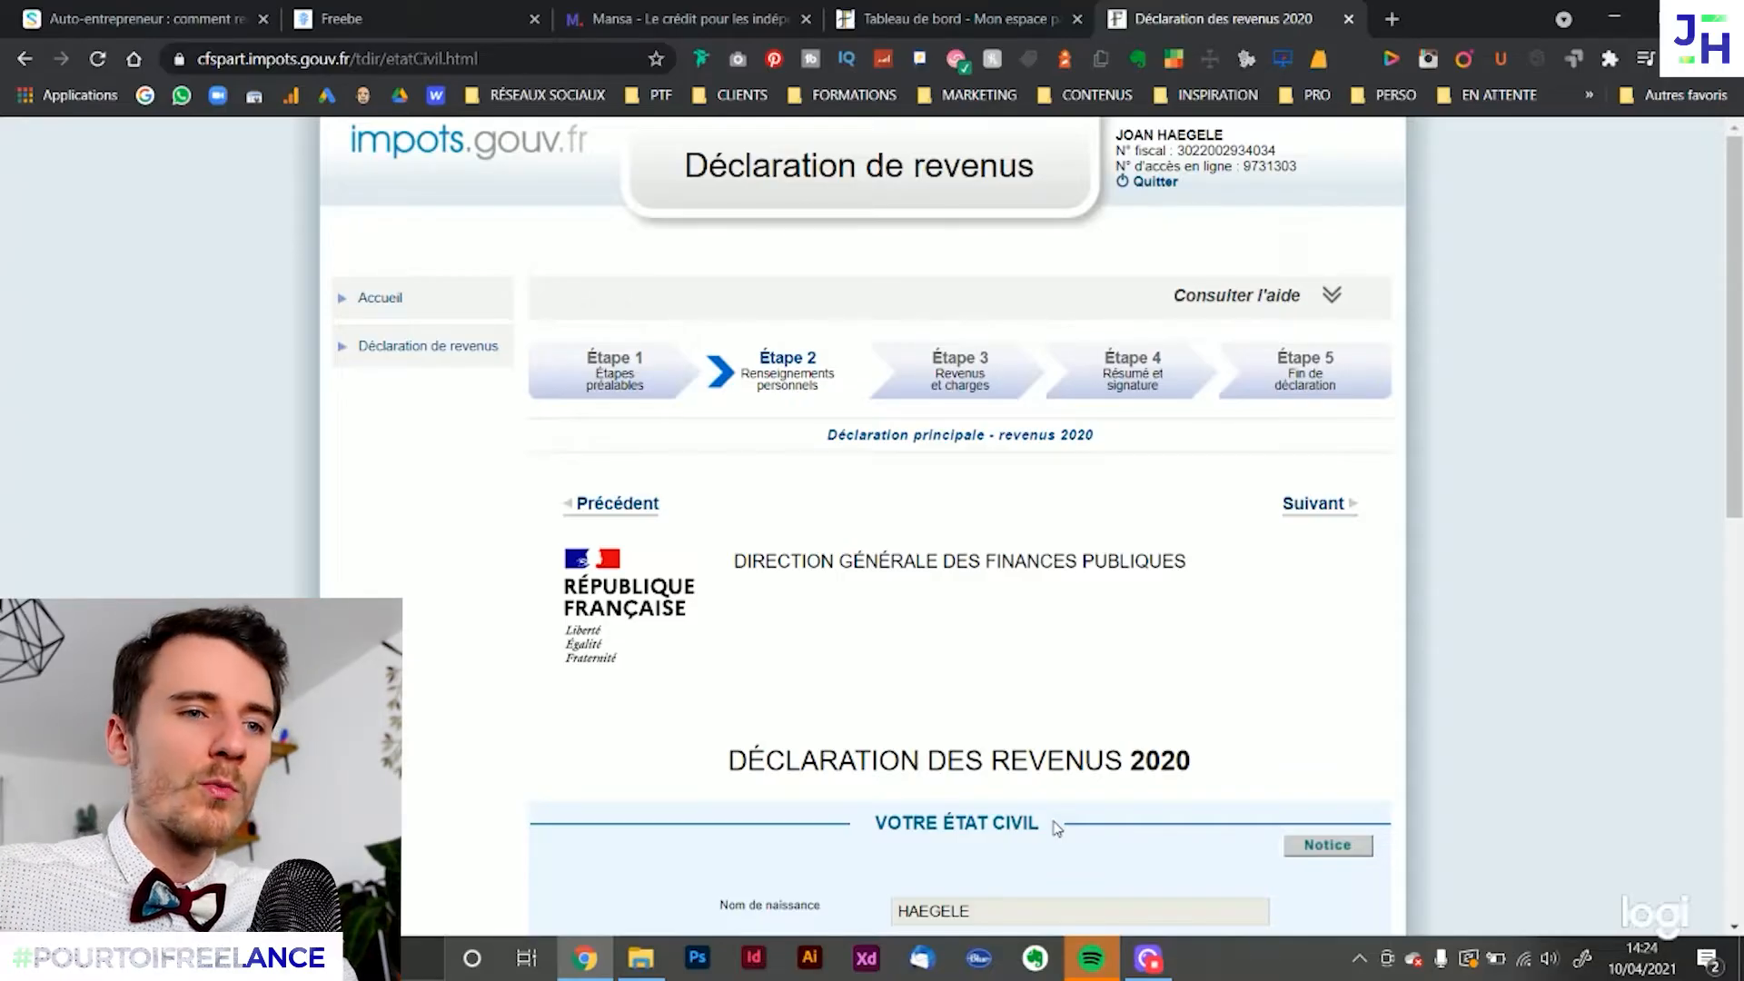
pyautogui.click(1317, 505)
# Review the audiovisual contribution and trusted third-party sections, and continue to the family situation page
pyautogui.scroll(-3, 1126, 586)
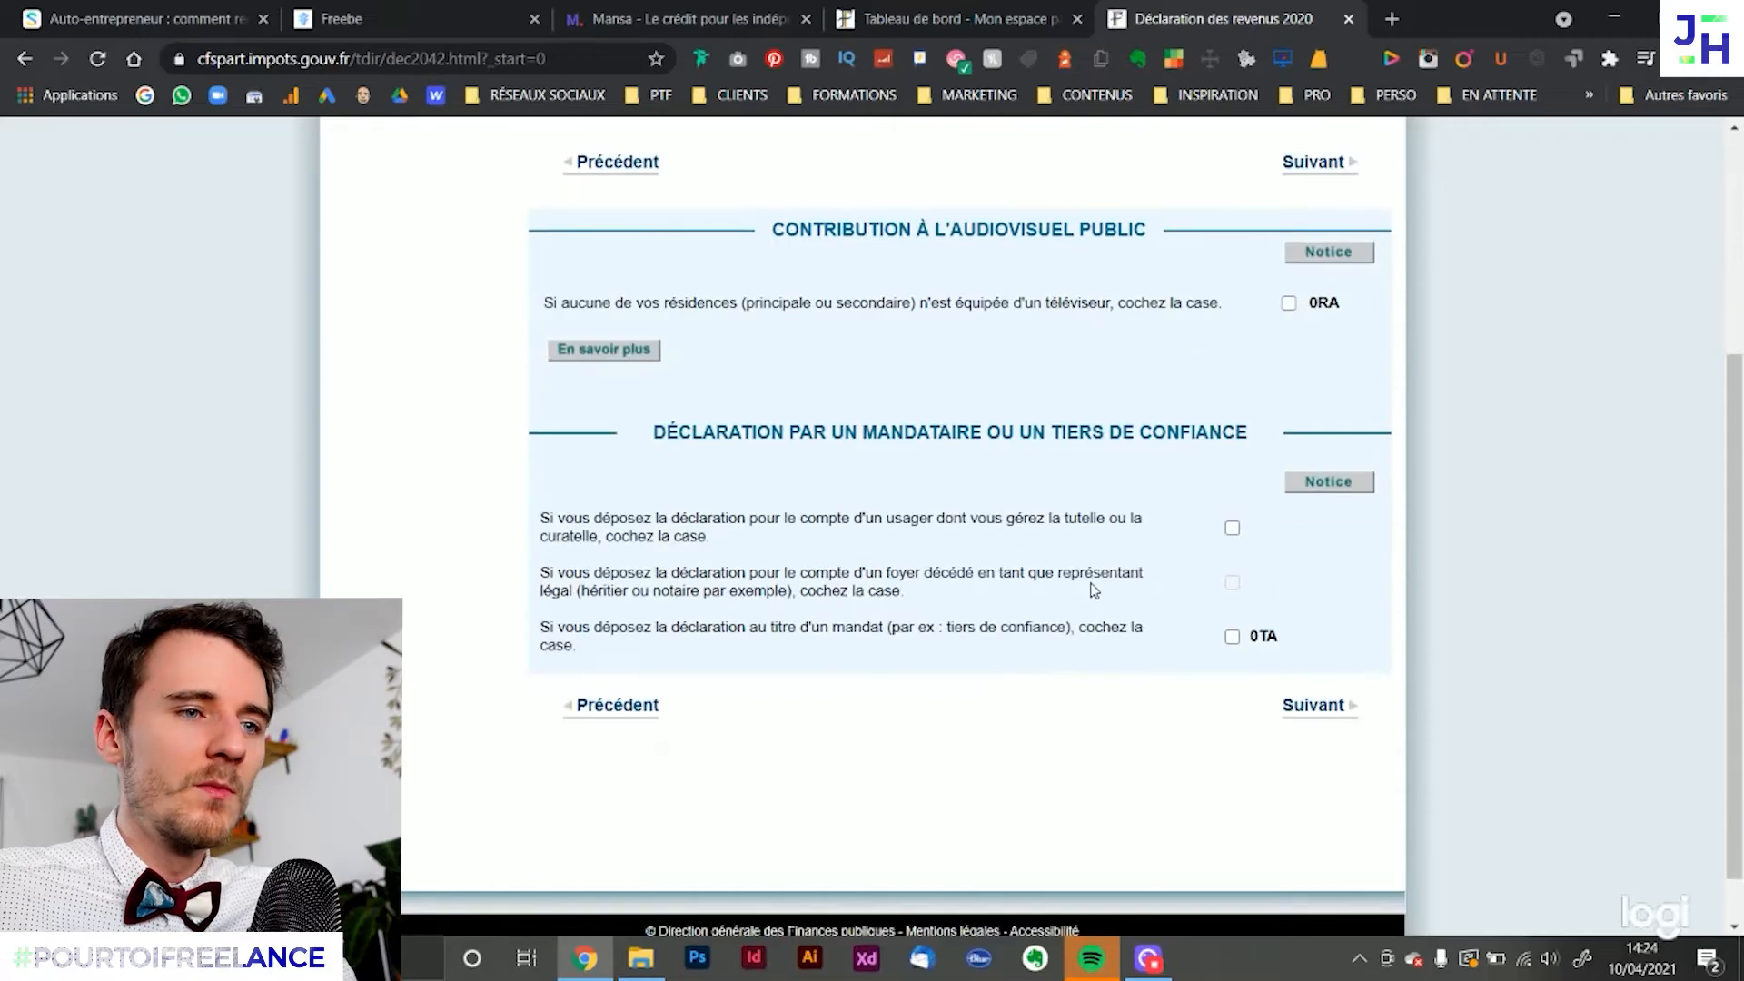
pyautogui.scroll(1, 962, 520)
pyautogui.scroll(-1, 879, 462)
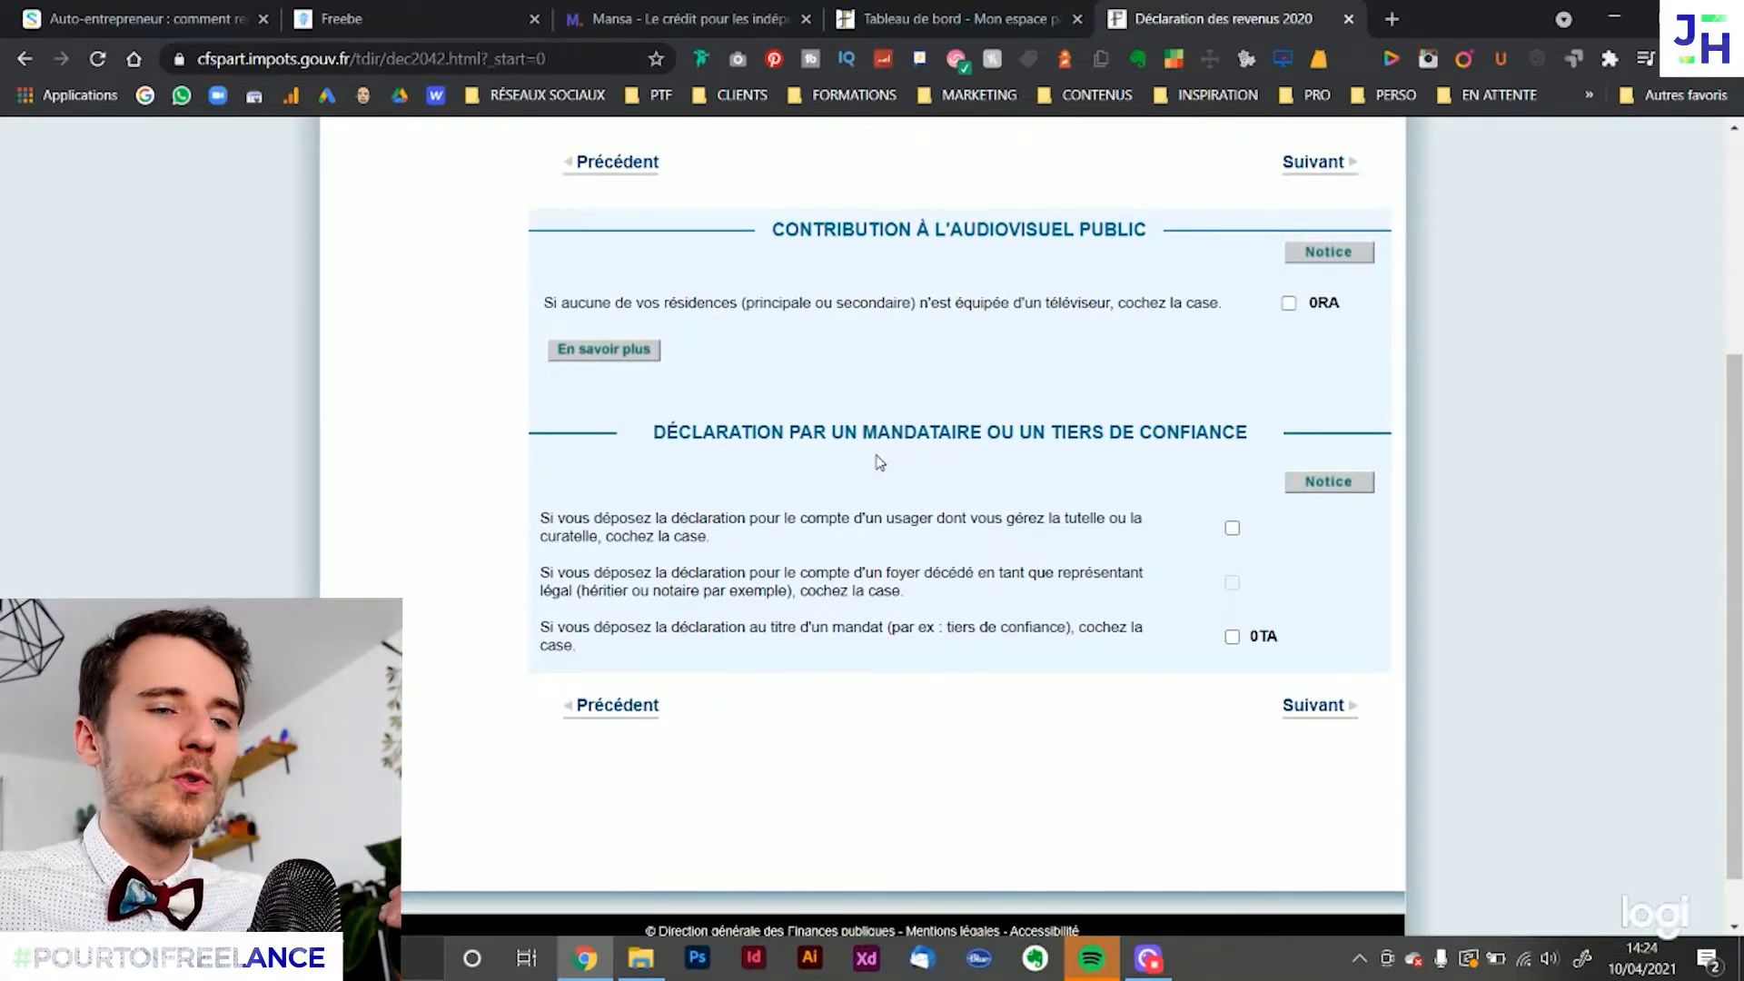
pyautogui.click(1322, 706)
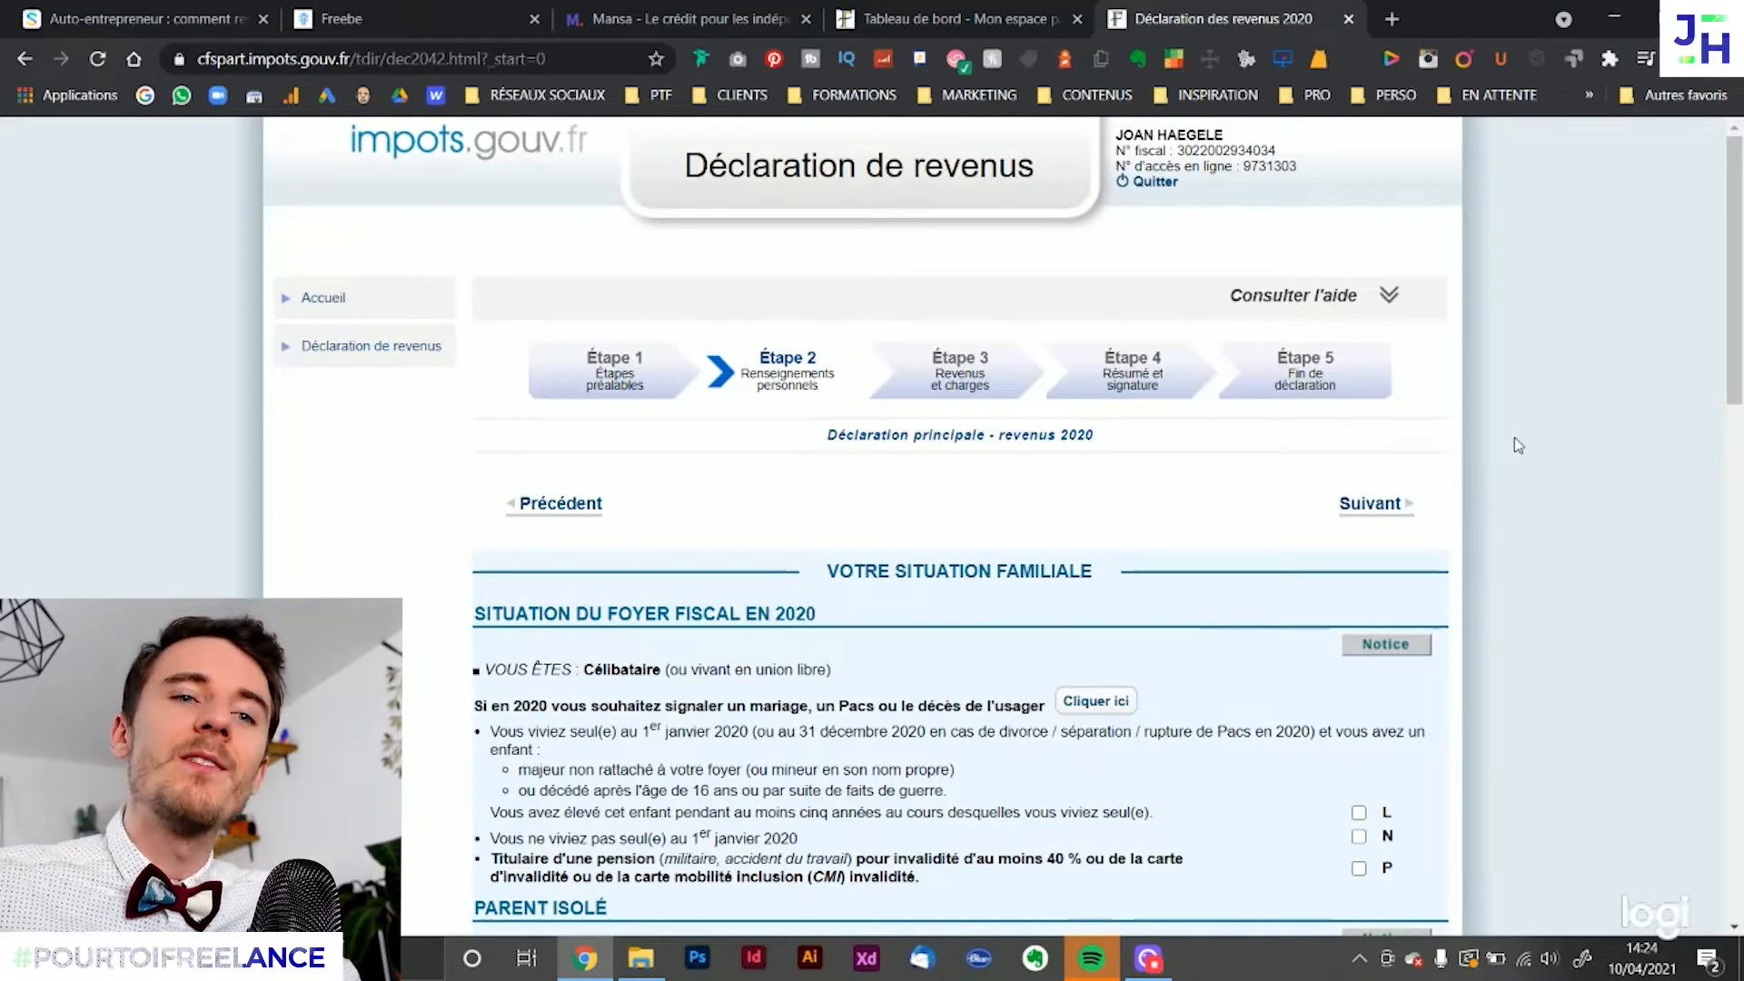
# Review the family situation and dependants sections, proceed to Étape 3 Revenus et charges, and dismiss the pre-filled income notice
pyautogui.scroll(-1, 936, 661)
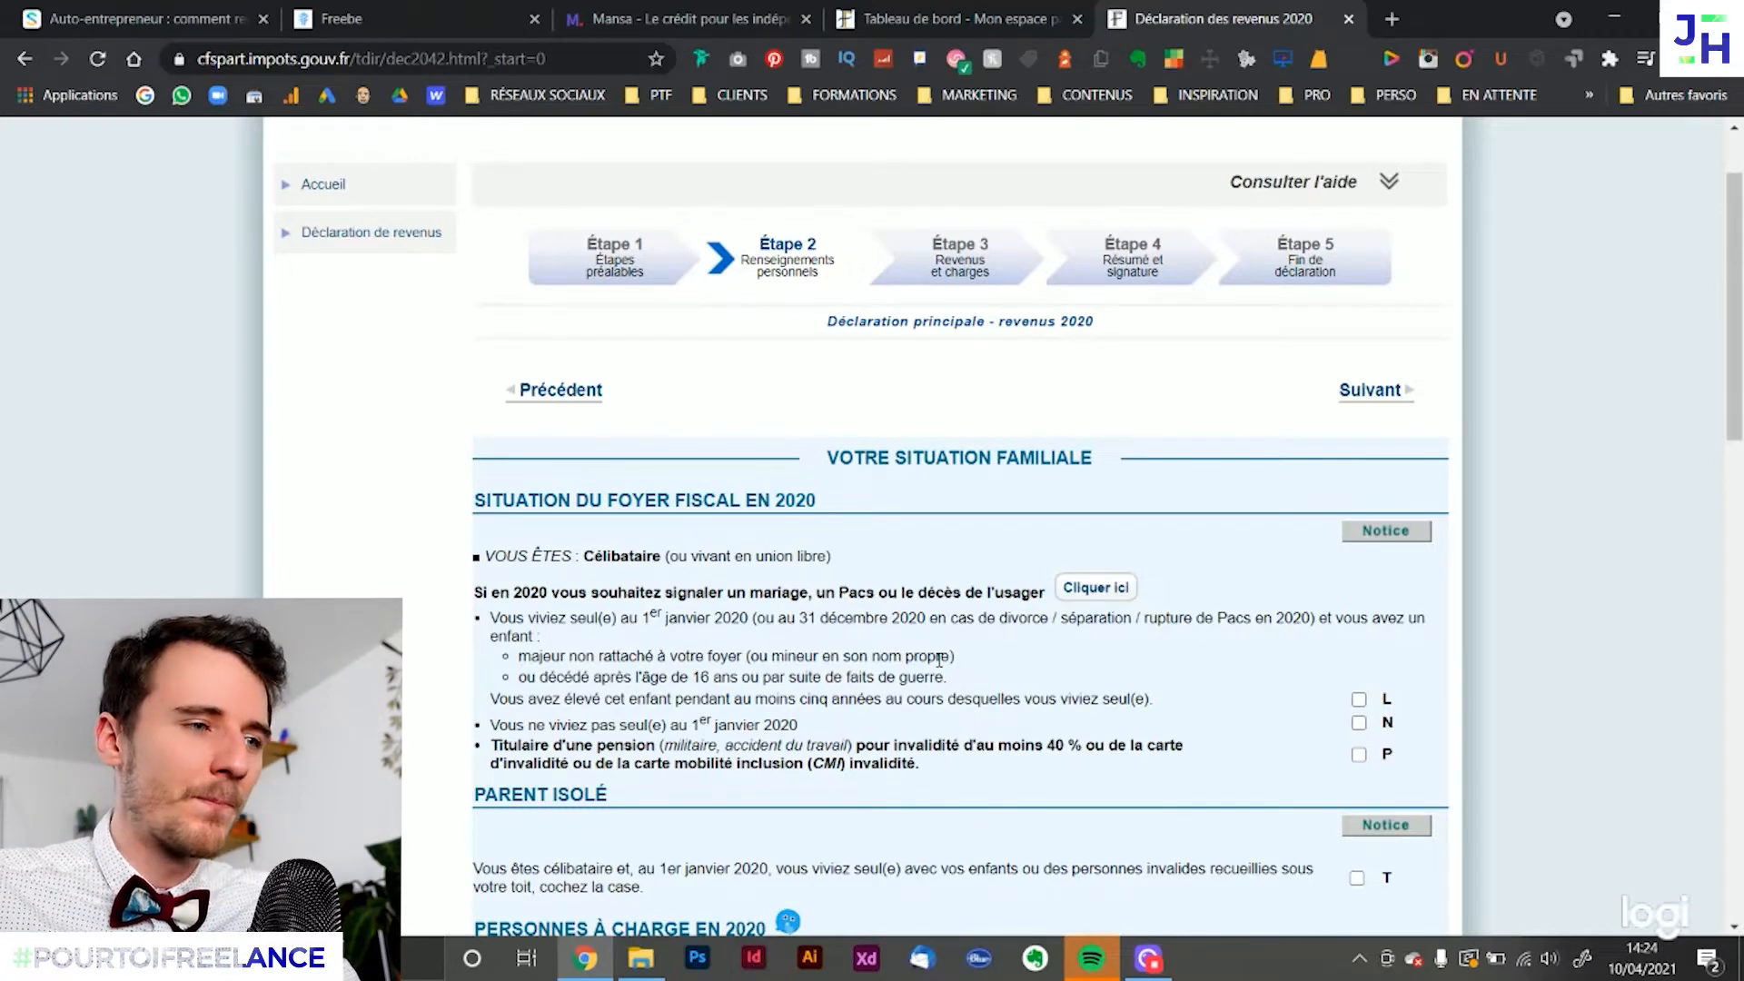
pyautogui.scroll(-2, 1094, 636)
pyautogui.scroll(1, 479, 467)
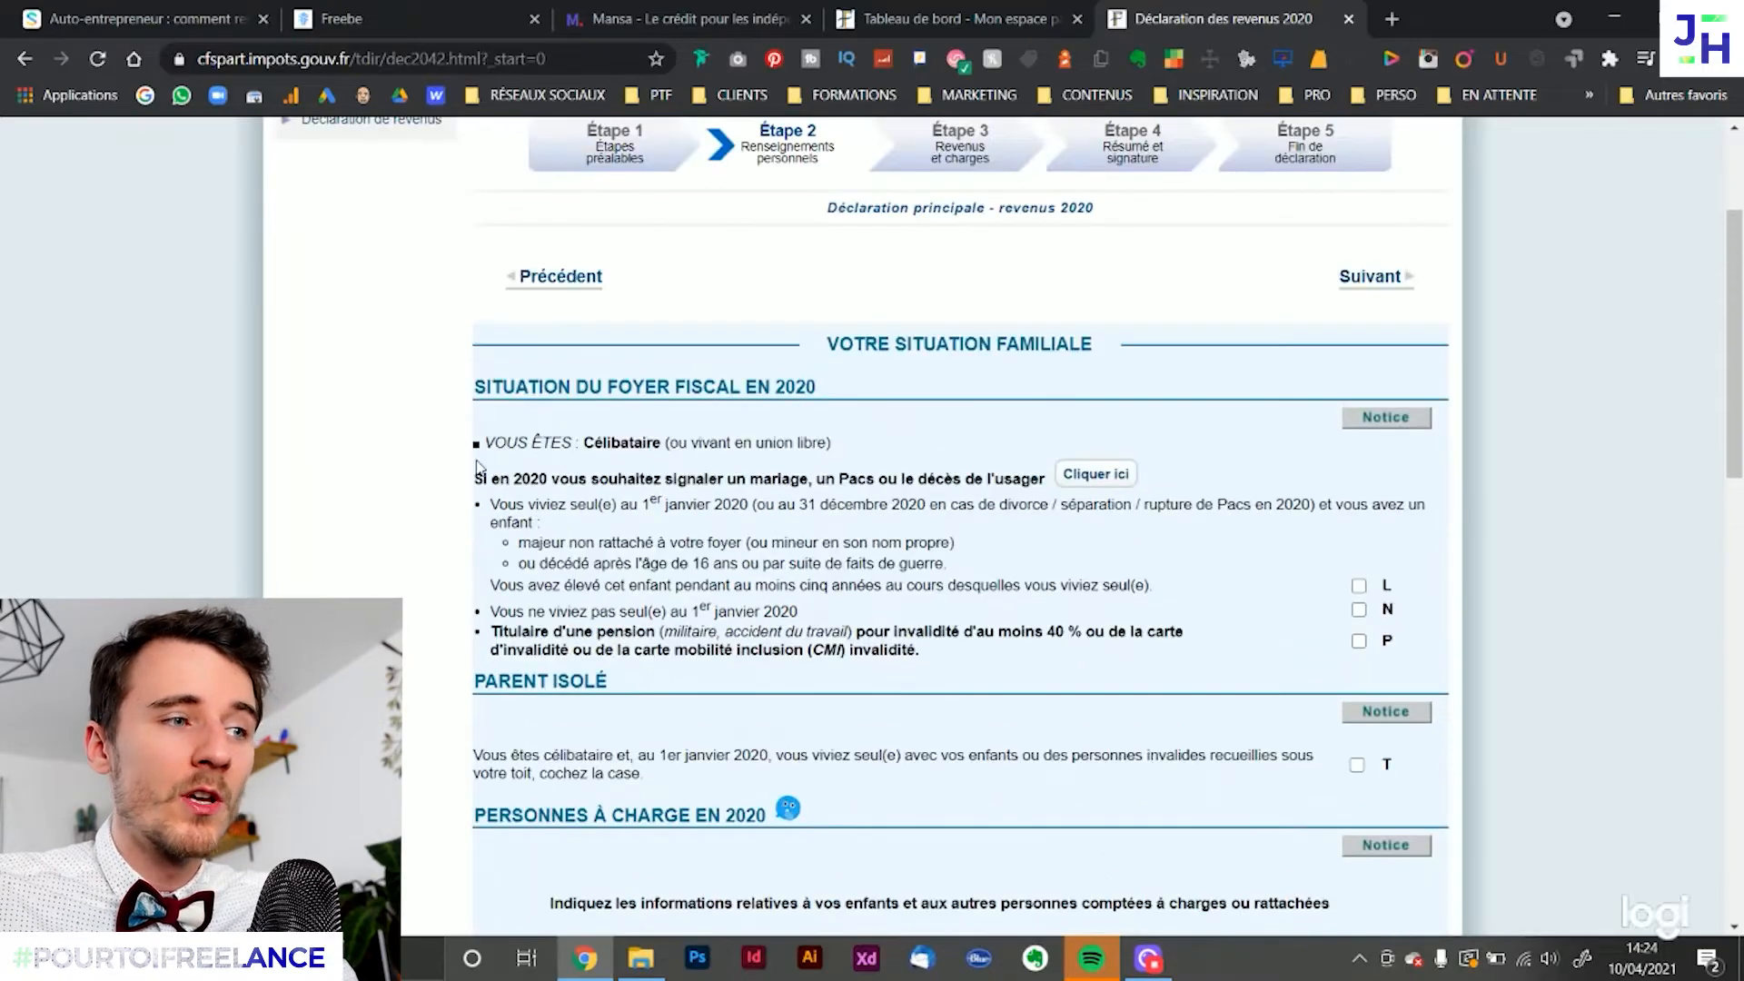
pyautogui.scroll(-10, 1241, 423)
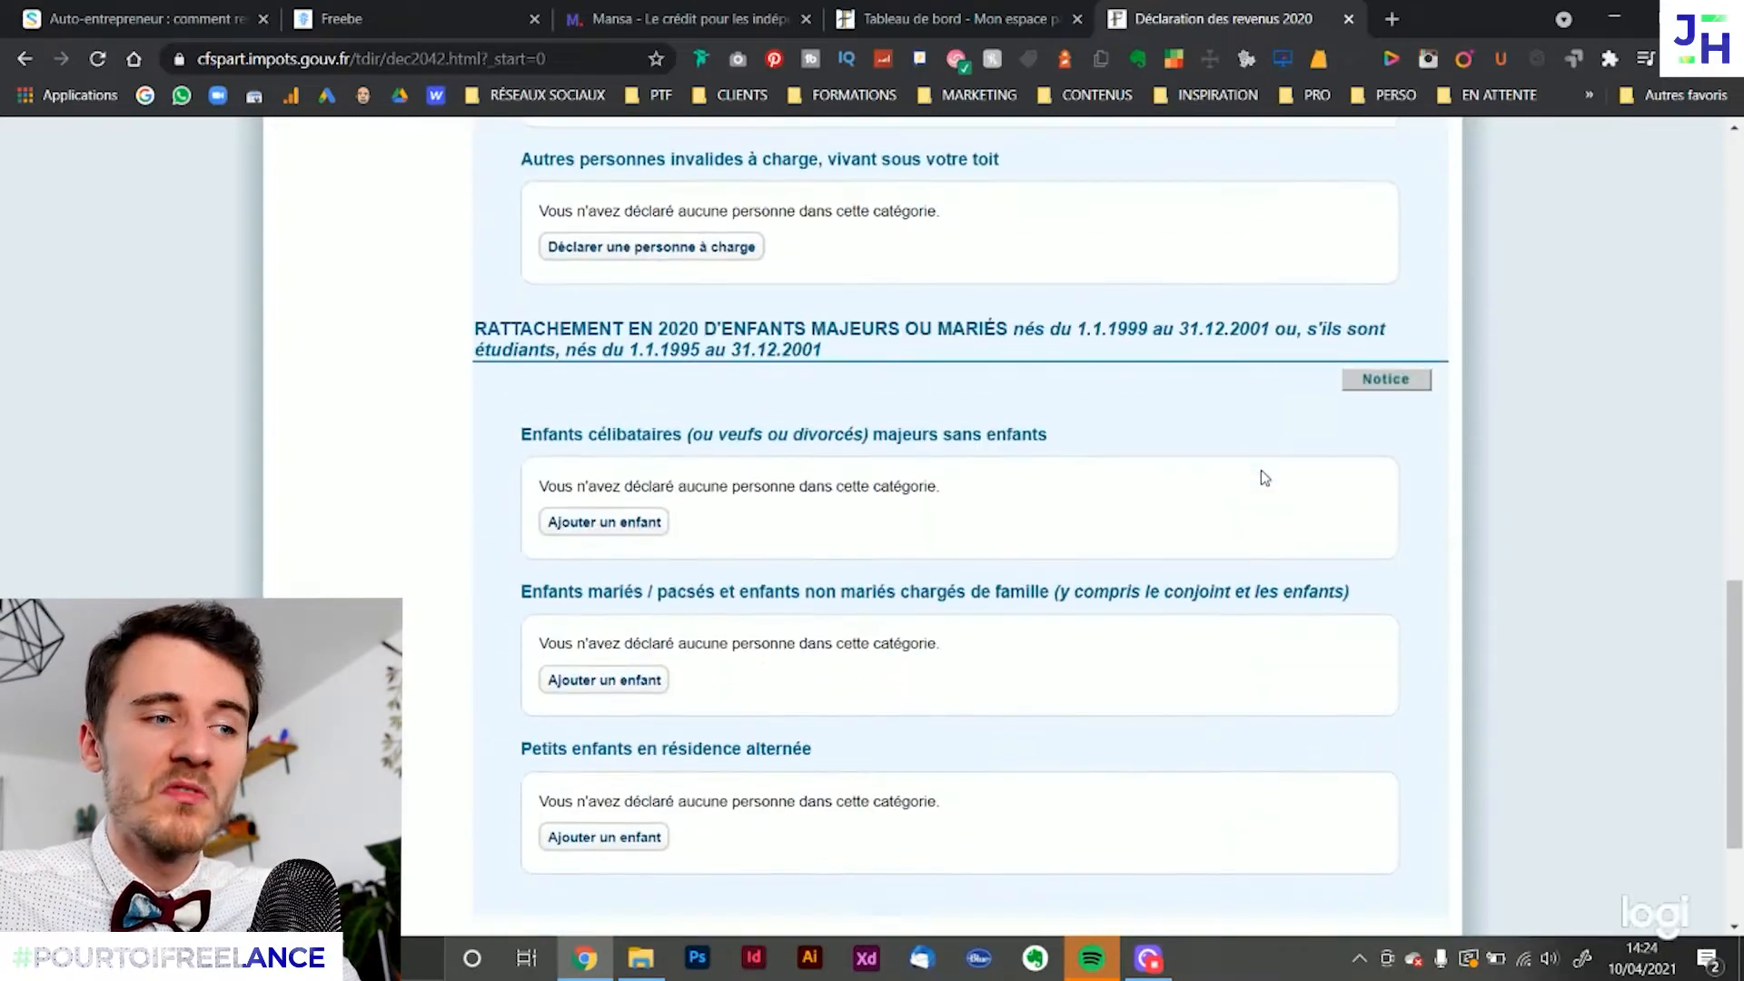
pyautogui.scroll(-2, 1261, 477)
pyautogui.scroll(3, 1257, 476)
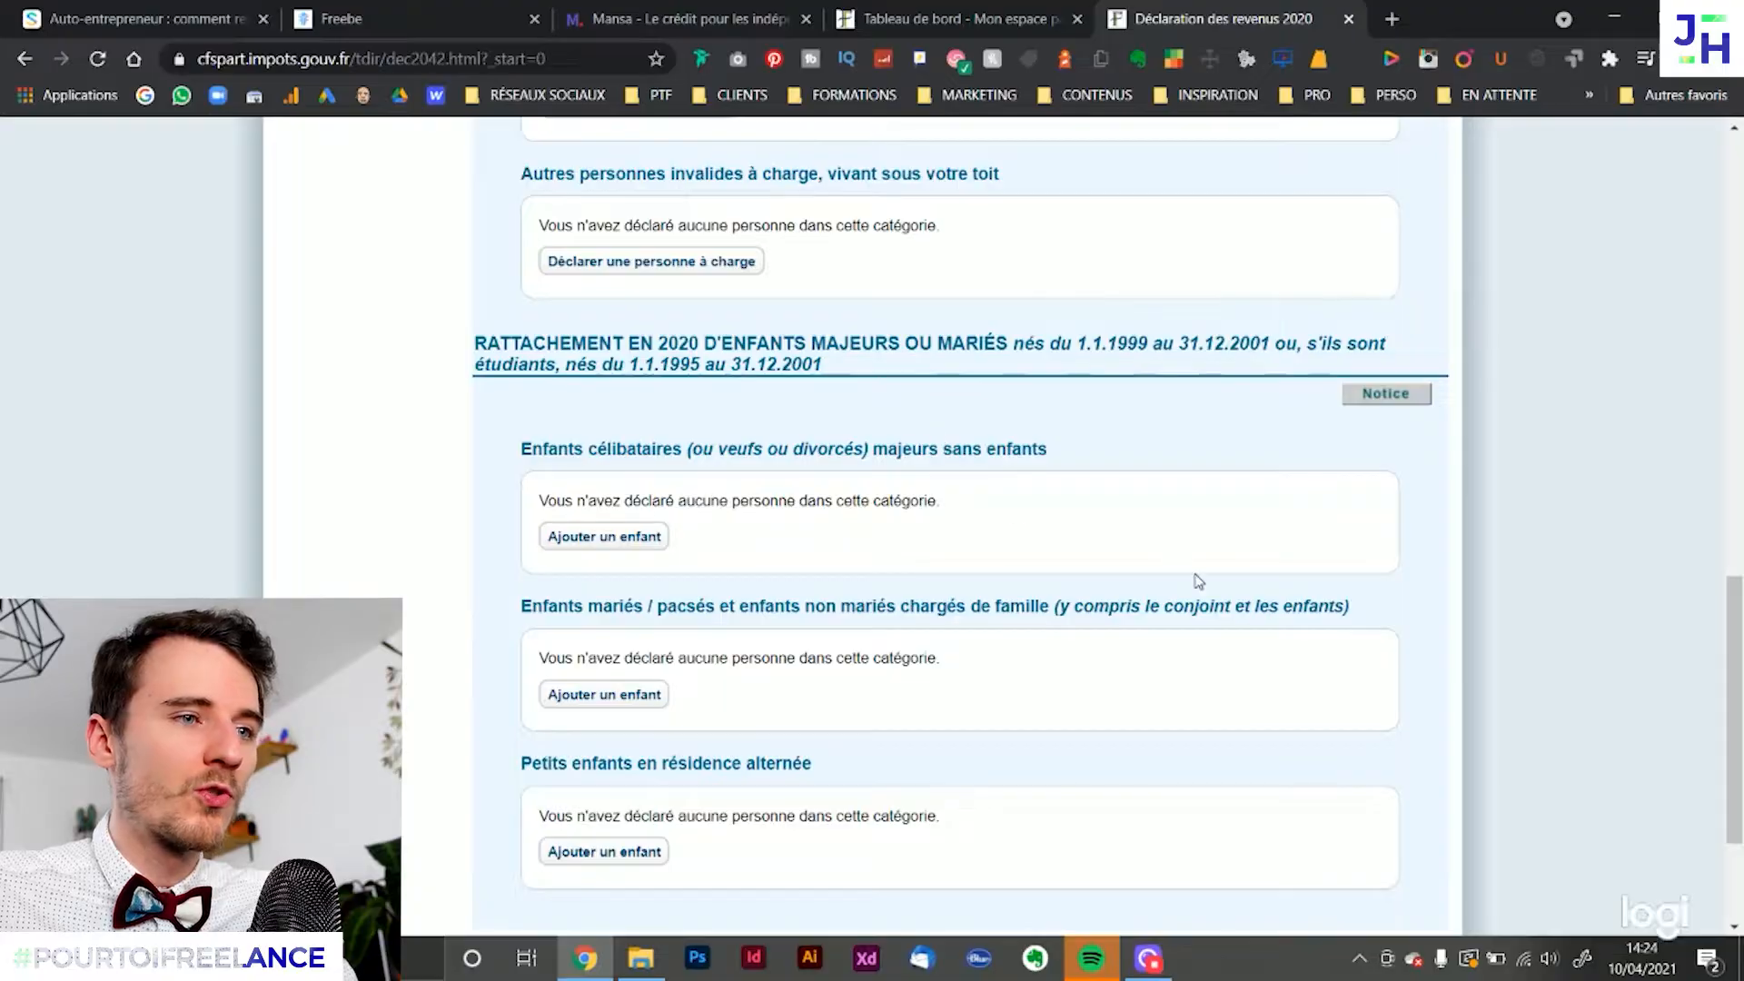
pyautogui.scroll(-3, 1198, 582)
pyautogui.click(1370, 738)
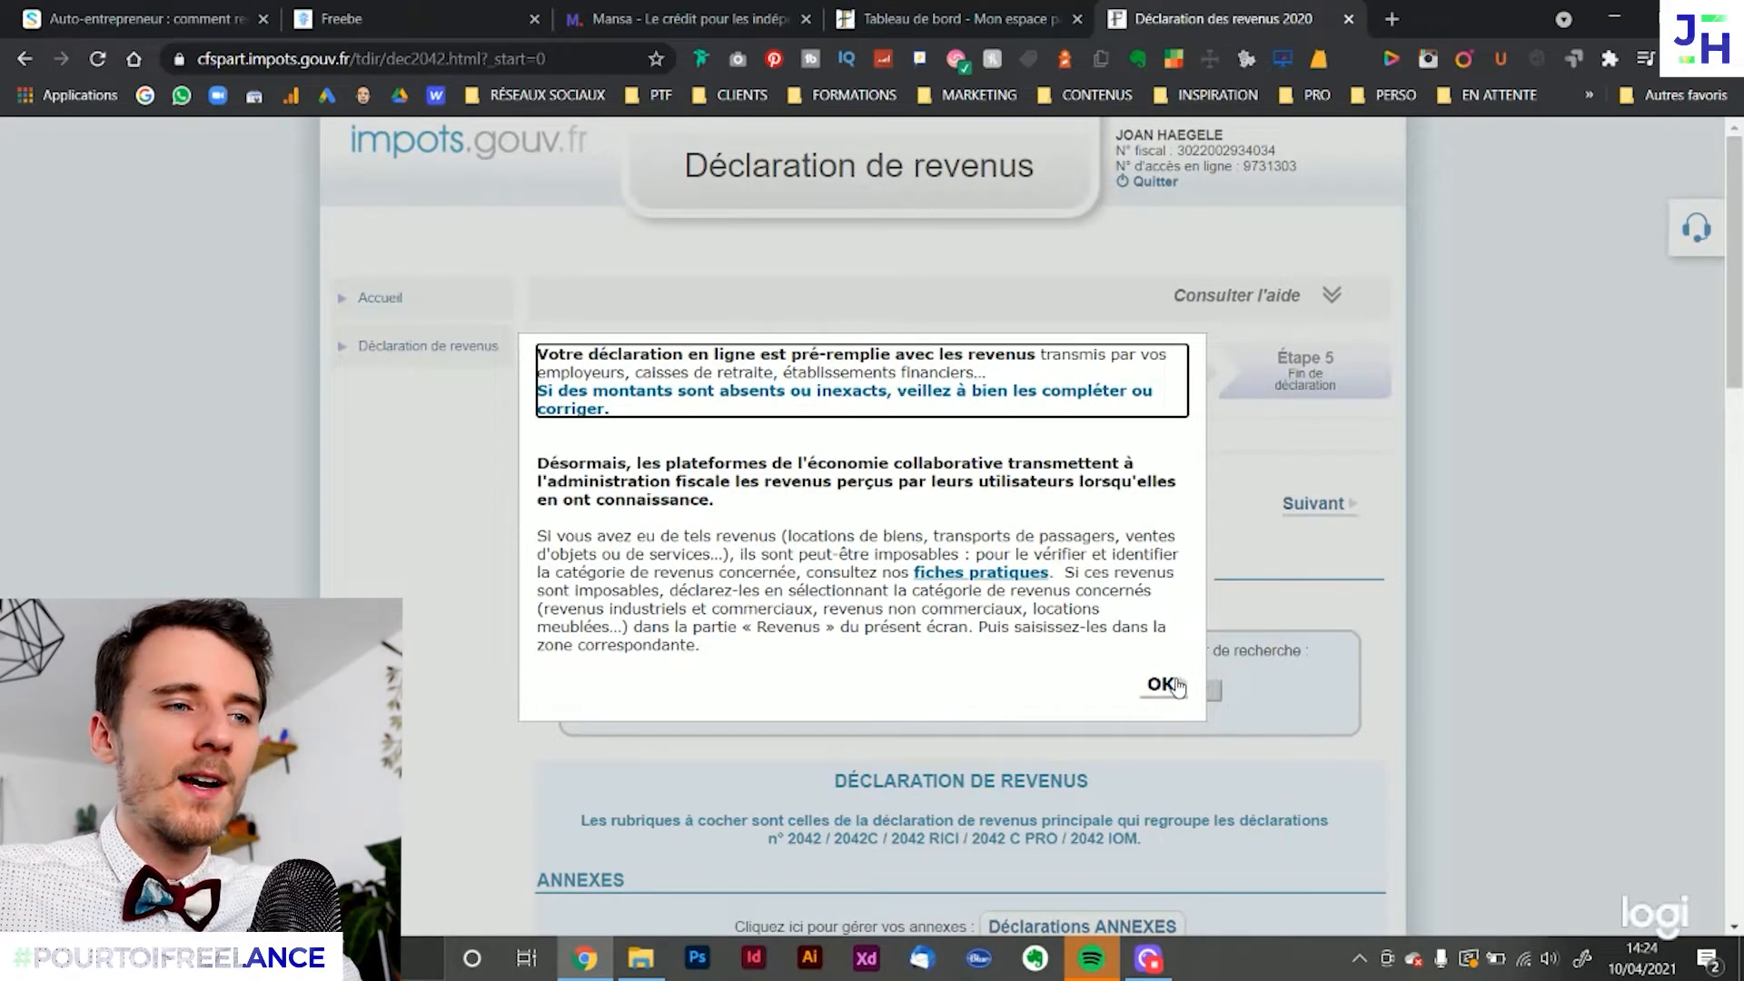
pyautogui.click(1152, 695)
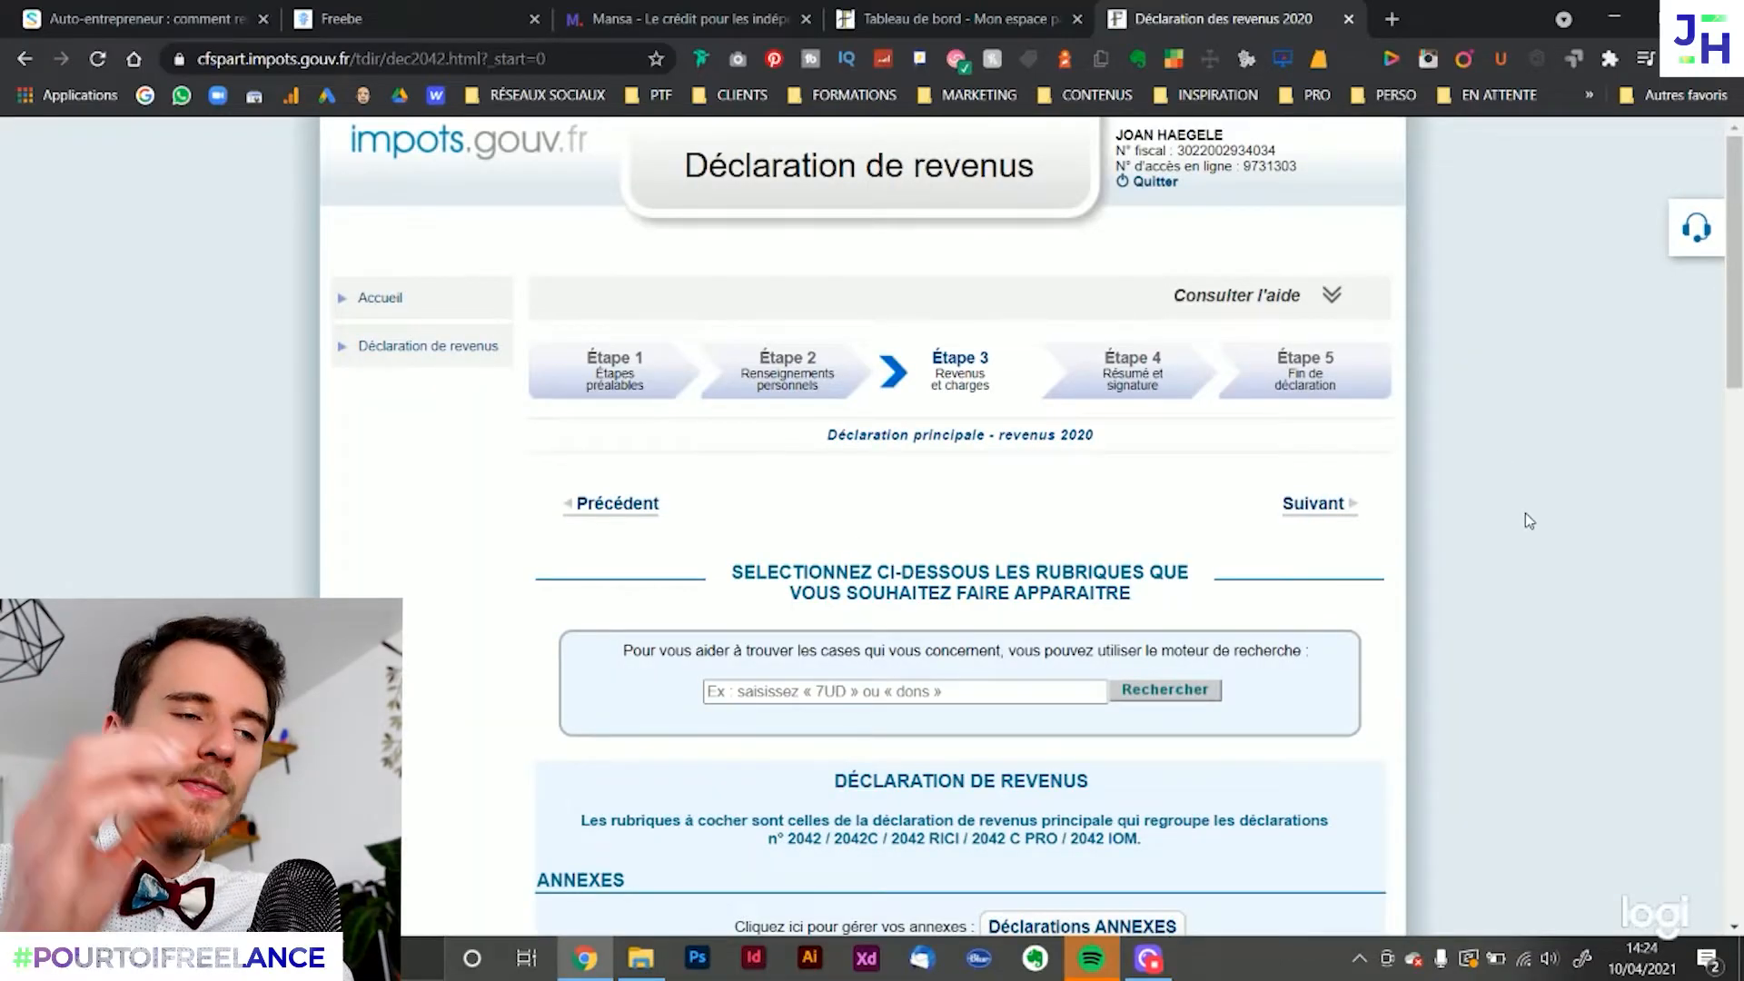
# Examine the categories available in Étape 3, particularly the Traitements, salaires entry among the income types
pyautogui.scroll(-5, 1442, 545)
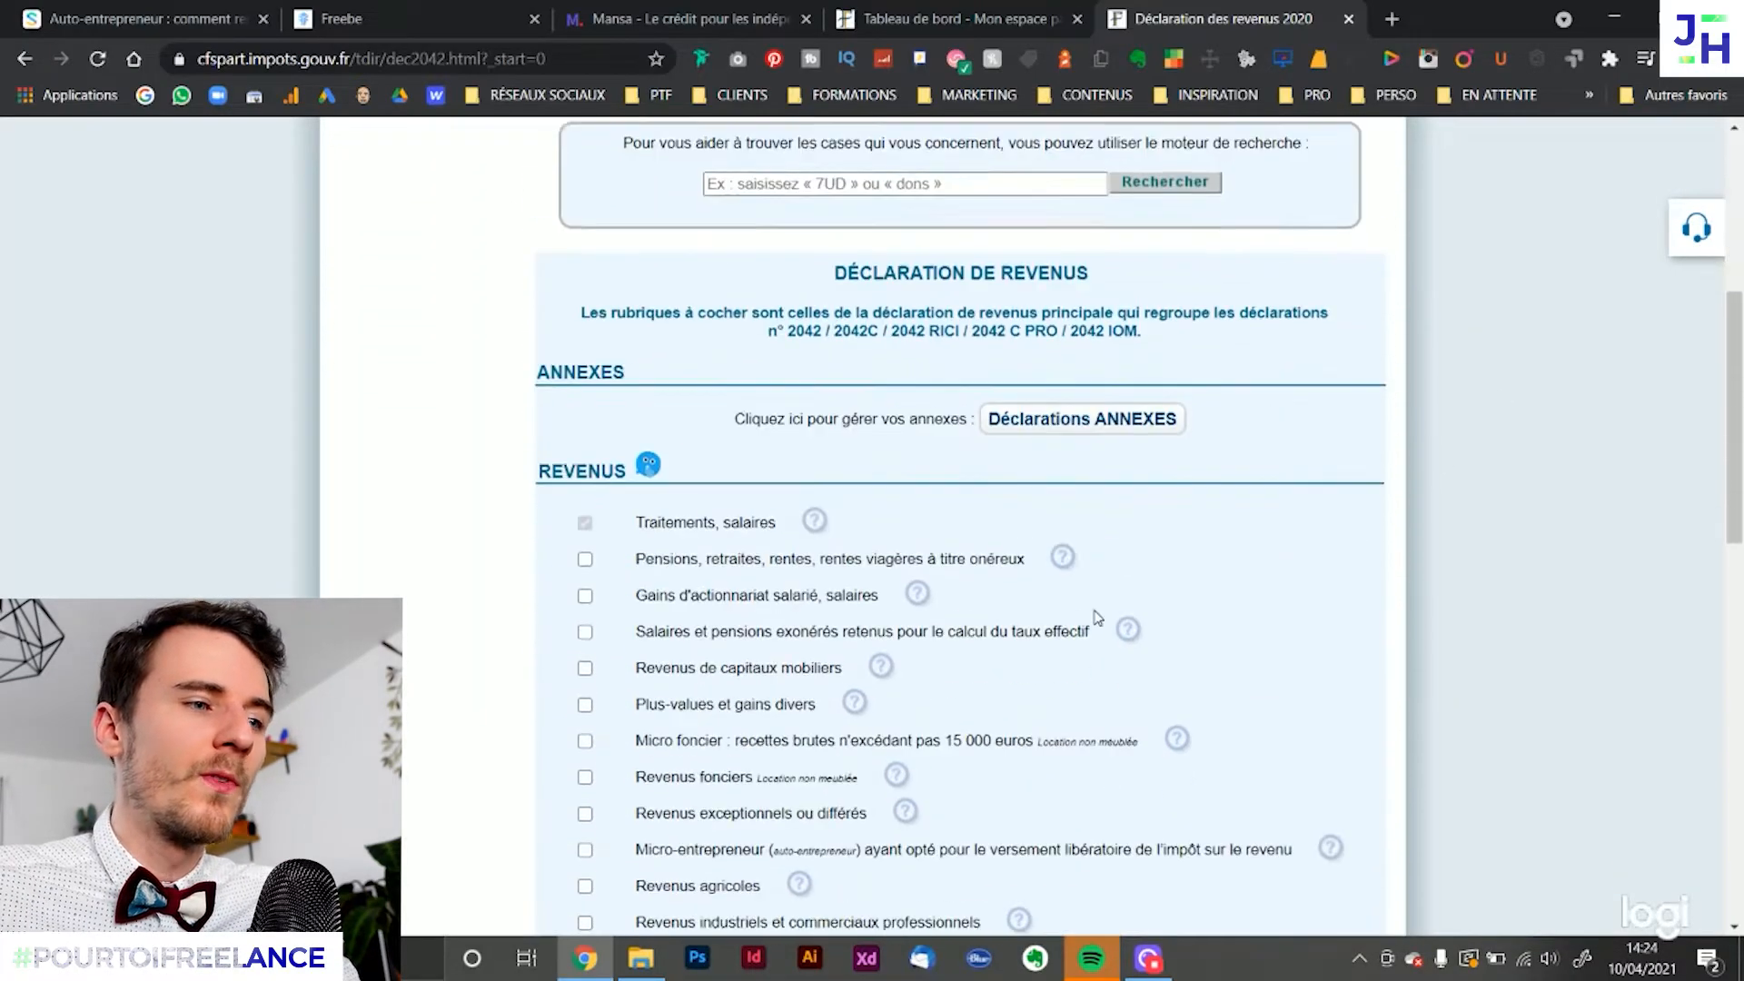
pyautogui.scroll(-12, 1098, 617)
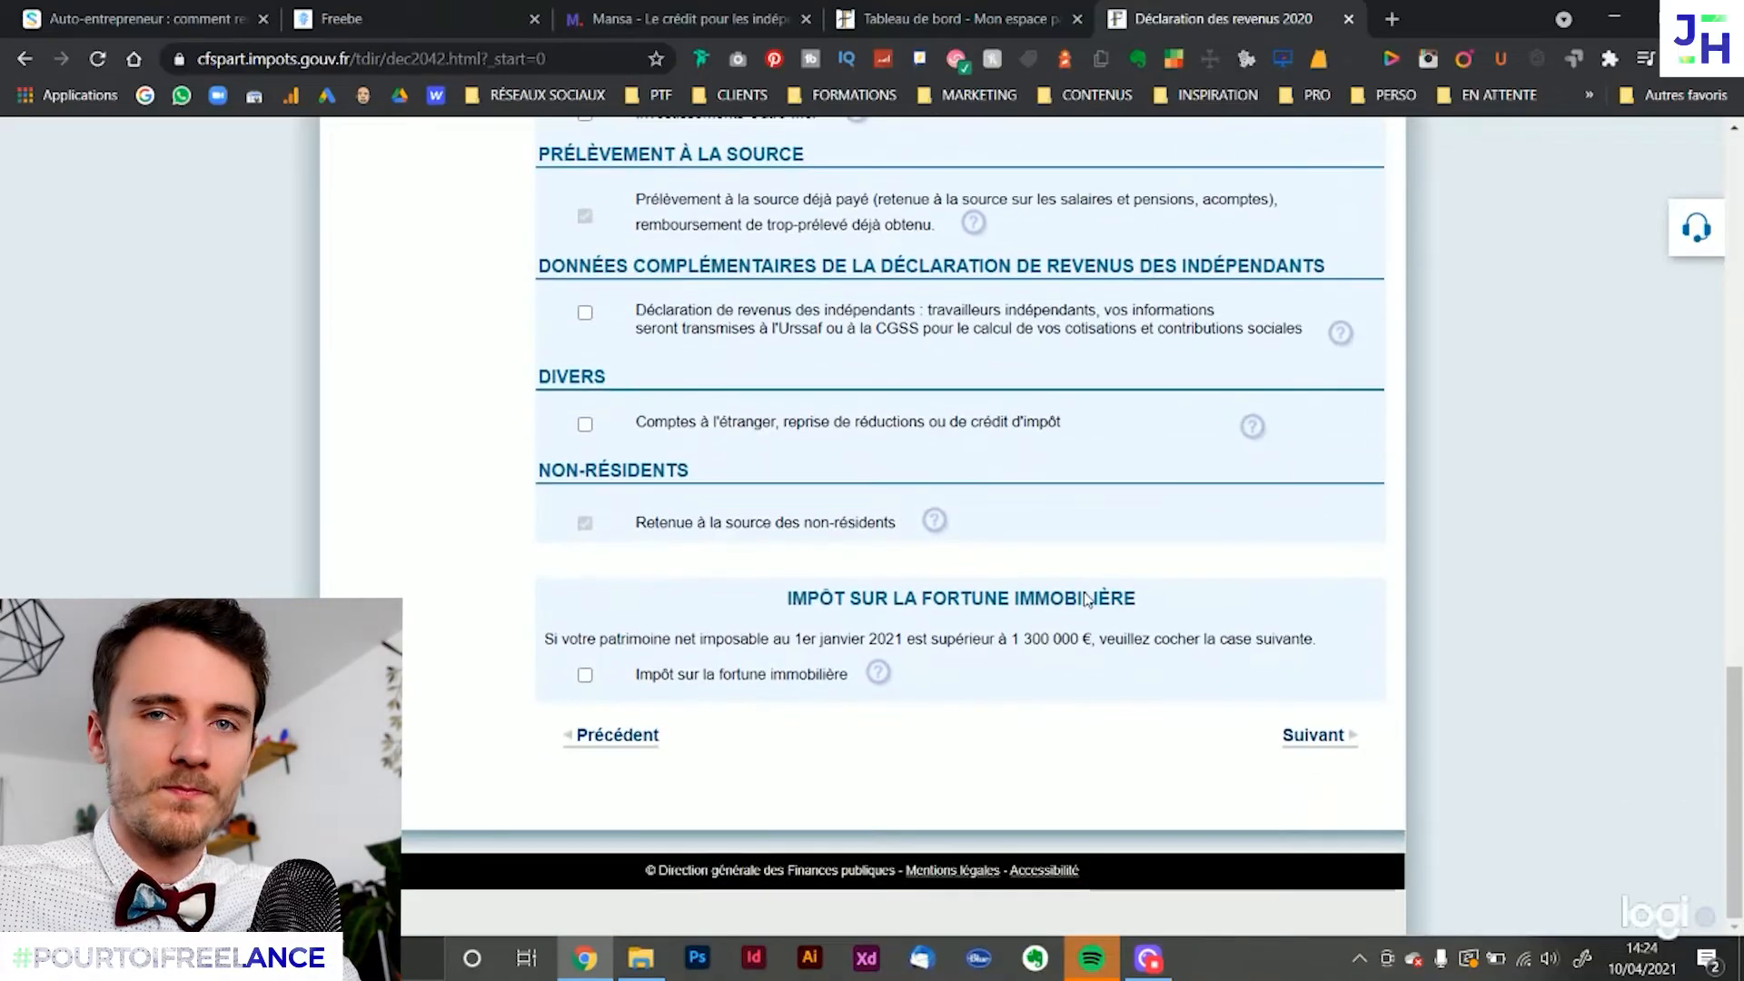
pyautogui.scroll(13, 1090, 602)
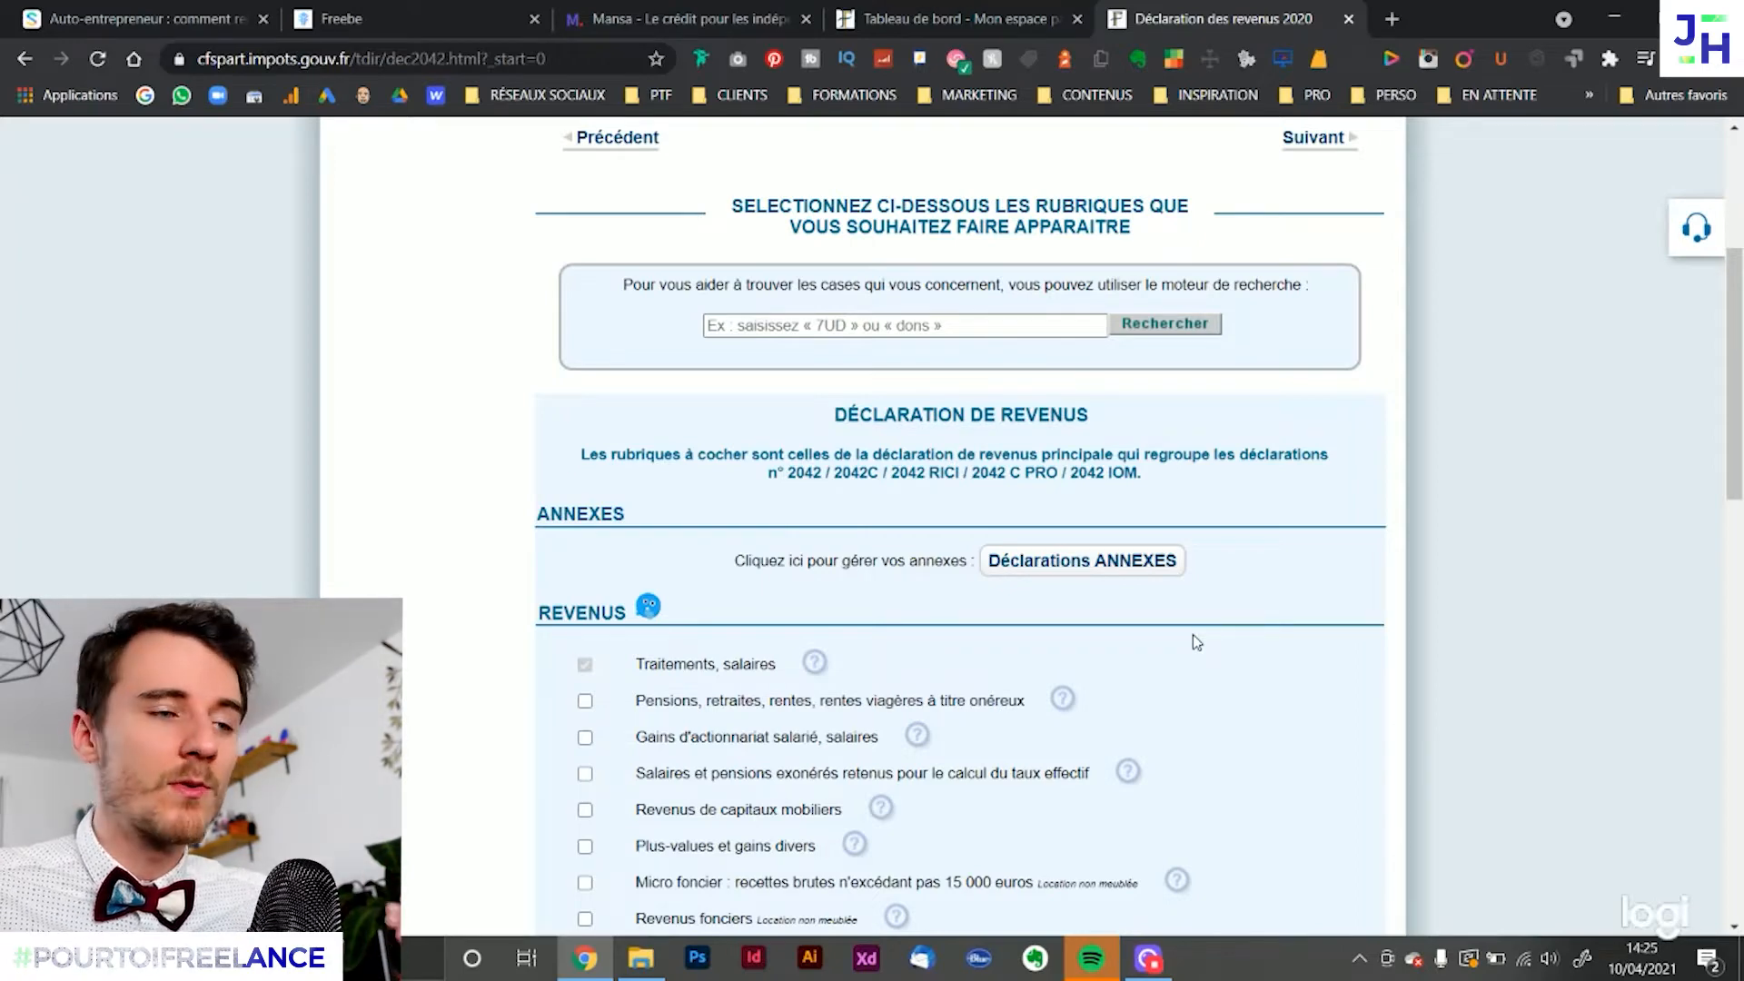
pyautogui.scroll(-4, 1168, 526)
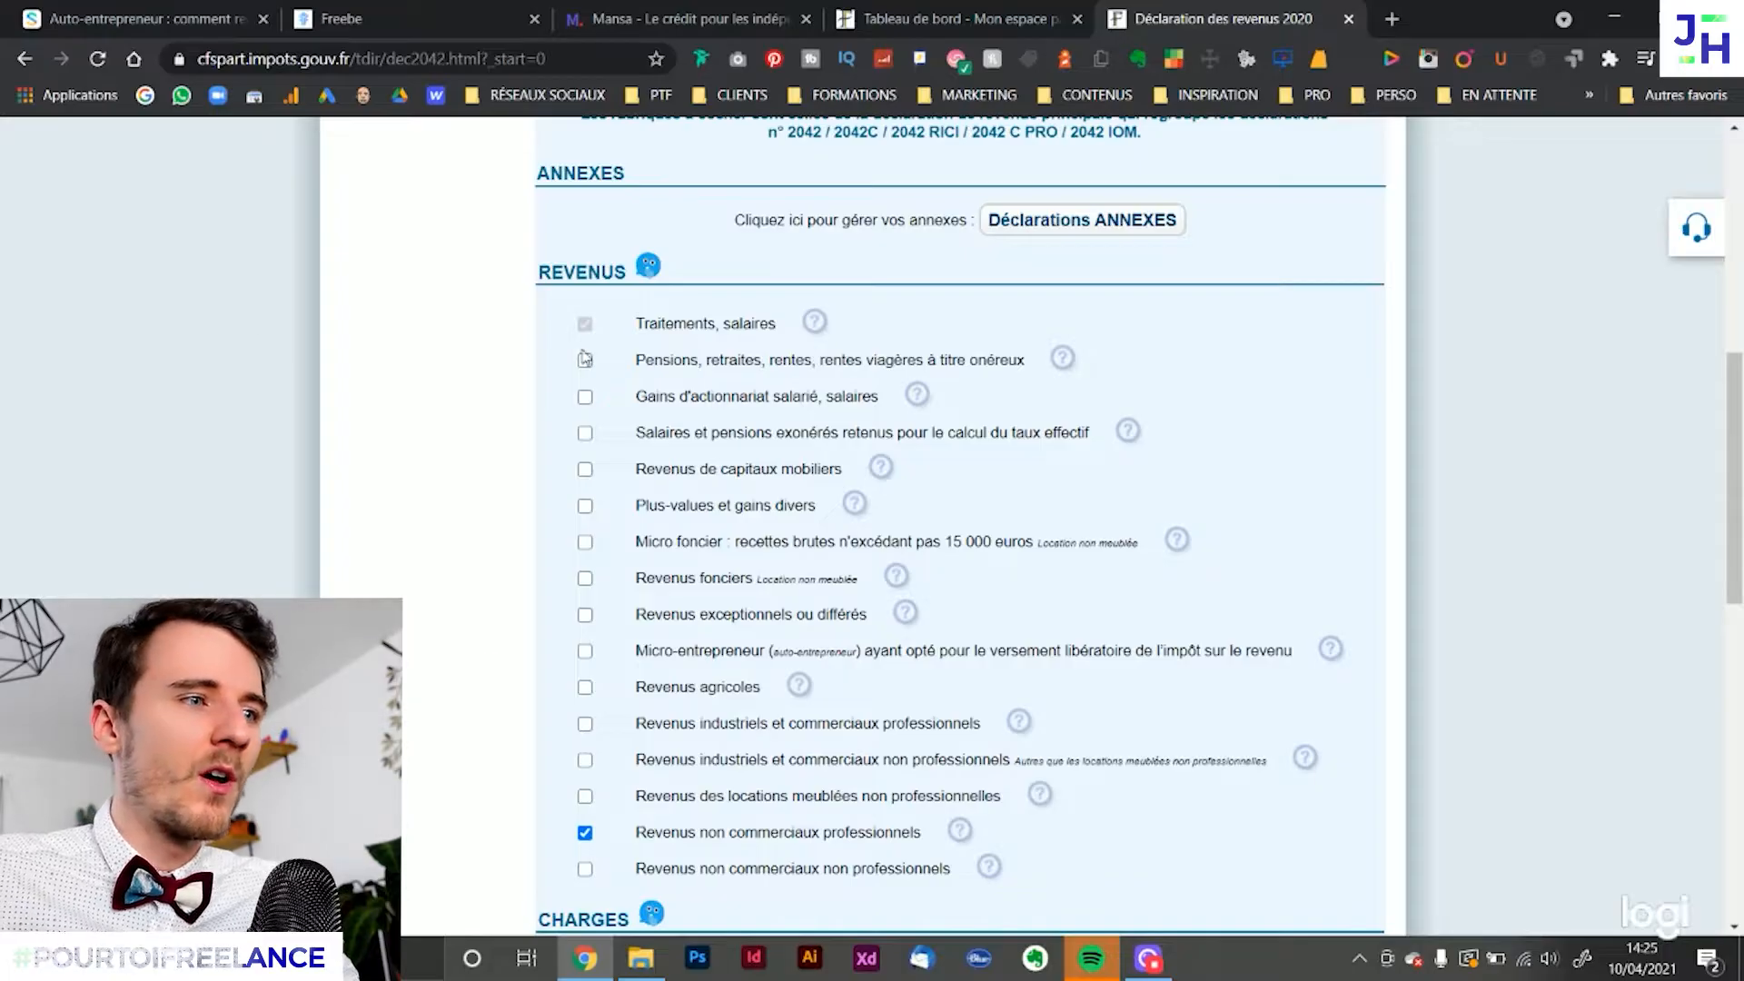
pyautogui.scroll(5, 811, 406)
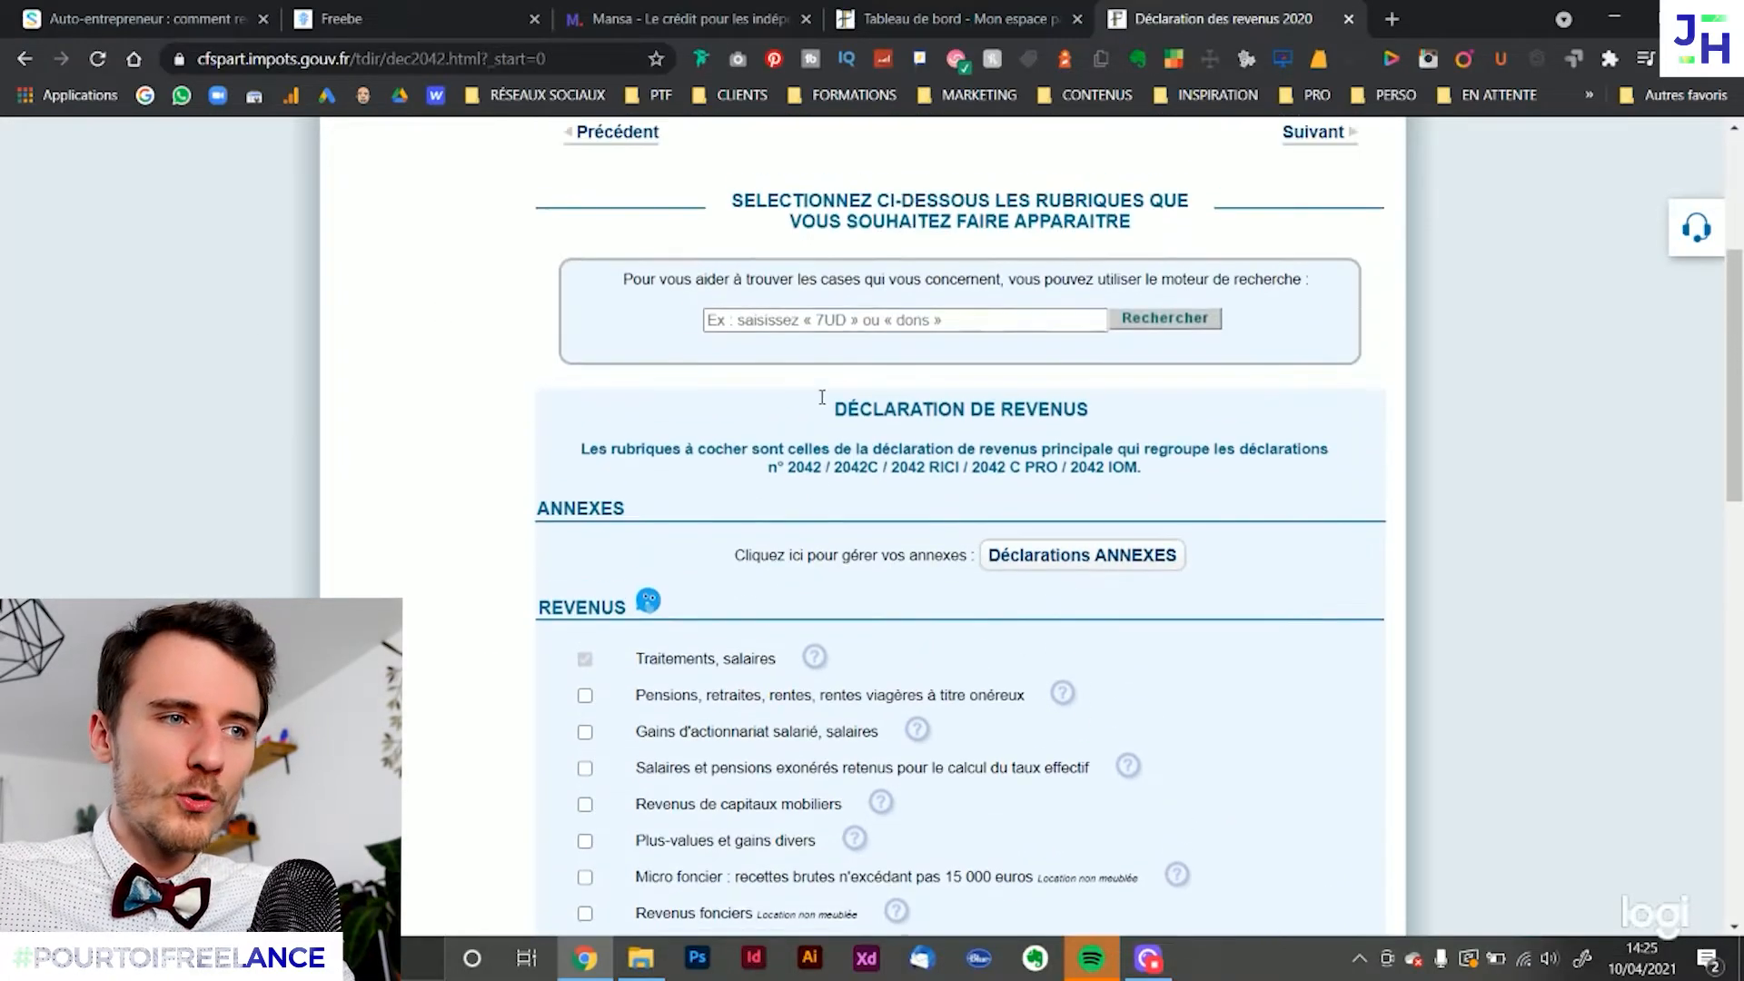
pyautogui.scroll(-5, 689, 405)
pyautogui.scroll(-1, 689, 405)
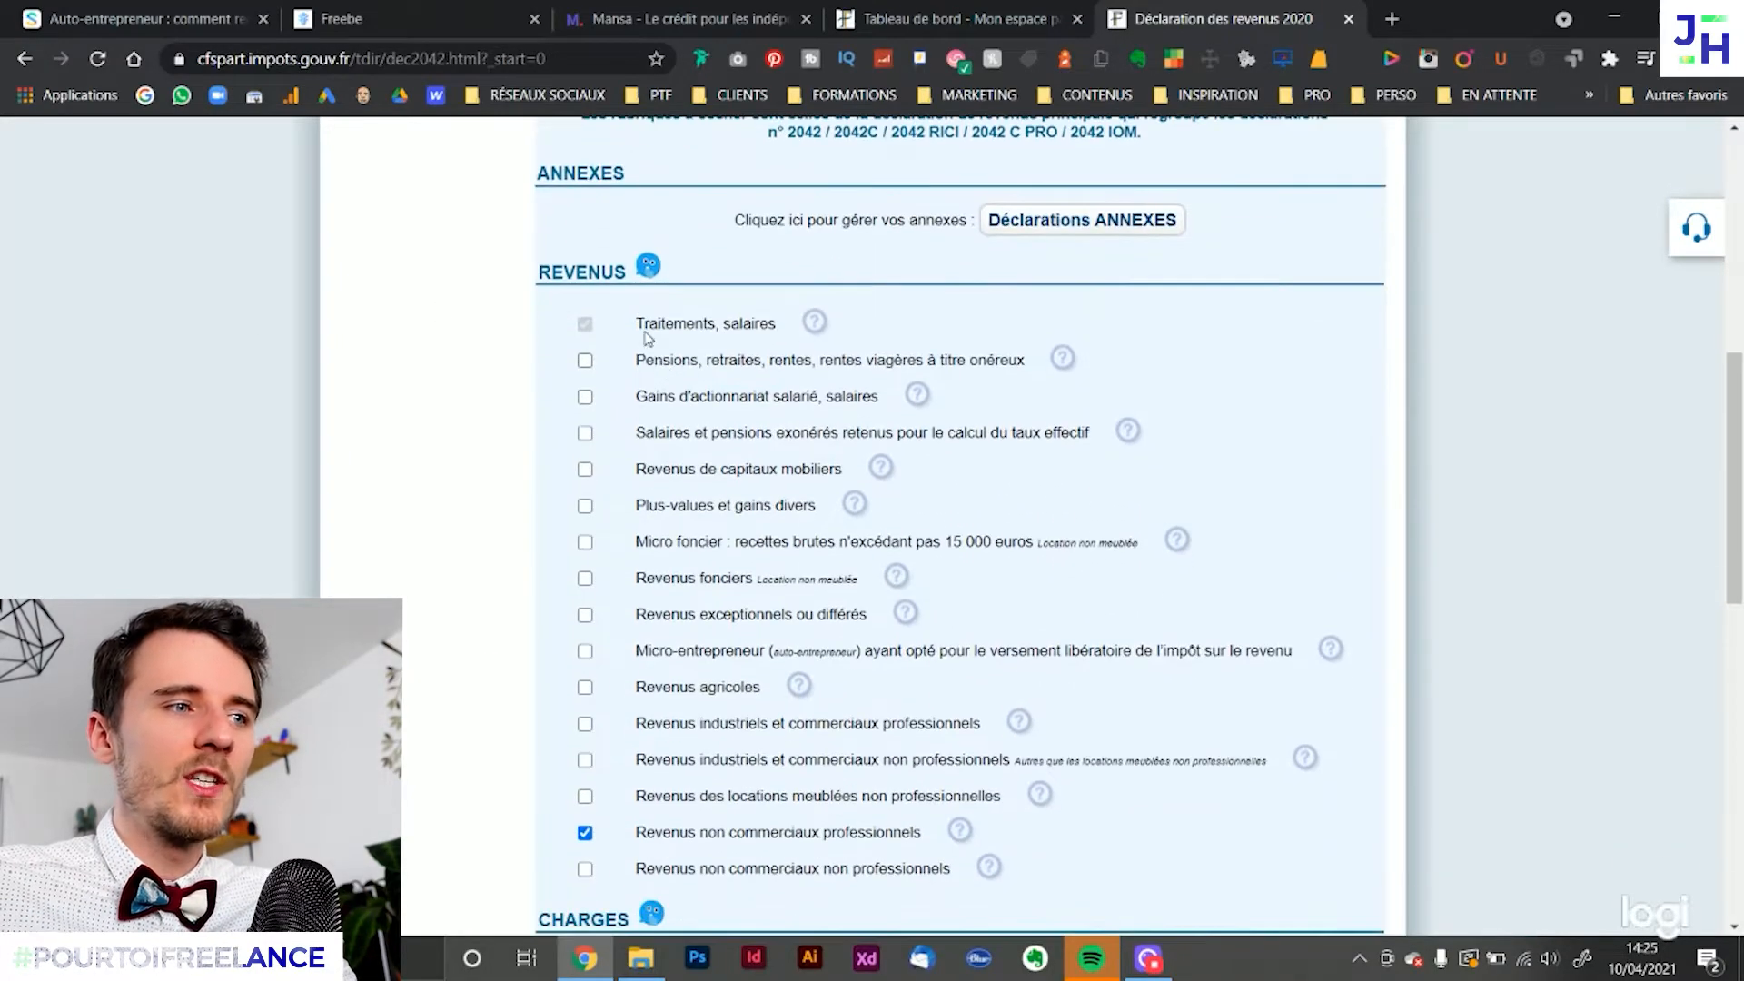
pyautogui.moveTo(638, 324); pyautogui.dragTo(760, 325)
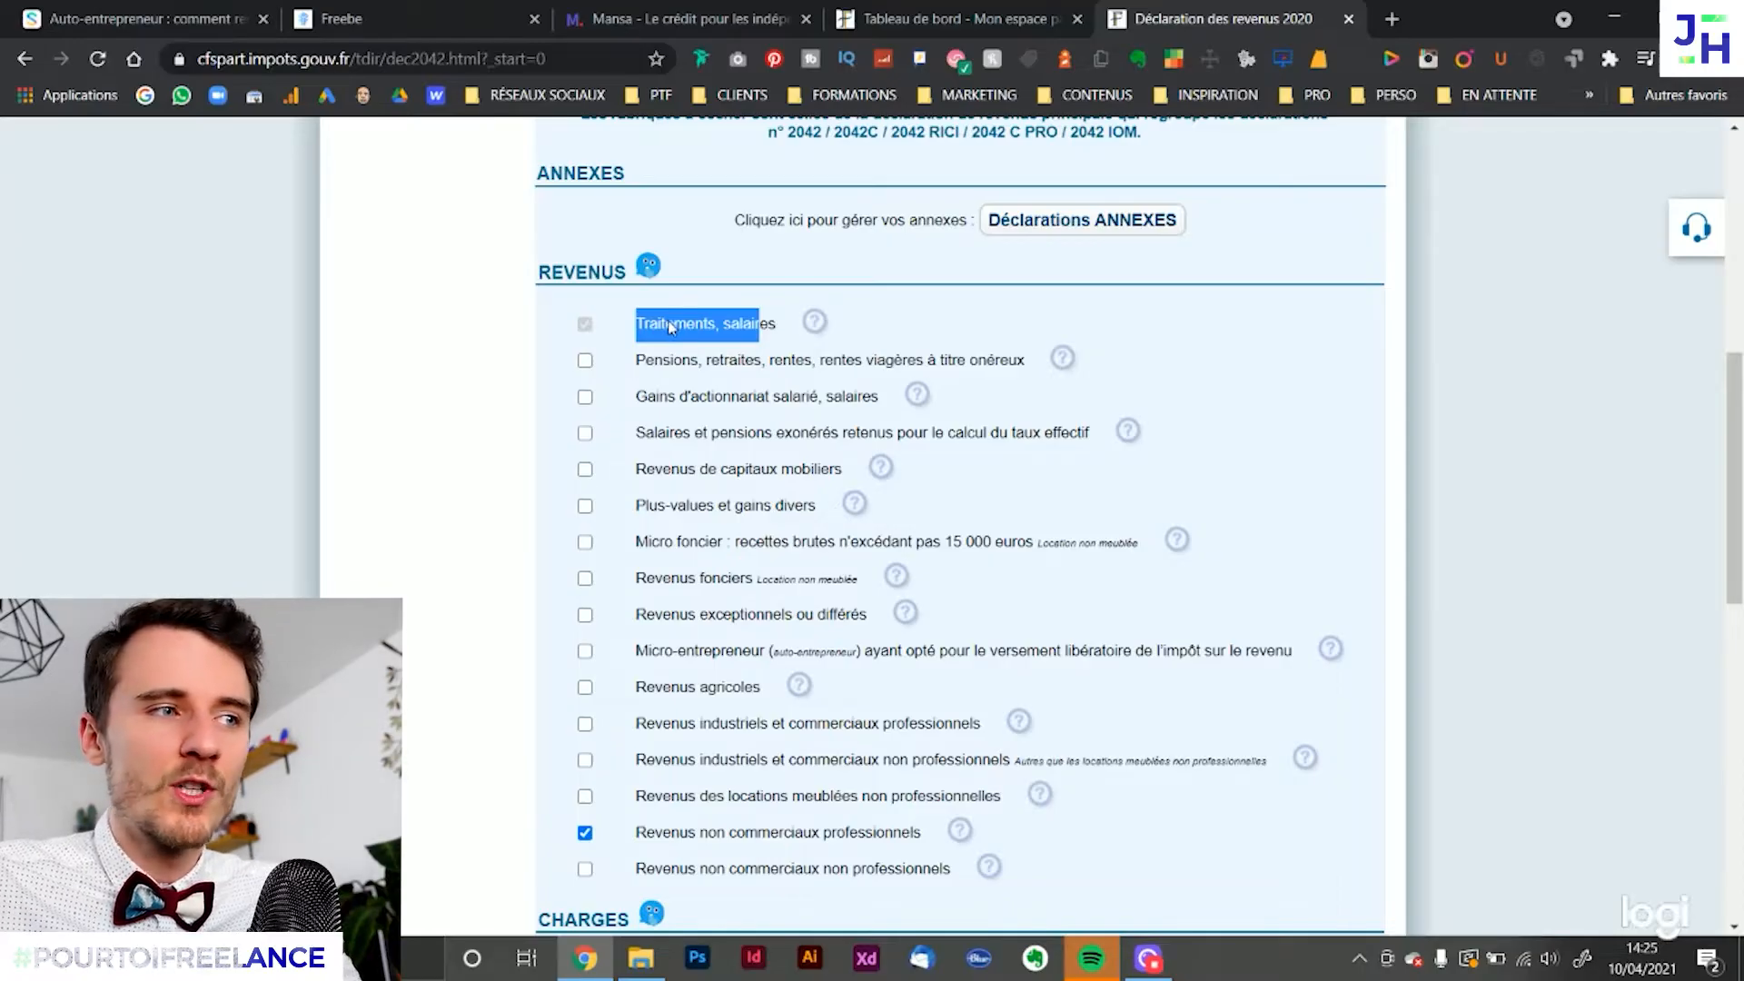
# Examine the preselected entries for Prélèvement à la source and Retenue à la source des non-résidents
pyautogui.scroll(-8, 601, 297)
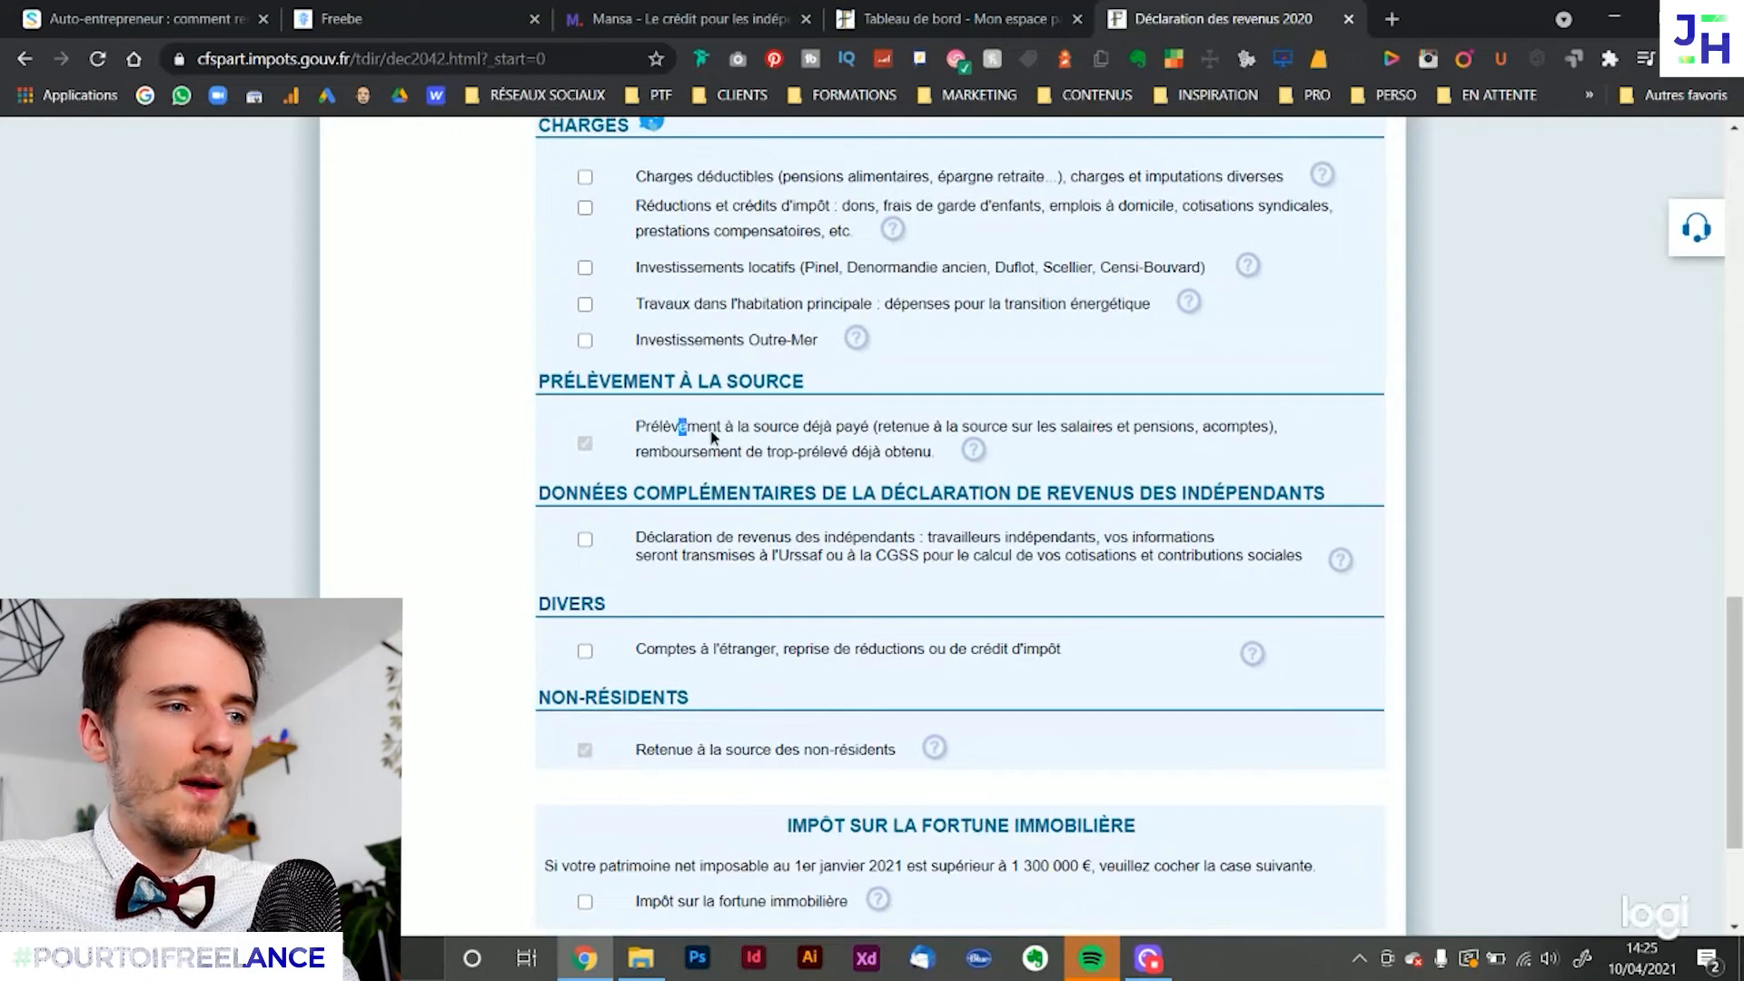
pyautogui.moveTo(679, 427); pyautogui.dragTo(766, 453)
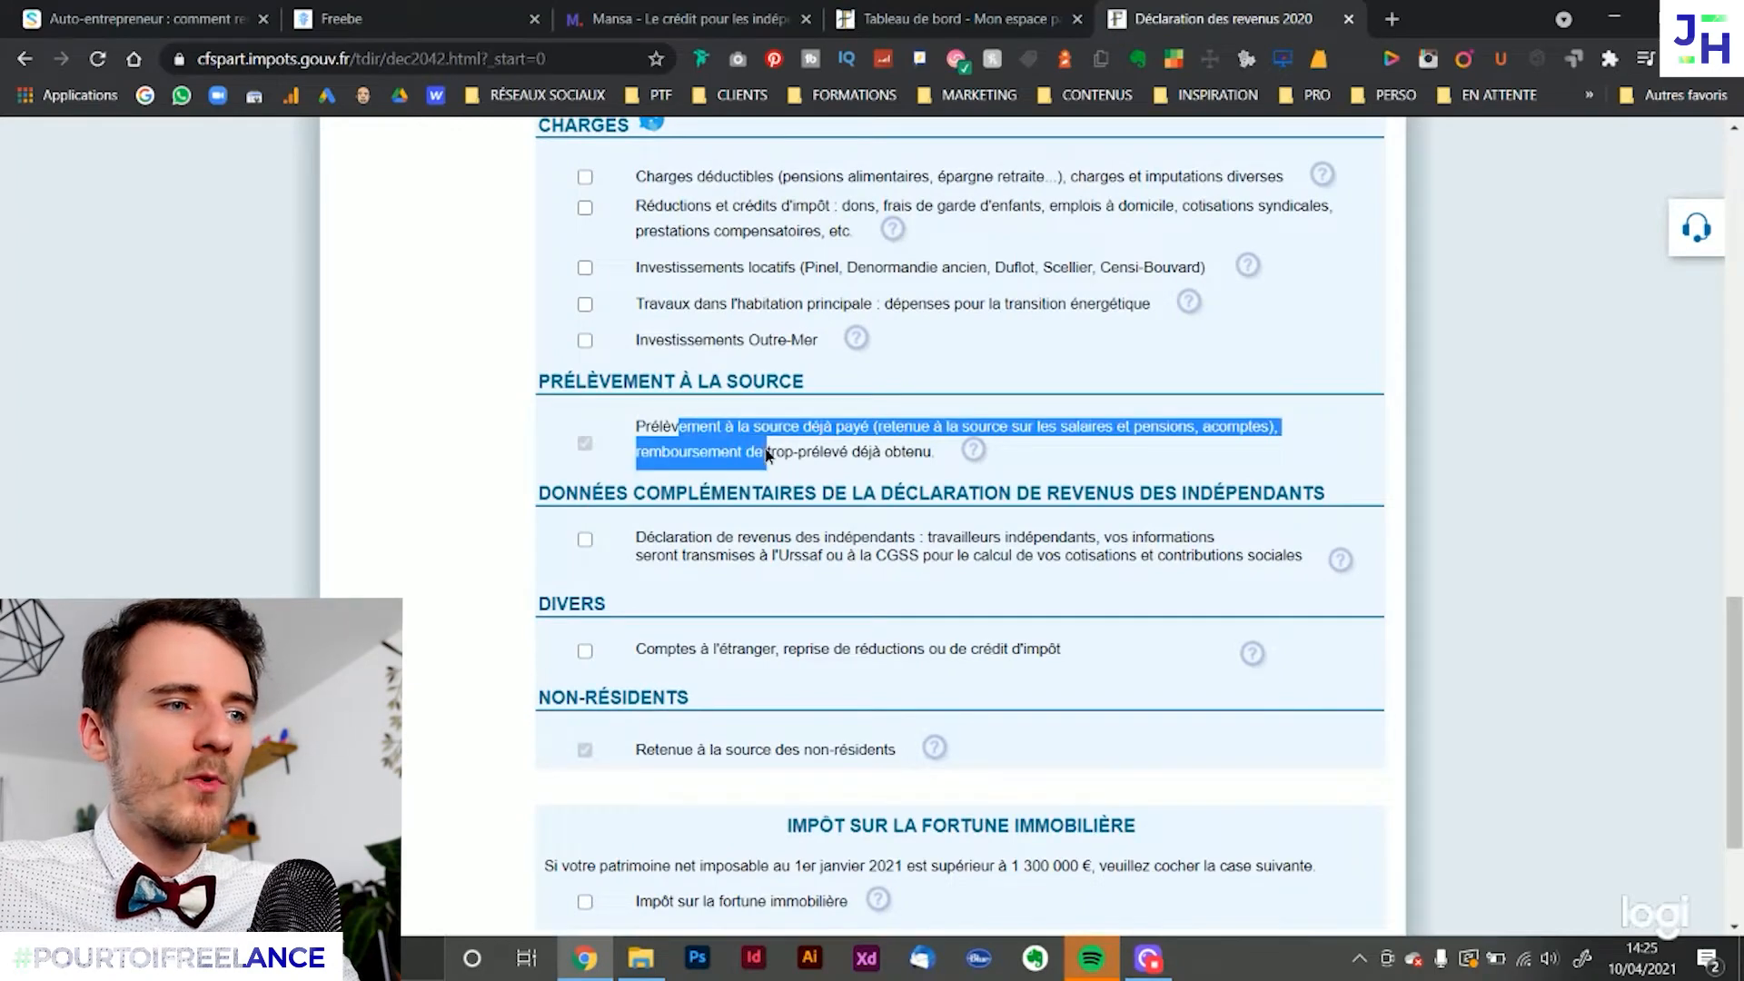
pyautogui.click(896, 457)
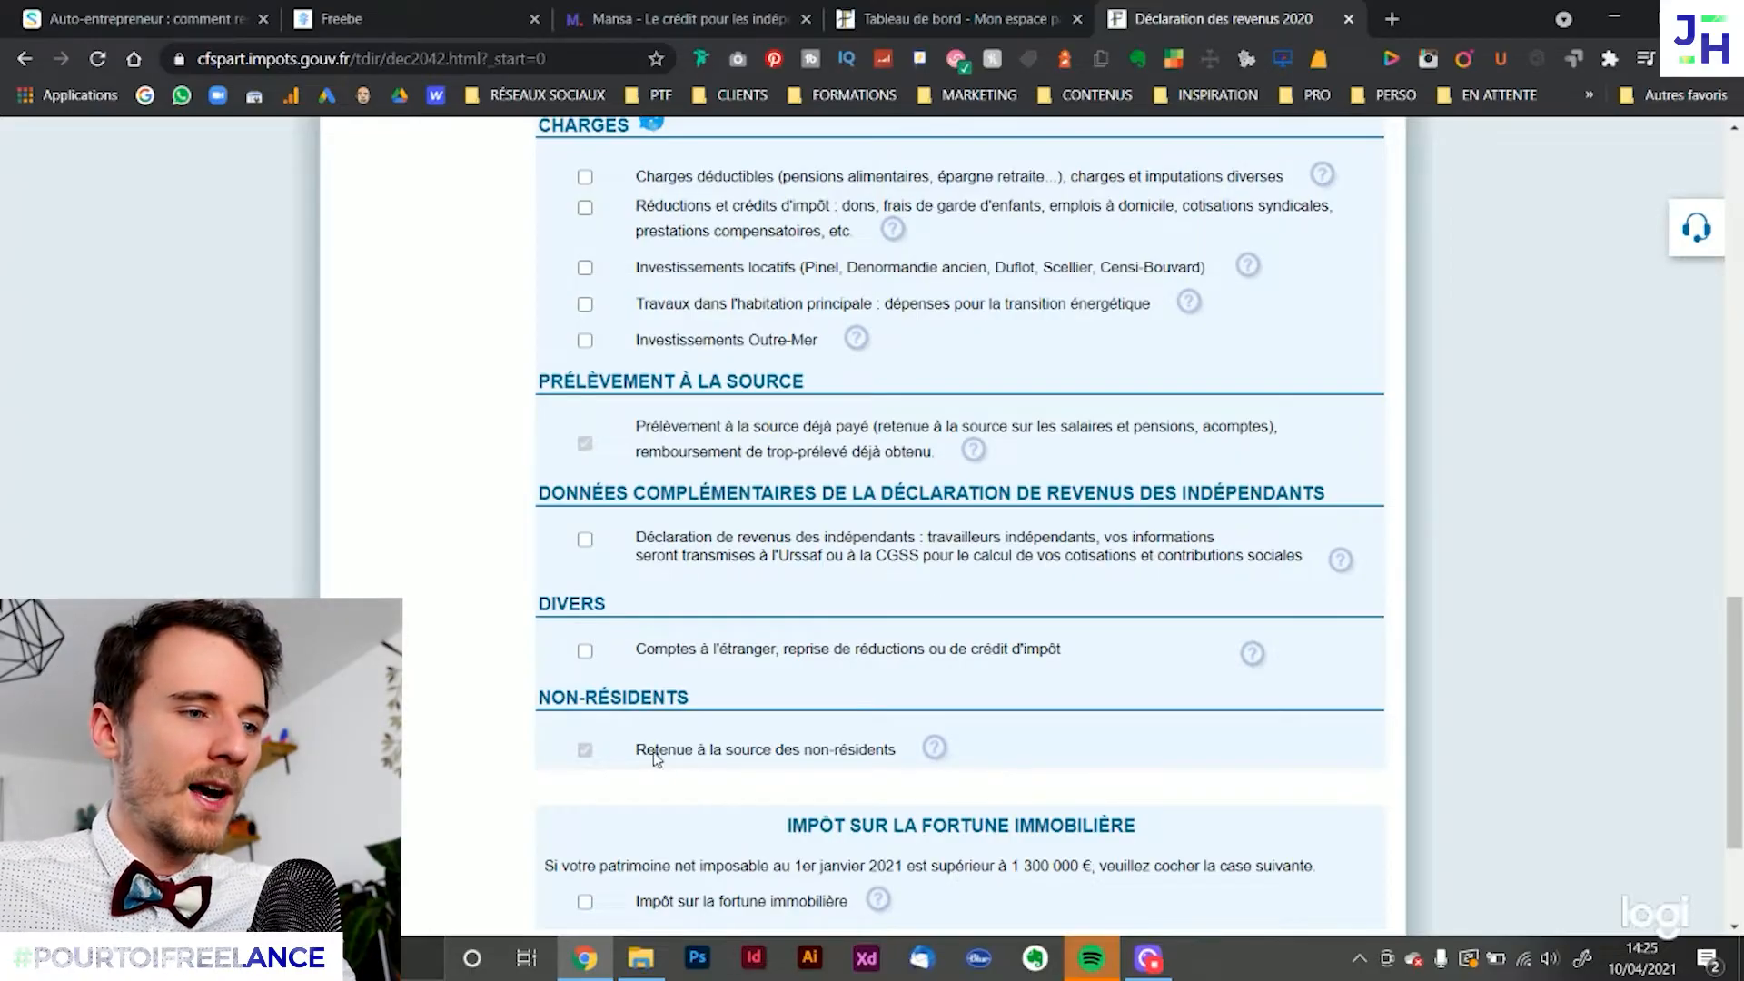
pyautogui.moveTo(655, 751); pyautogui.dragTo(804, 760)
pyautogui.click(845, 779)
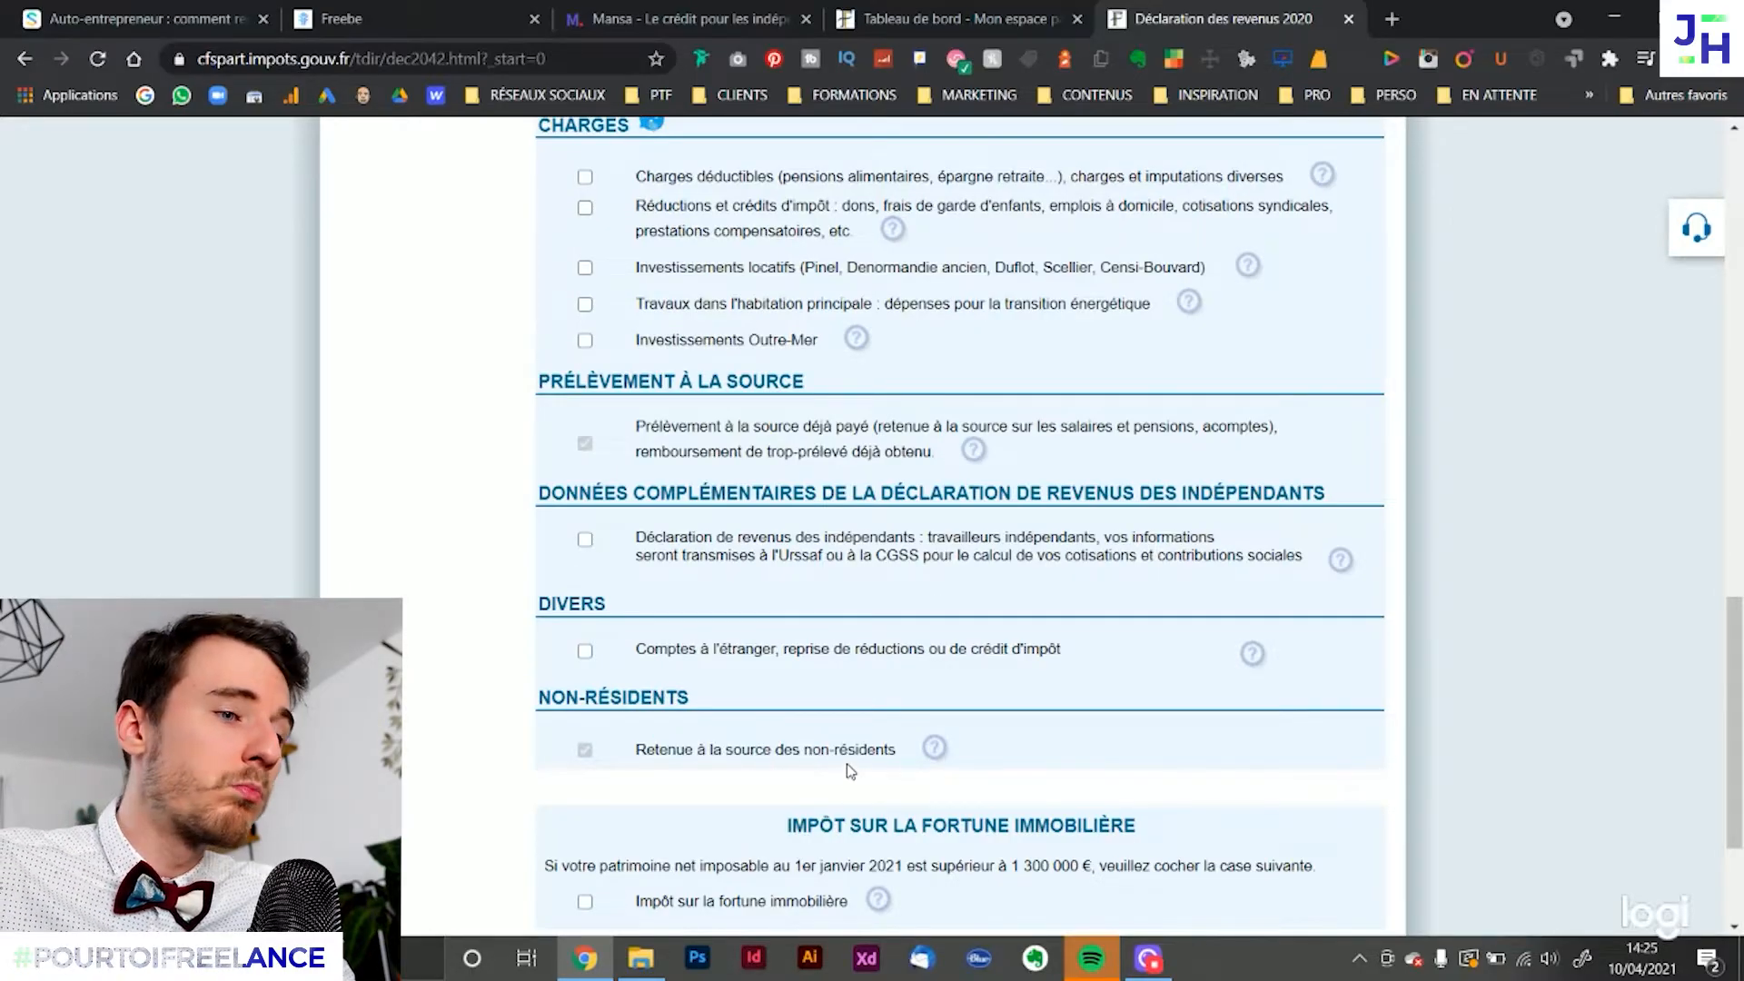
# Tick the Micro-entrepreneur versement libératoire and Revenus industriels et commerciaux professionnels income categories
pyautogui.scroll(8, 861, 763)
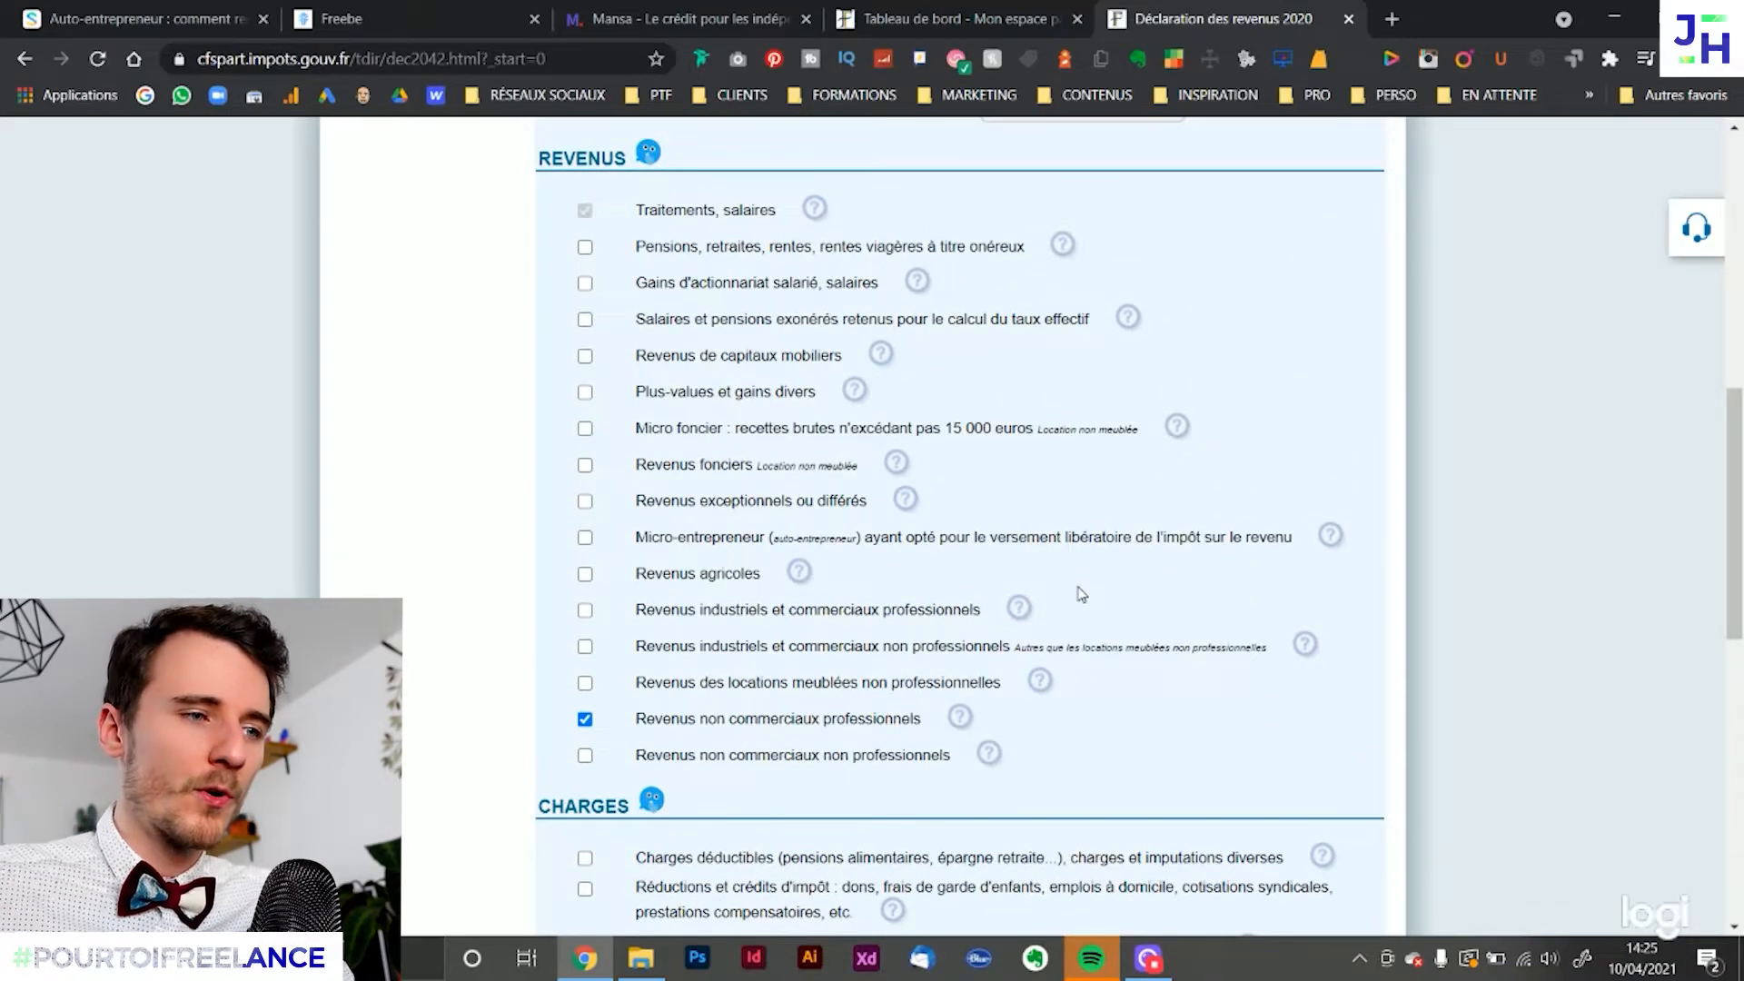
pyautogui.click(586, 538)
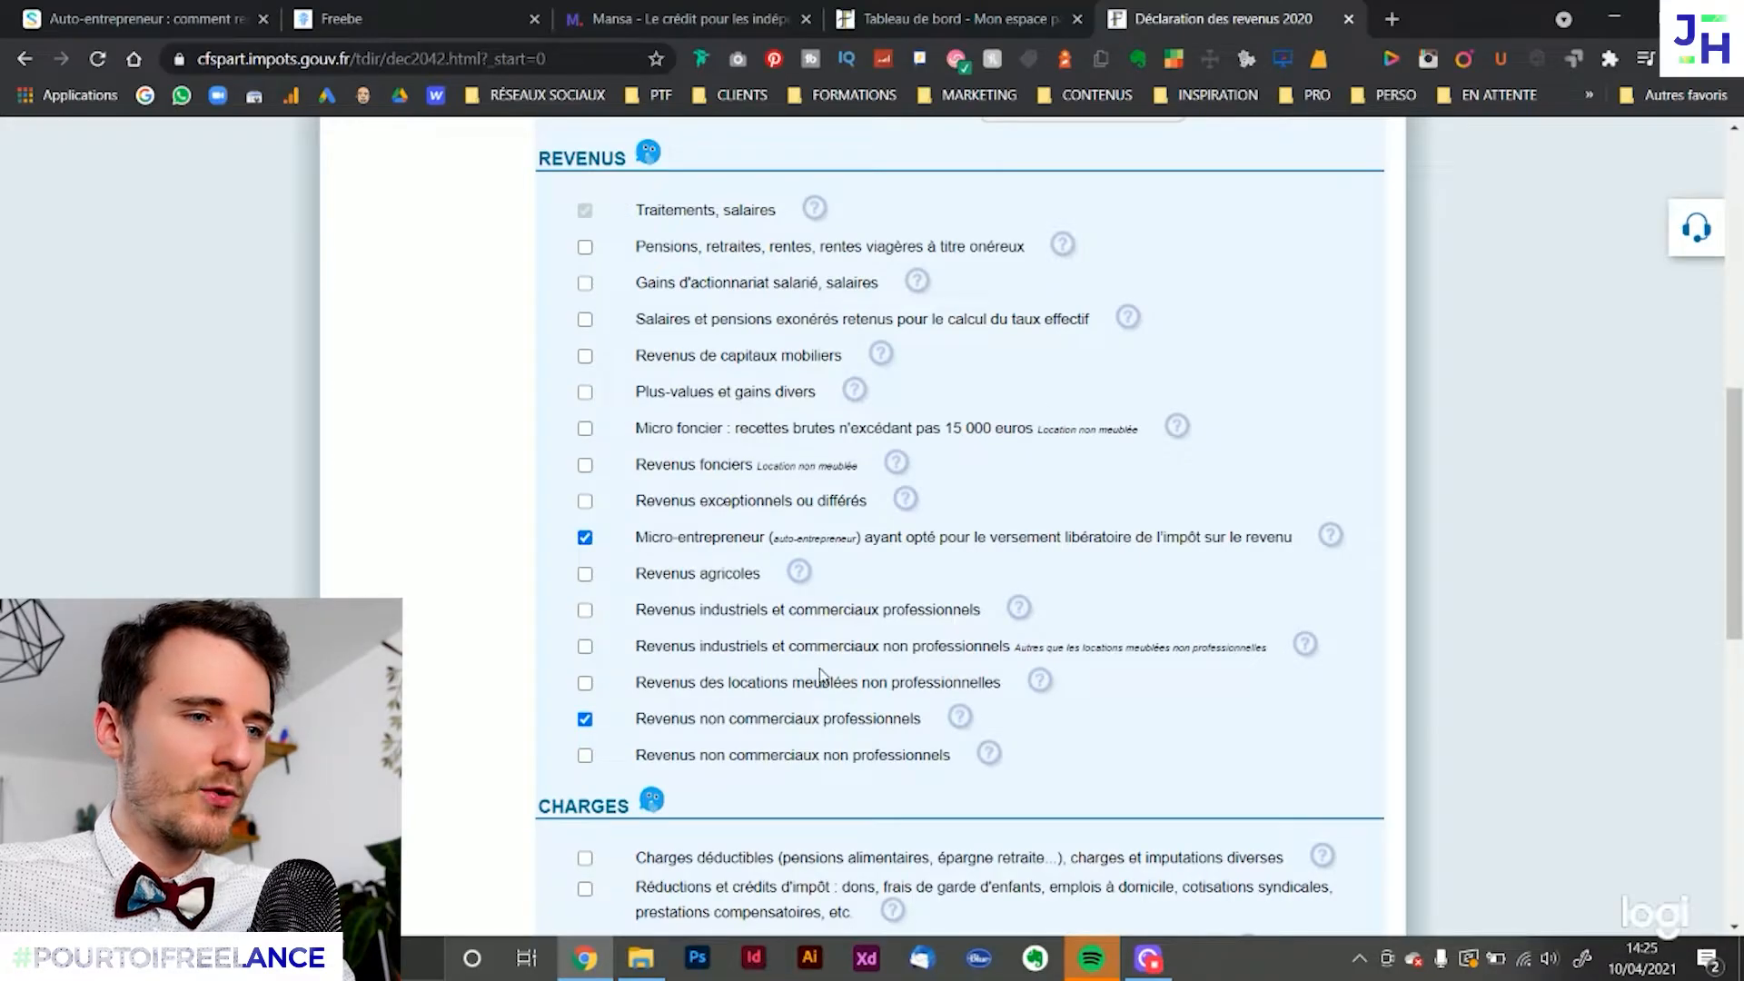
pyautogui.click(584, 609)
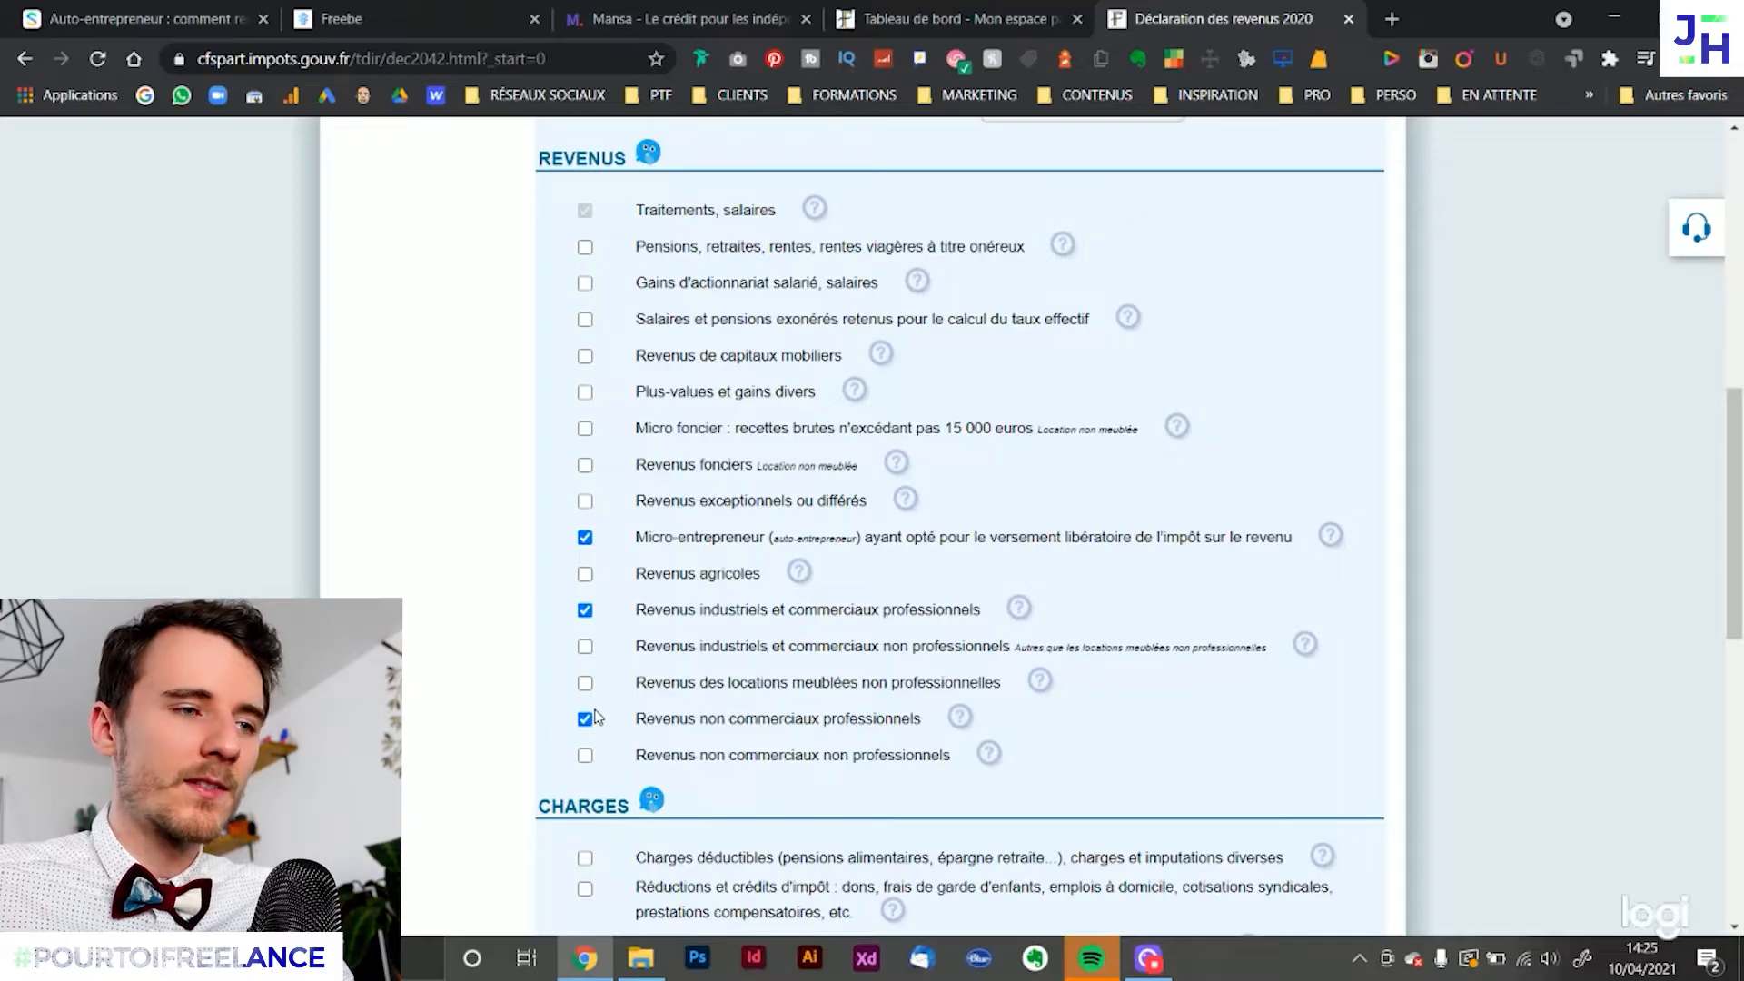
# Examine the wording of the versement libératoire, Revenus non commerciaux professionnels and Revenus industriels et commerciaux professionnels entries
pyautogui.moveTo(652, 538); pyautogui.dragTo(1245, 538)
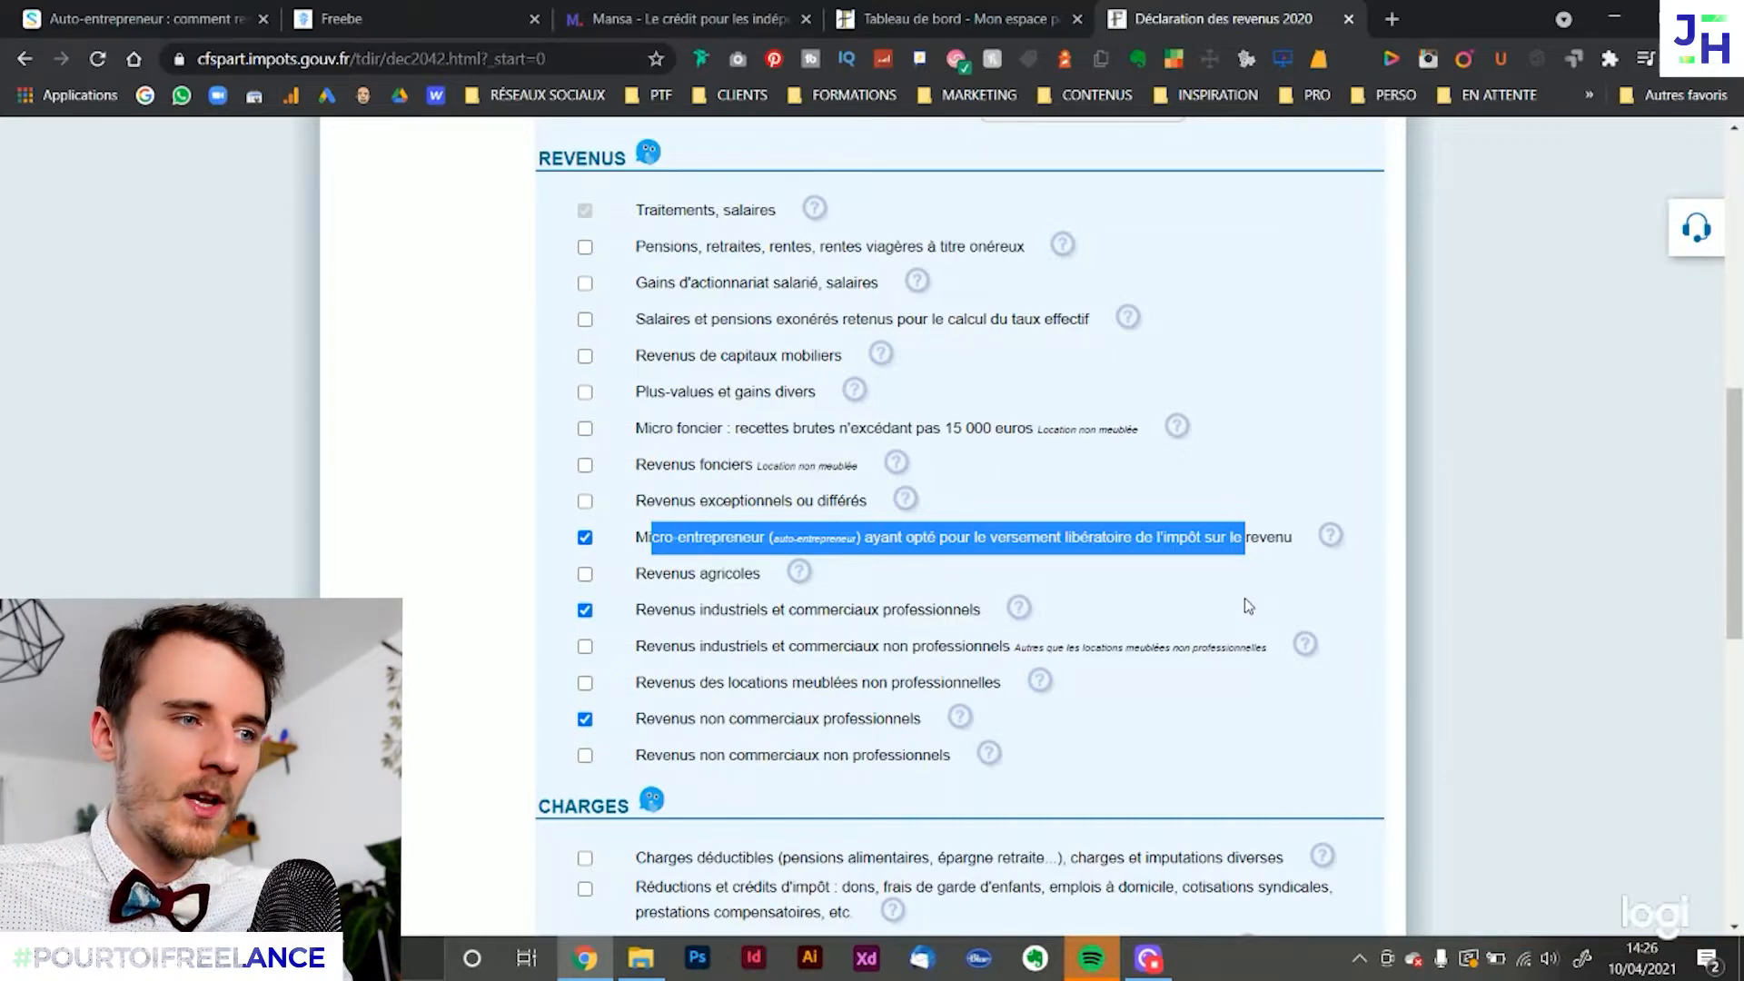
pyautogui.click(903, 543)
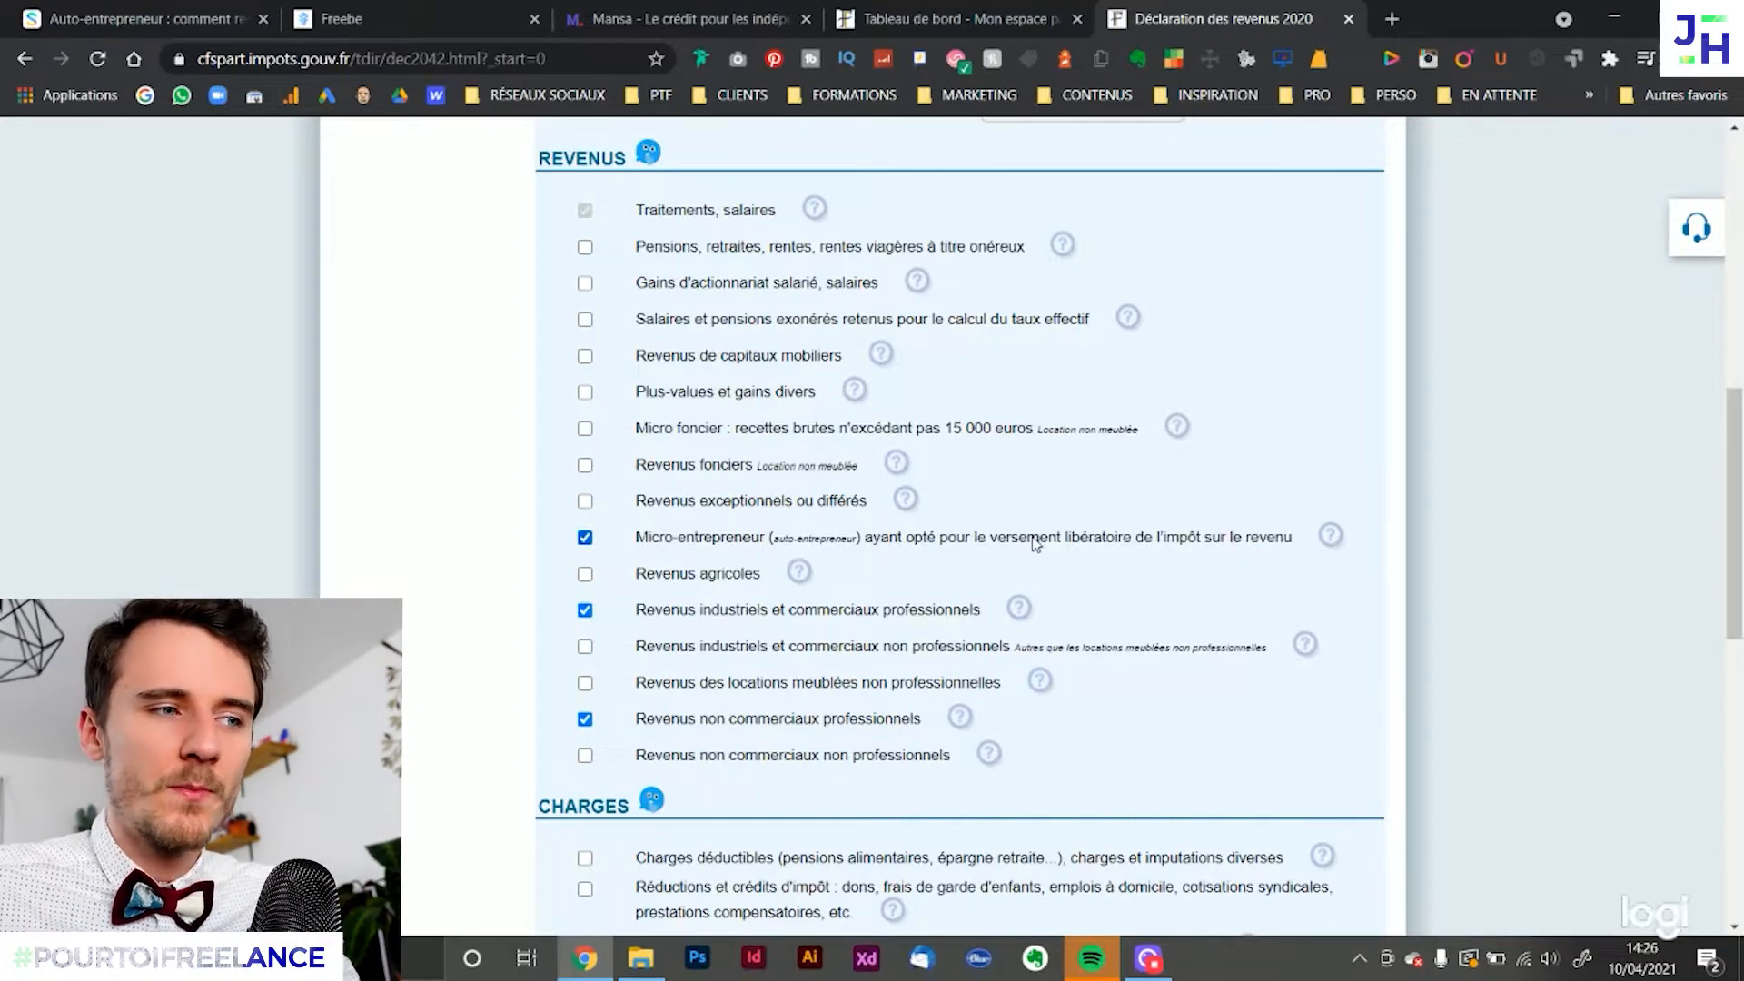
pyautogui.scroll(-1, 761, 534)
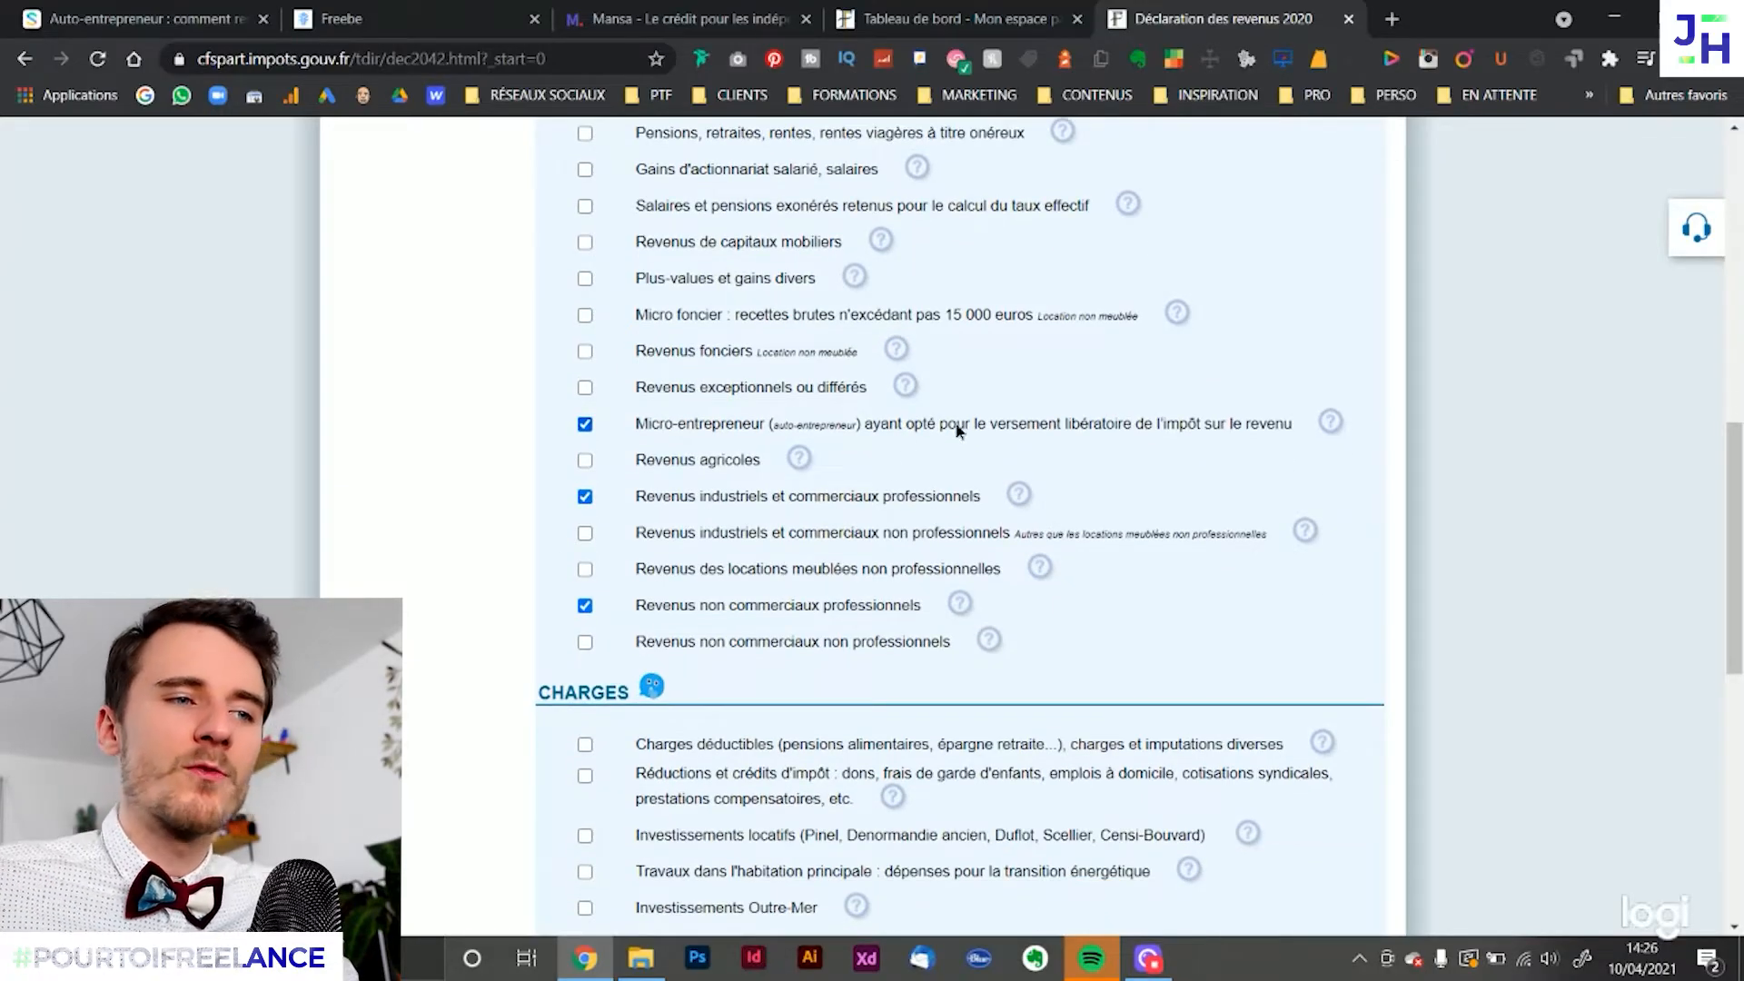
pyautogui.moveTo(958, 424); pyautogui.dragTo(1193, 423)
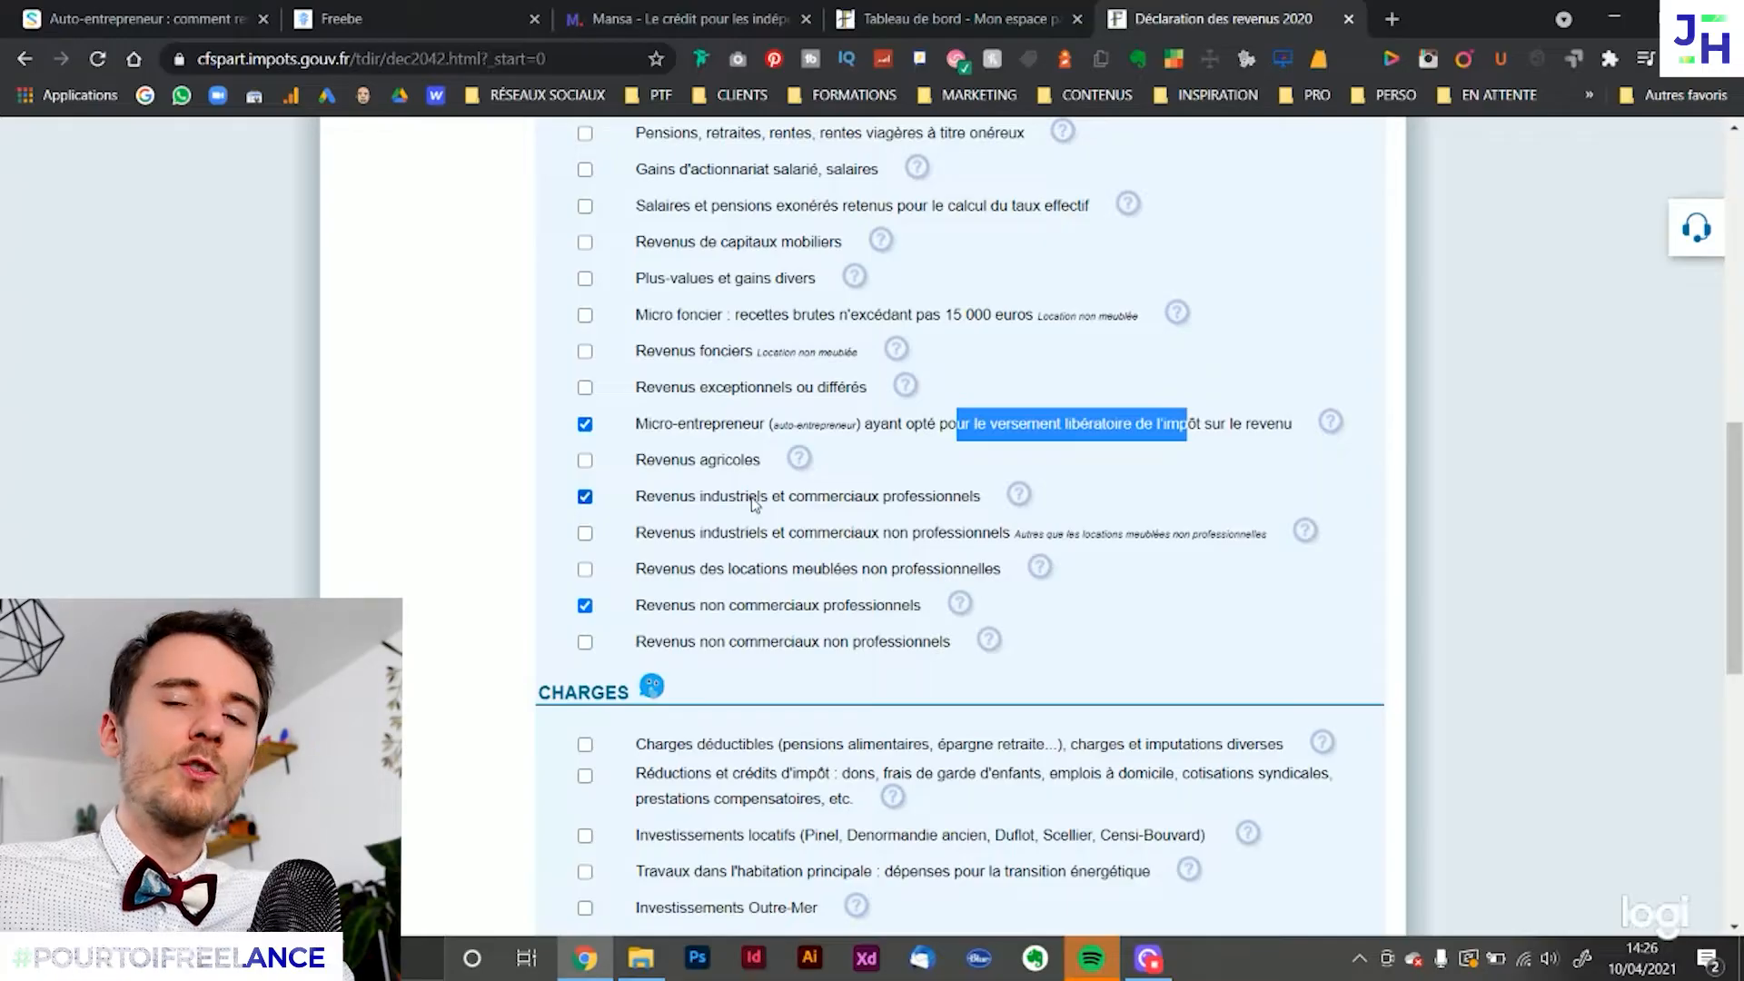
pyautogui.moveTo(647, 605); pyautogui.dragTo(911, 609)
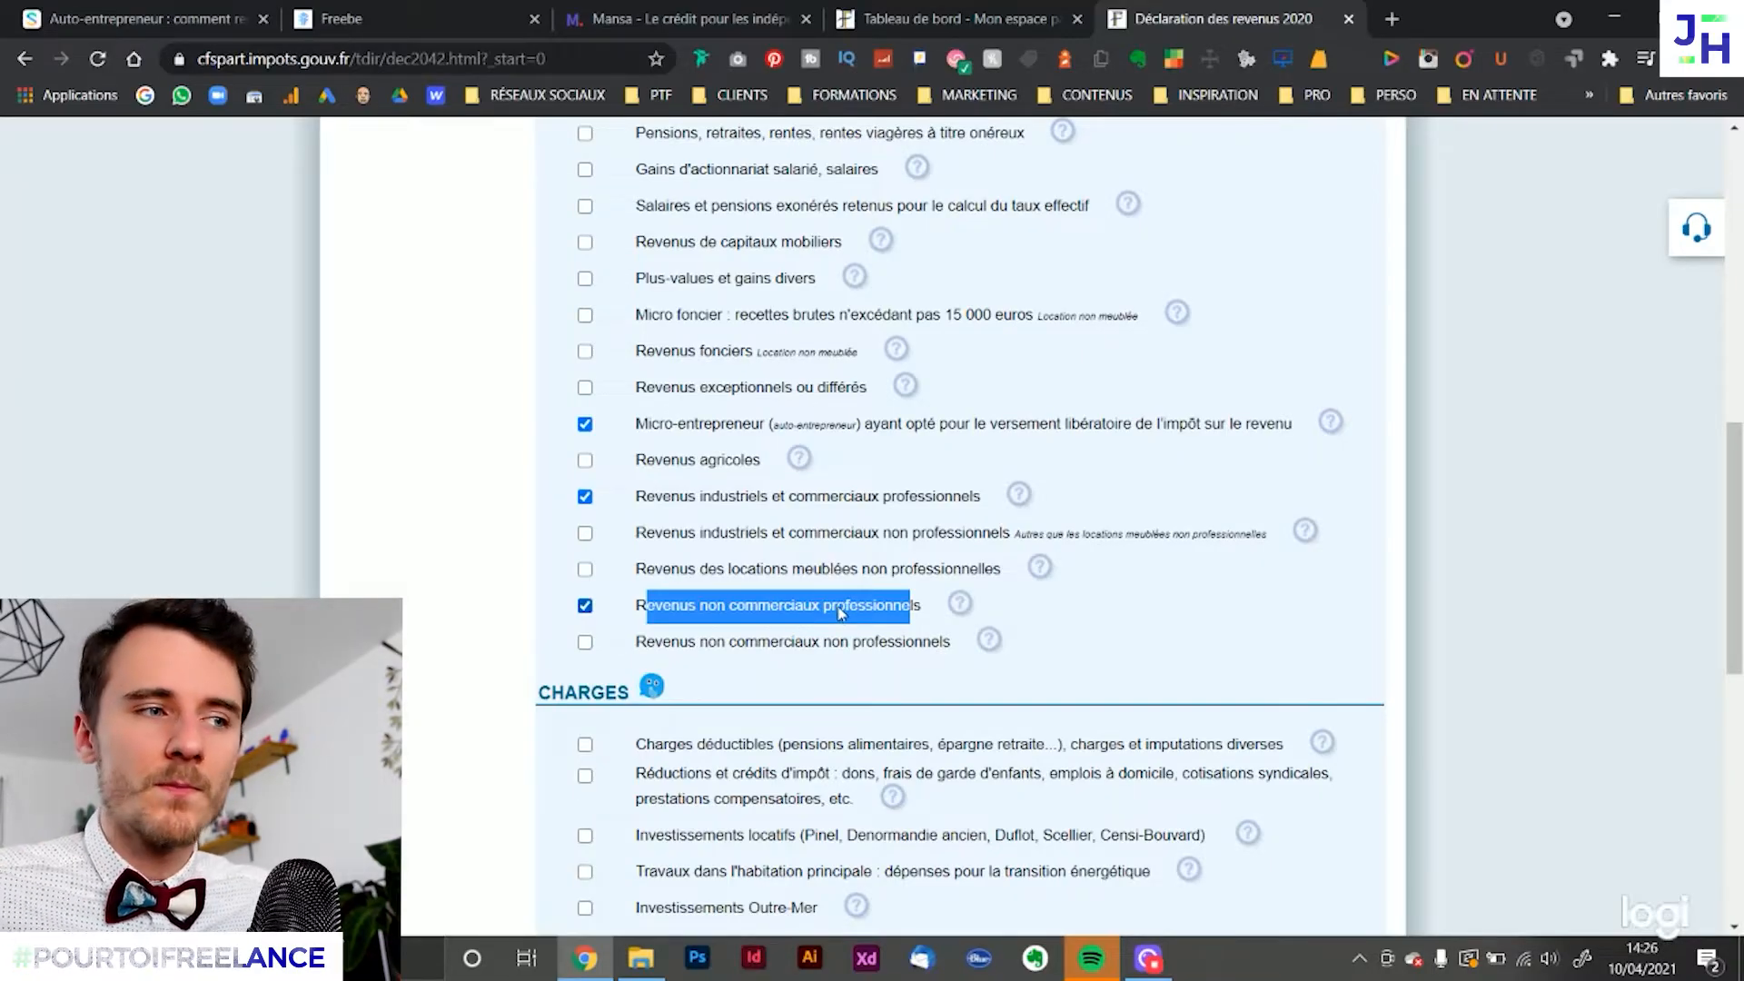
pyautogui.moveTo(647, 499); pyautogui.dragTo(976, 506)
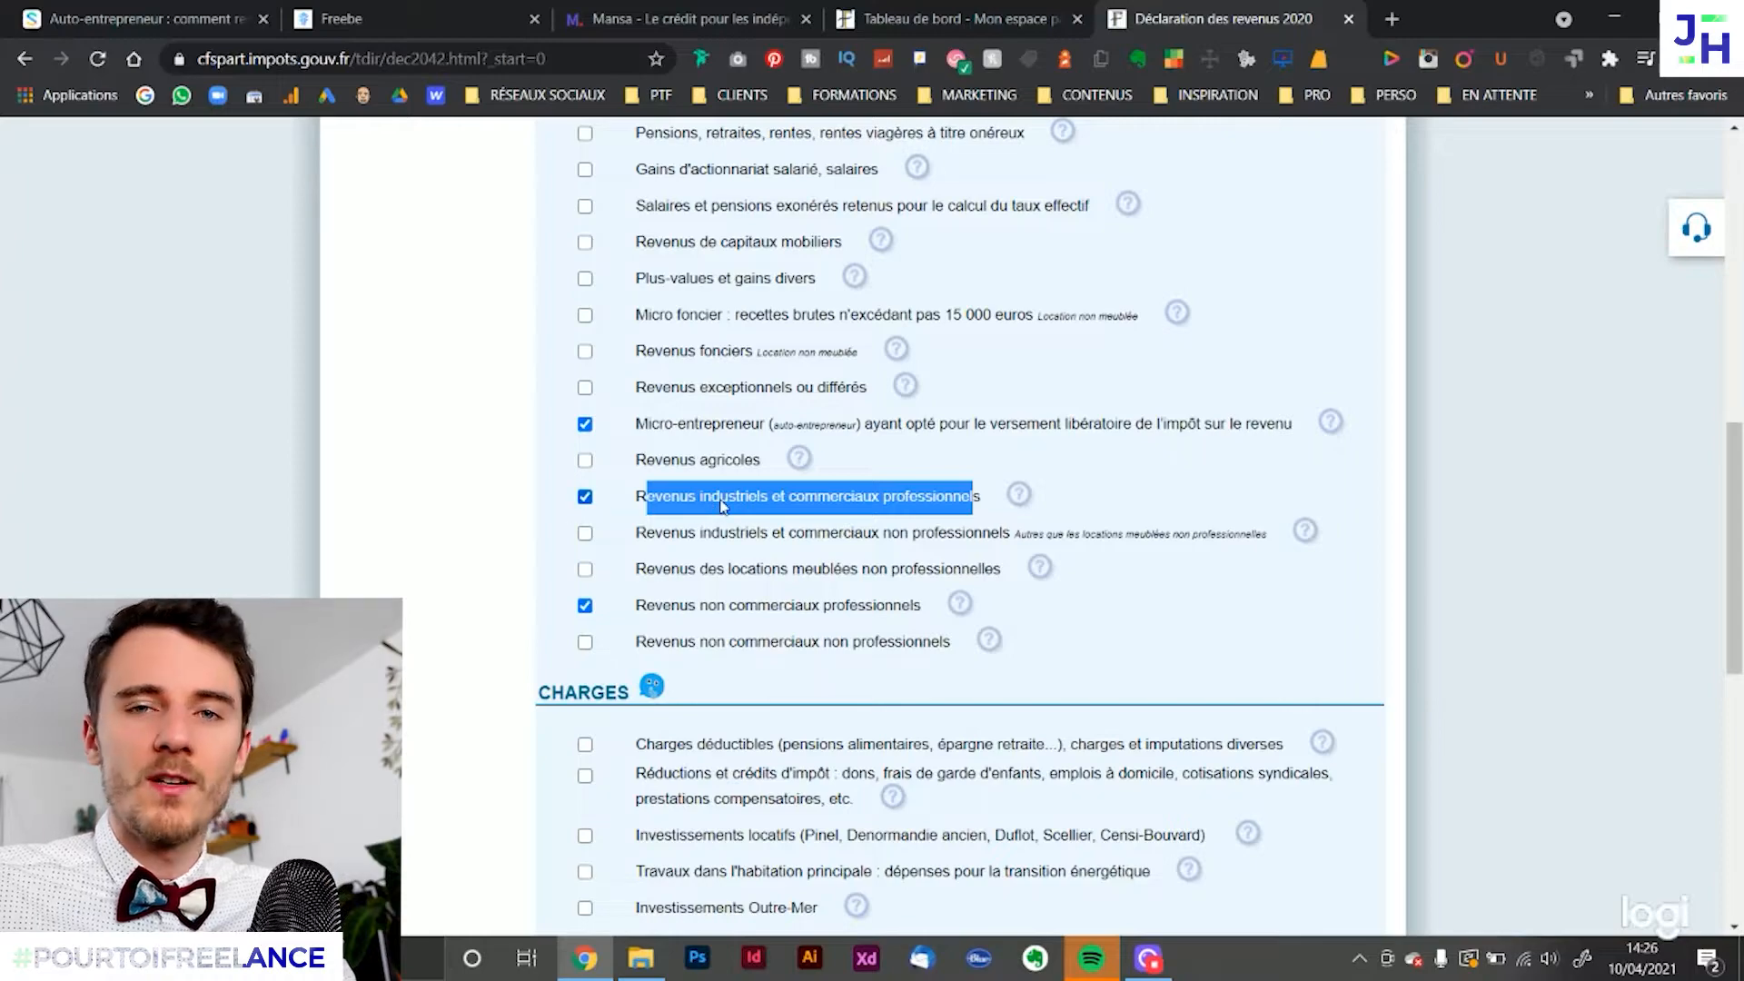
# Switch to the Shine article and read its declaration guide up to the Étape 3 income categories an auto-entrepreneur should select
pyautogui.click(145, 18)
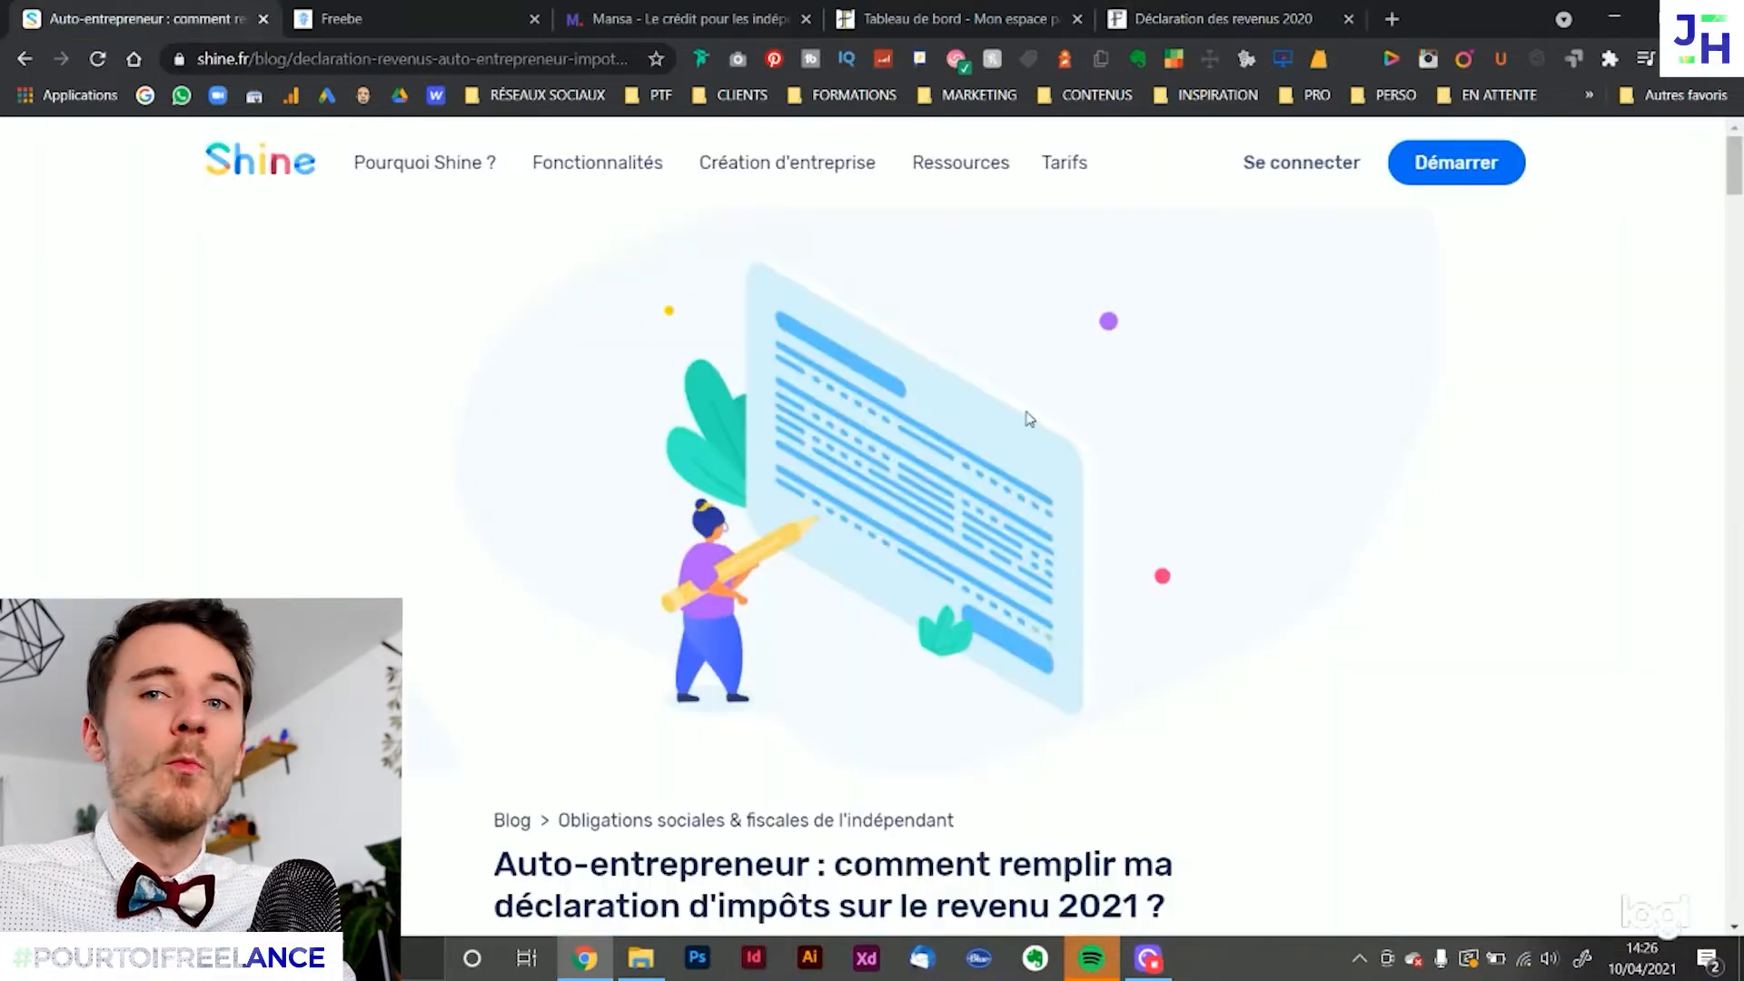
pyautogui.scroll(-6, 1136, 477)
pyautogui.scroll(-2, 1136, 477)
pyautogui.click(1172, 520)
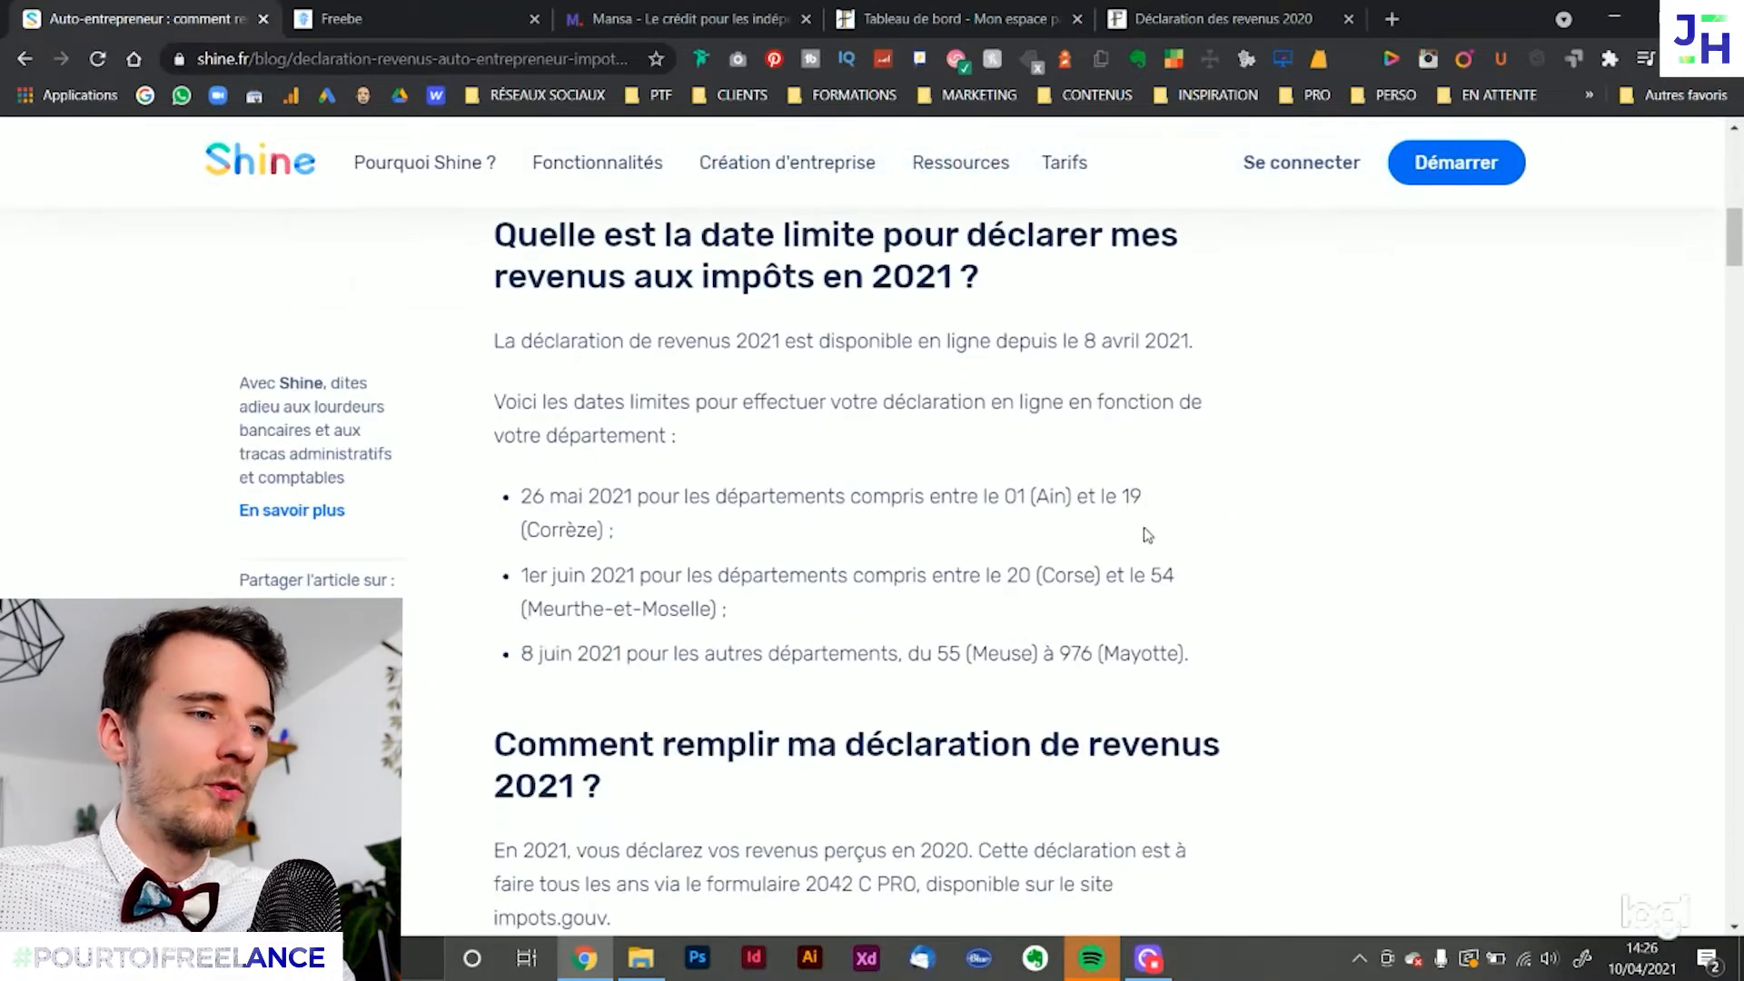
pyautogui.scroll(-6, 1147, 531)
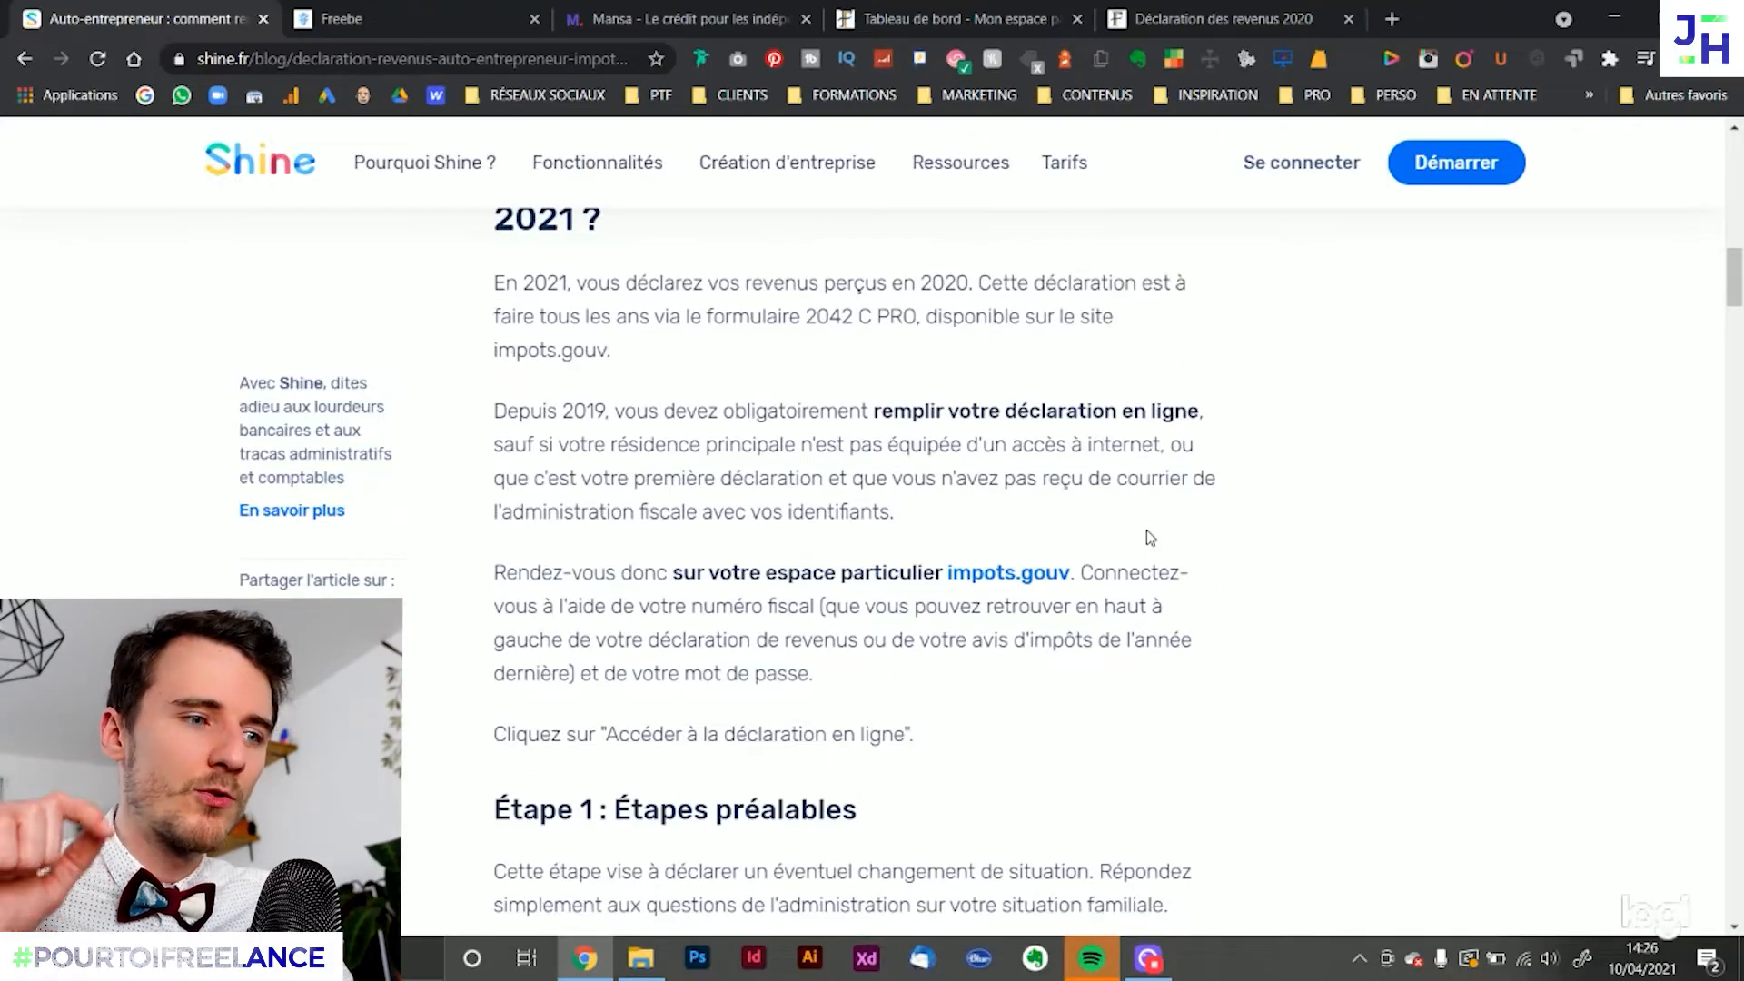
pyautogui.scroll(-7, 1240, 495)
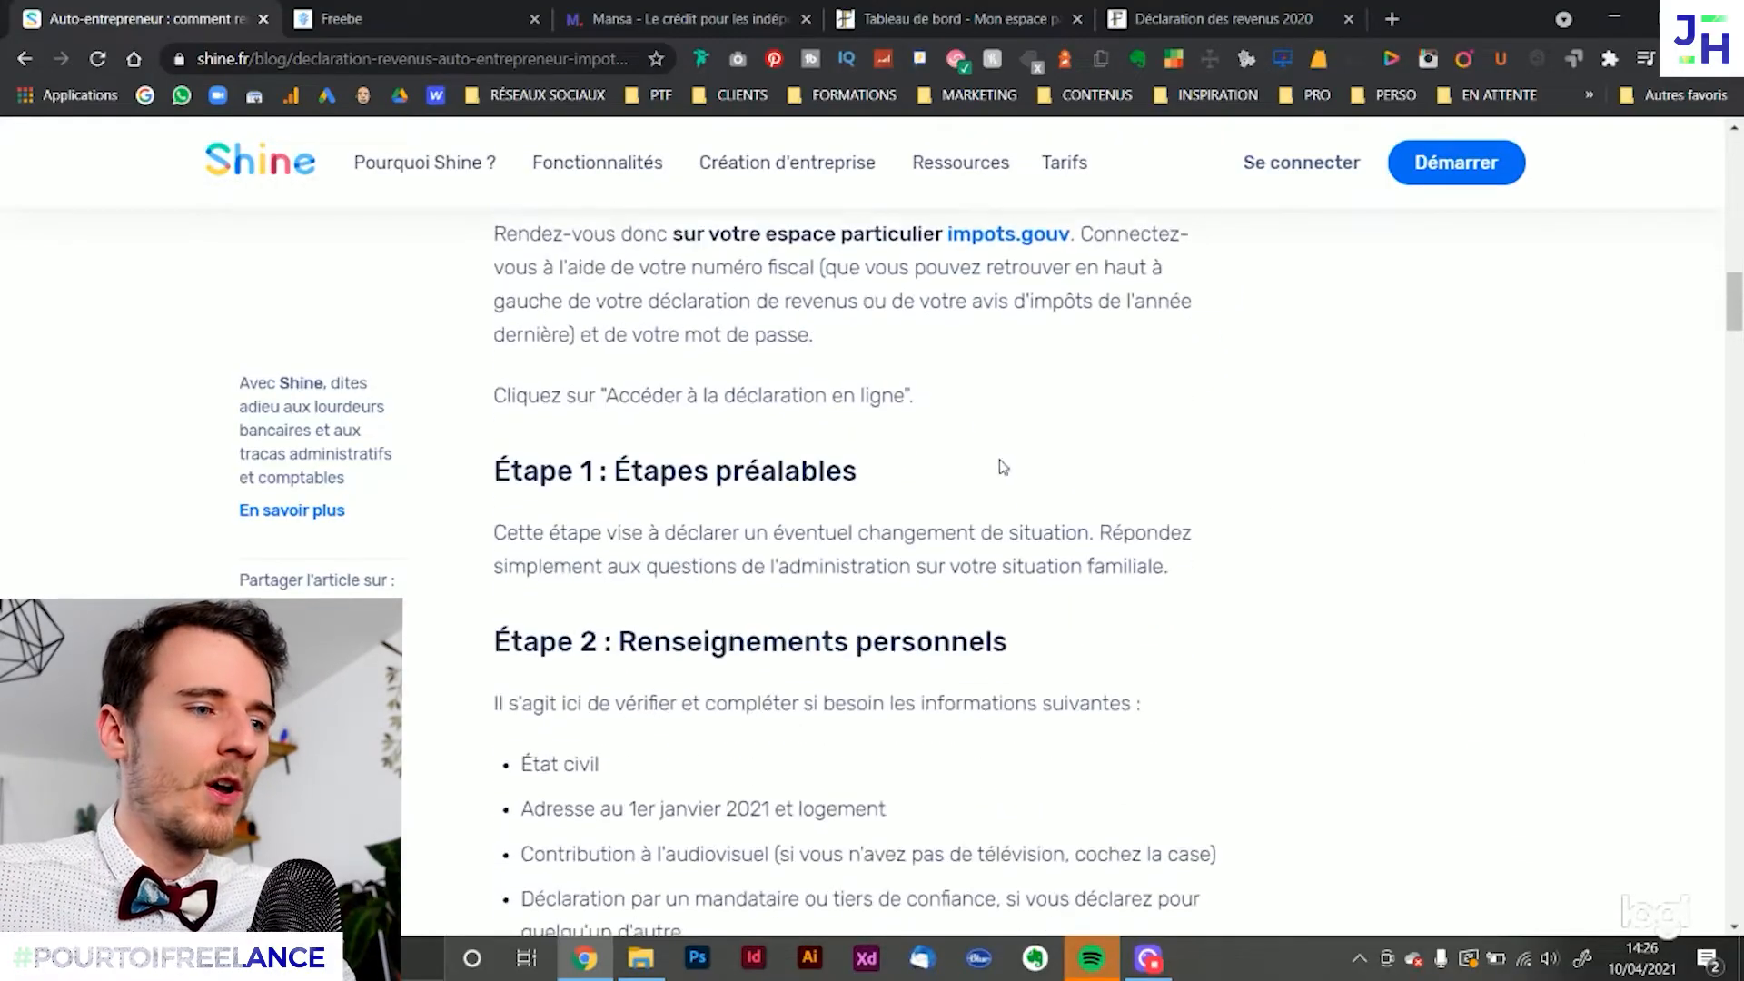
pyautogui.moveTo(564, 360); pyautogui.dragTo(777, 670)
pyautogui.scroll(-4, 1123, 598)
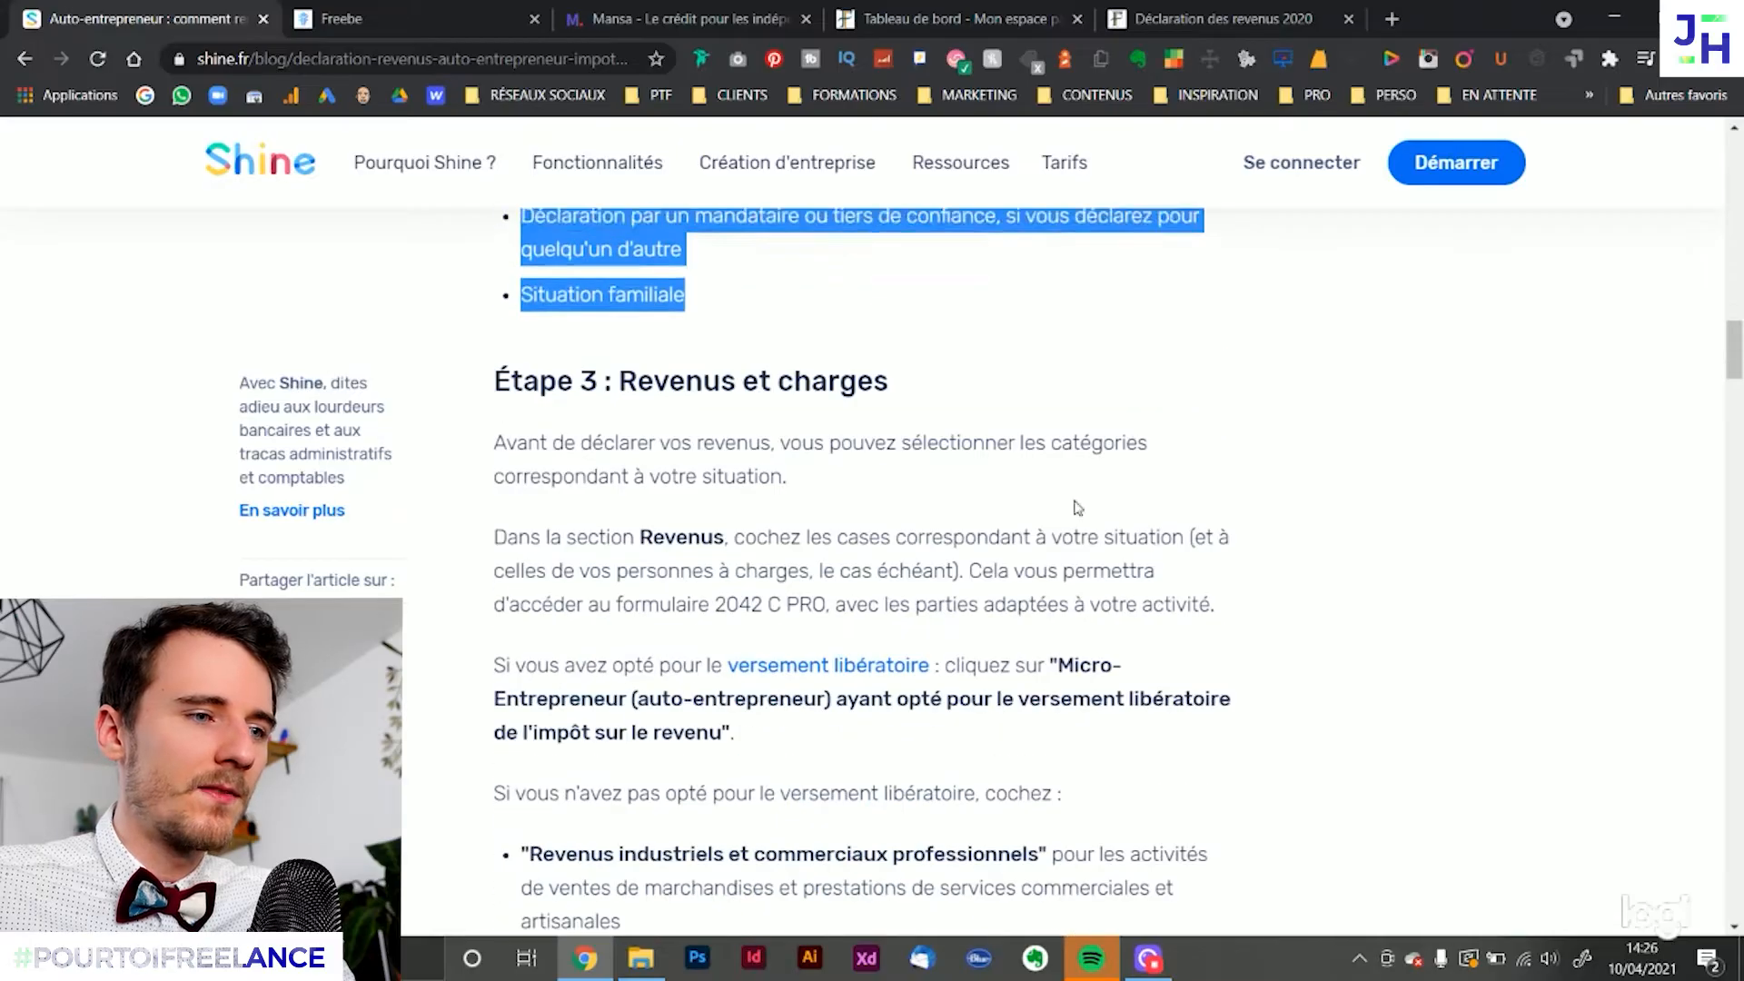
pyautogui.moveTo(725, 442); pyautogui.dragTo(834, 699)
pyautogui.click(1366, 541)
pyautogui.scroll(-10, 1358, 531)
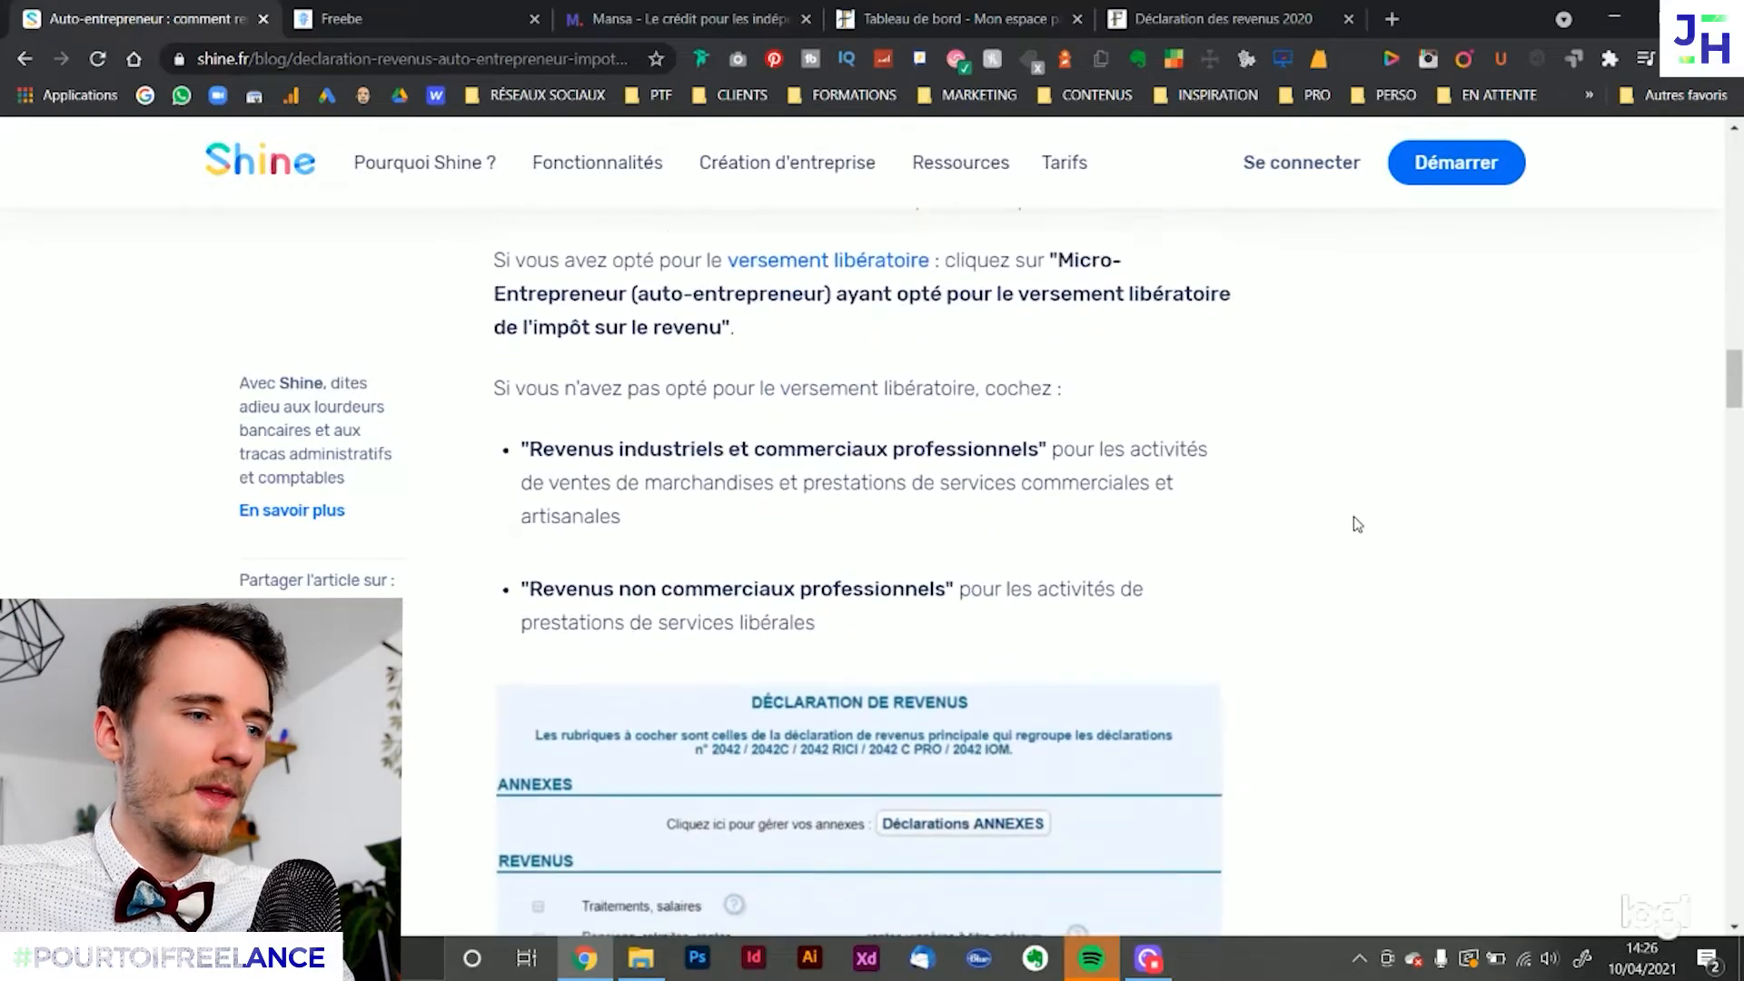
pyautogui.scroll(-3, 1355, 524)
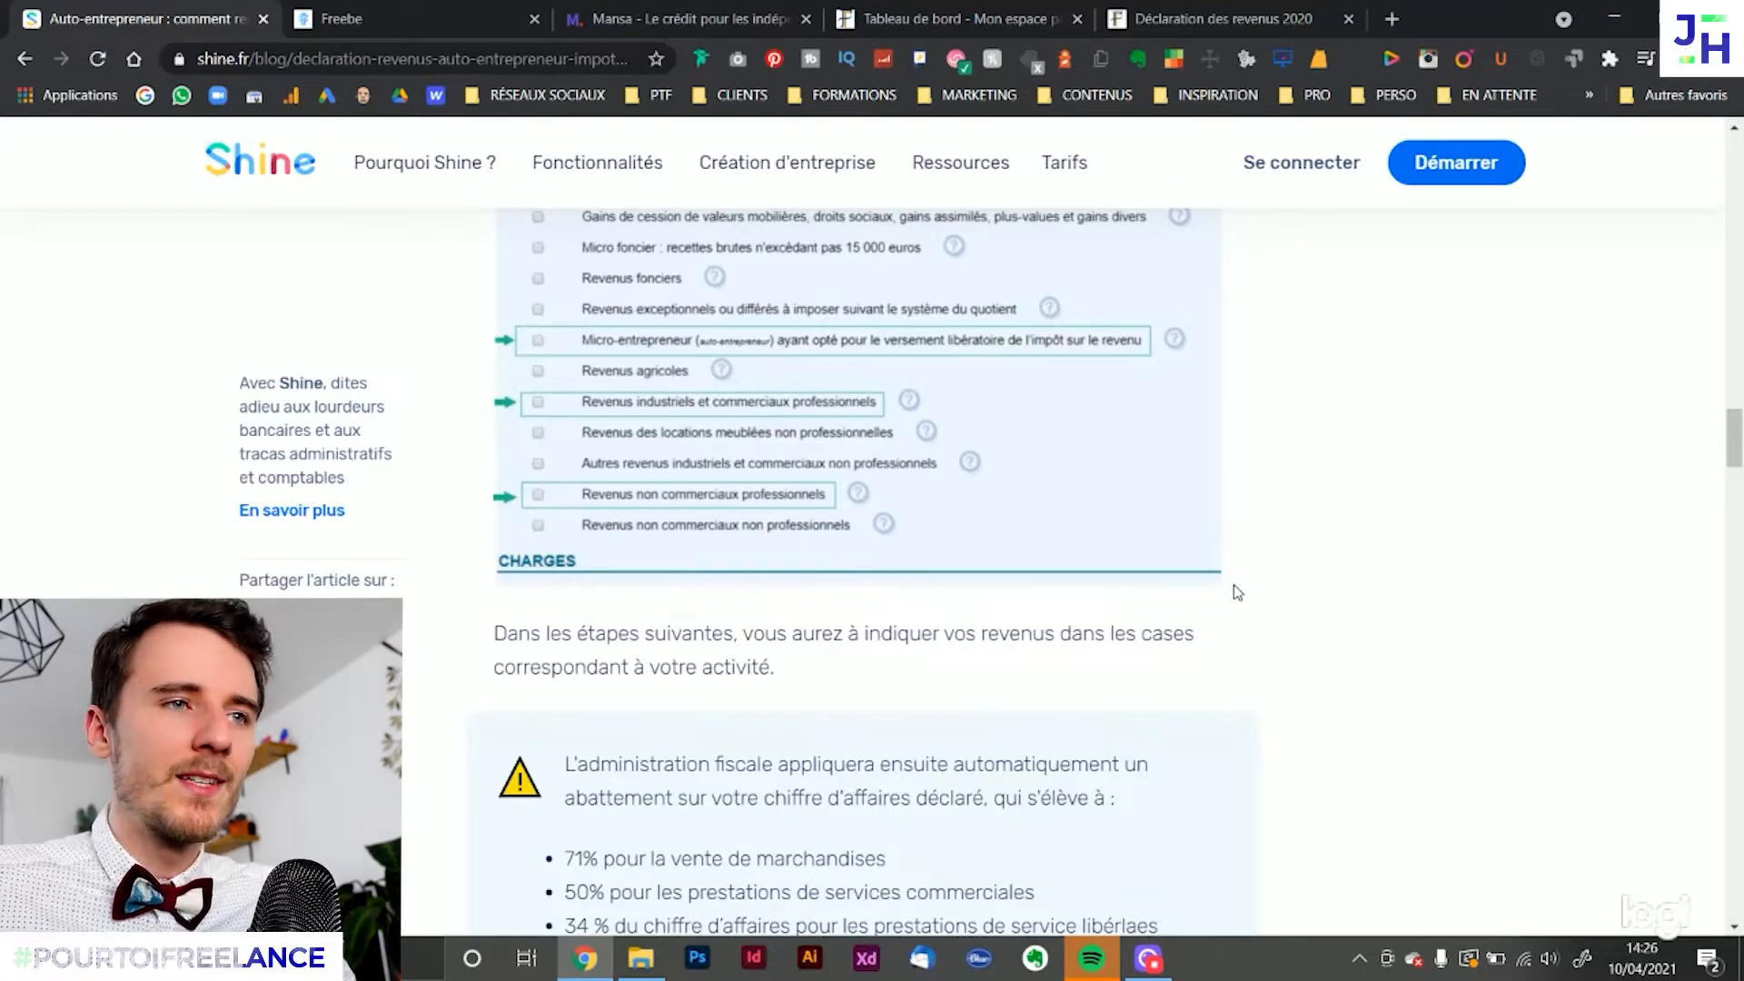
# Return to the declaration and untick the Micro-entrepreneur versement libératoire and Revenus industriels et commerciaux professionnels categories
pyautogui.click(1163, 9)
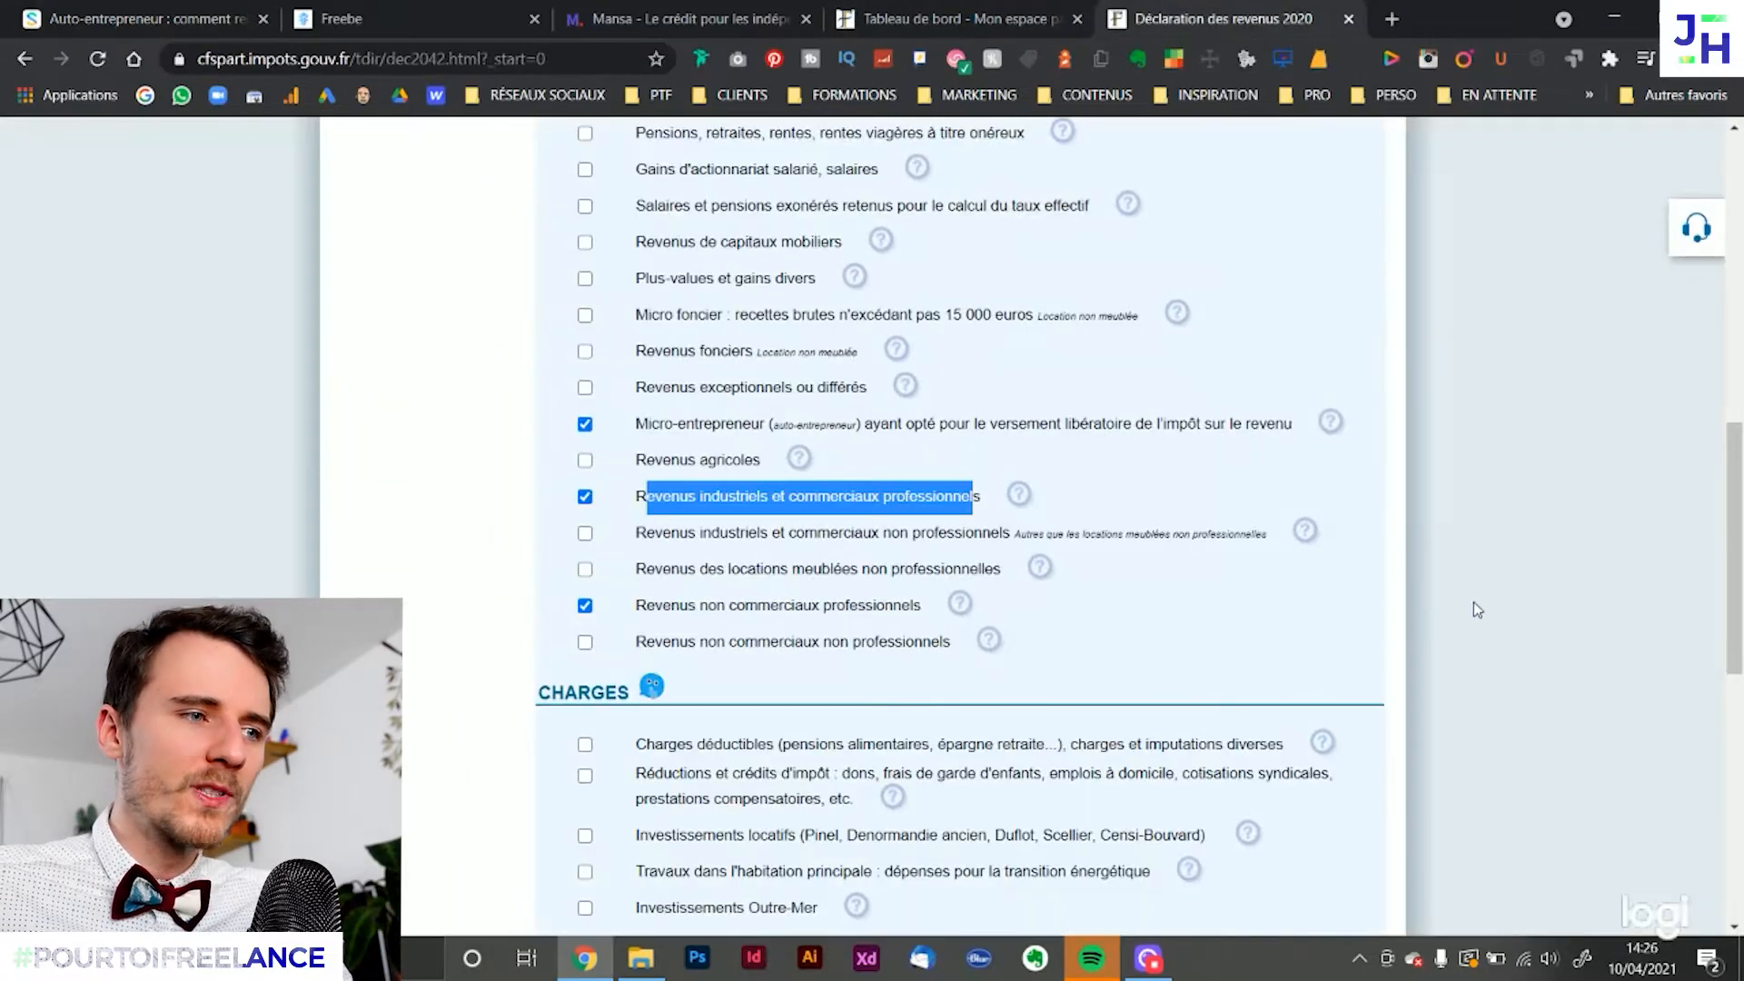
pyautogui.click(1435, 597)
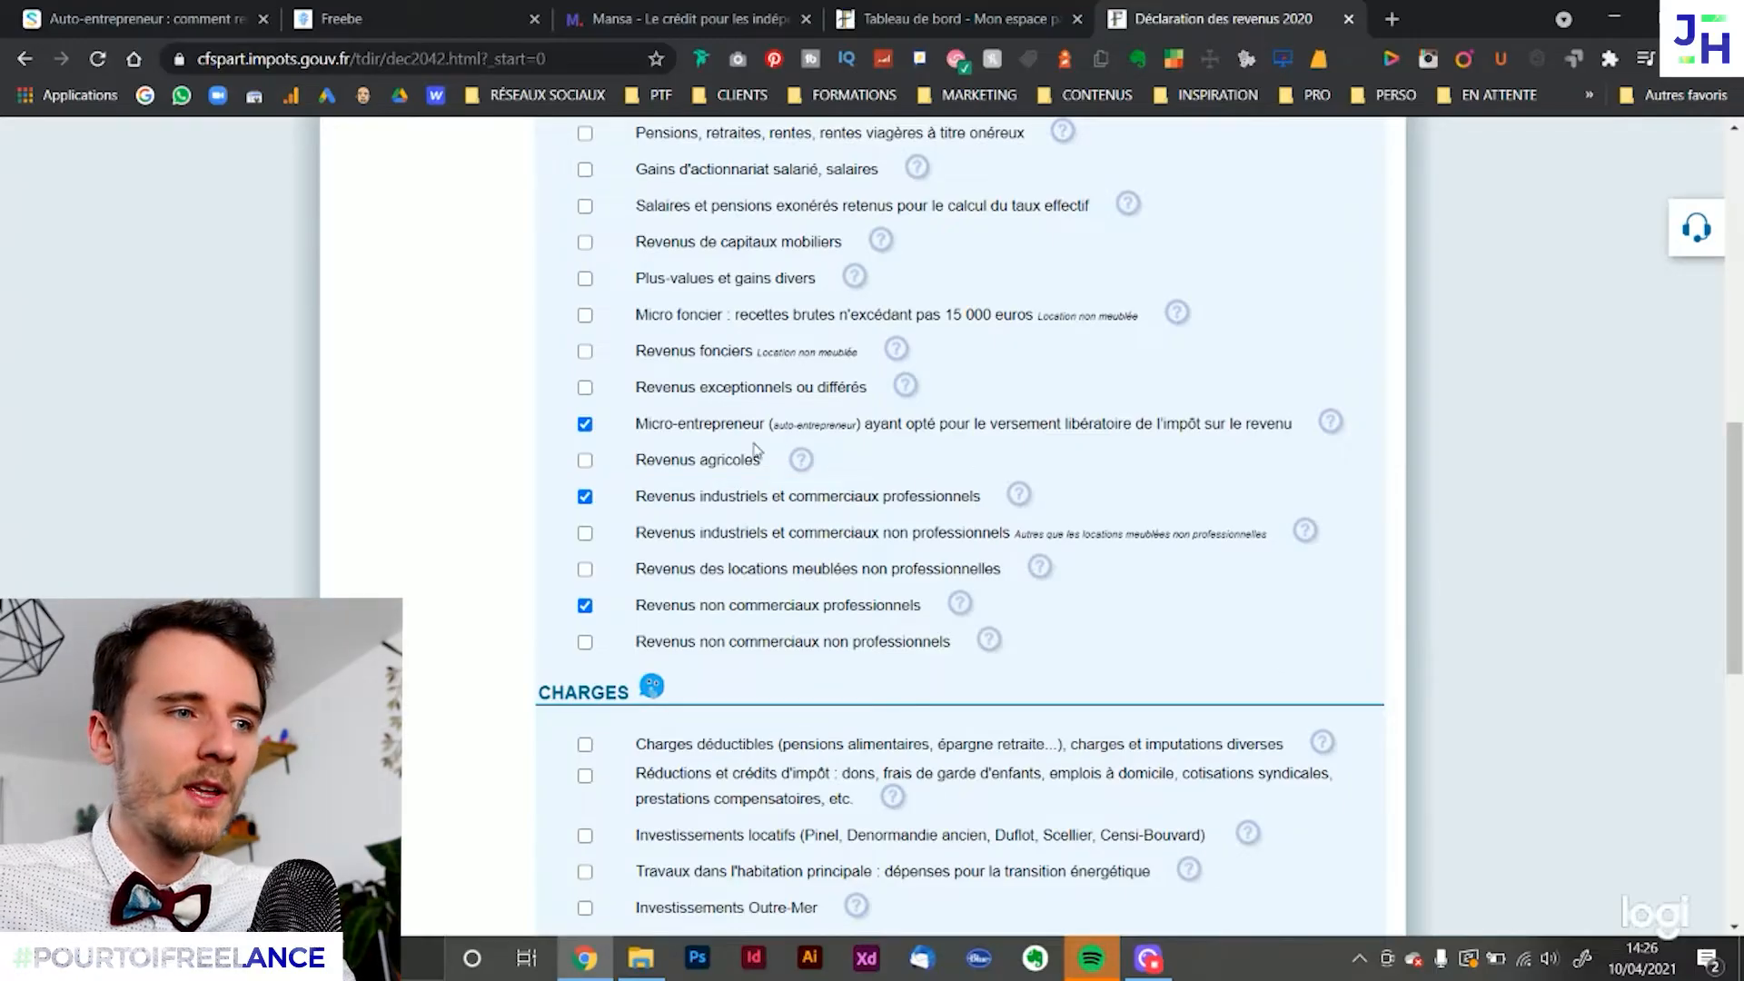
pyautogui.click(584, 425)
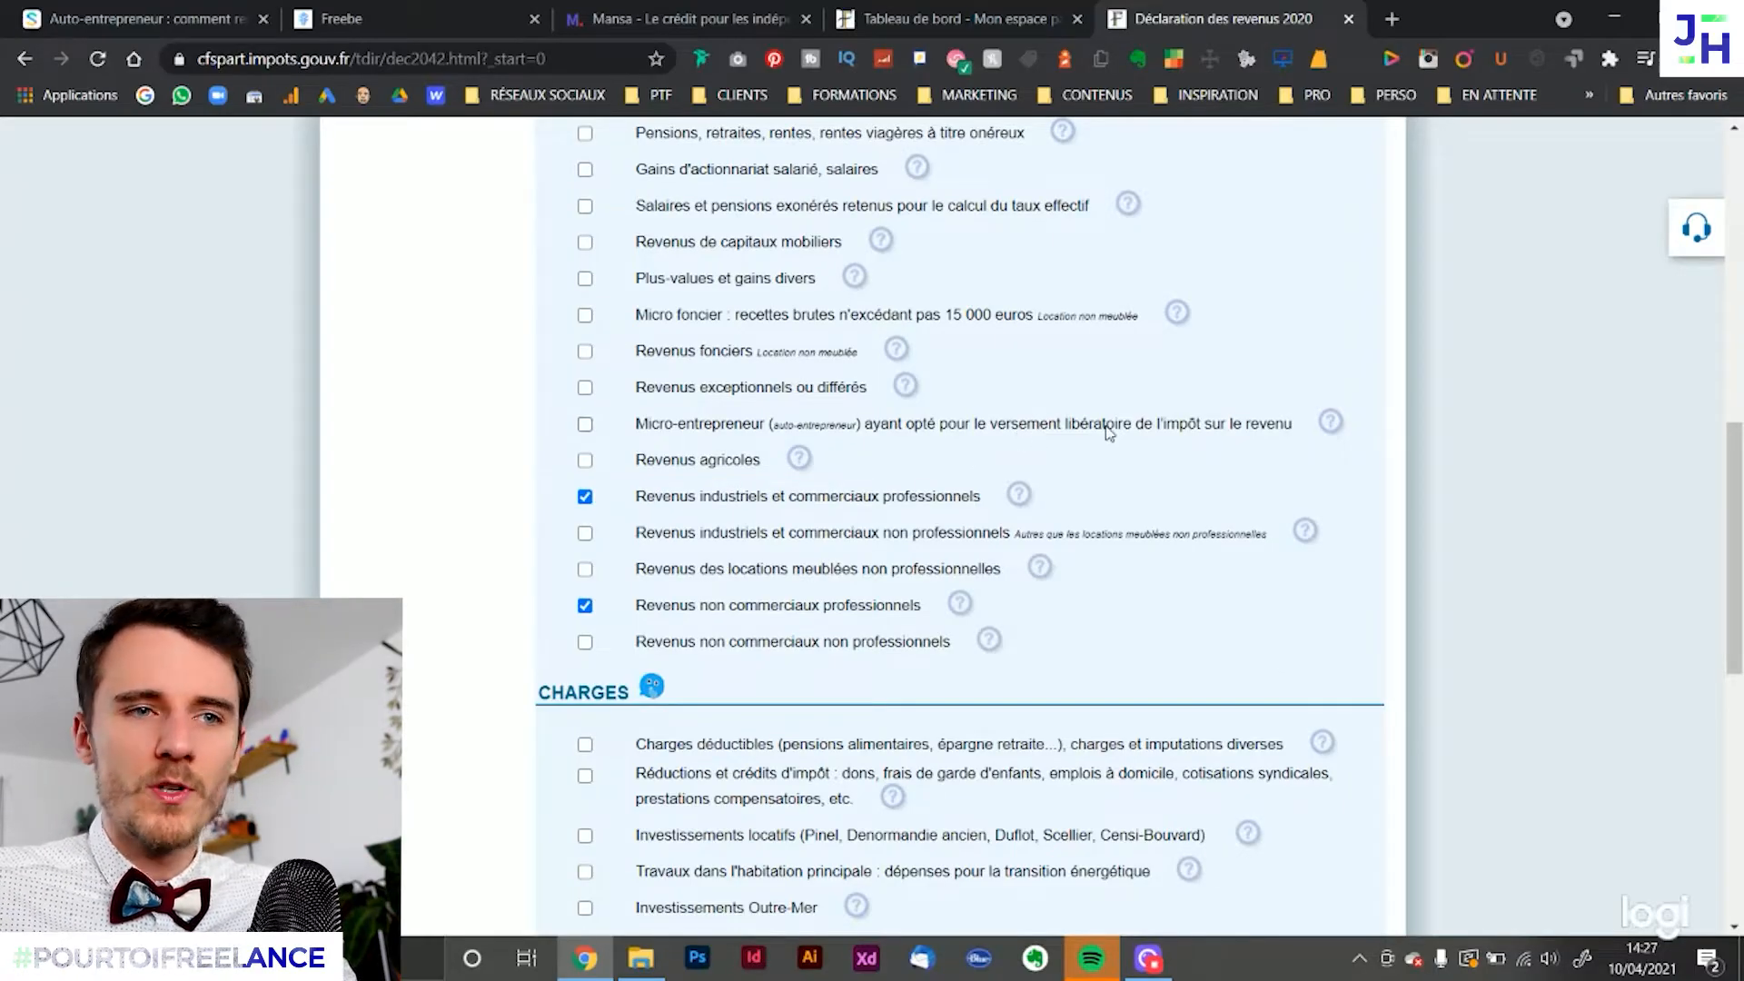
pyautogui.click(585, 497)
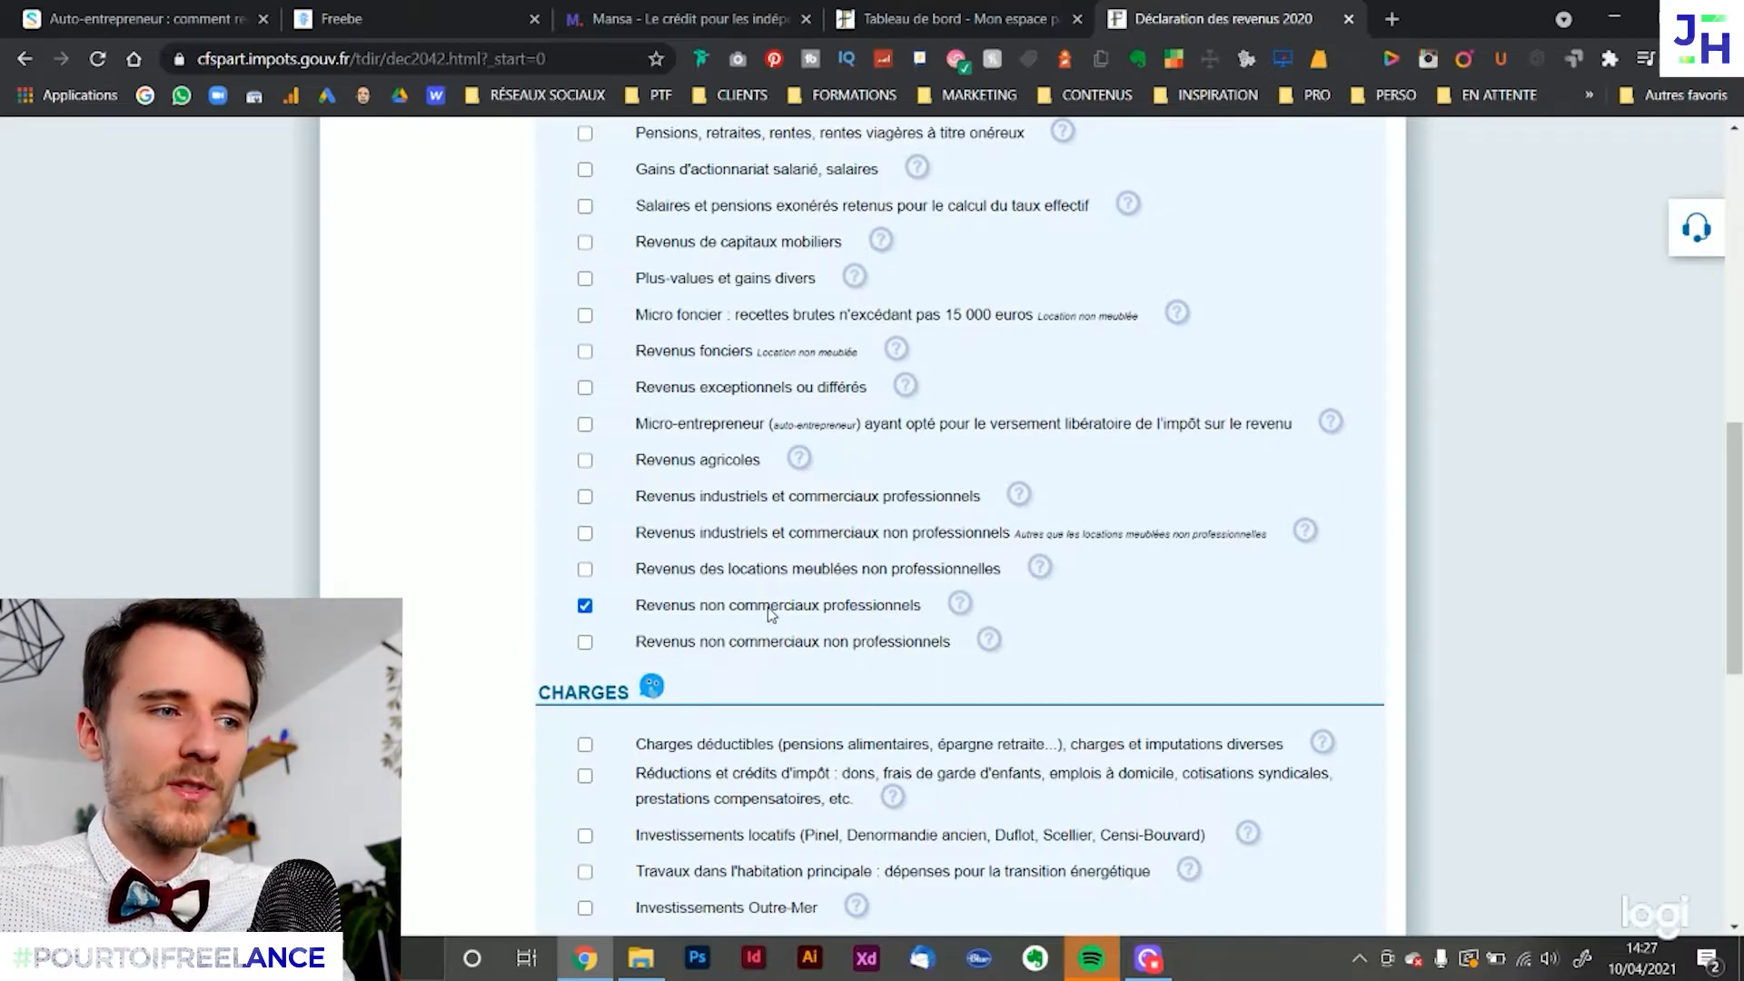
# Validate the category selection, continue to the Vos revenus page, and dismiss the notice about pre-filled withholding amounts
pyautogui.scroll(-9, 1245, 610)
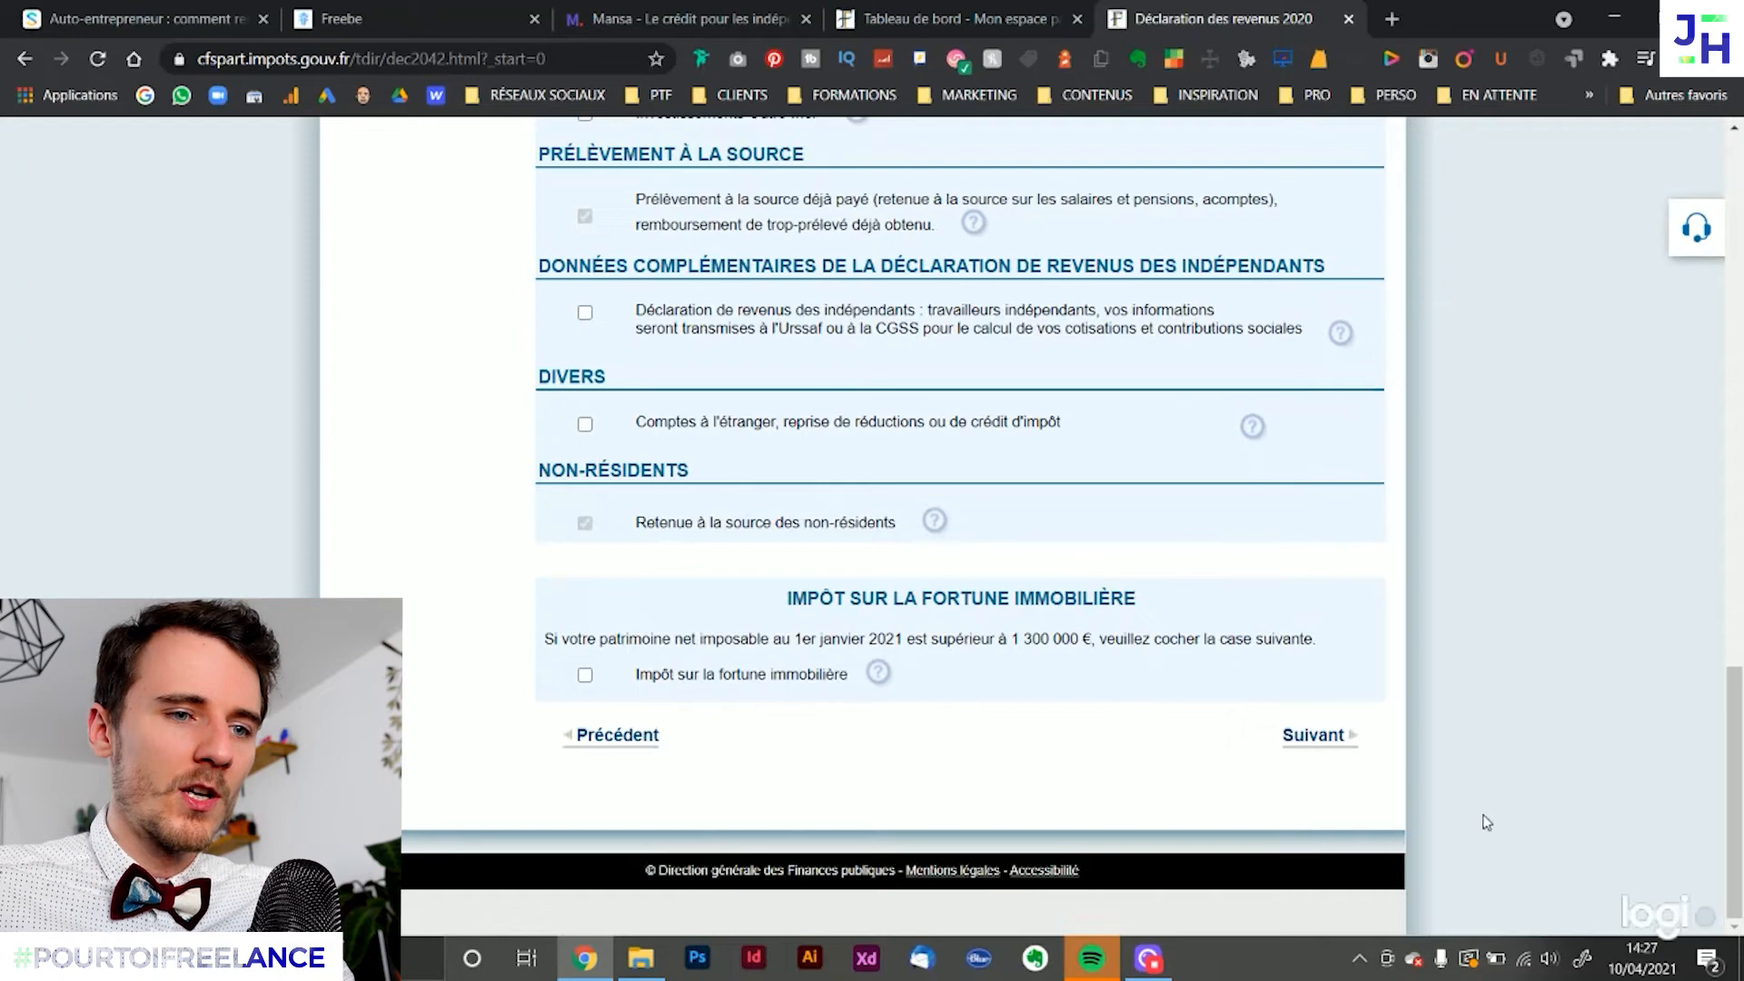
pyautogui.click(1321, 736)
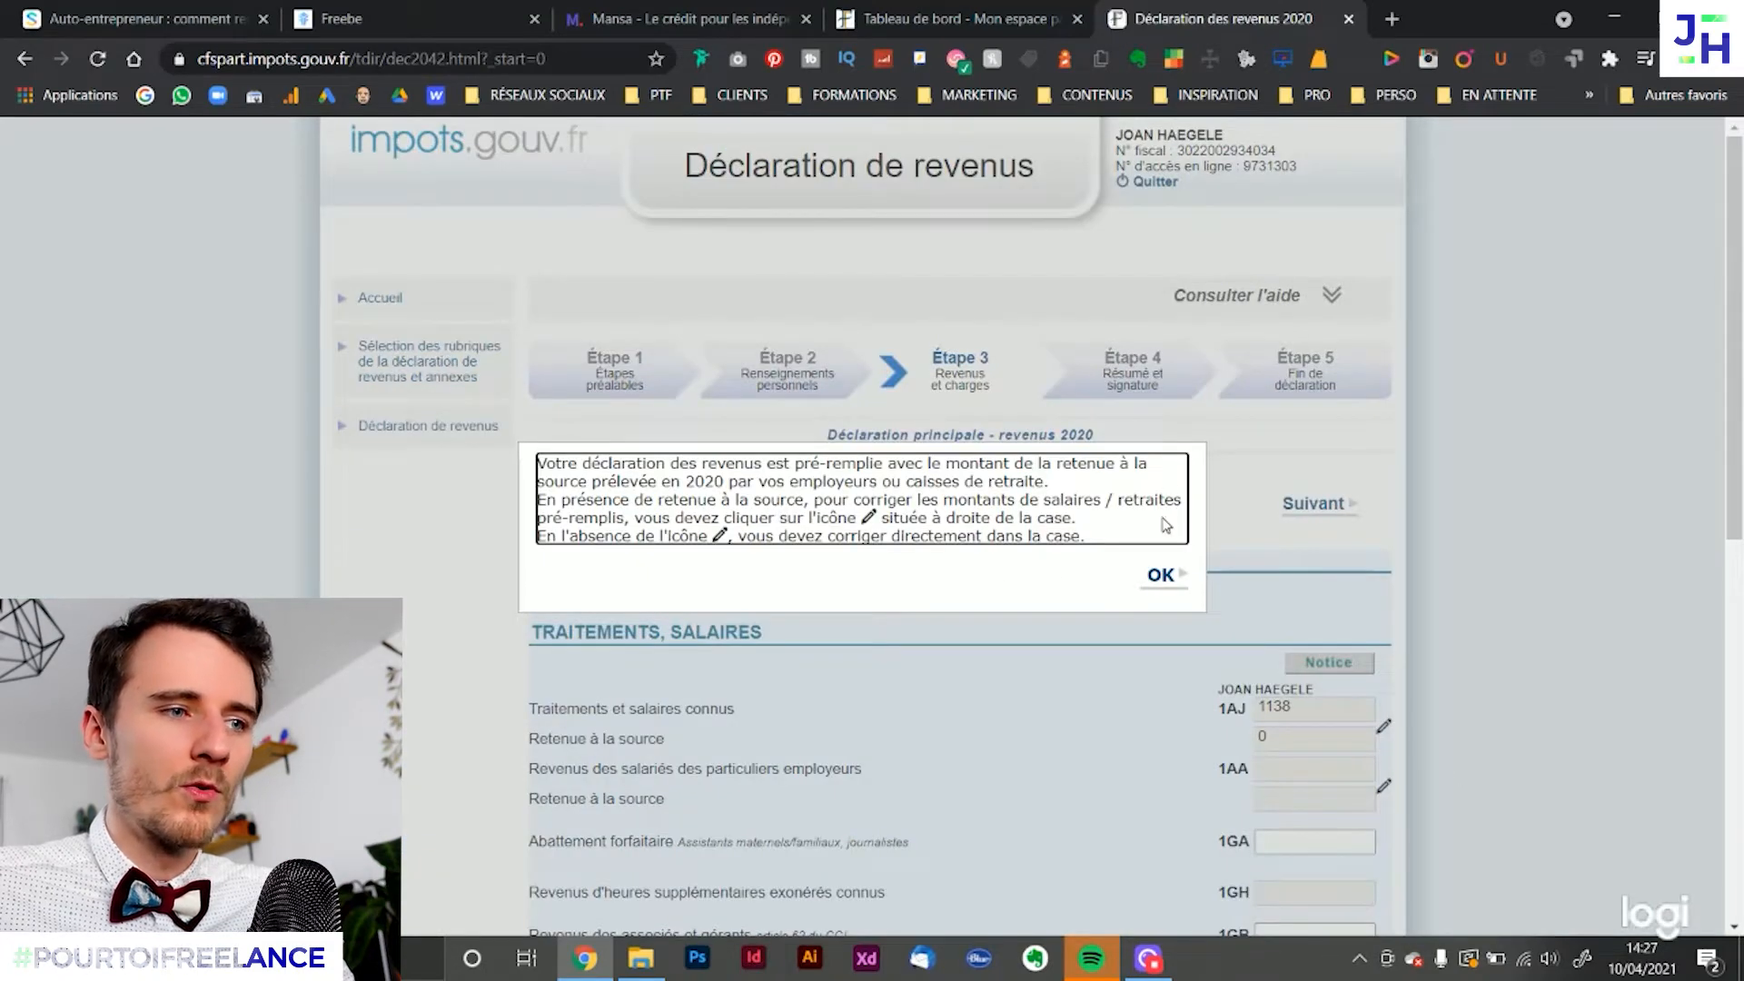
pyautogui.click(1161, 575)
# Review the Traitements, salaires section, check the source of the 1AJ amount, and continue to the non-salaried professions page
pyautogui.scroll(-3, 1495, 548)
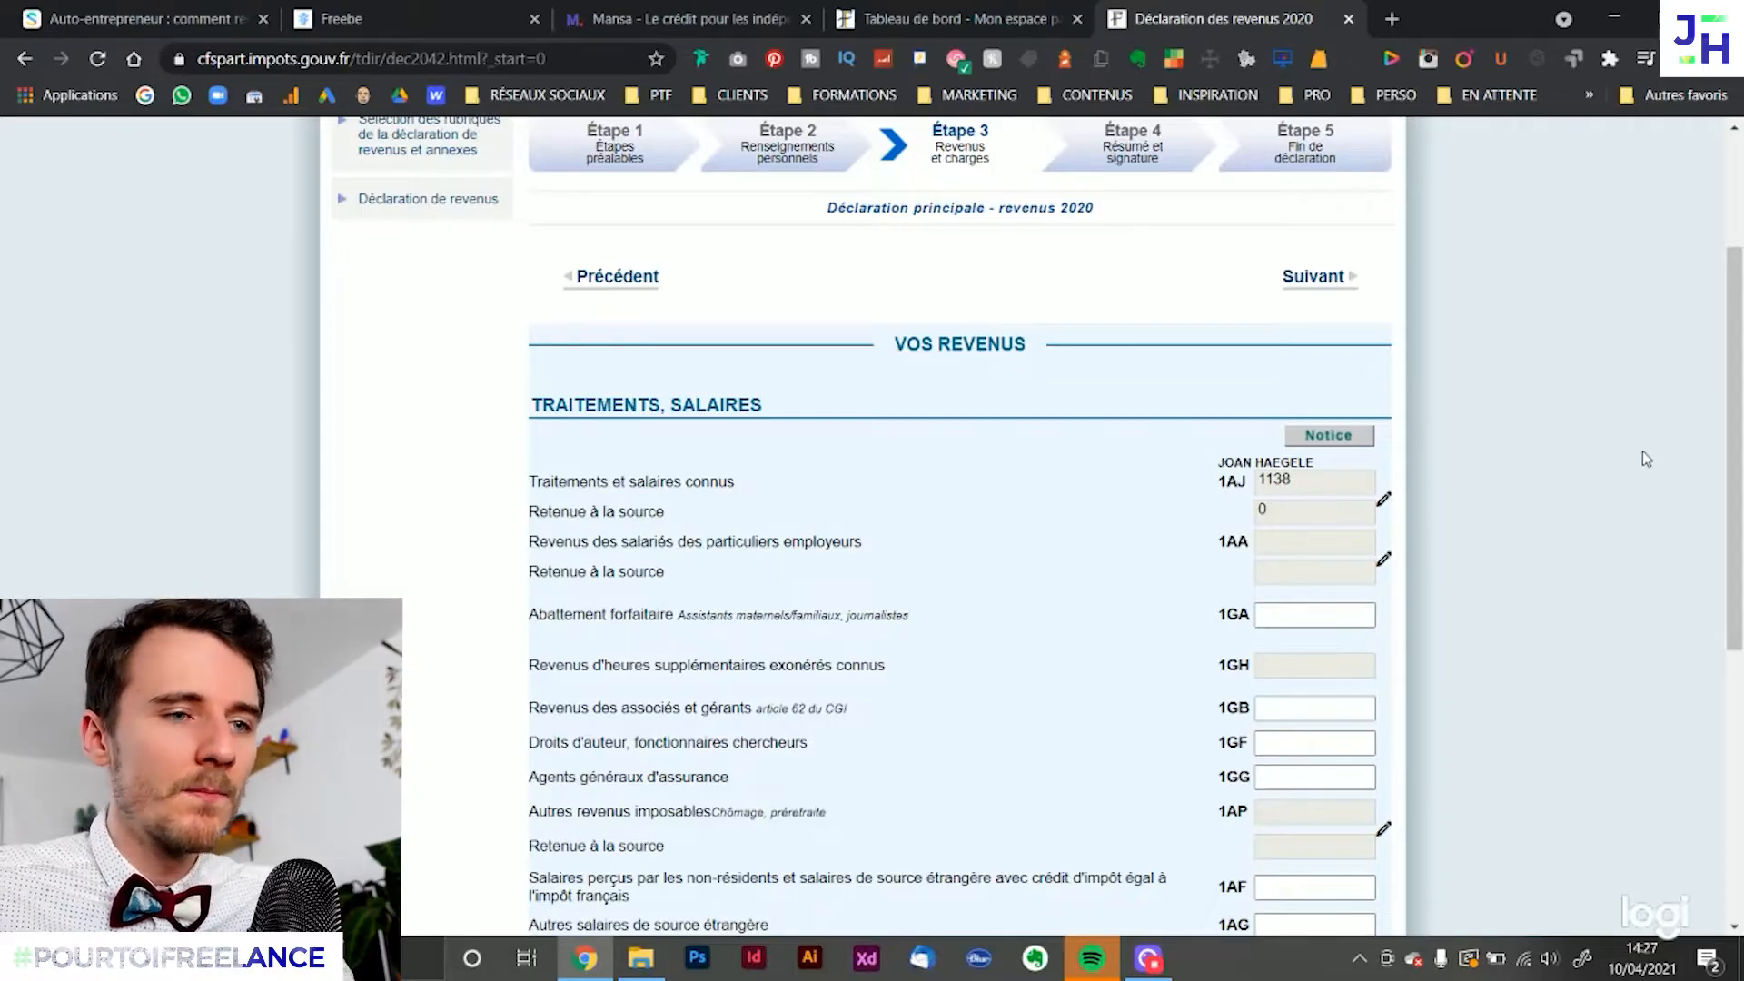
pyautogui.scroll(-1, 1381, 554)
pyautogui.scroll(-2, 944, 436)
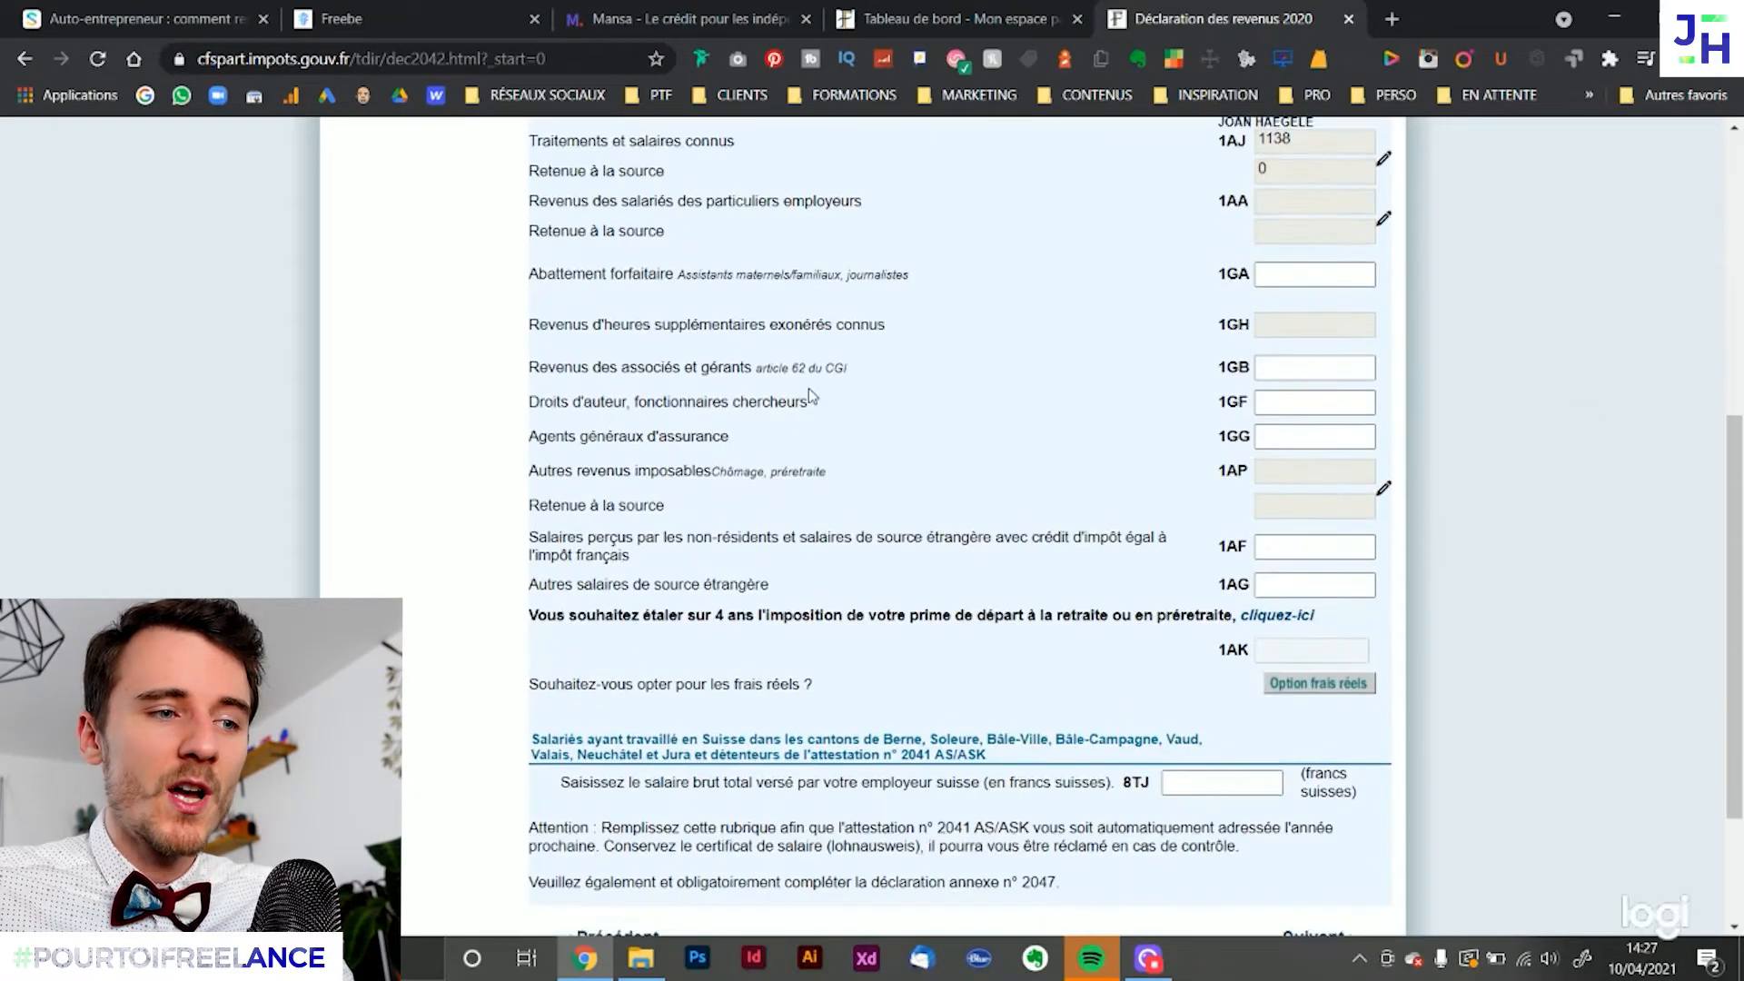
pyautogui.scroll(-1, 891, 345)
pyautogui.scroll(2, 974, 300)
pyautogui.moveTo(1308, 287)
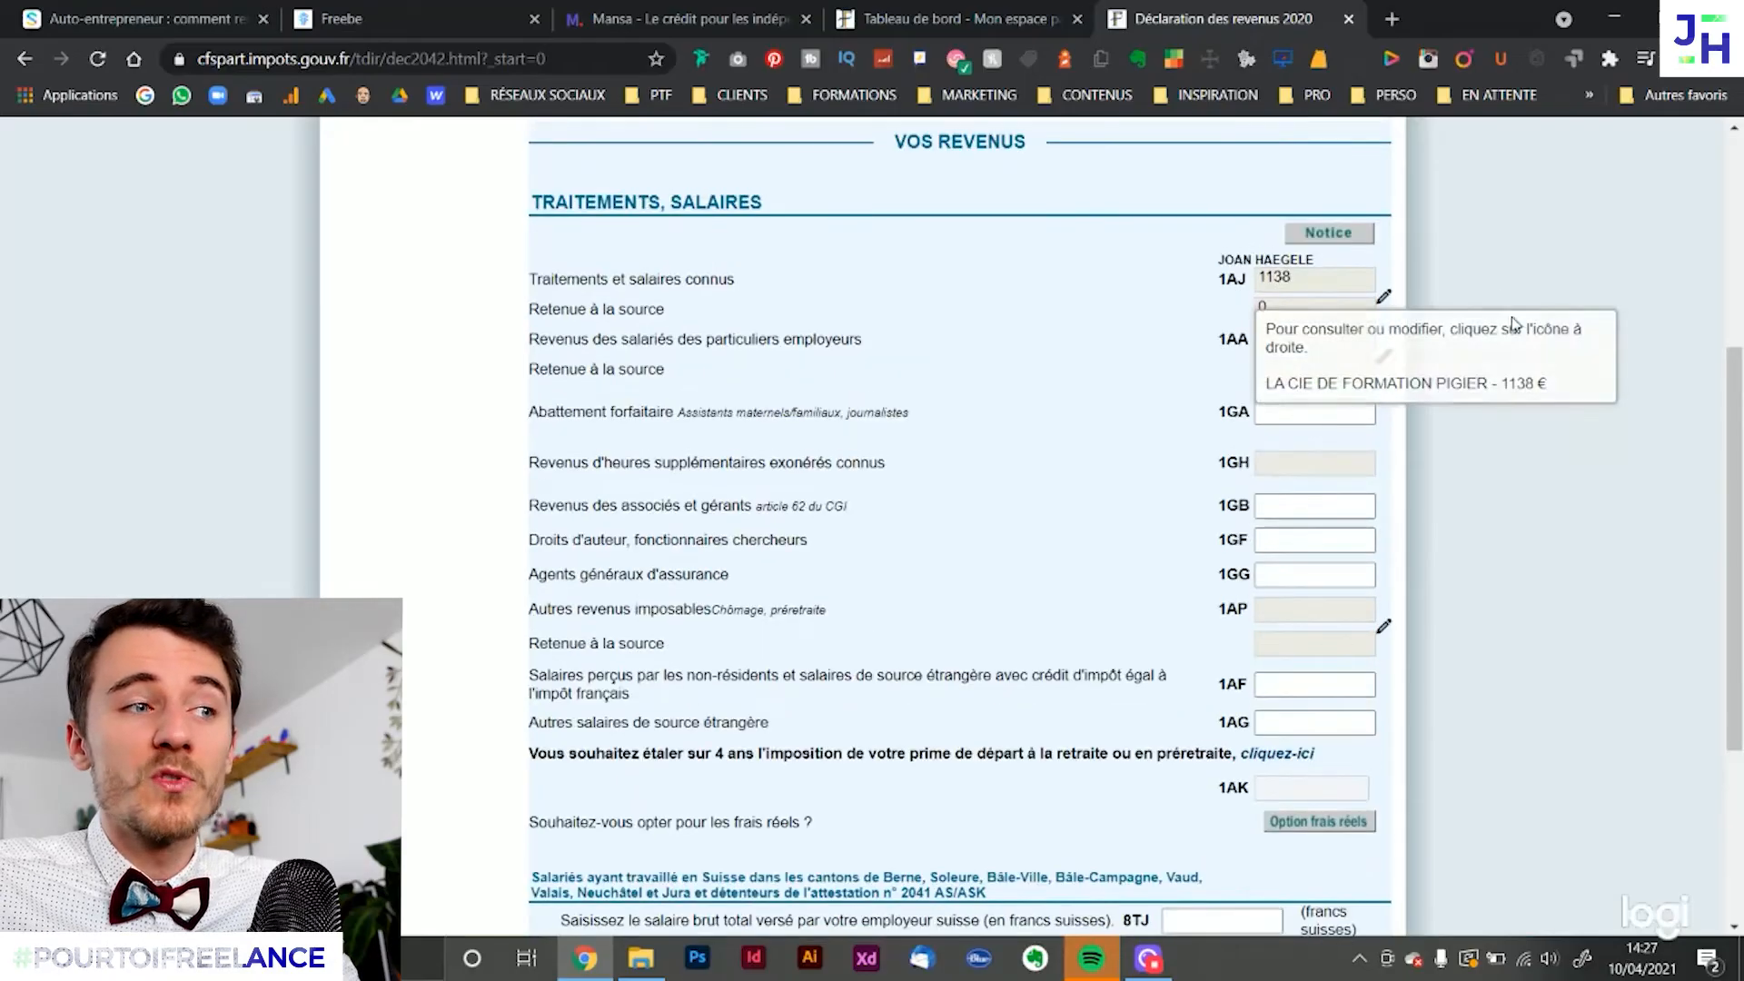
pyautogui.scroll(-3, 1515, 332)
pyautogui.click(1312, 735)
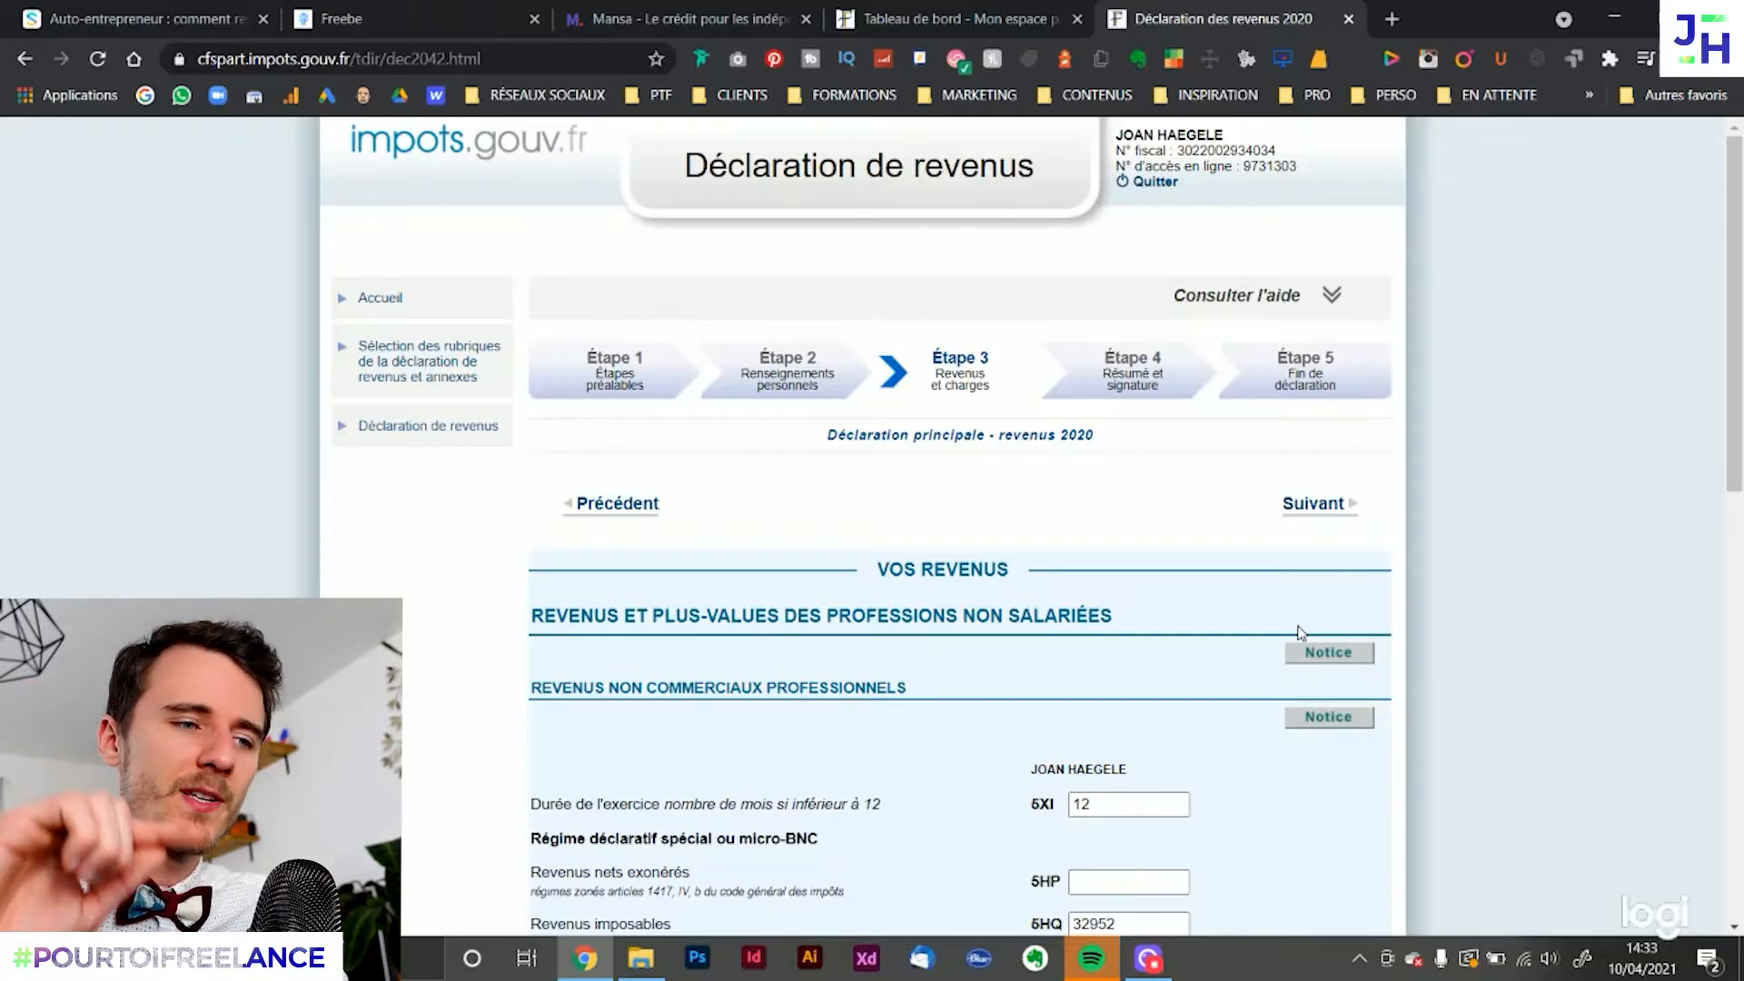
# Examine the Revenus non commerciaux professionnels section and its micro-BNC fields
pyautogui.scroll(-1, 1090, 609)
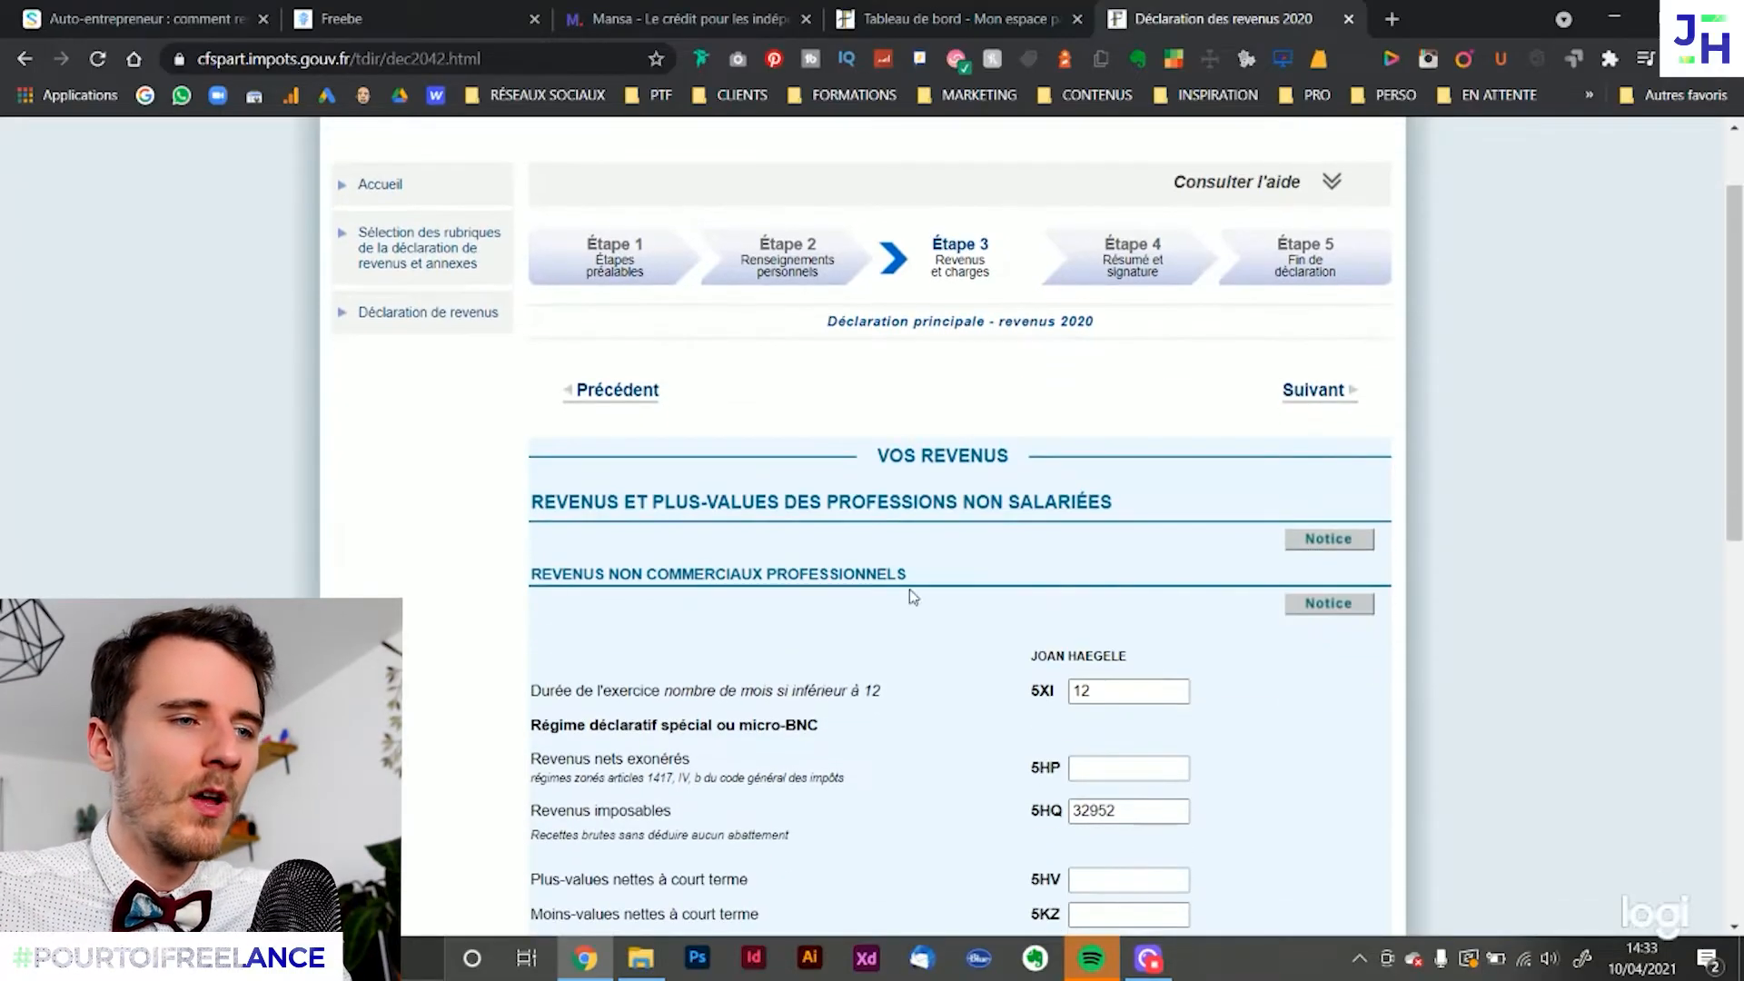
pyautogui.moveTo(958, 571); pyautogui.dragTo(537, 577)
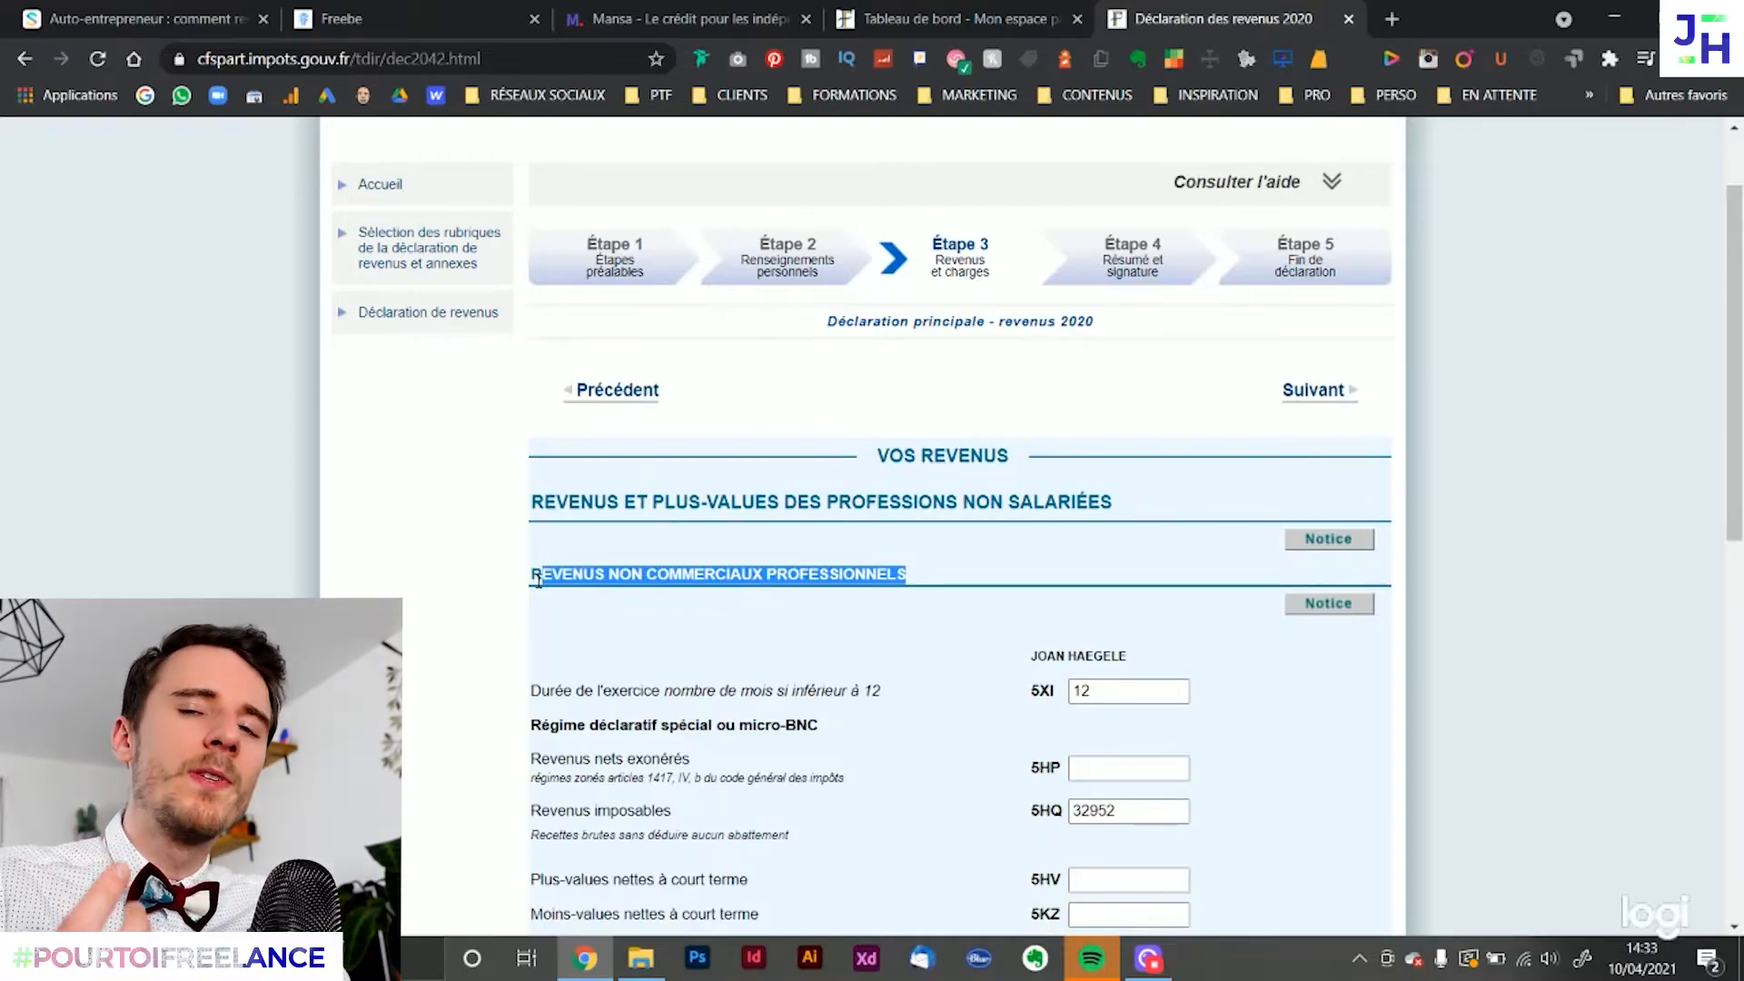
pyautogui.click(824, 646)
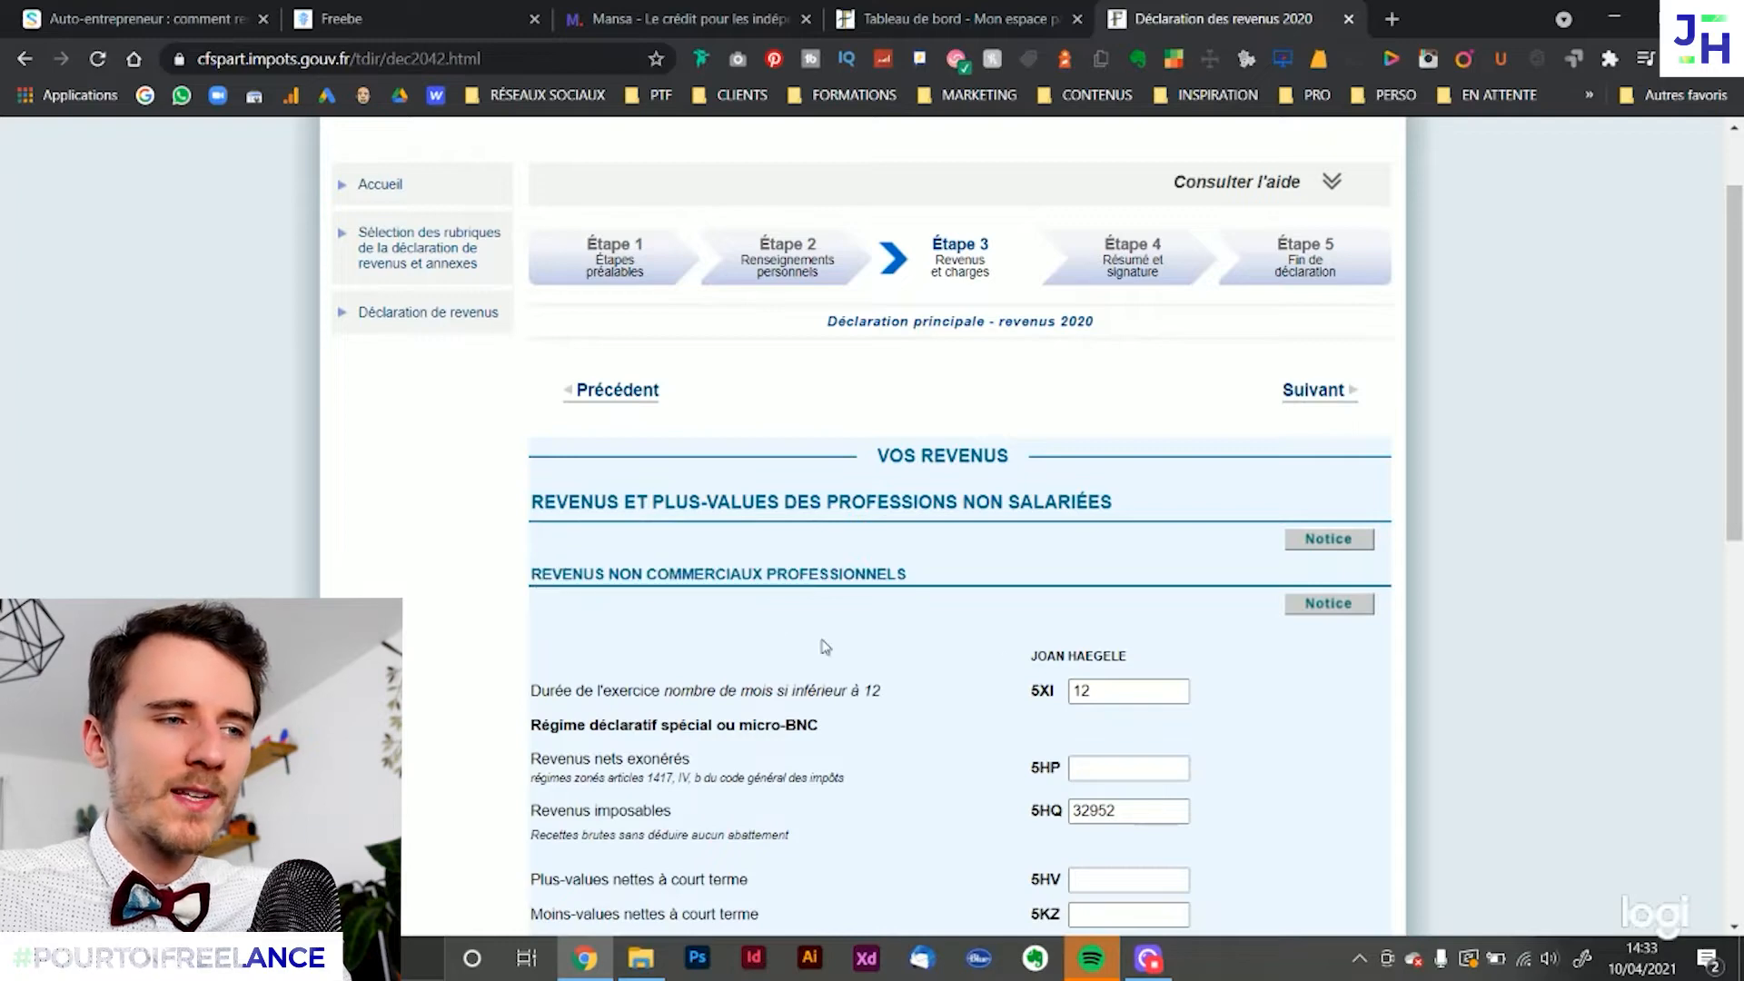
# Switch back to the Shine article and read which boxes, 5TA, 5TB or 5TE, apply under the versement libératoire
pyautogui.click(97, 11)
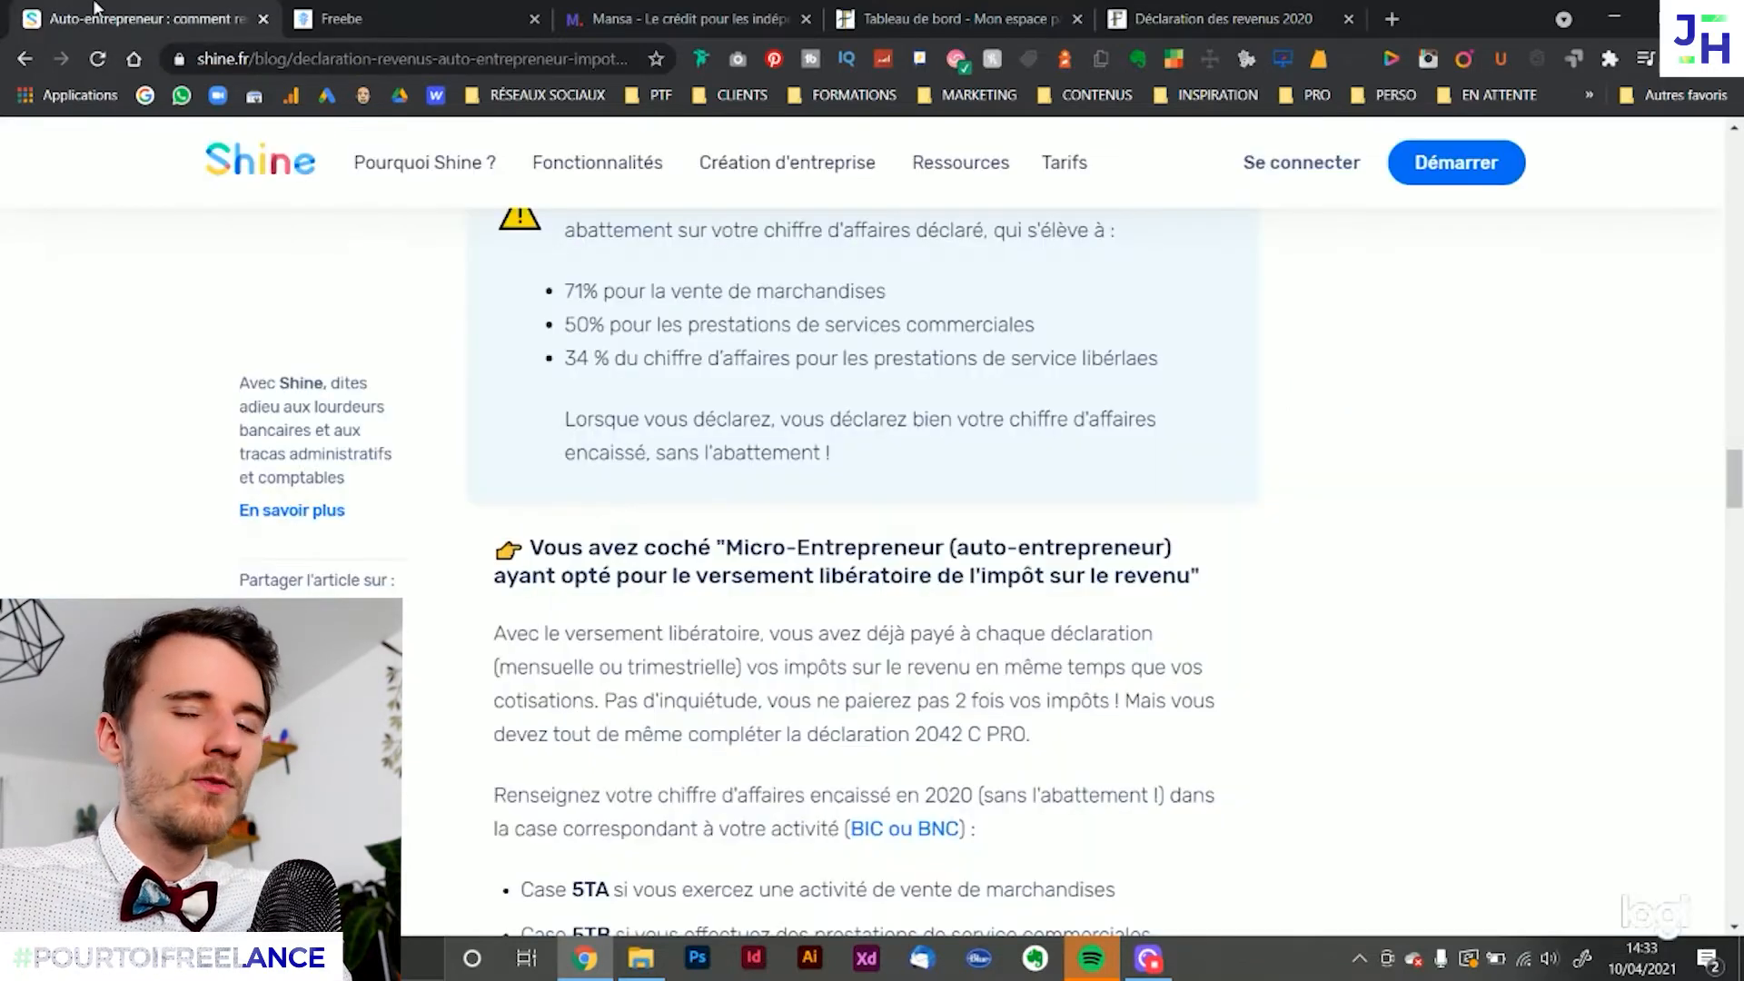
pyautogui.scroll(10, 1039, 319)
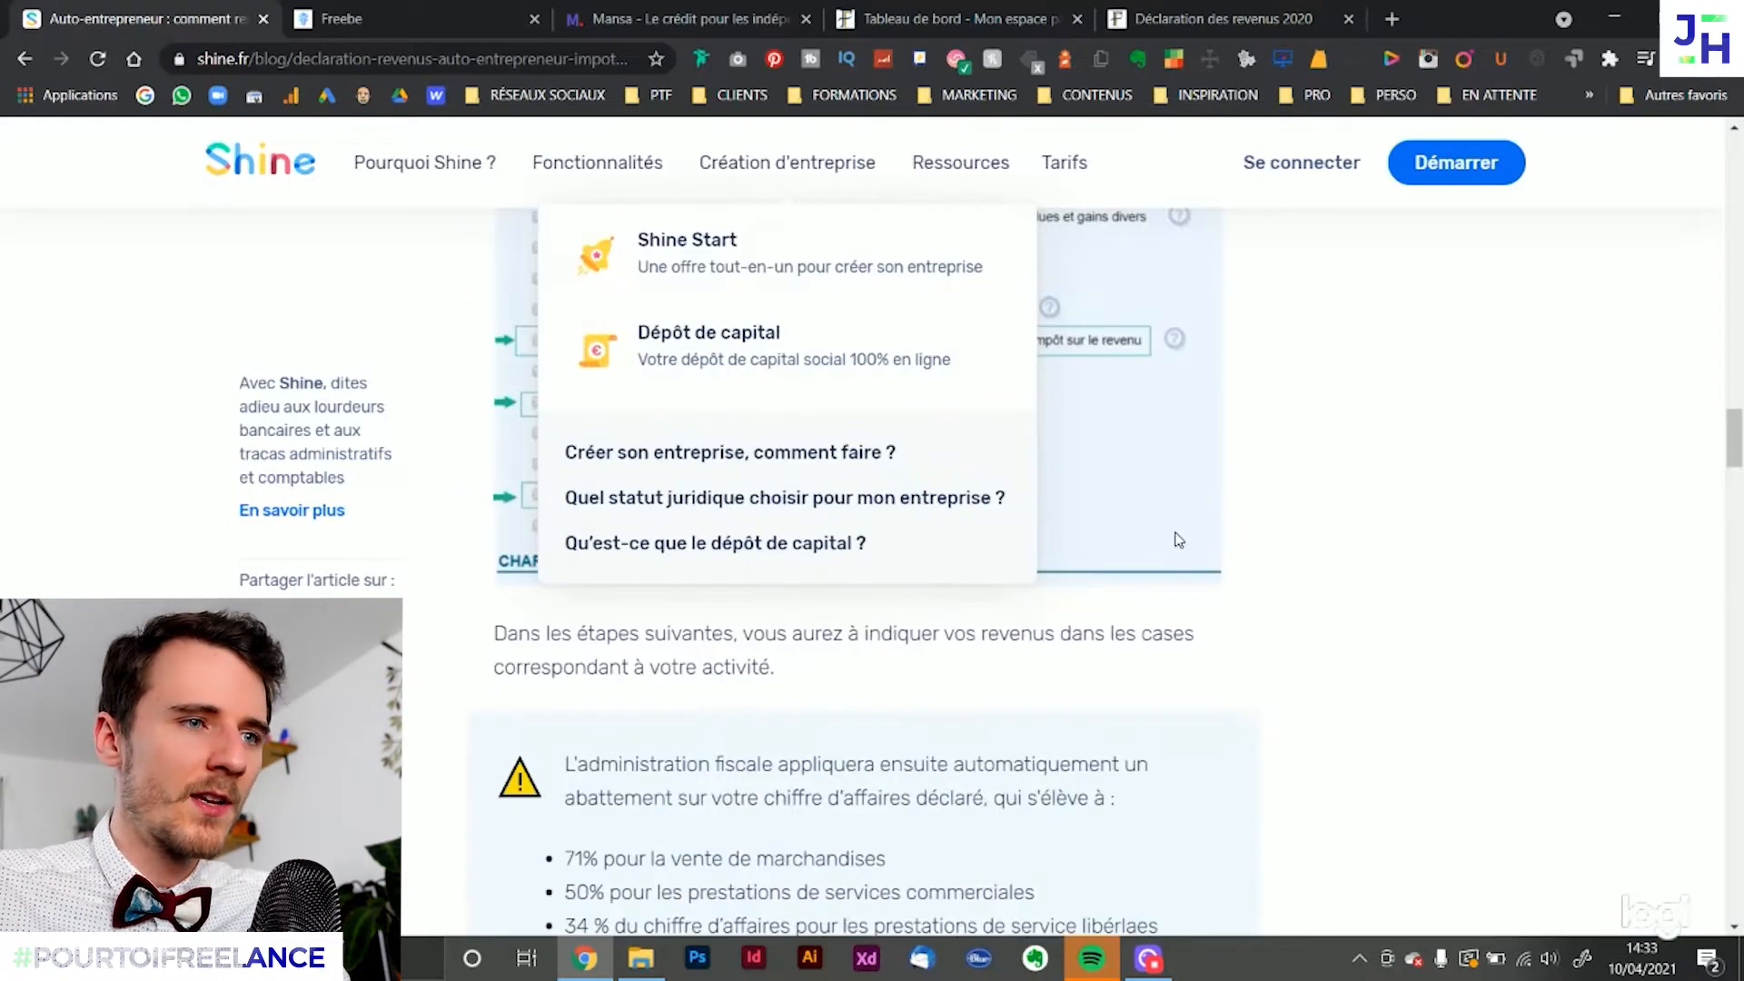
pyautogui.scroll(-15, 1329, 536)
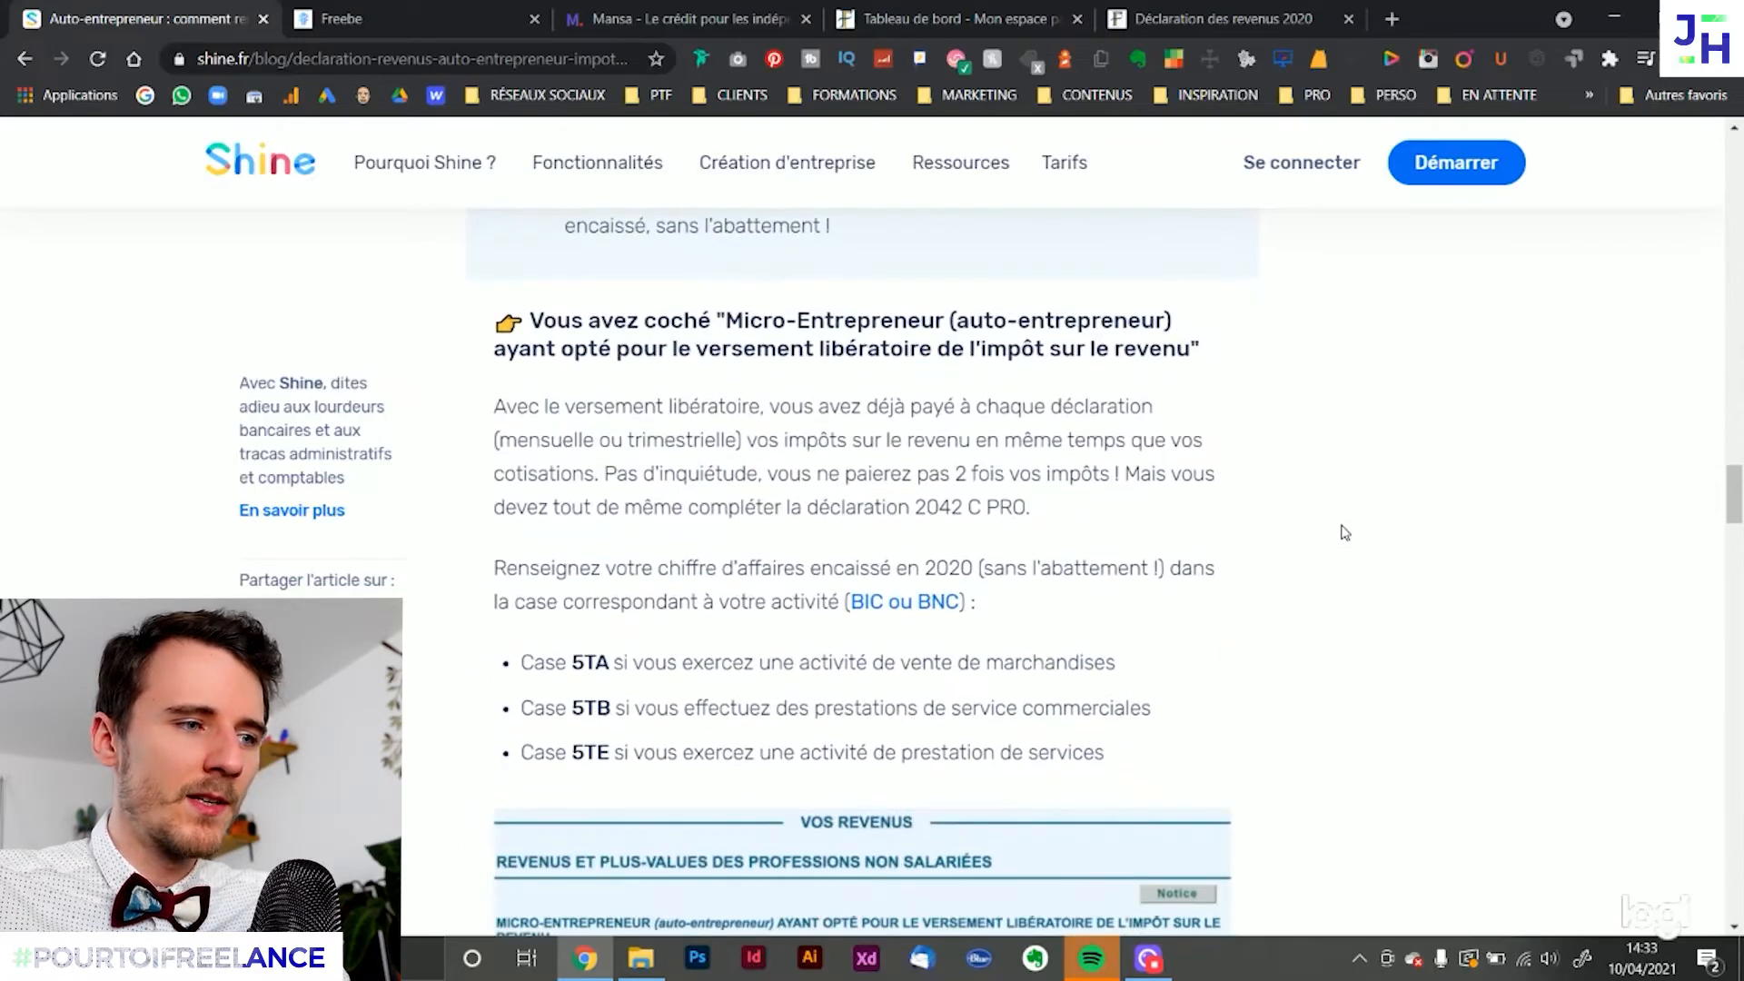
pyautogui.scroll(2, 1312, 552)
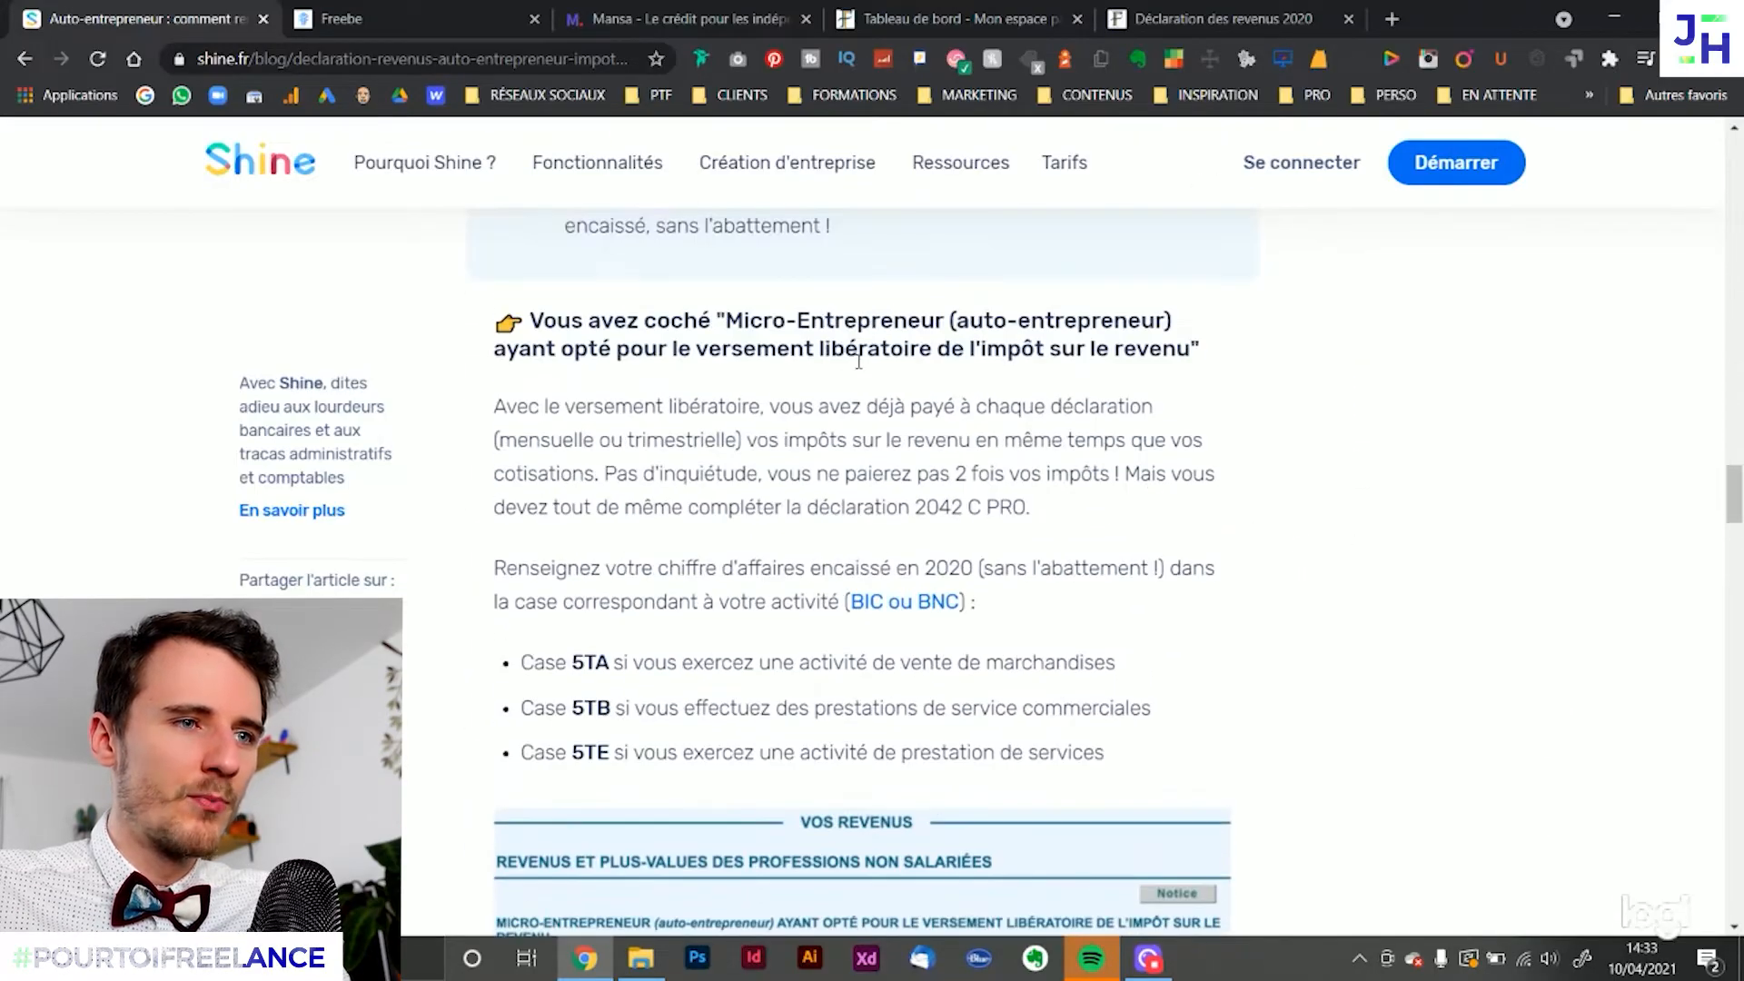
pyautogui.moveTo(752, 320); pyautogui.dragTo(1163, 351)
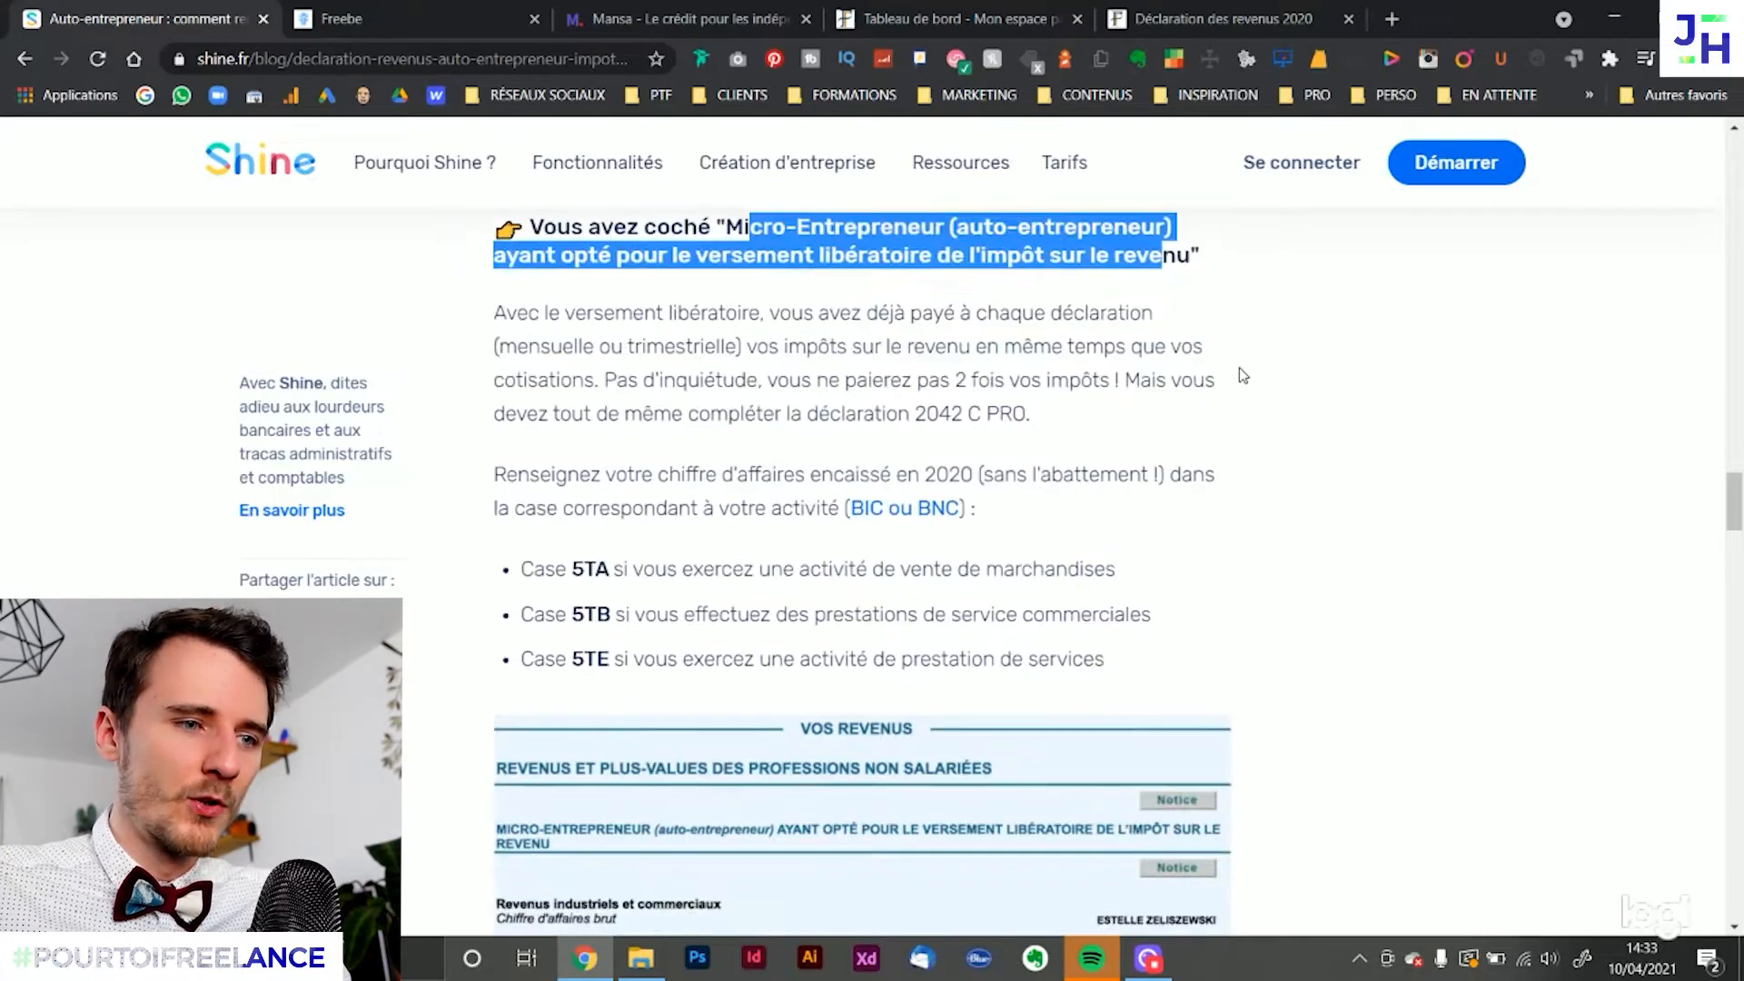
pyautogui.scroll(-5, 1238, 369)
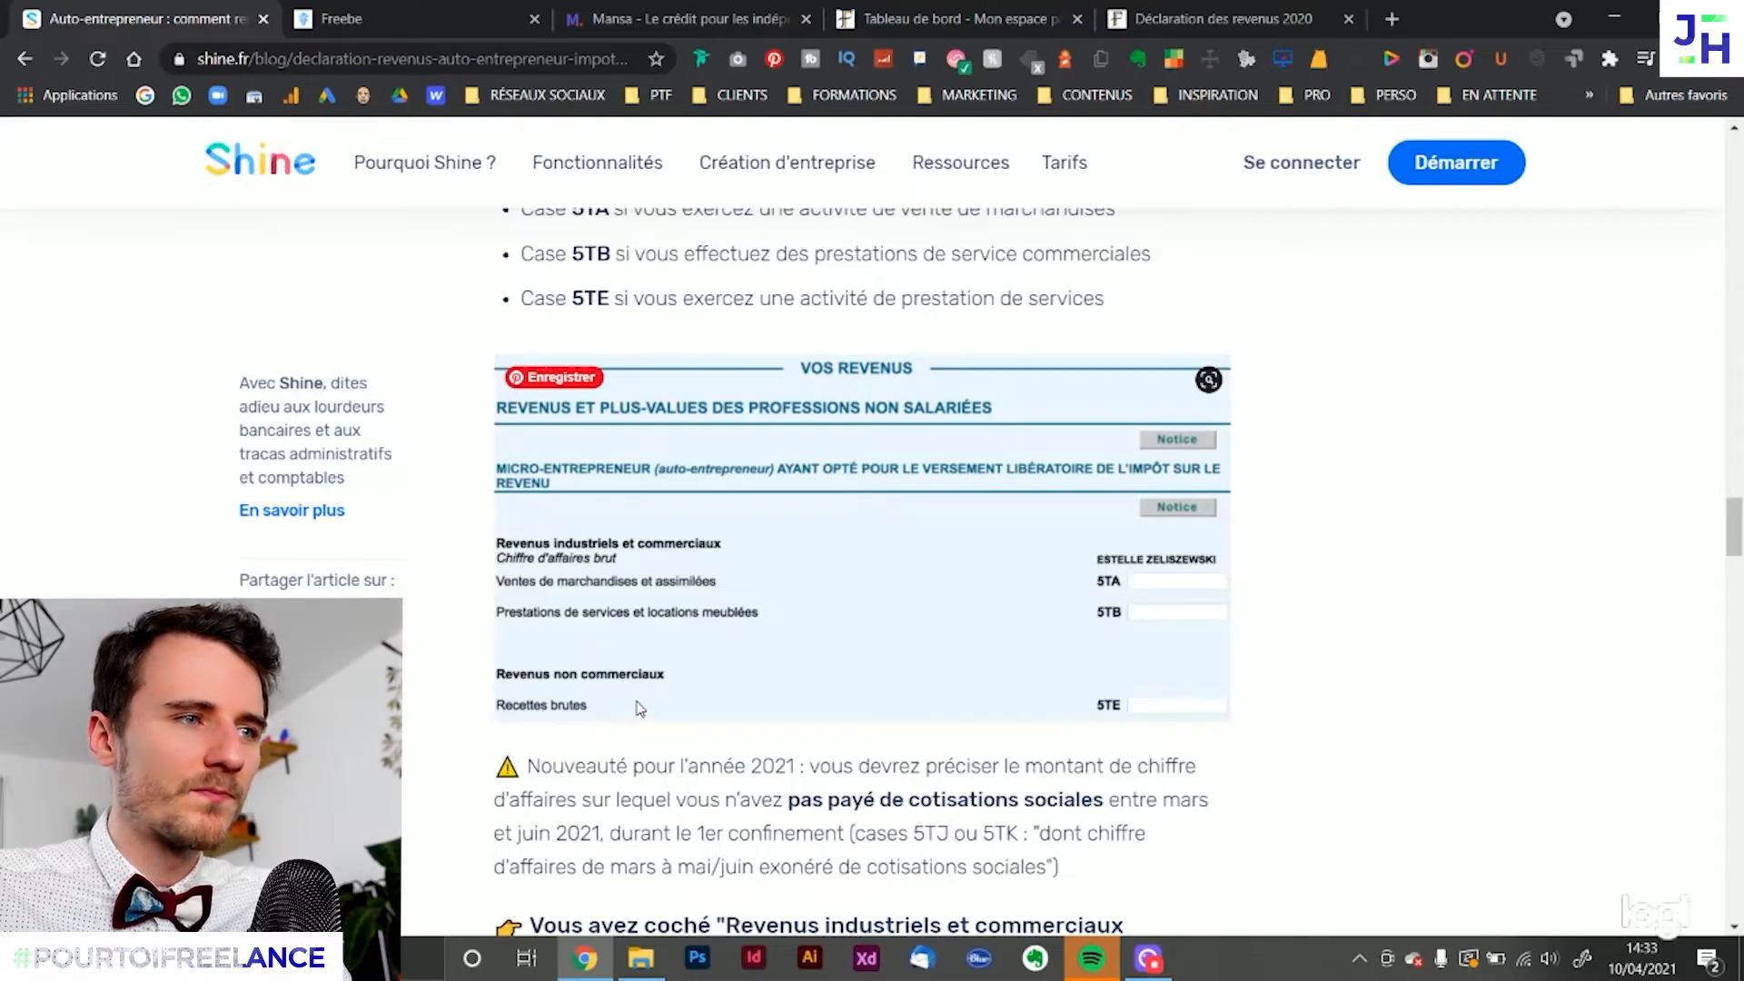
# Highlight the article's descriptions of boxes 5TA, 5TB and 5TE to match each box with its type of activity
pyautogui.scroll(1, 641, 710)
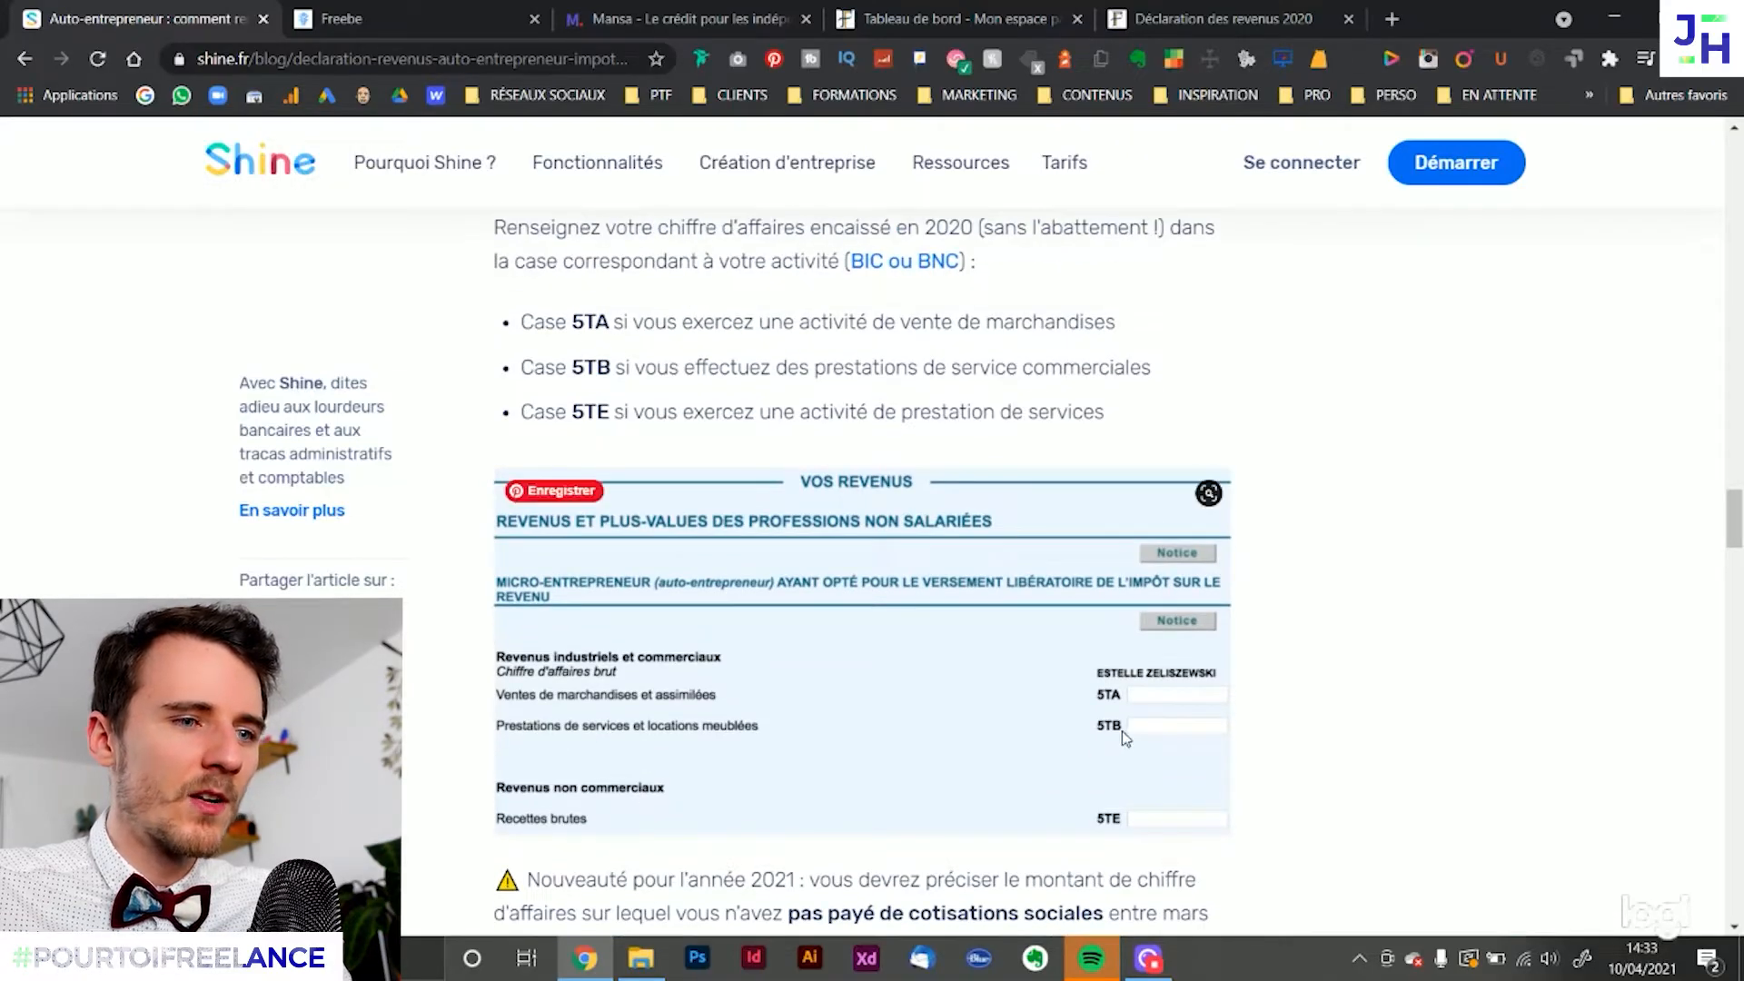
pyautogui.moveTo(844, 323); pyautogui.dragTo(1107, 310)
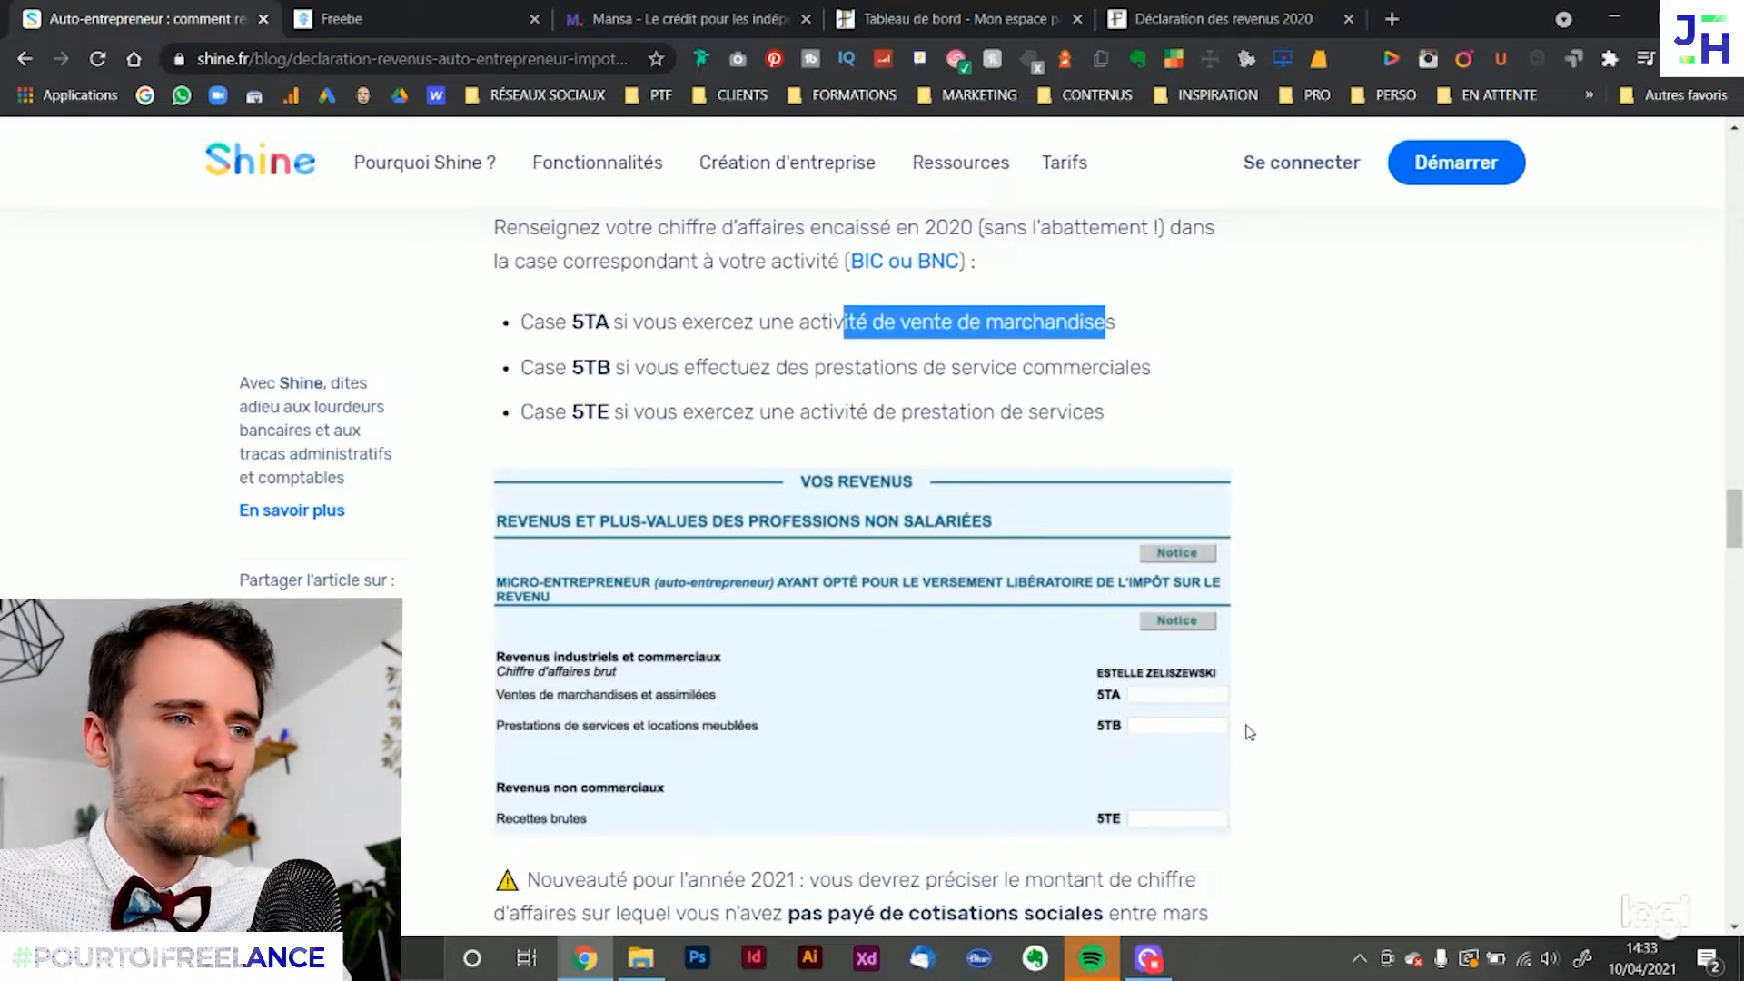
pyautogui.moveTo(611, 369); pyautogui.dragTo(1141, 368)
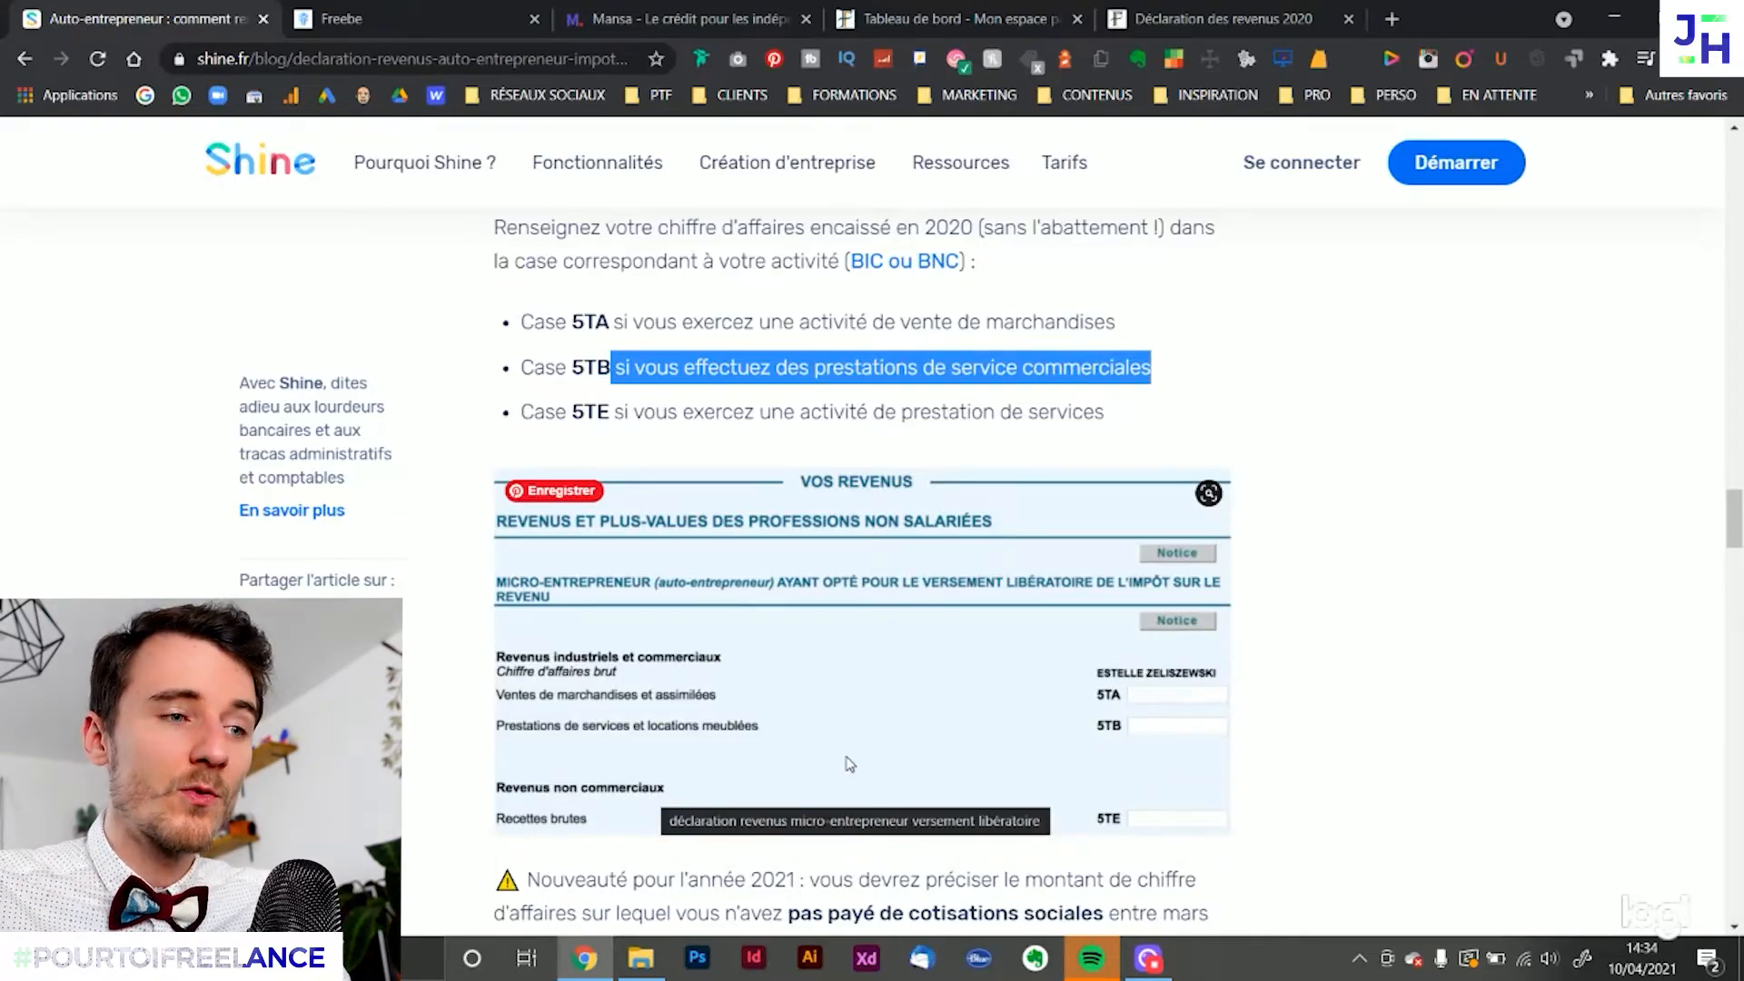
pyautogui.click(1402, 479)
pyautogui.moveTo(565, 414); pyautogui.dragTo(1131, 425)
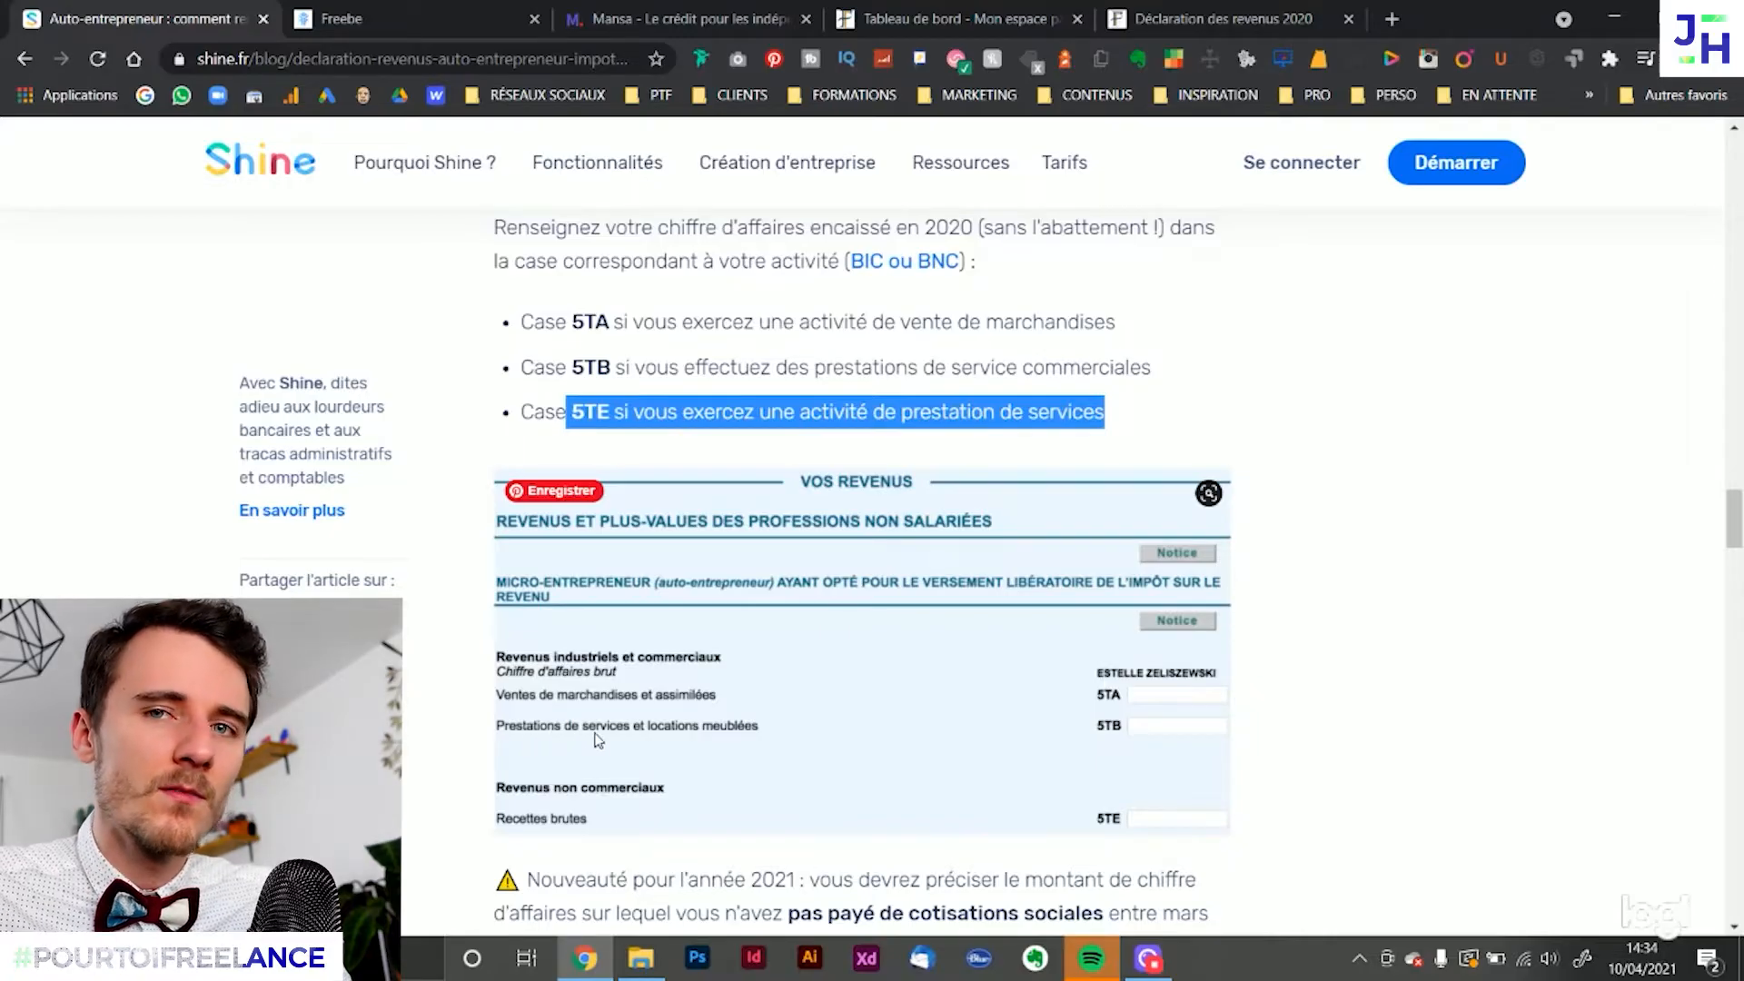
pyautogui.click(1272, 361)
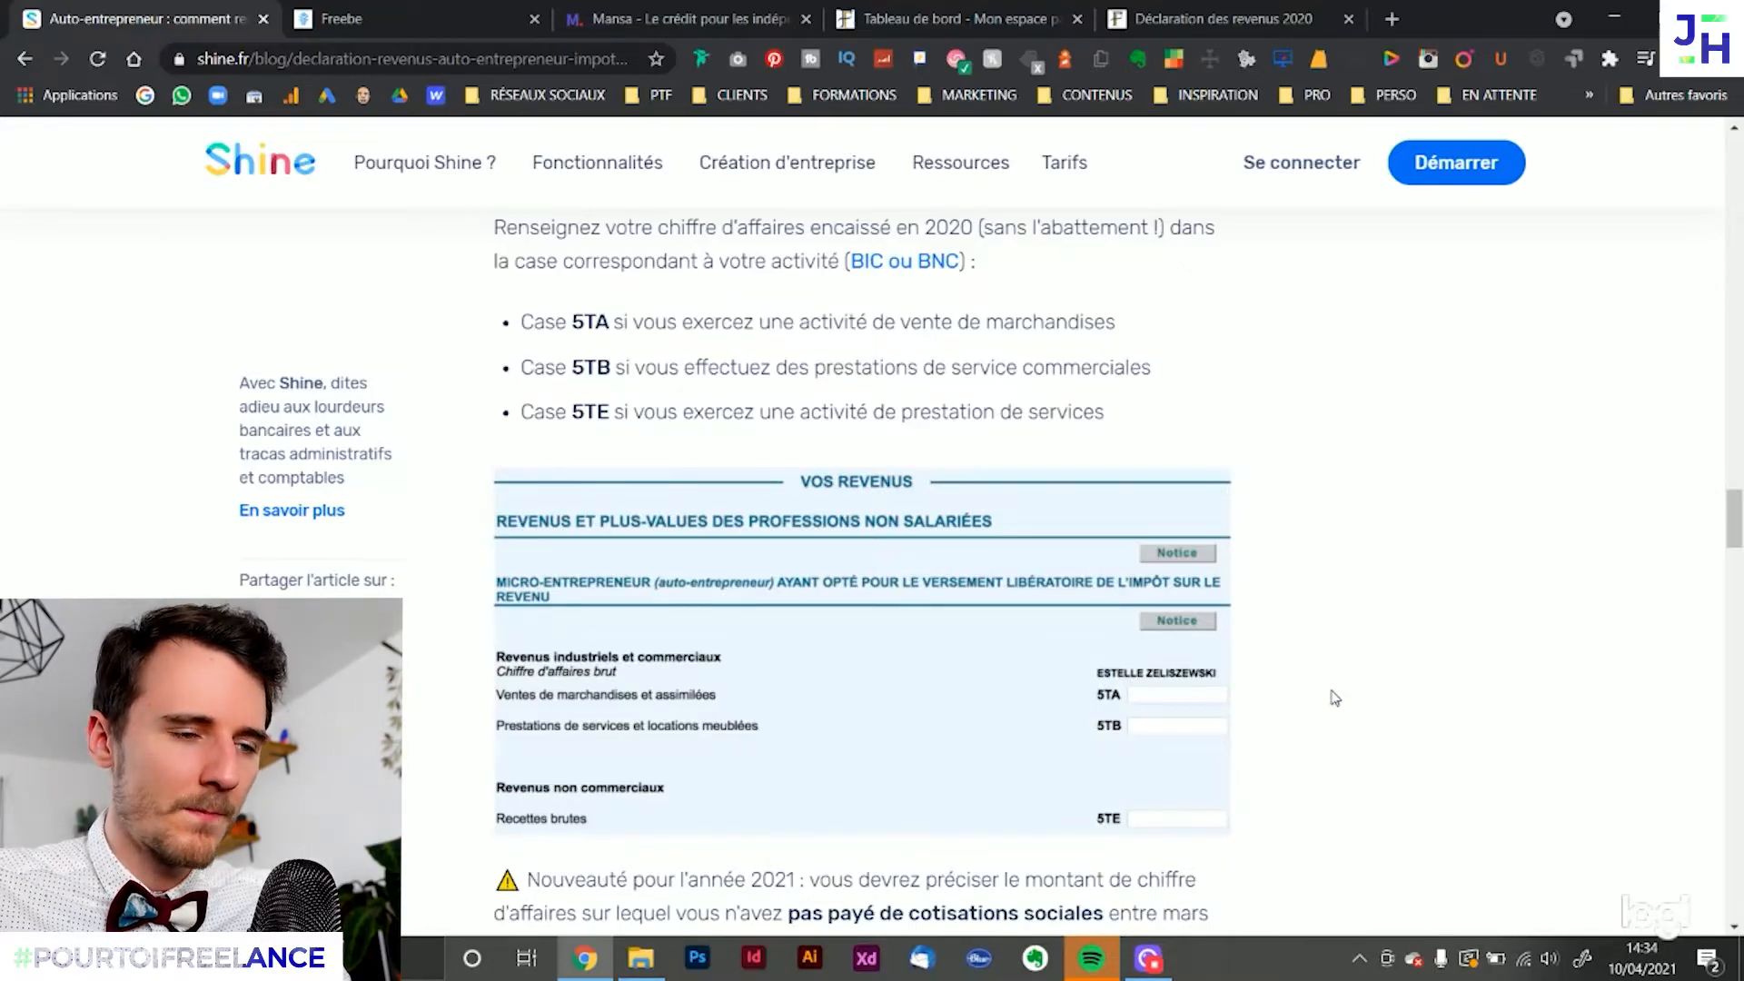
# Read the article's section on Revenus industriels et commerciaux professionnels, highlighting which activities belong in boxes 5KO and 5KP
pyautogui.scroll(-10, 1334, 698)
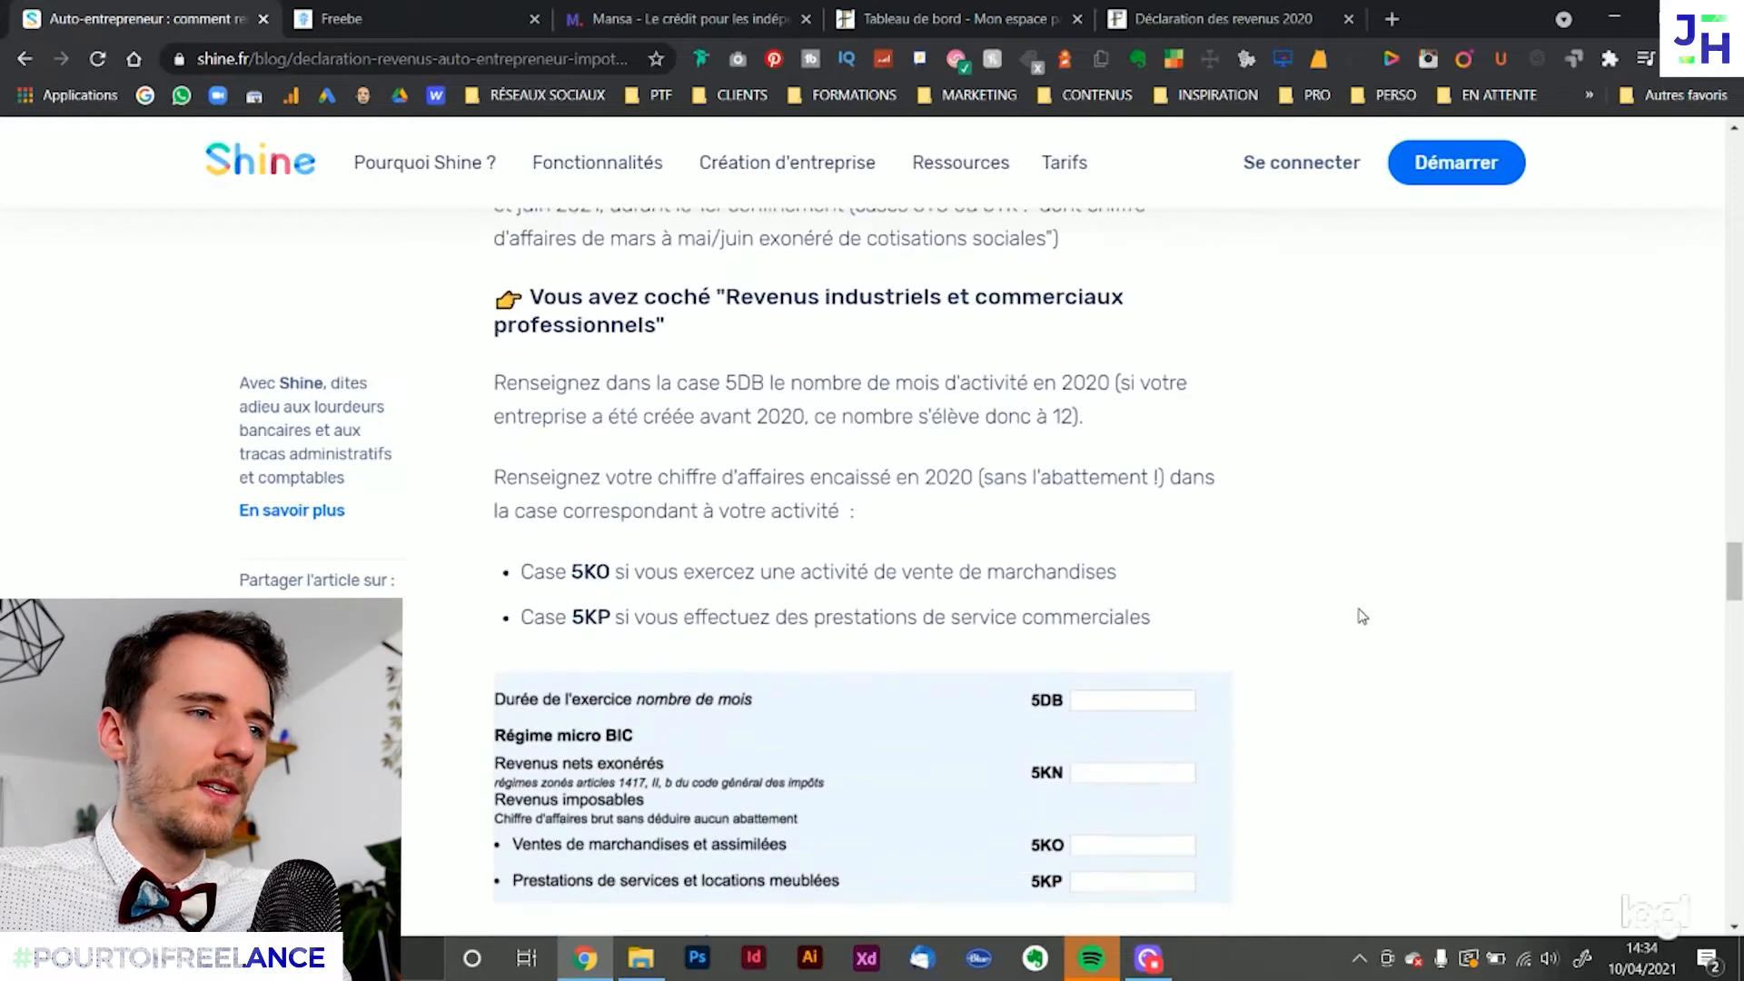
pyautogui.moveTo(752, 245); pyautogui.dragTo(675, 288)
pyautogui.scroll(-1, 1075, 491)
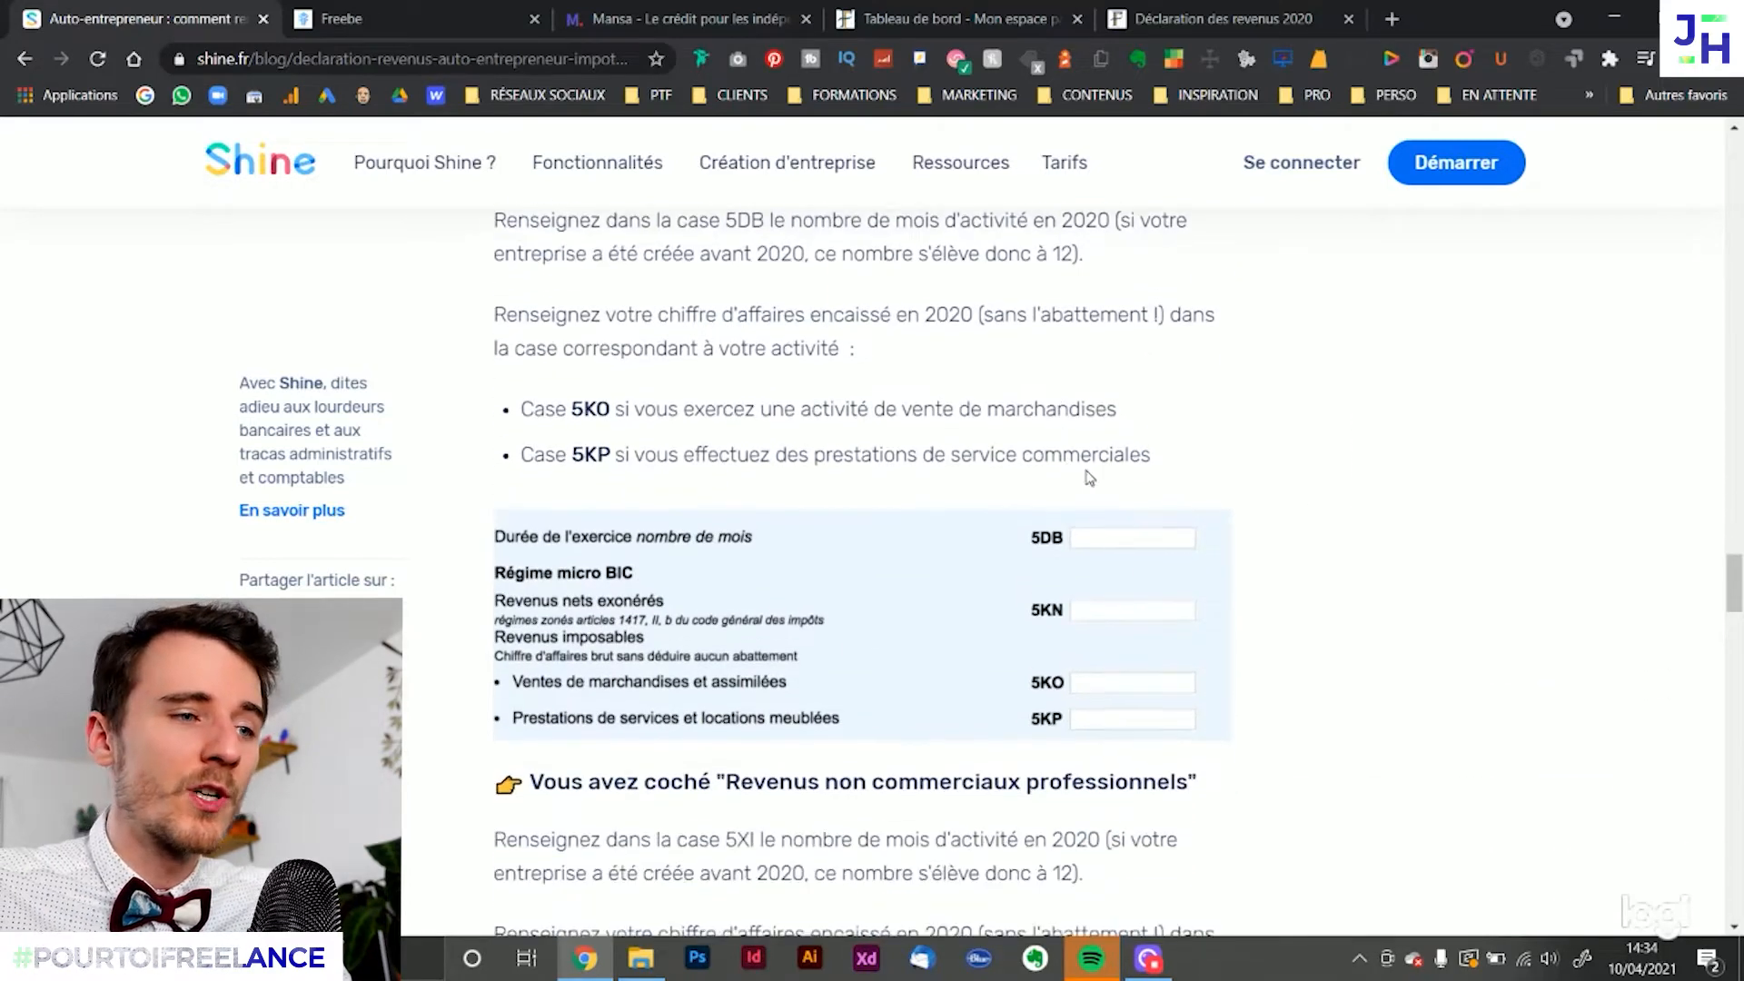
pyautogui.click(1346, 424)
pyautogui.scroll(1, 1346, 423)
pyautogui.moveTo(596, 519); pyautogui.dragTo(1085, 525)
pyautogui.scroll(-1, 1081, 618)
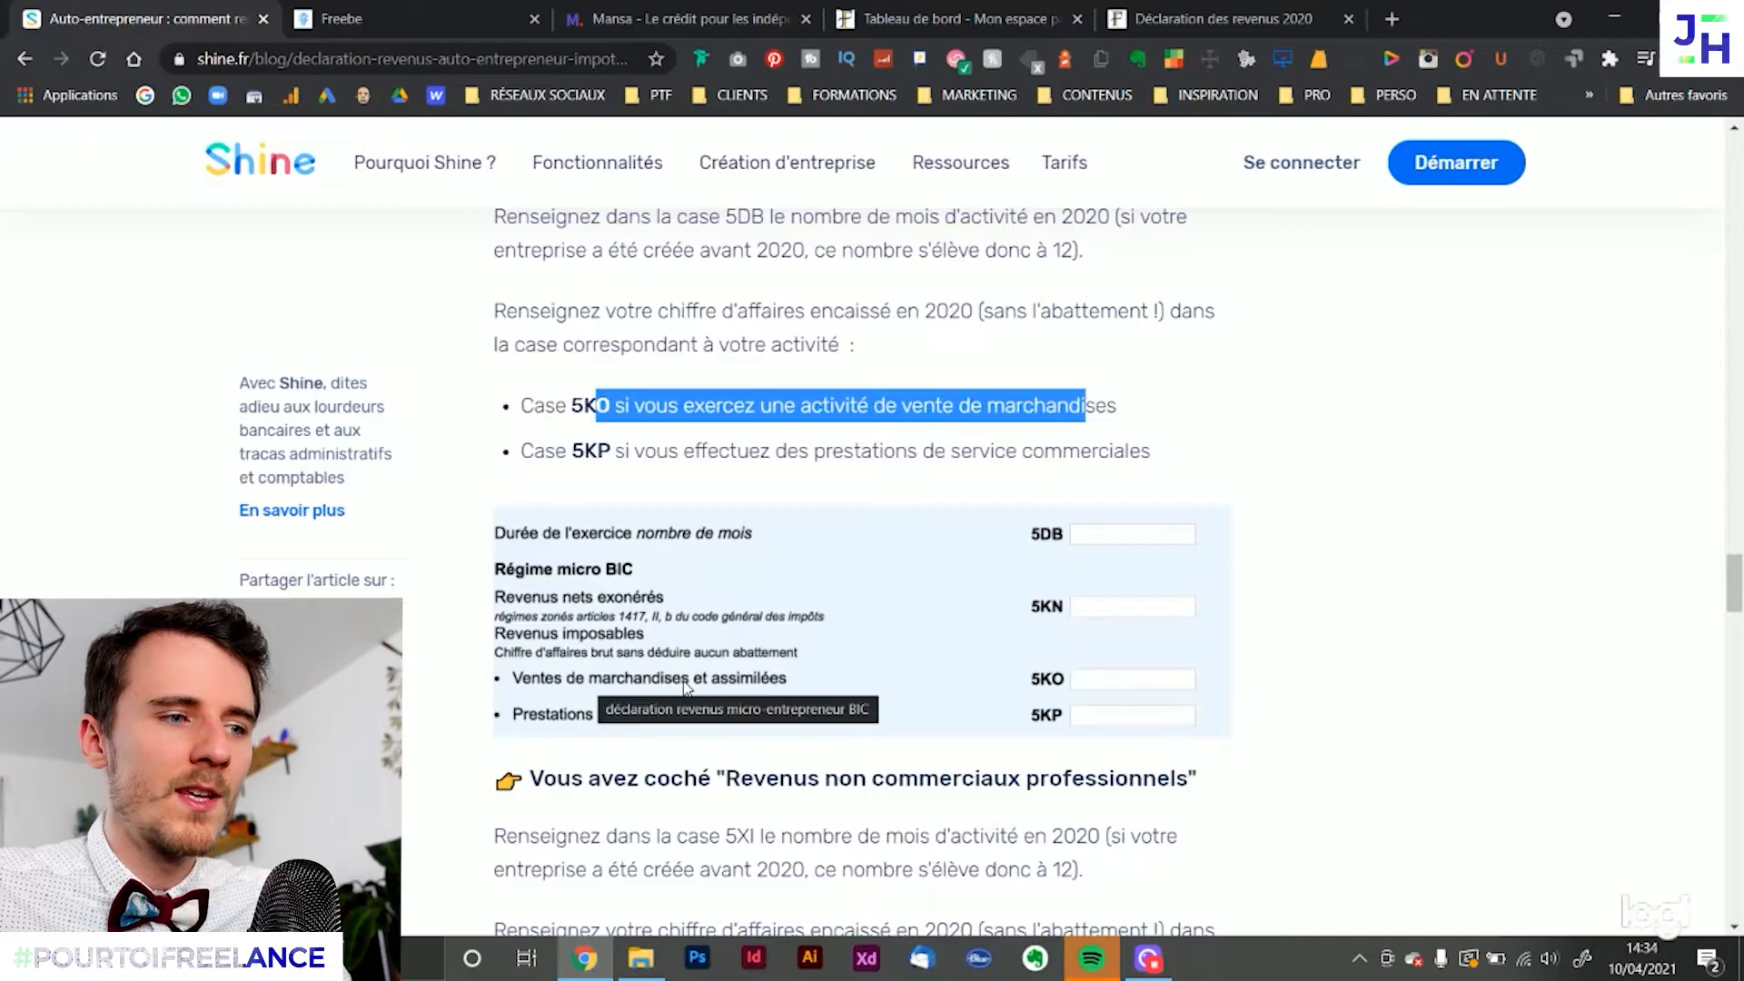
pyautogui.click(856, 440)
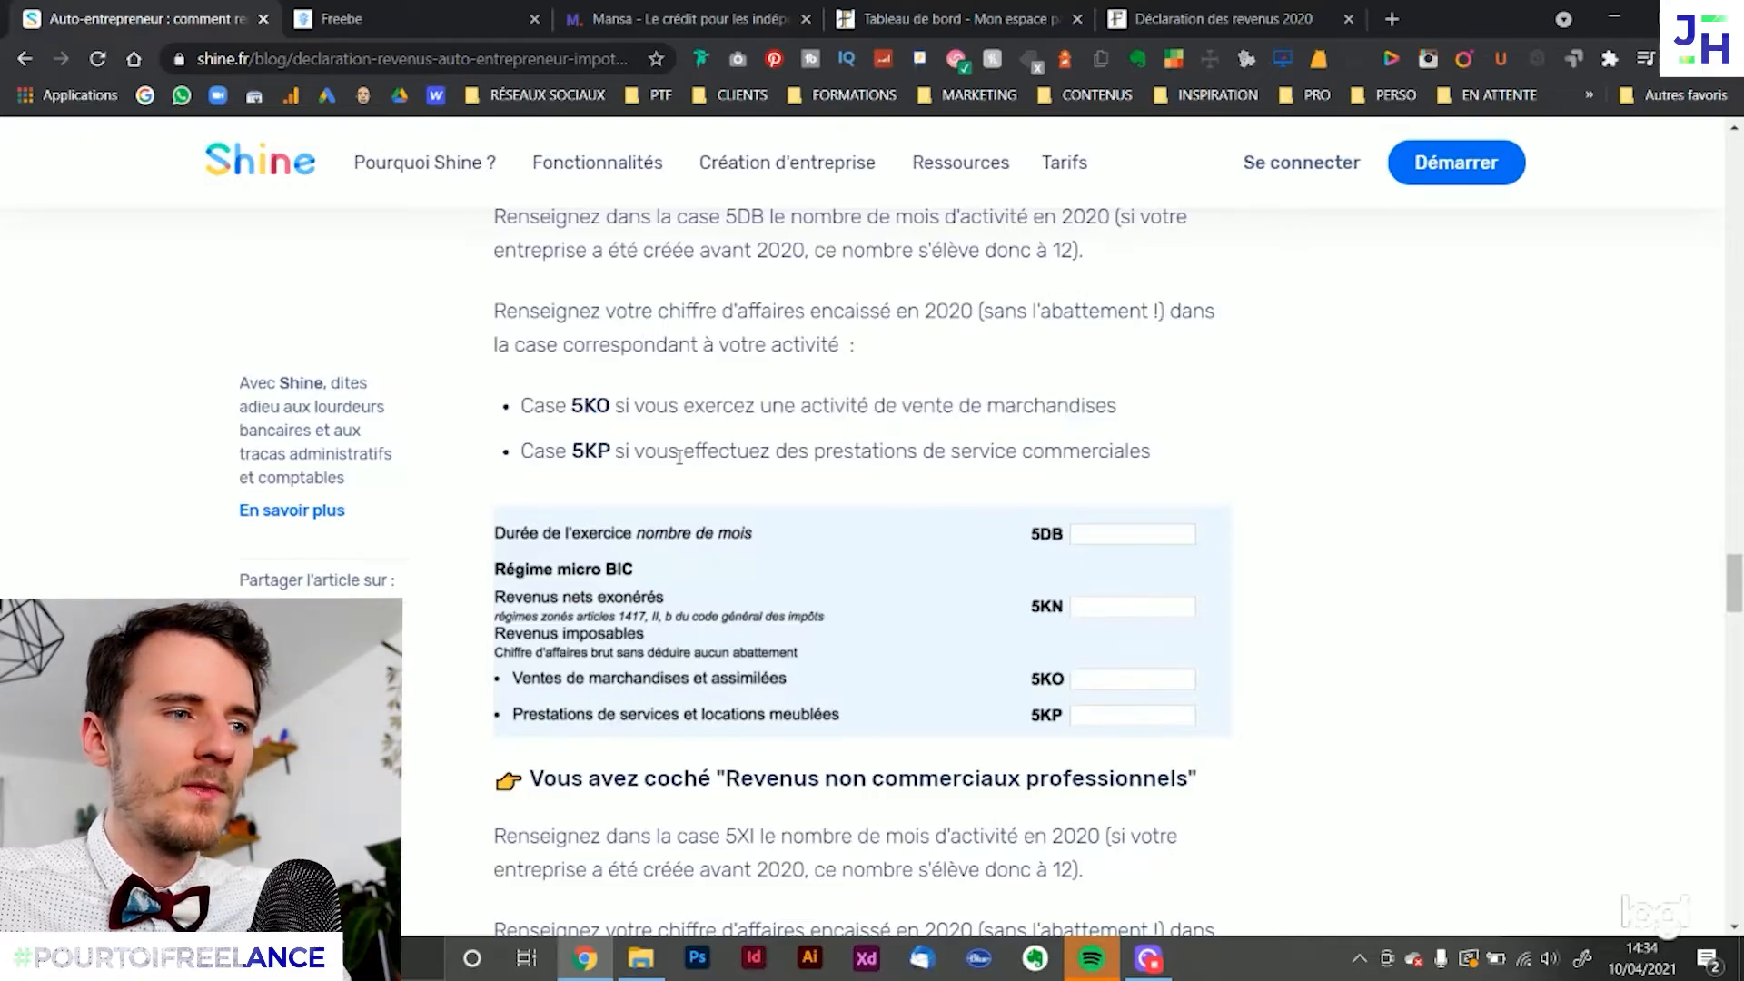
pyautogui.moveTo(636, 454); pyautogui.dragTo(1153, 459)
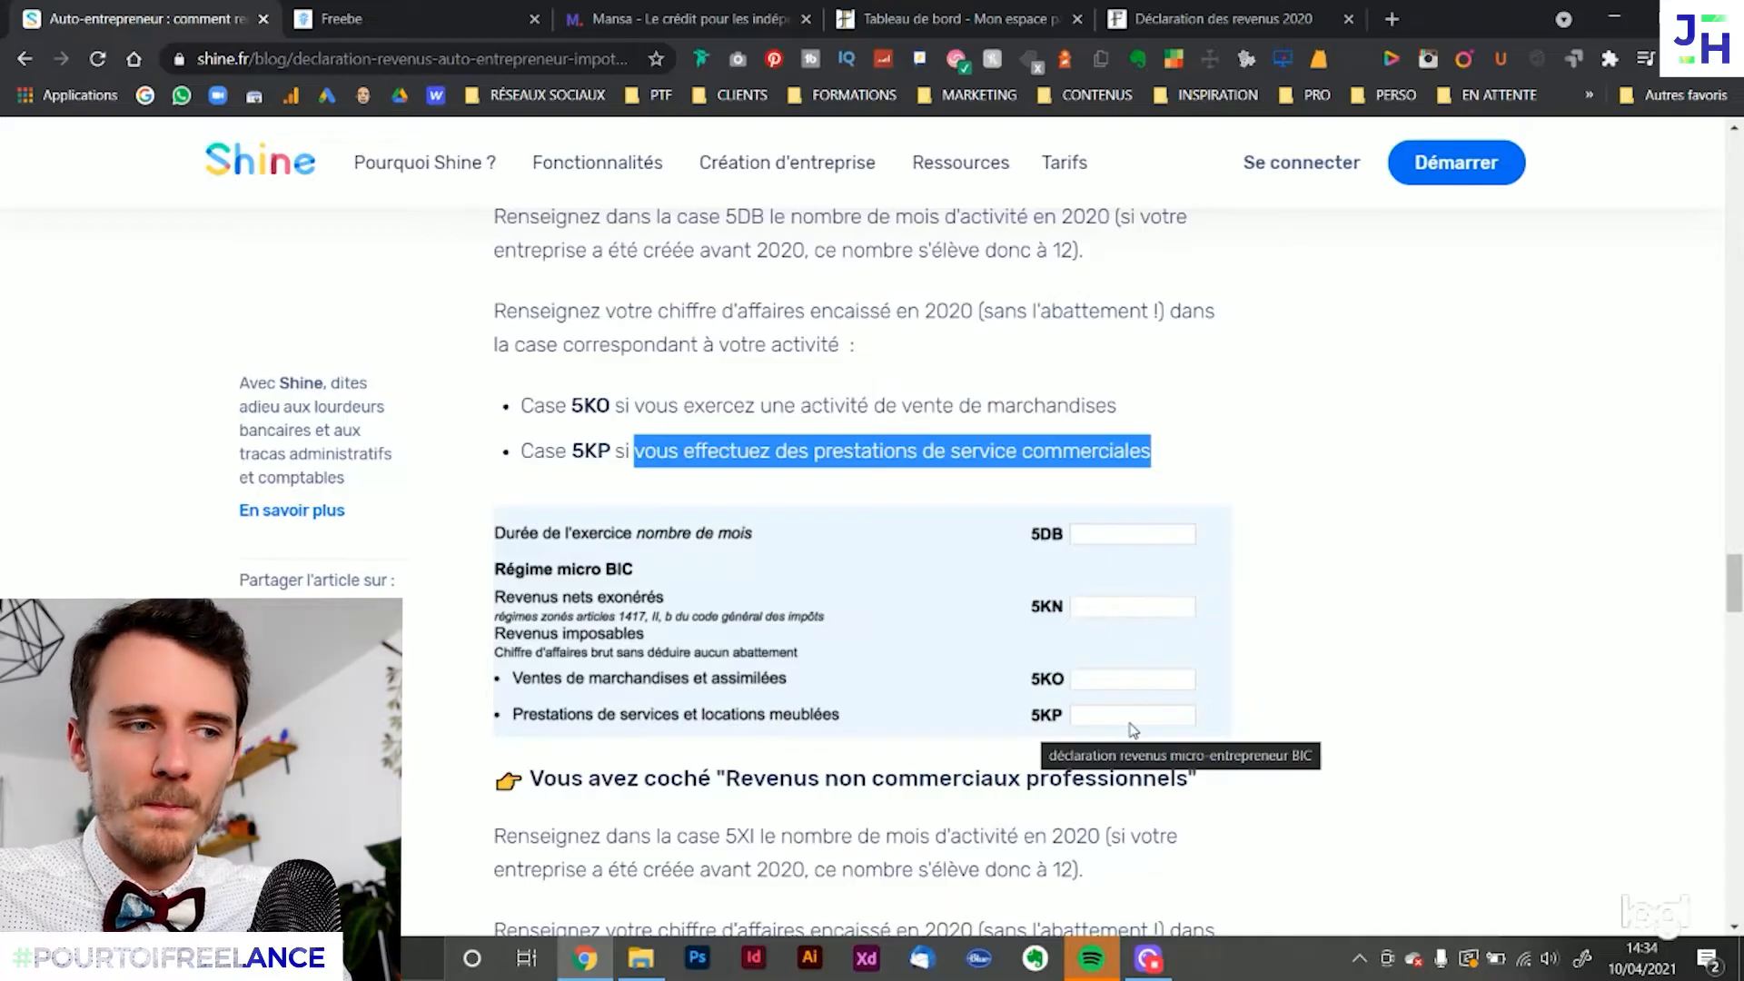
pyautogui.click(1431, 598)
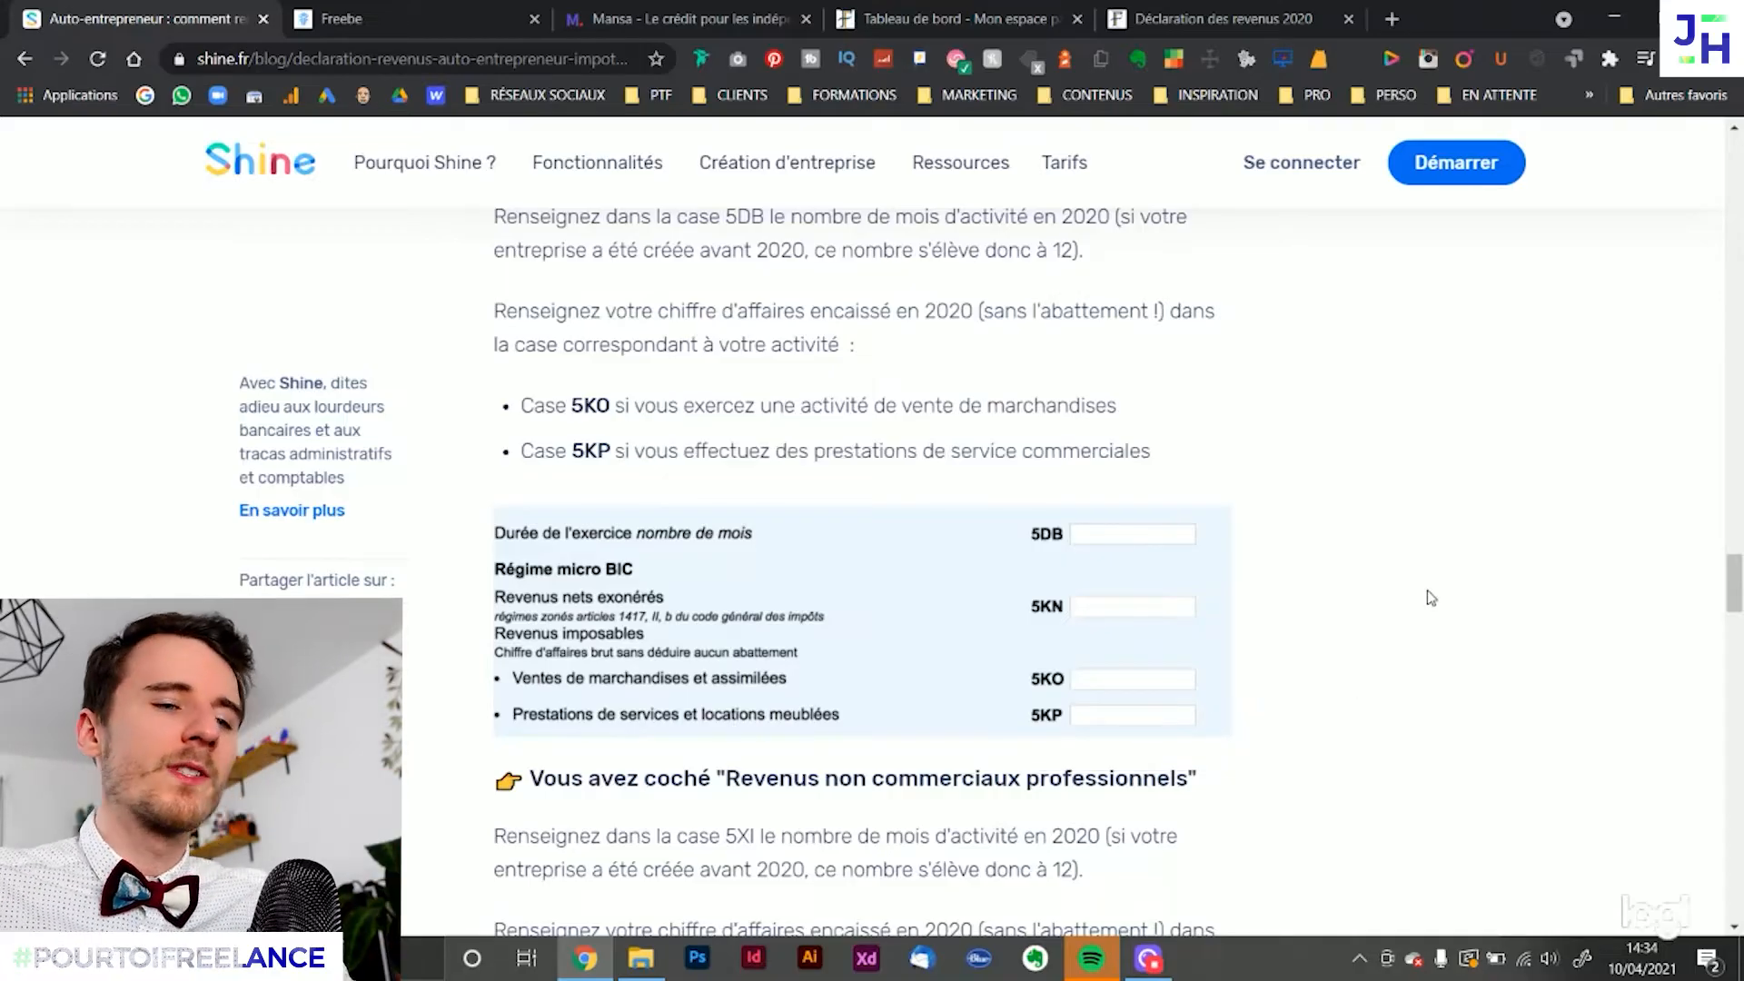
# Read the article's section on Revenus non commerciaux professionnels, covering boxes 5XI and 5HQ
pyautogui.scroll(-2, 1335, 594)
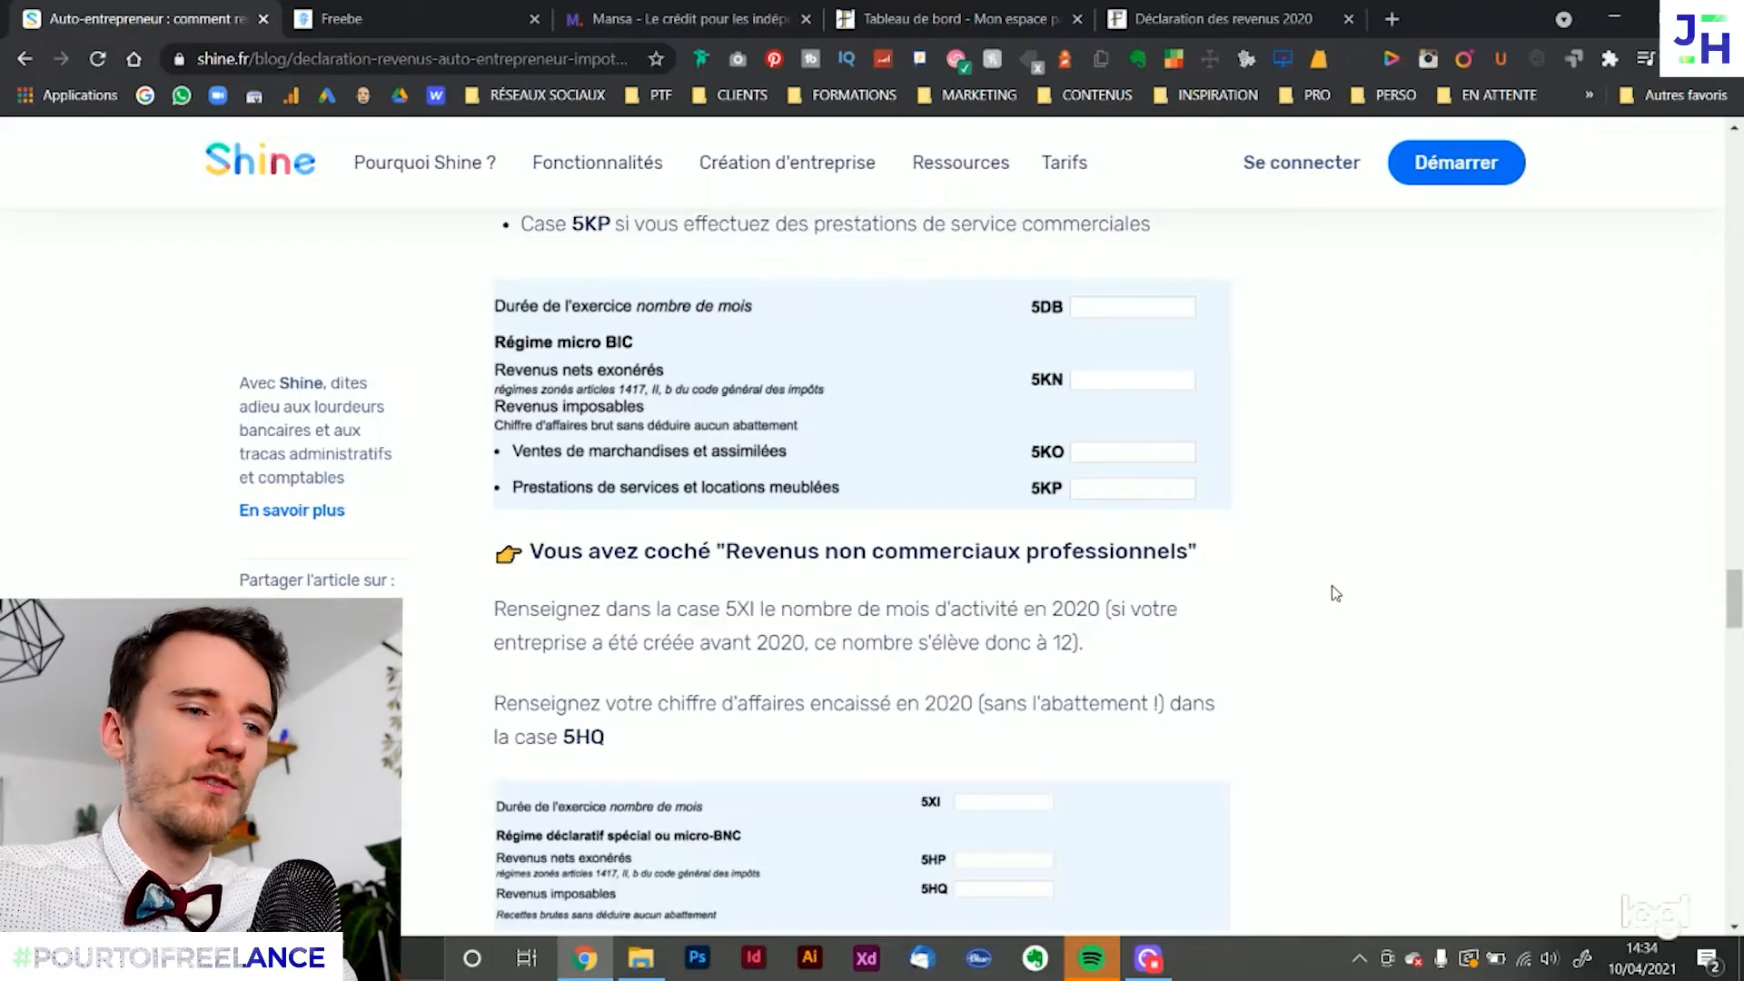
pyautogui.scroll(-1, 1336, 593)
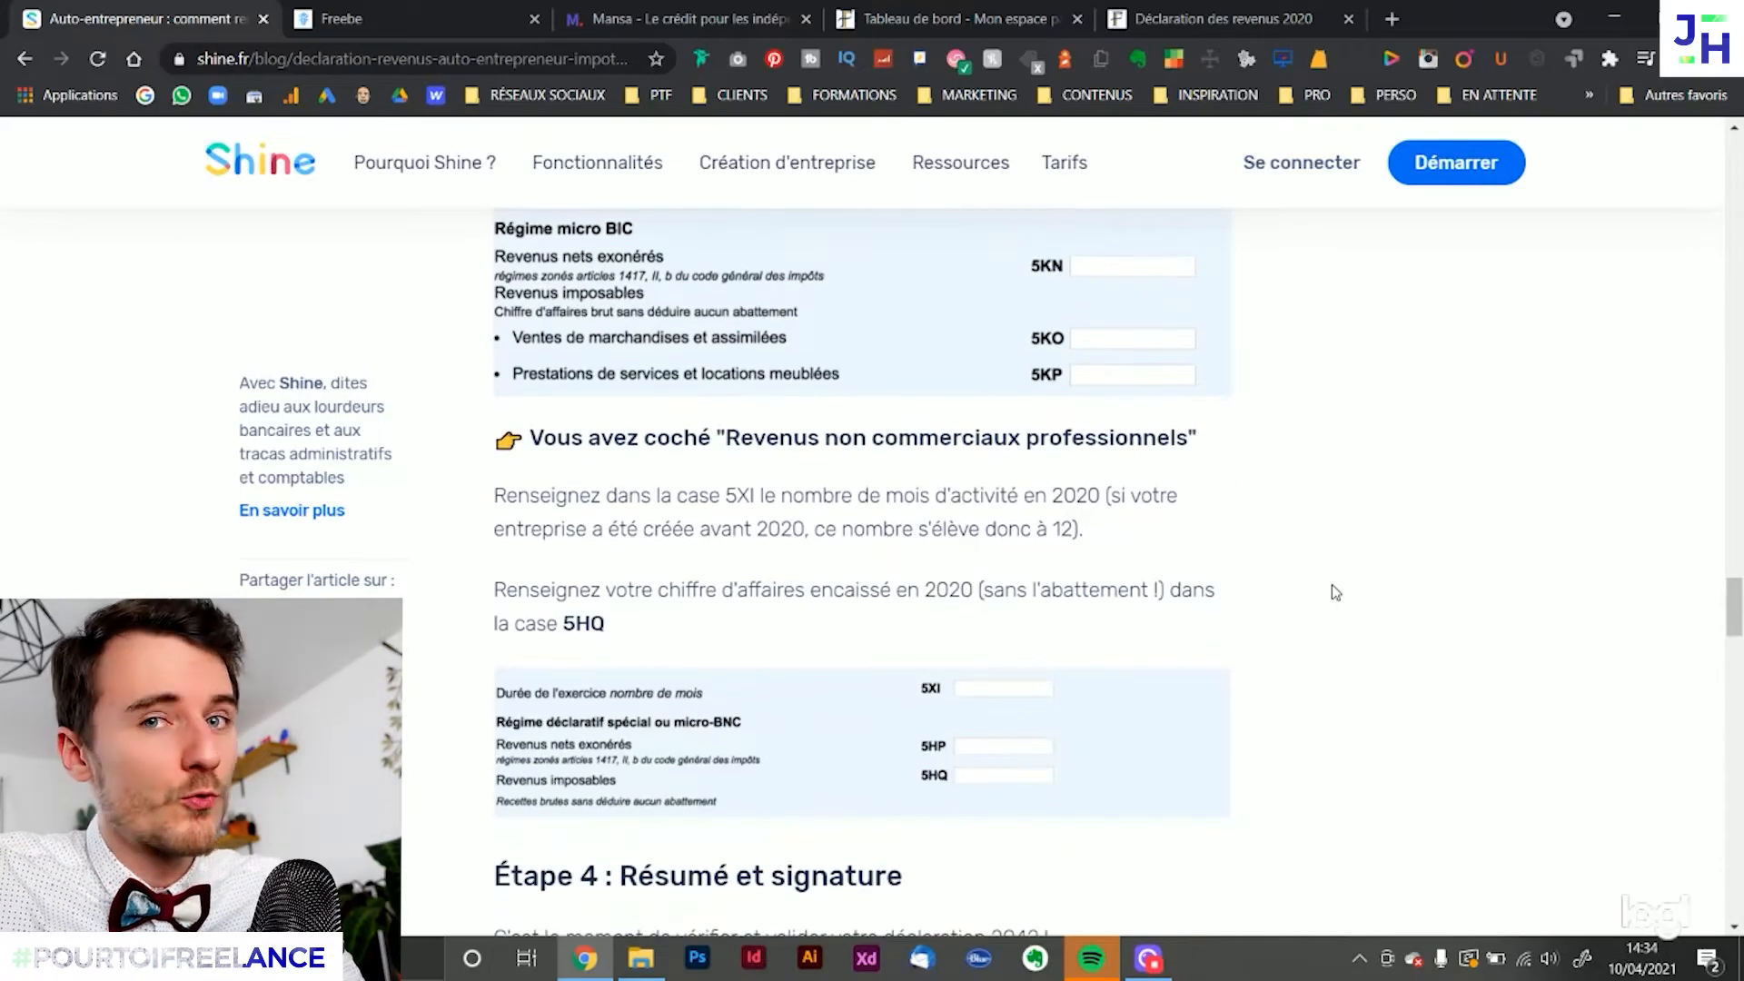
pyautogui.scroll(-1, 1314, 586)
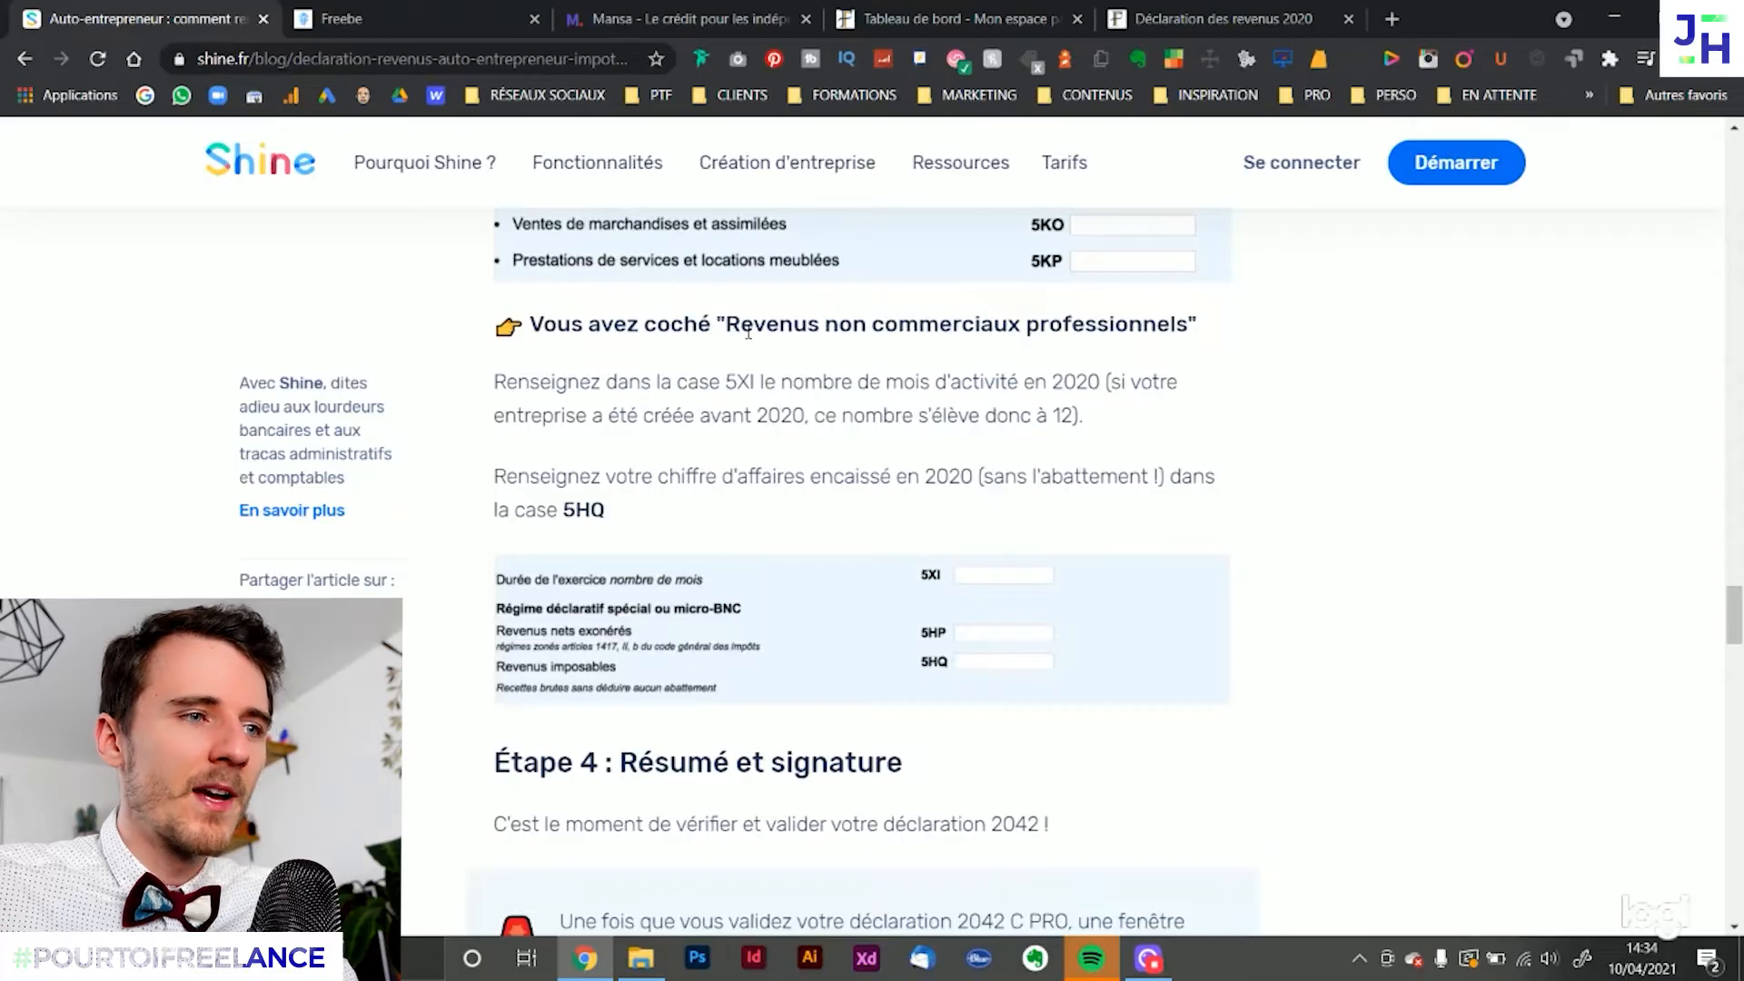
pyautogui.moveTo(728, 329); pyautogui.dragTo(1187, 327)
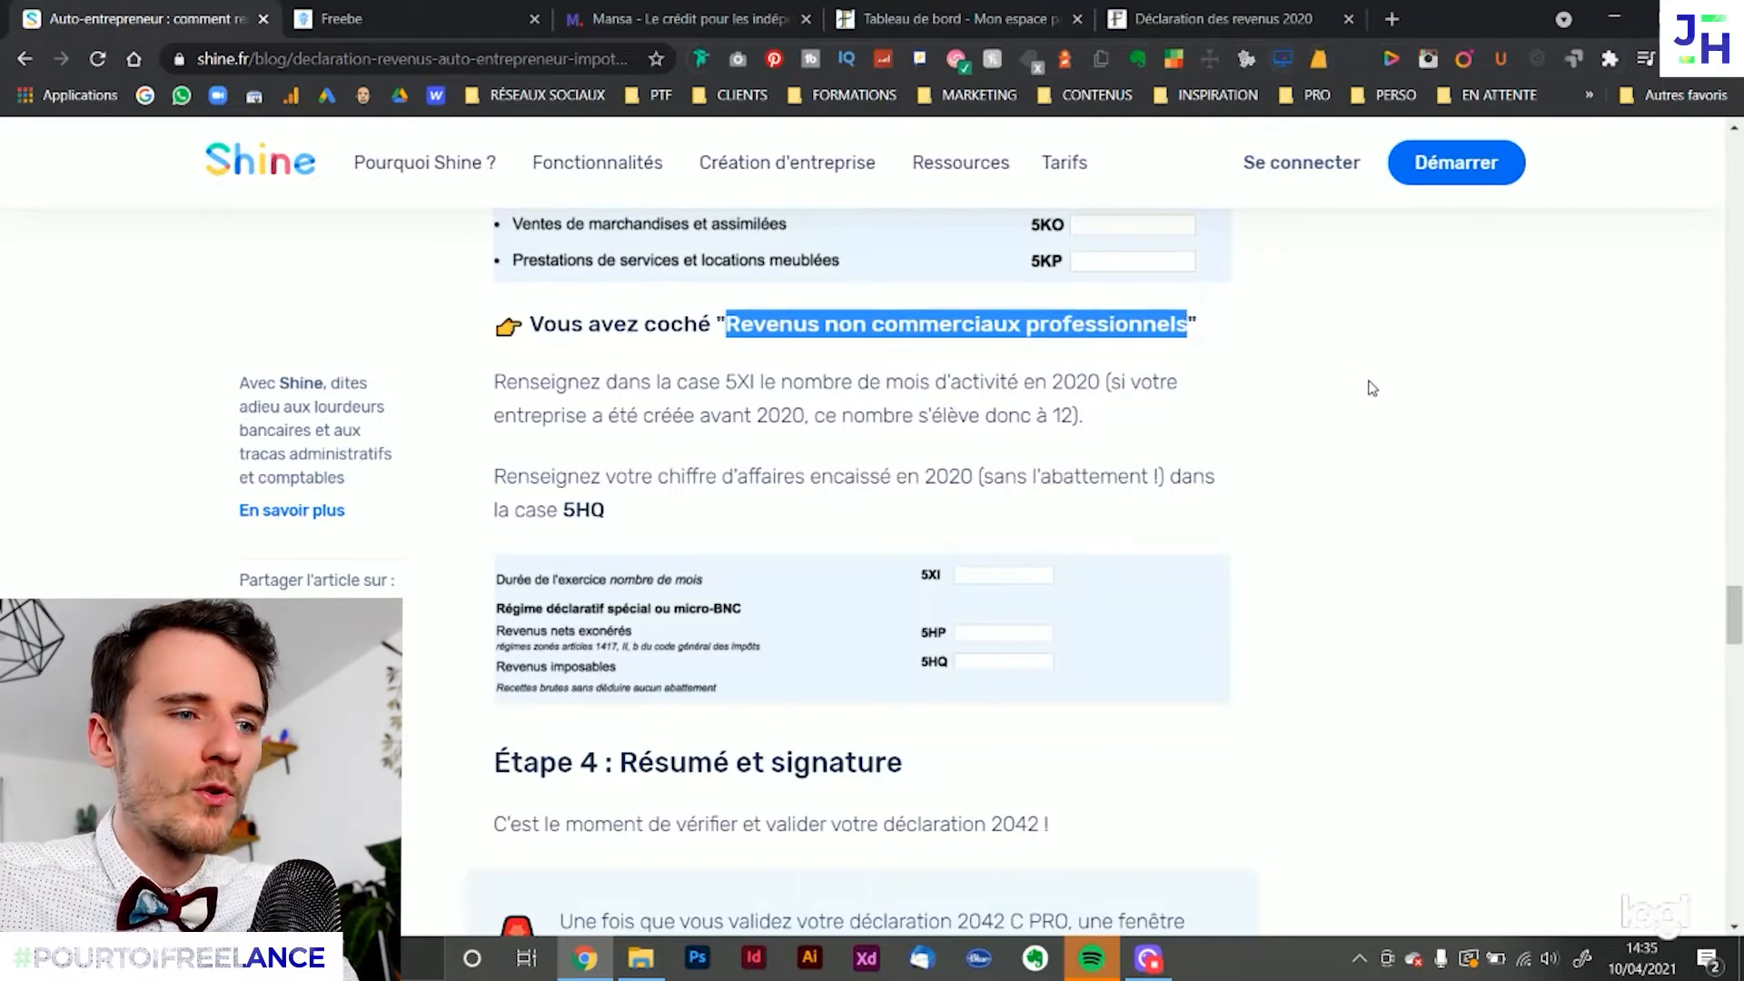
pyautogui.click(1361, 413)
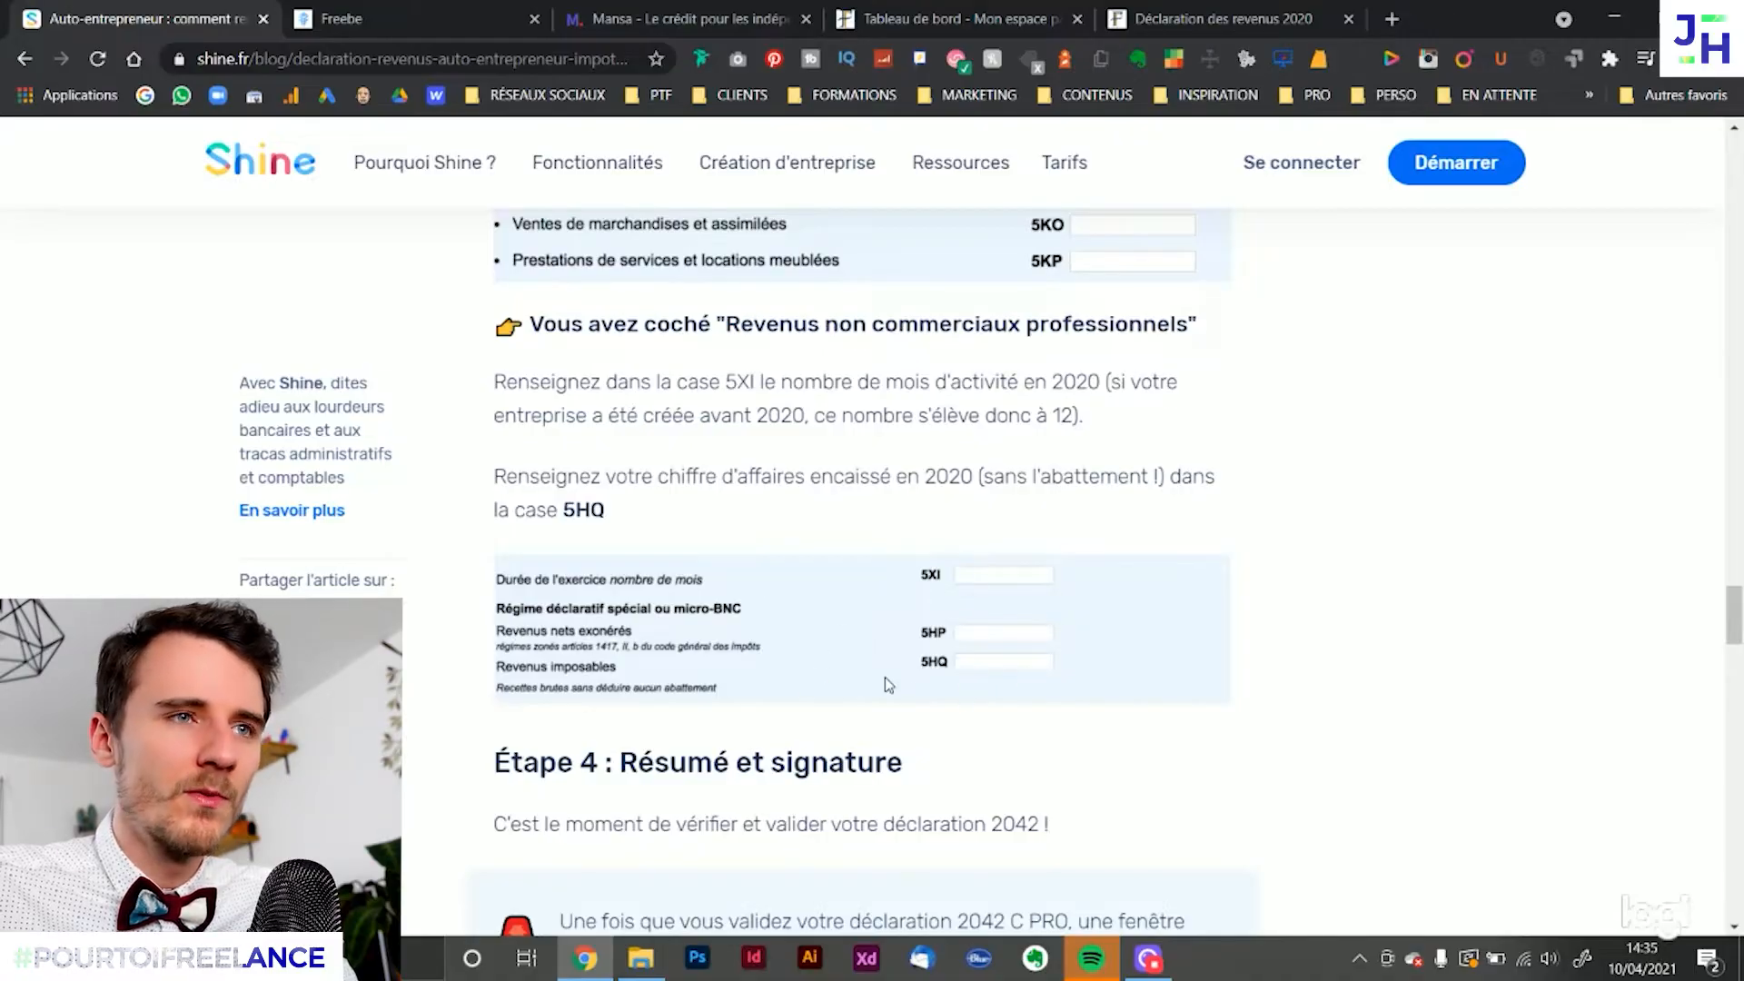
# Switch to the impots.gouv.fr declaration and check the exercise duration entered in box 5XI
pyautogui.click(1169, 20)
pyautogui.scroll(-1, 1316, 705)
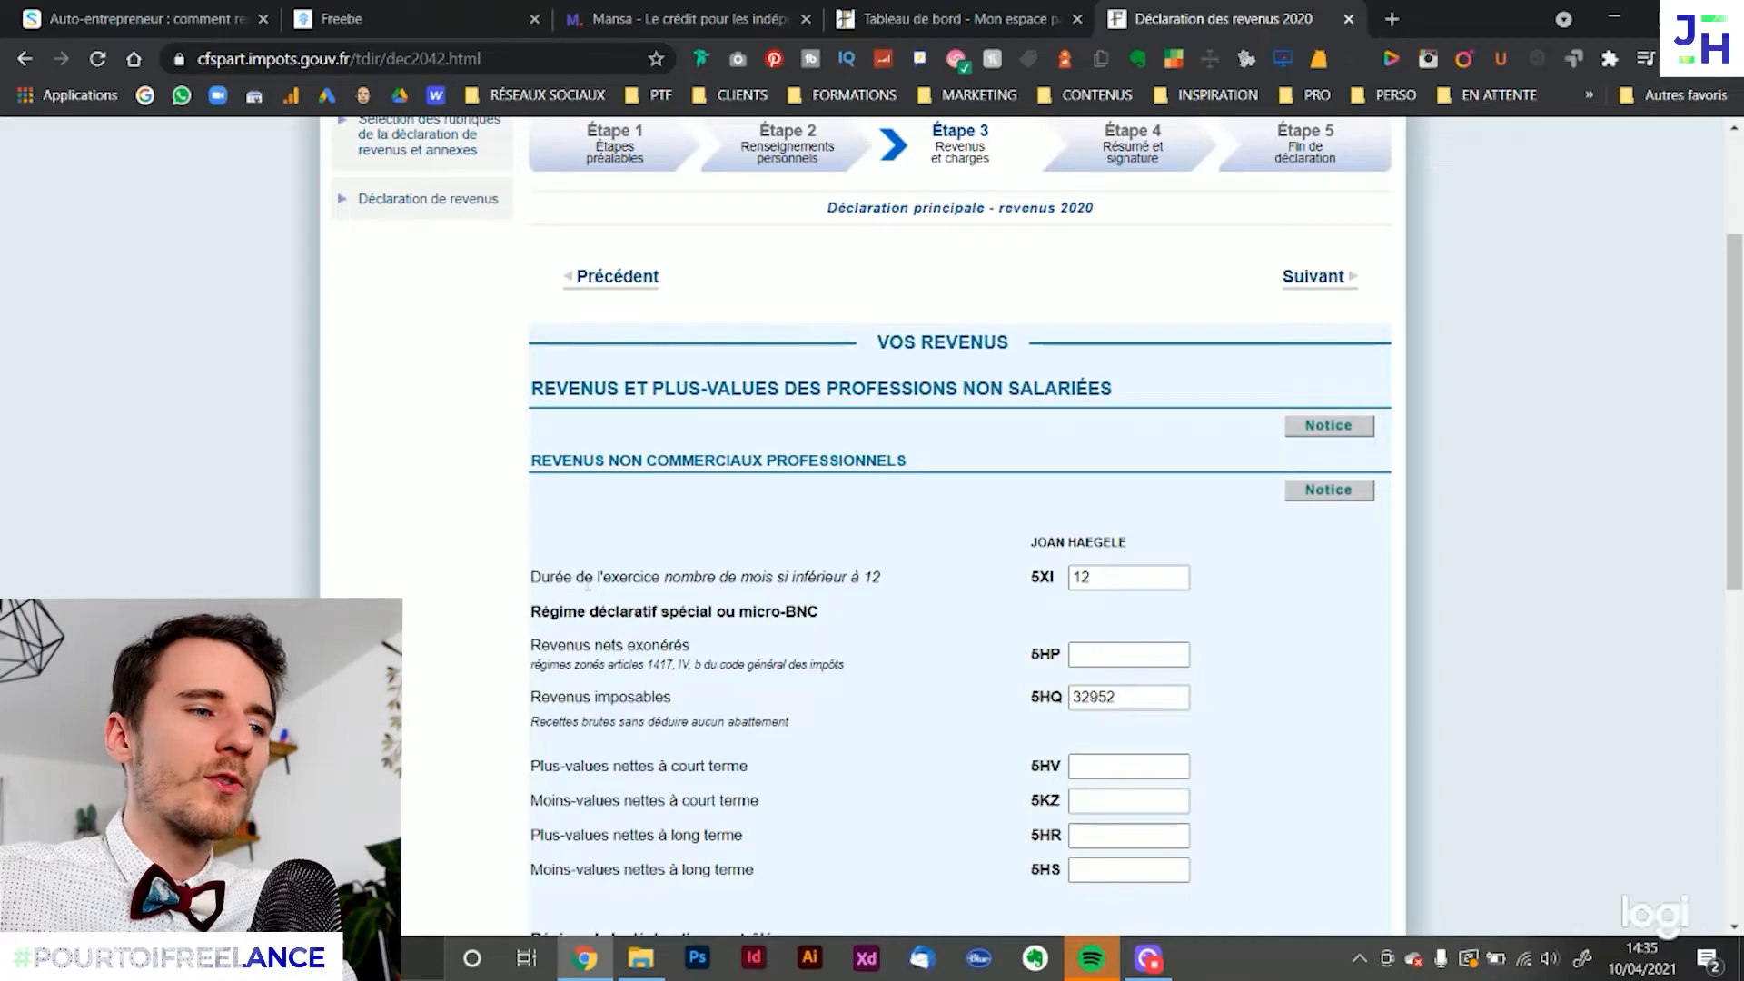
pyautogui.moveTo(563, 579); pyautogui.dragTo(803, 583)
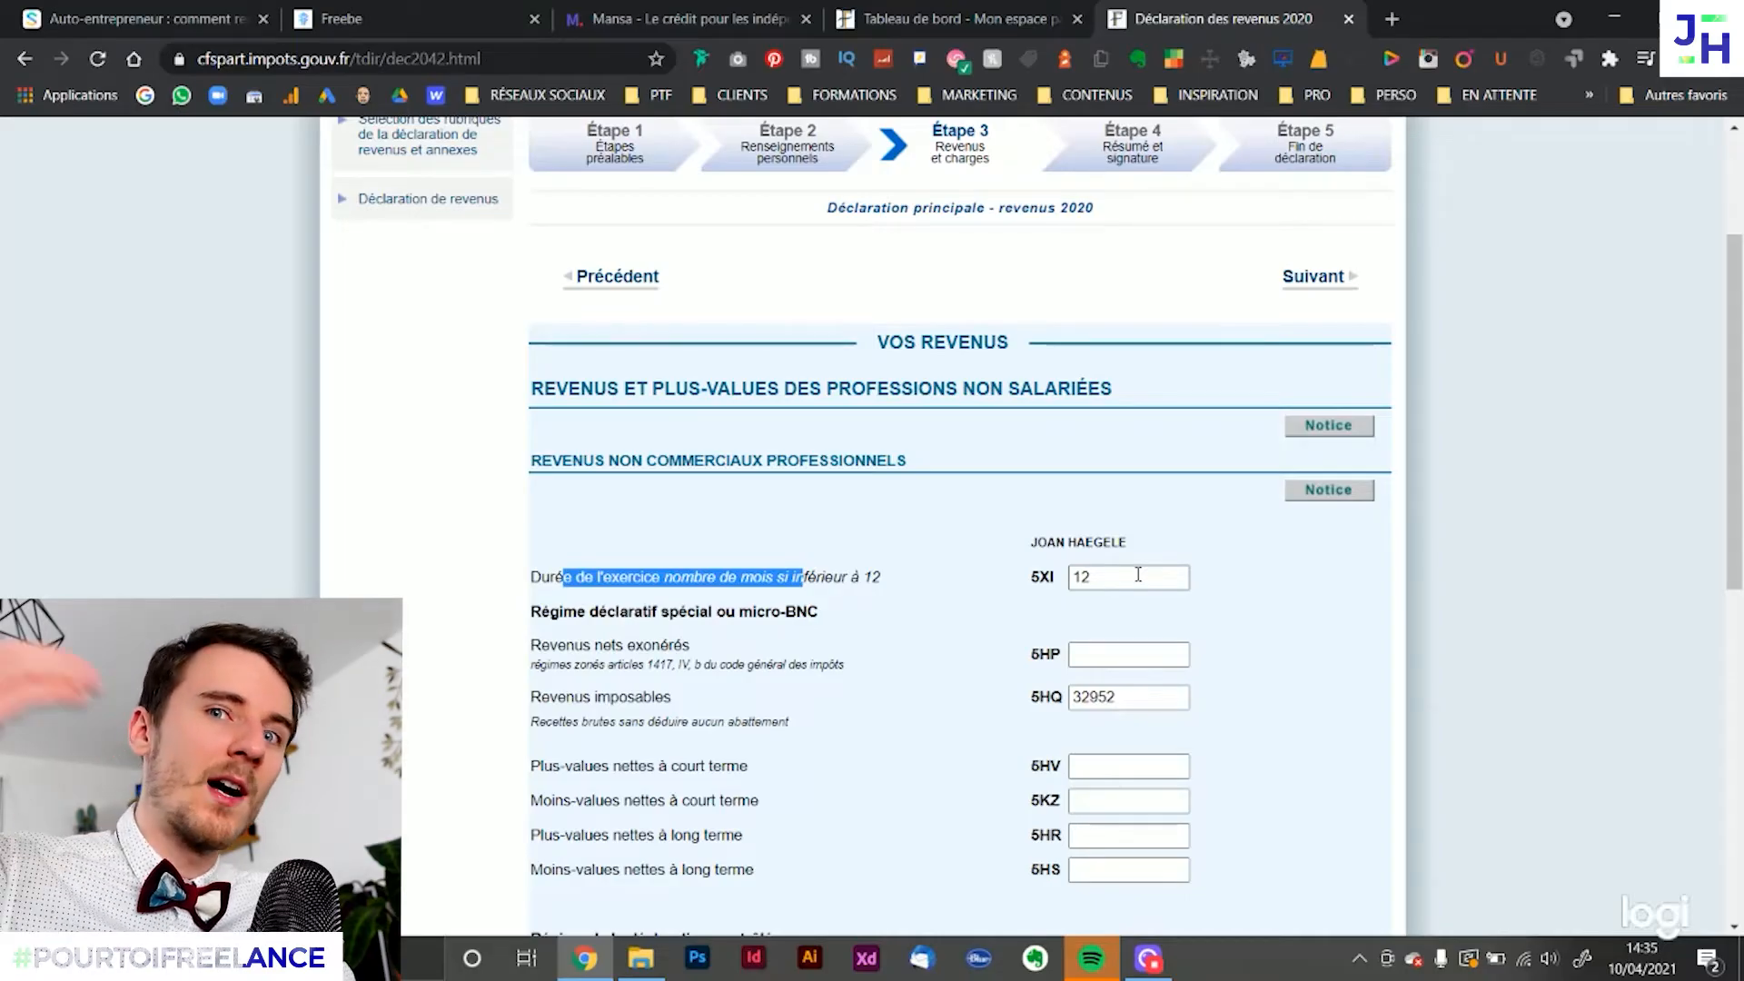
pyautogui.moveTo(1138, 574); pyautogui.dragTo(1030, 577)
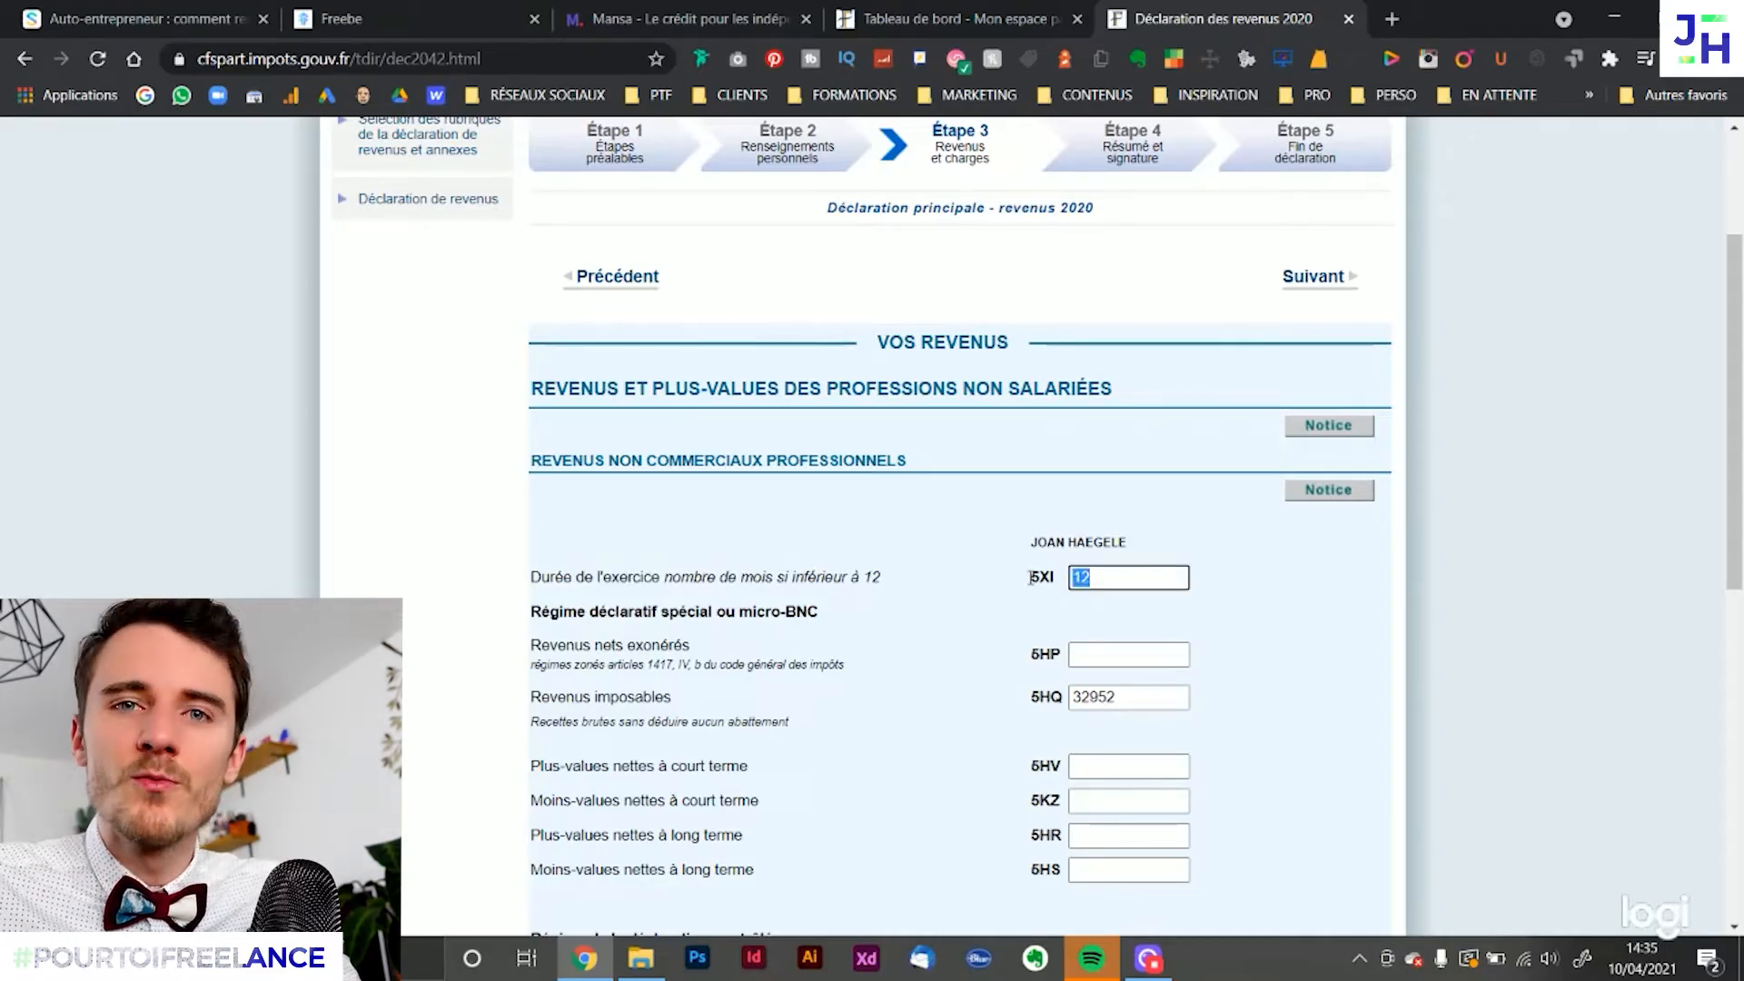
pyautogui.click(1457, 570)
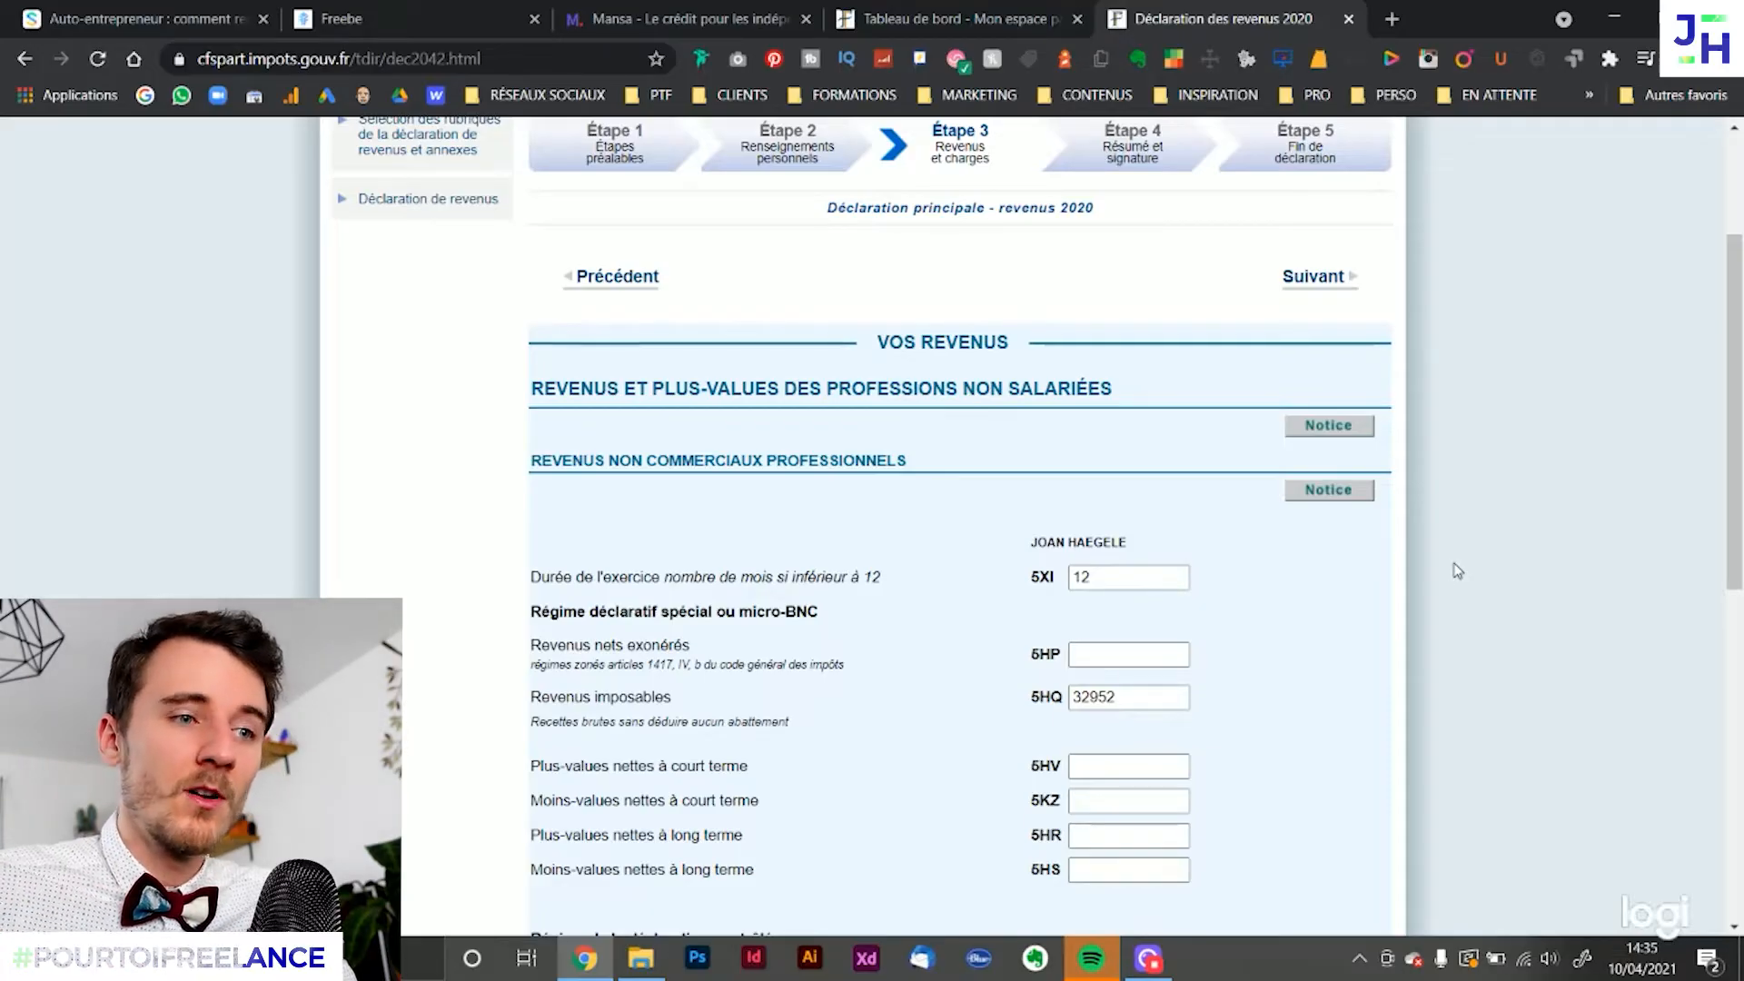
# Try 6 months as the exercise duration in box 5XI, and set it back to 12
pyautogui.moveTo(1100, 580); pyautogui.dragTo(1001, 590)
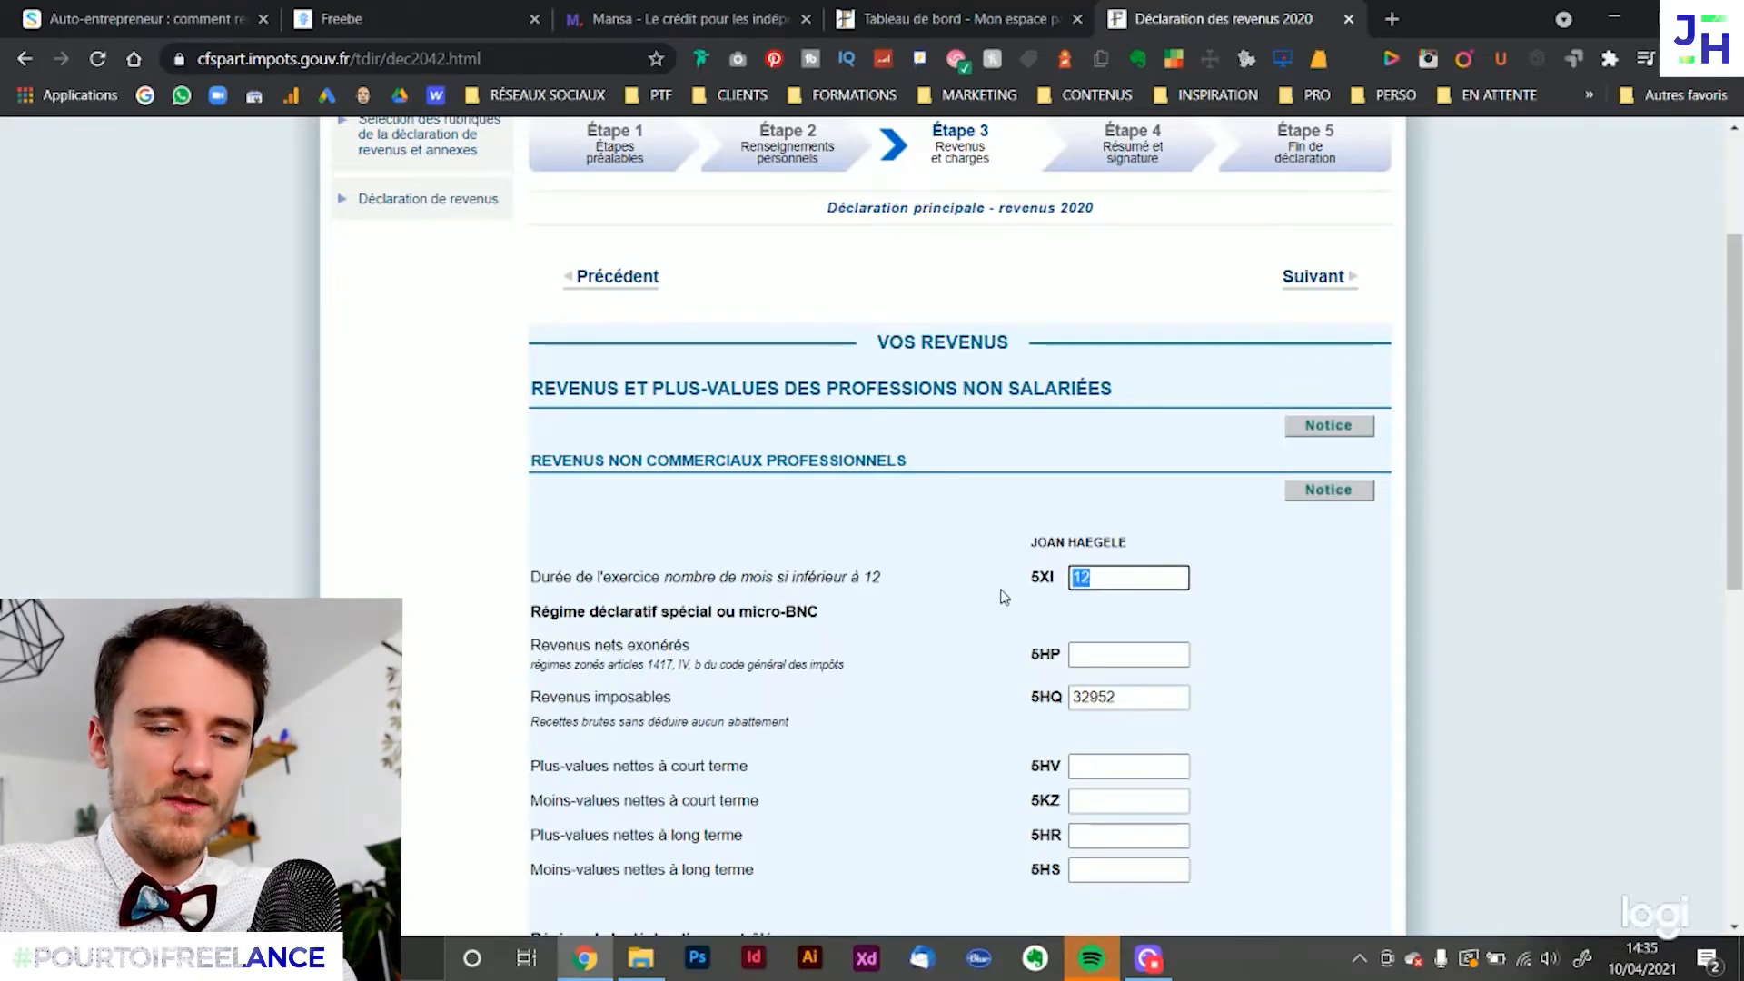
pyautogui.write('6')
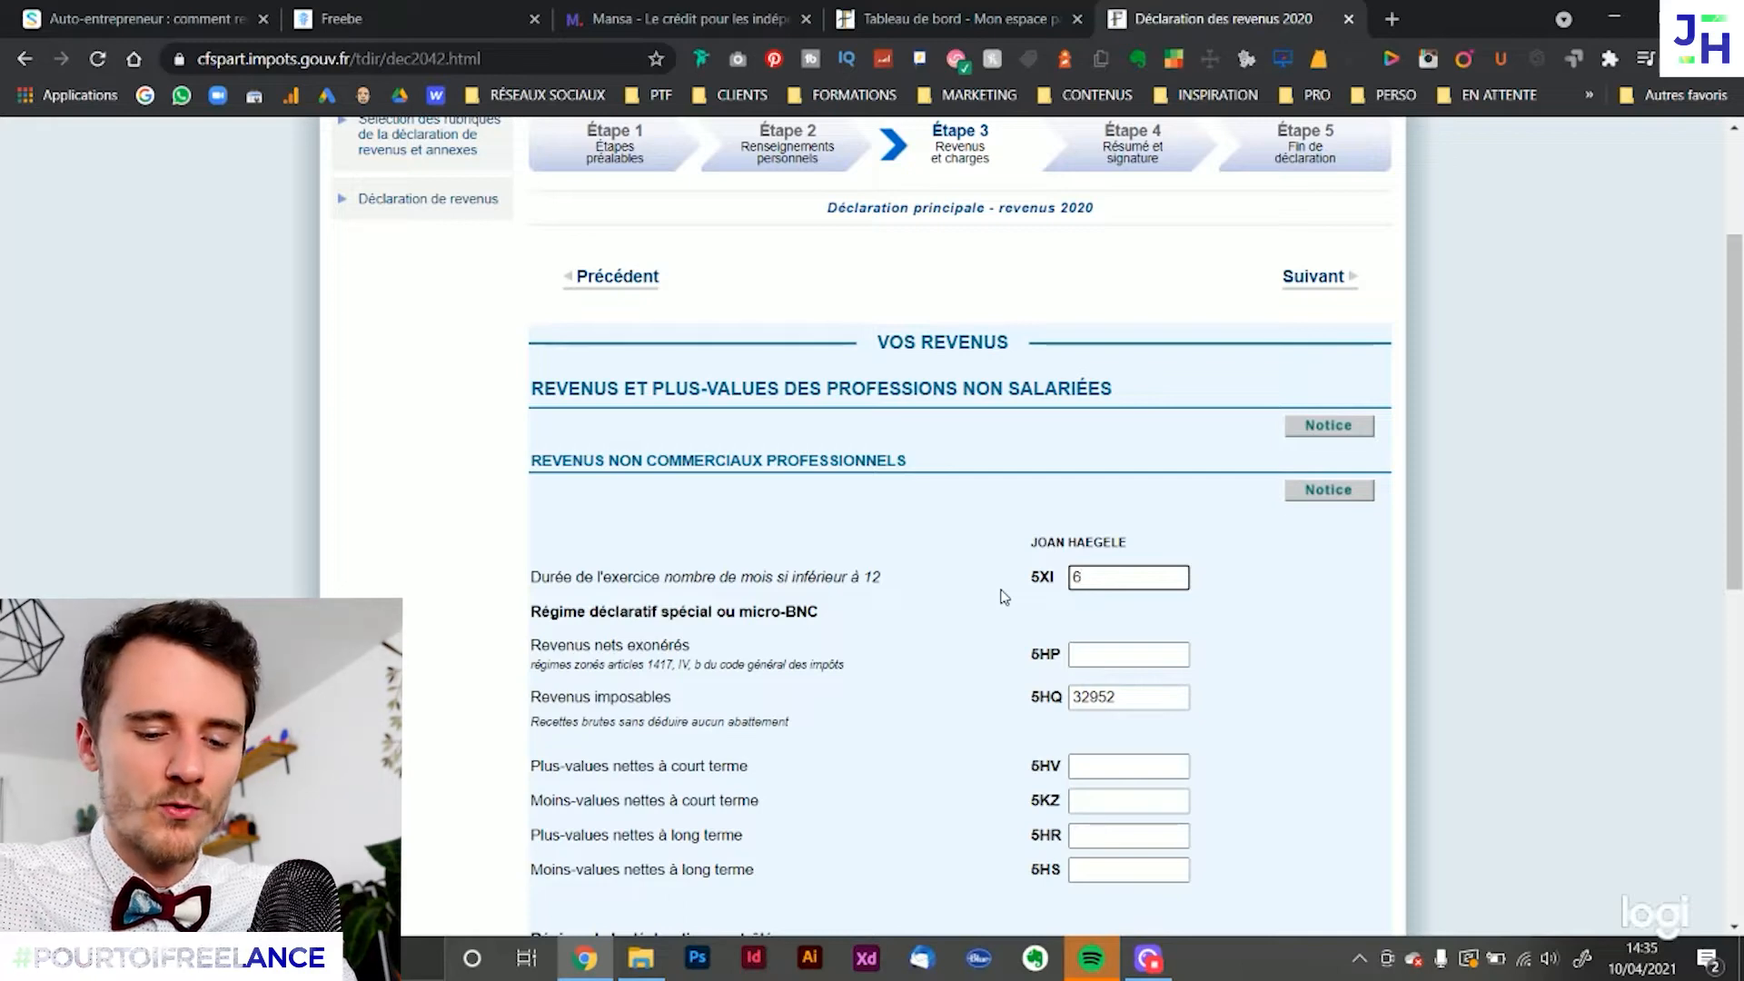
pyautogui.press('BackSpace')
pyautogui.write('12')
pyautogui.click(1519, 729)
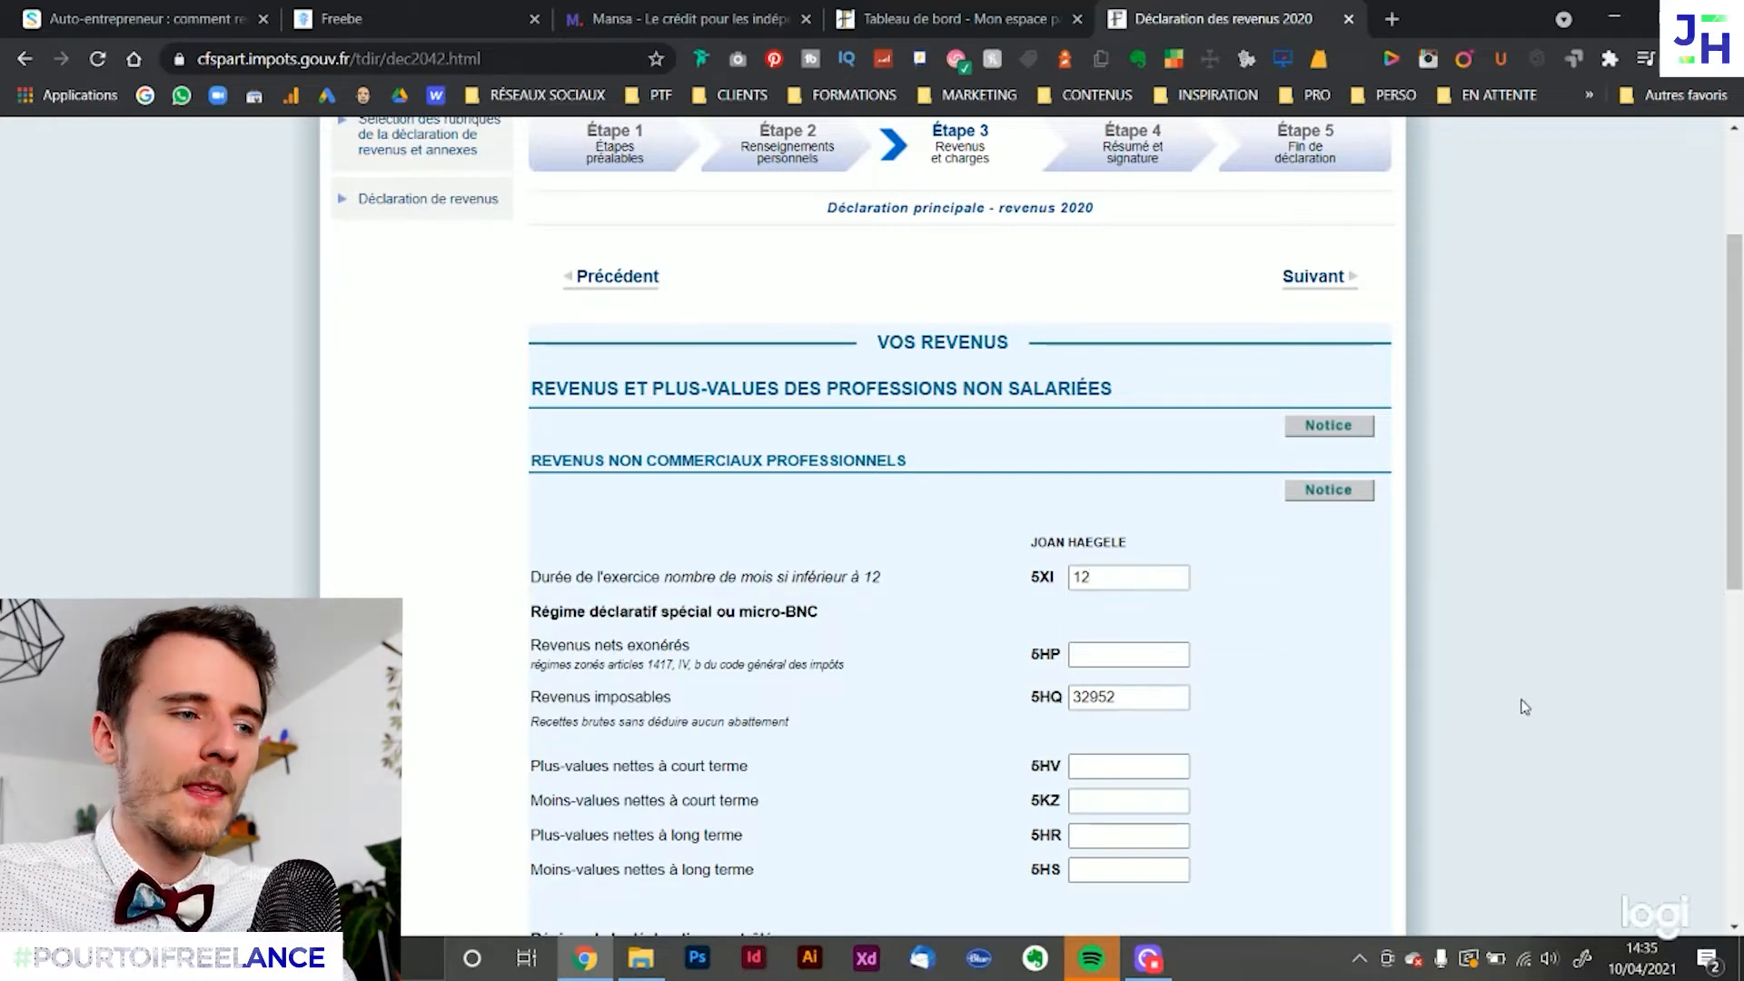
# Compare the Revenus imposables amount in box 5HQ with the 2019 encaissements total in Freebe, and return to the declaration
pyautogui.scroll(-1, 1238, 601)
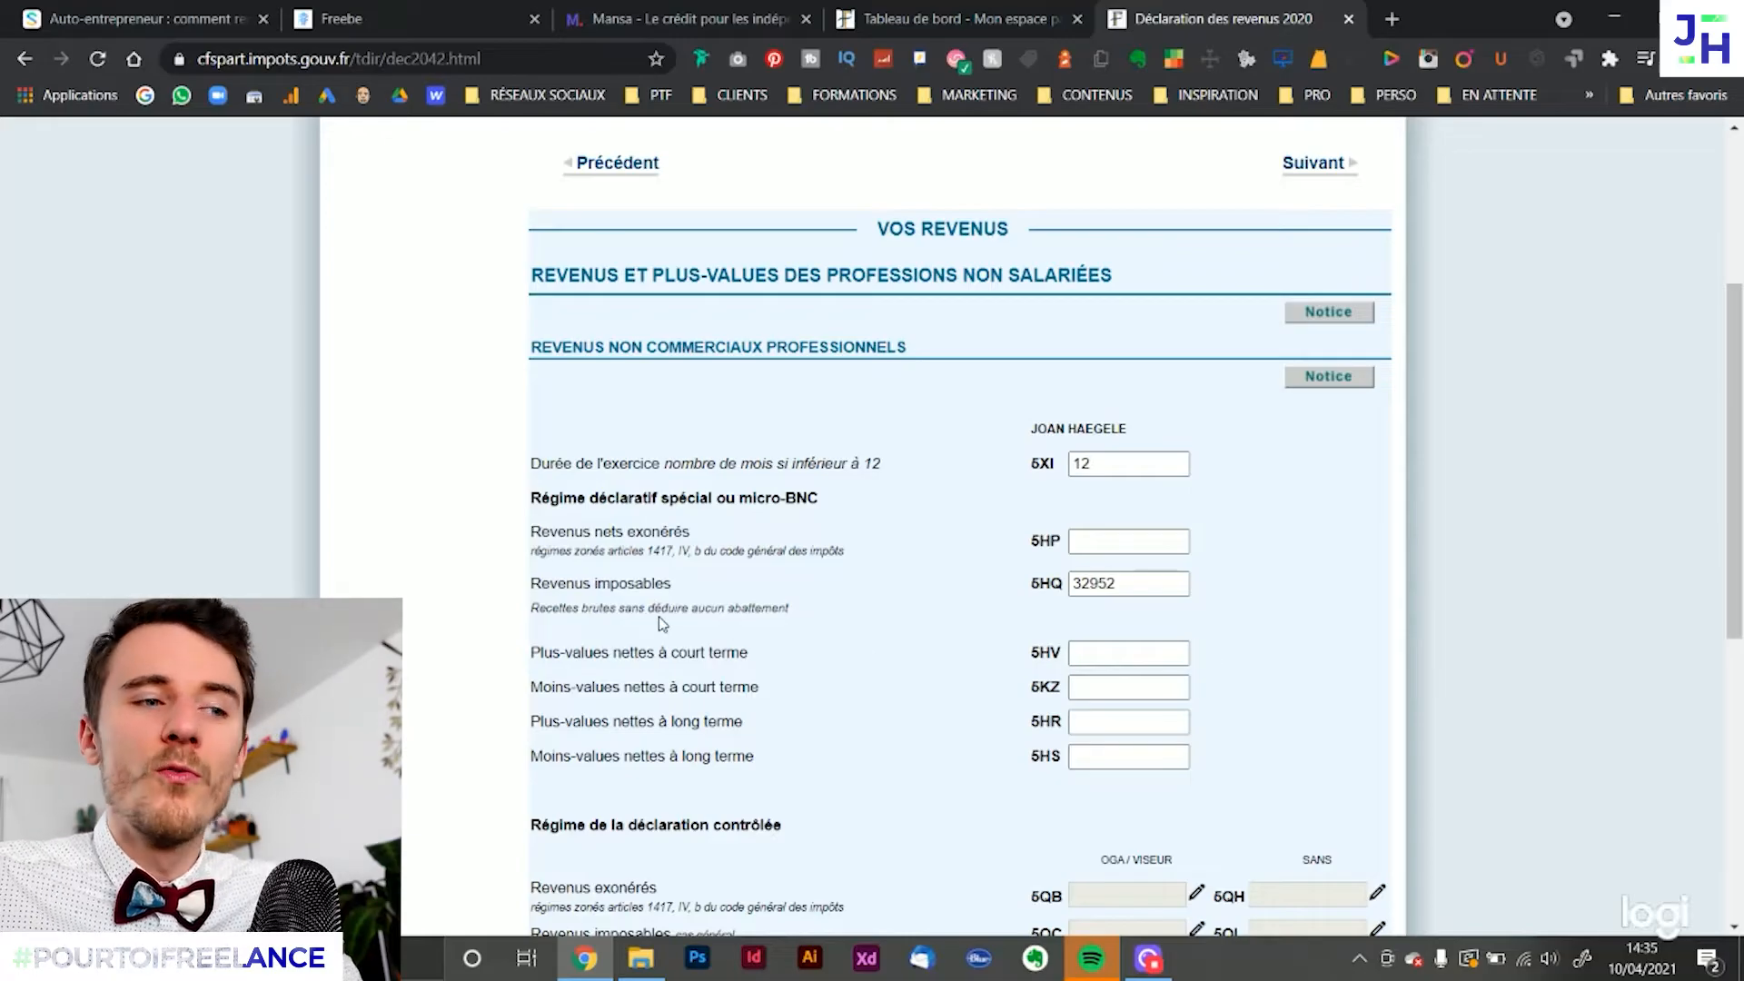
pyautogui.moveTo(1116, 585); pyautogui.dragTo(949, 589)
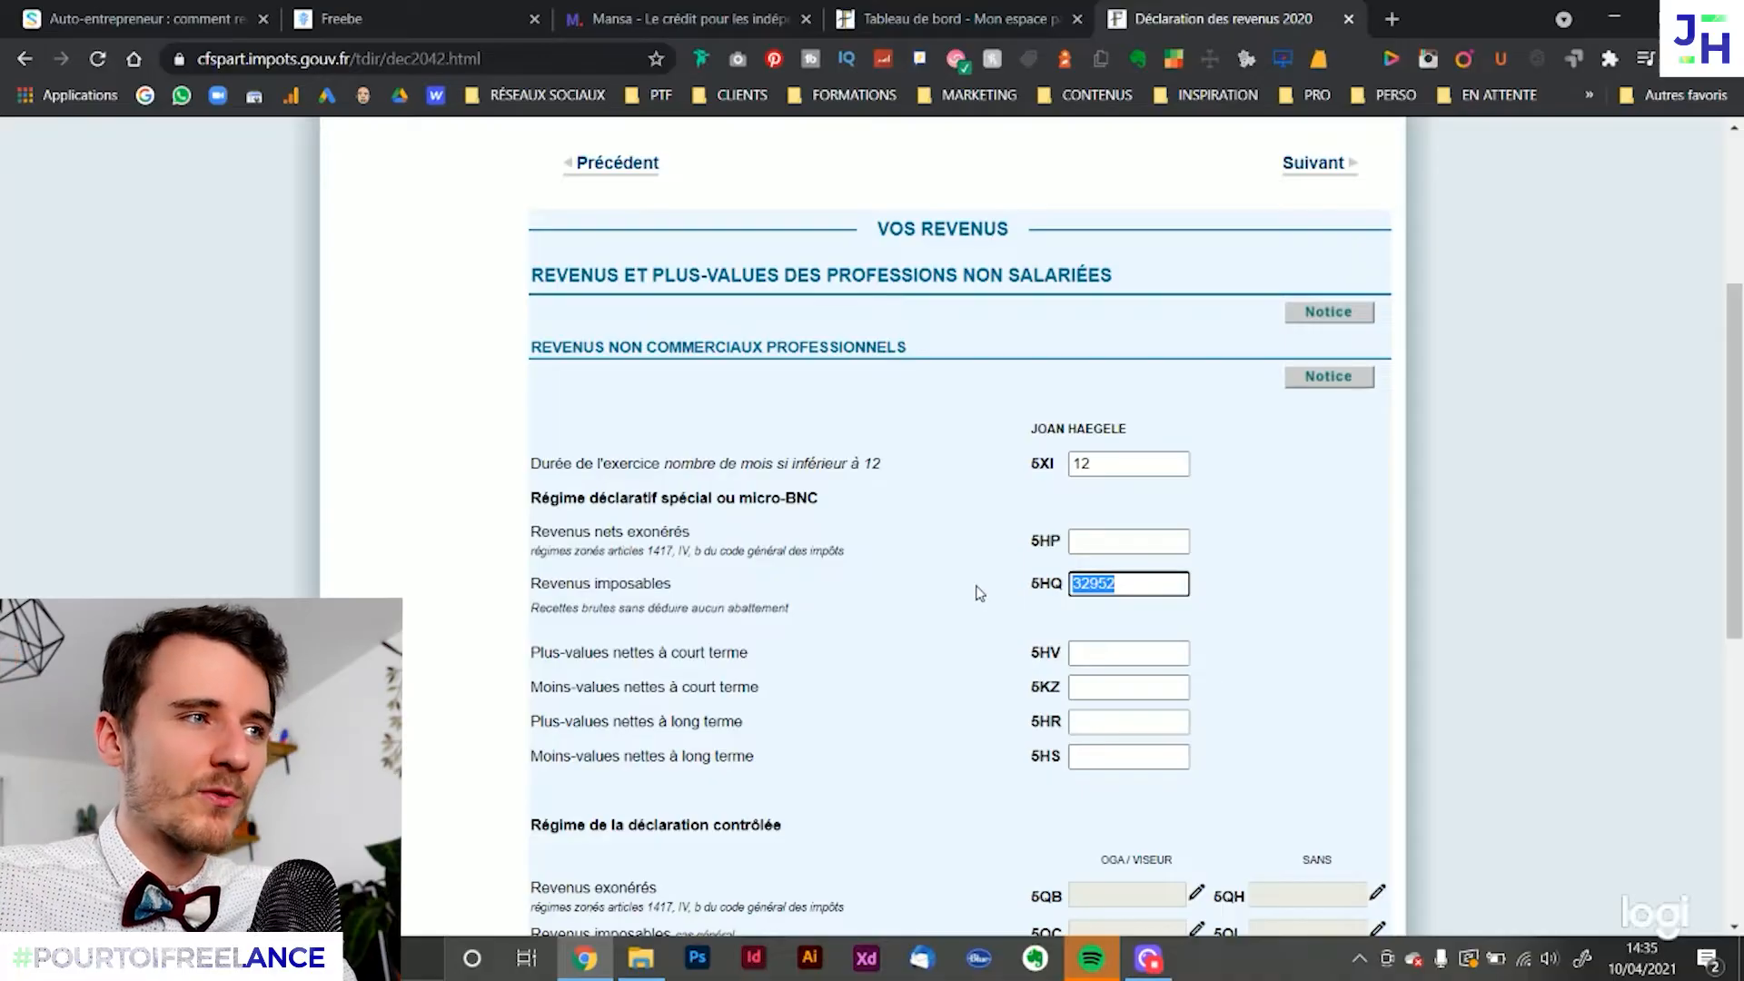
pyautogui.click(494, 13)
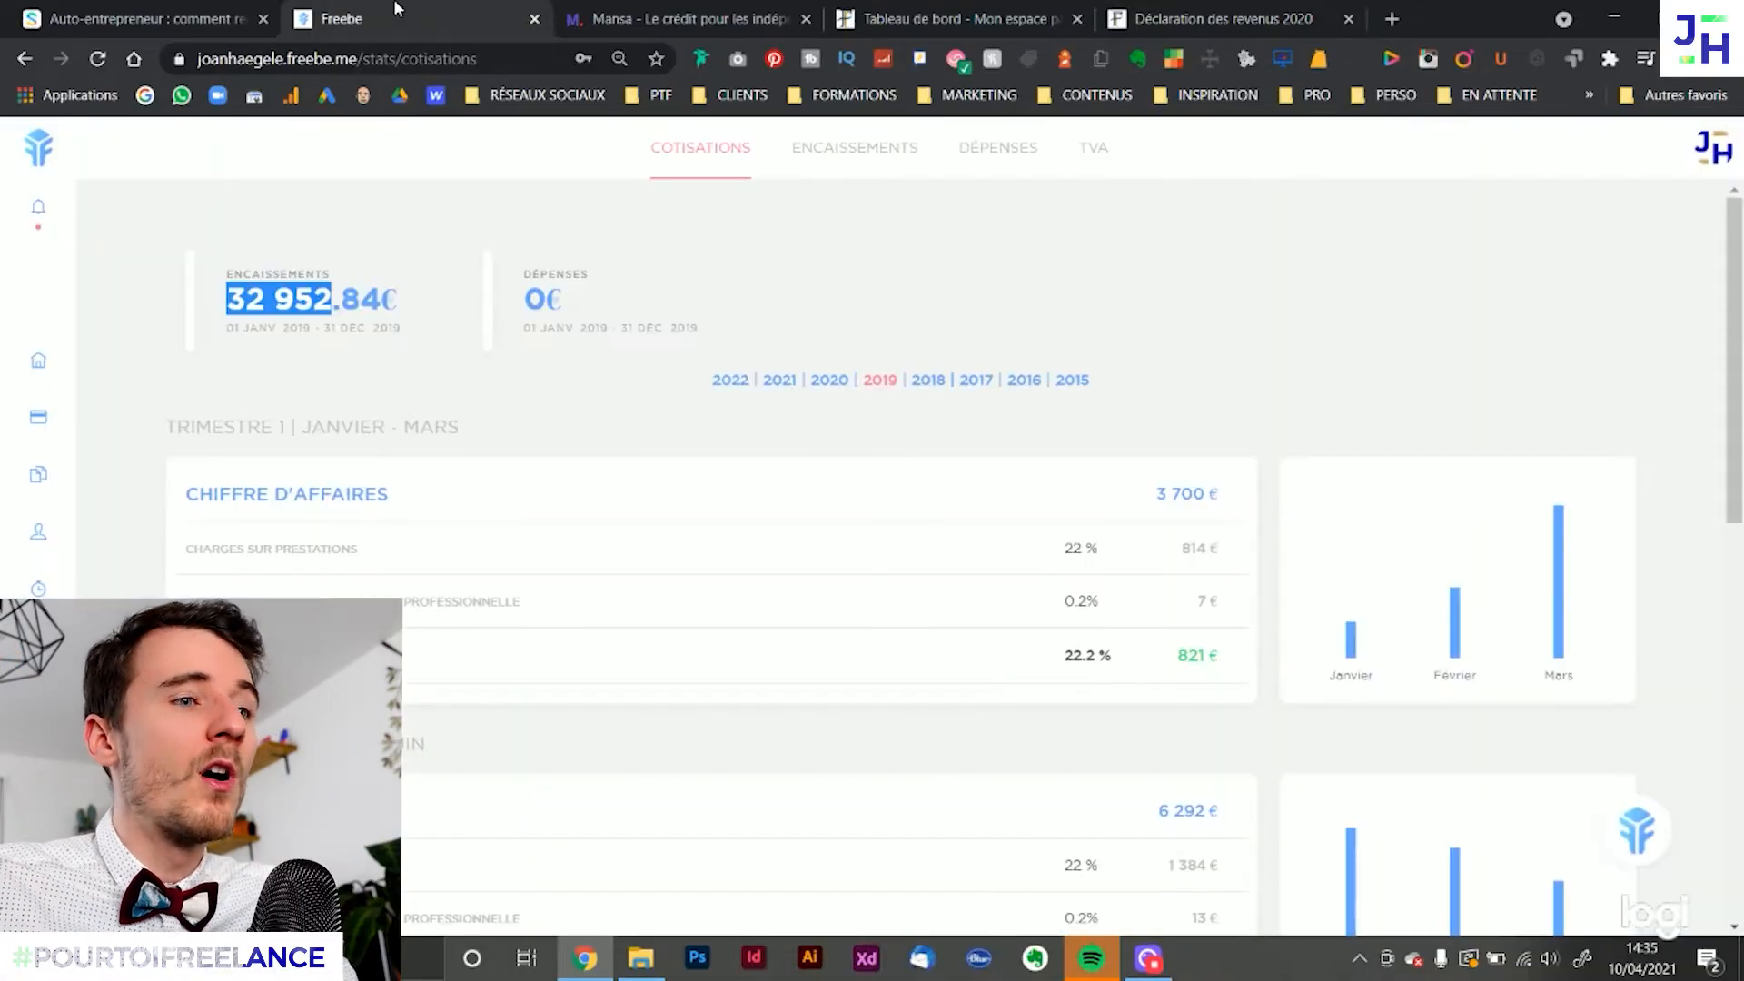
pyautogui.click(847, 315)
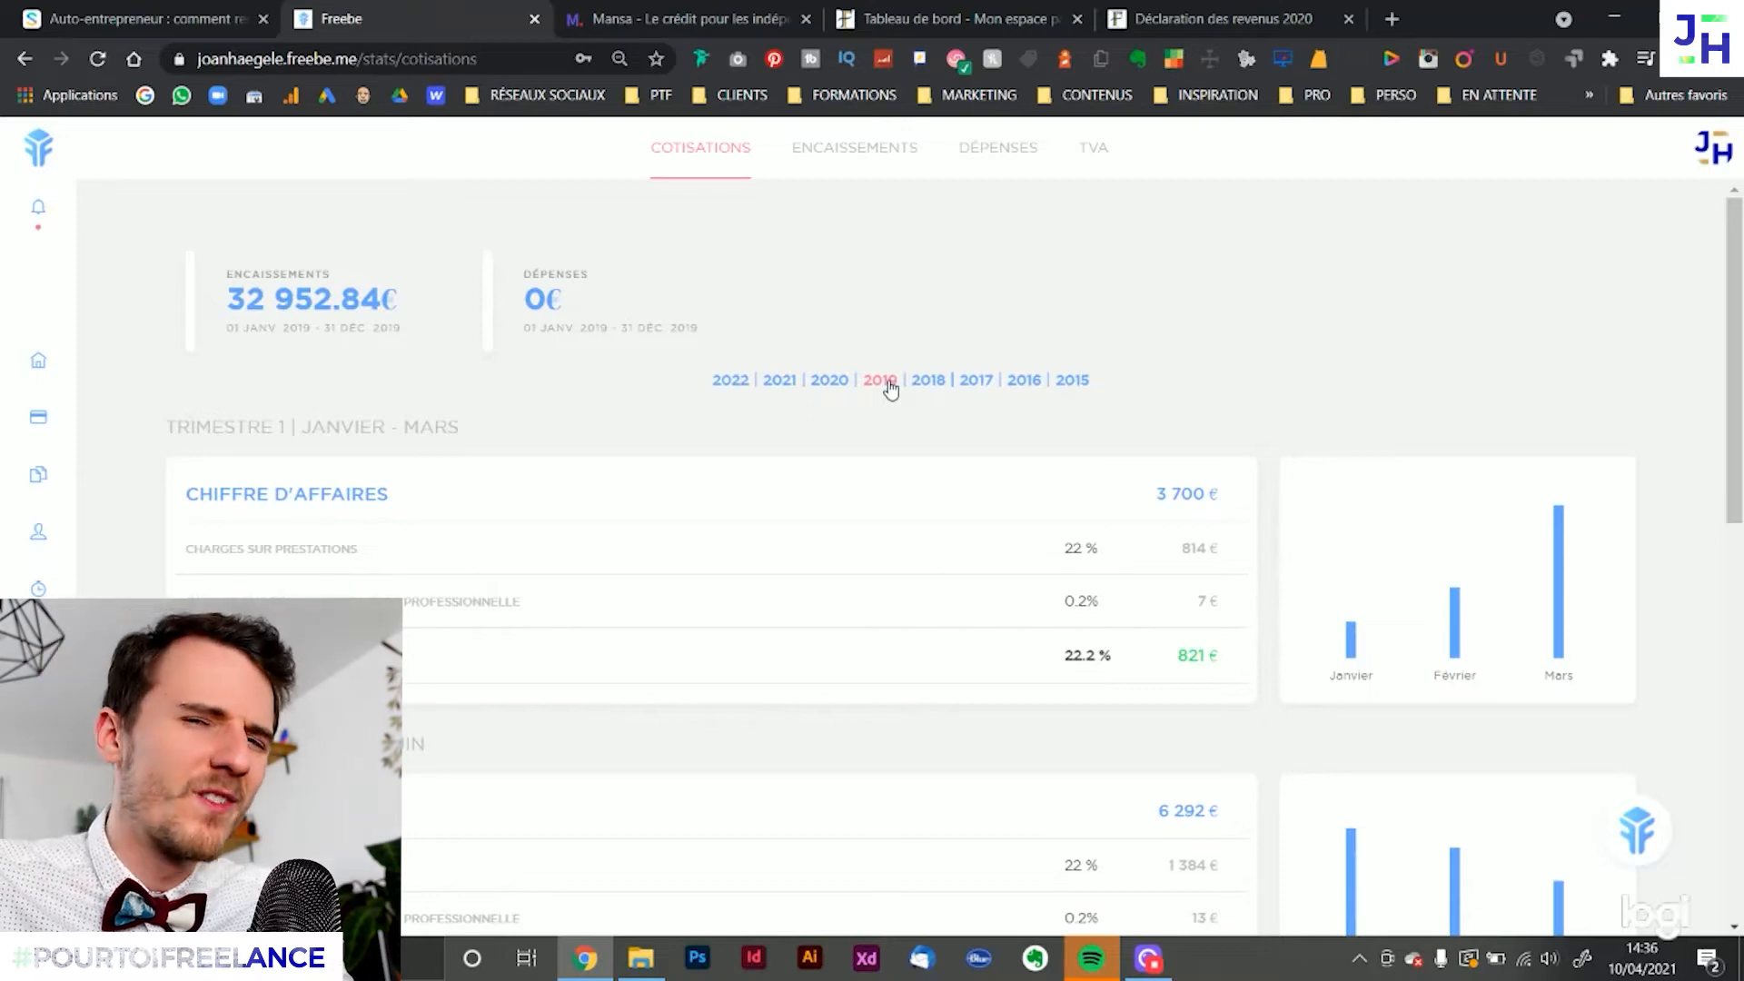
pyautogui.moveTo(332, 300); pyautogui.dragTo(229, 304)
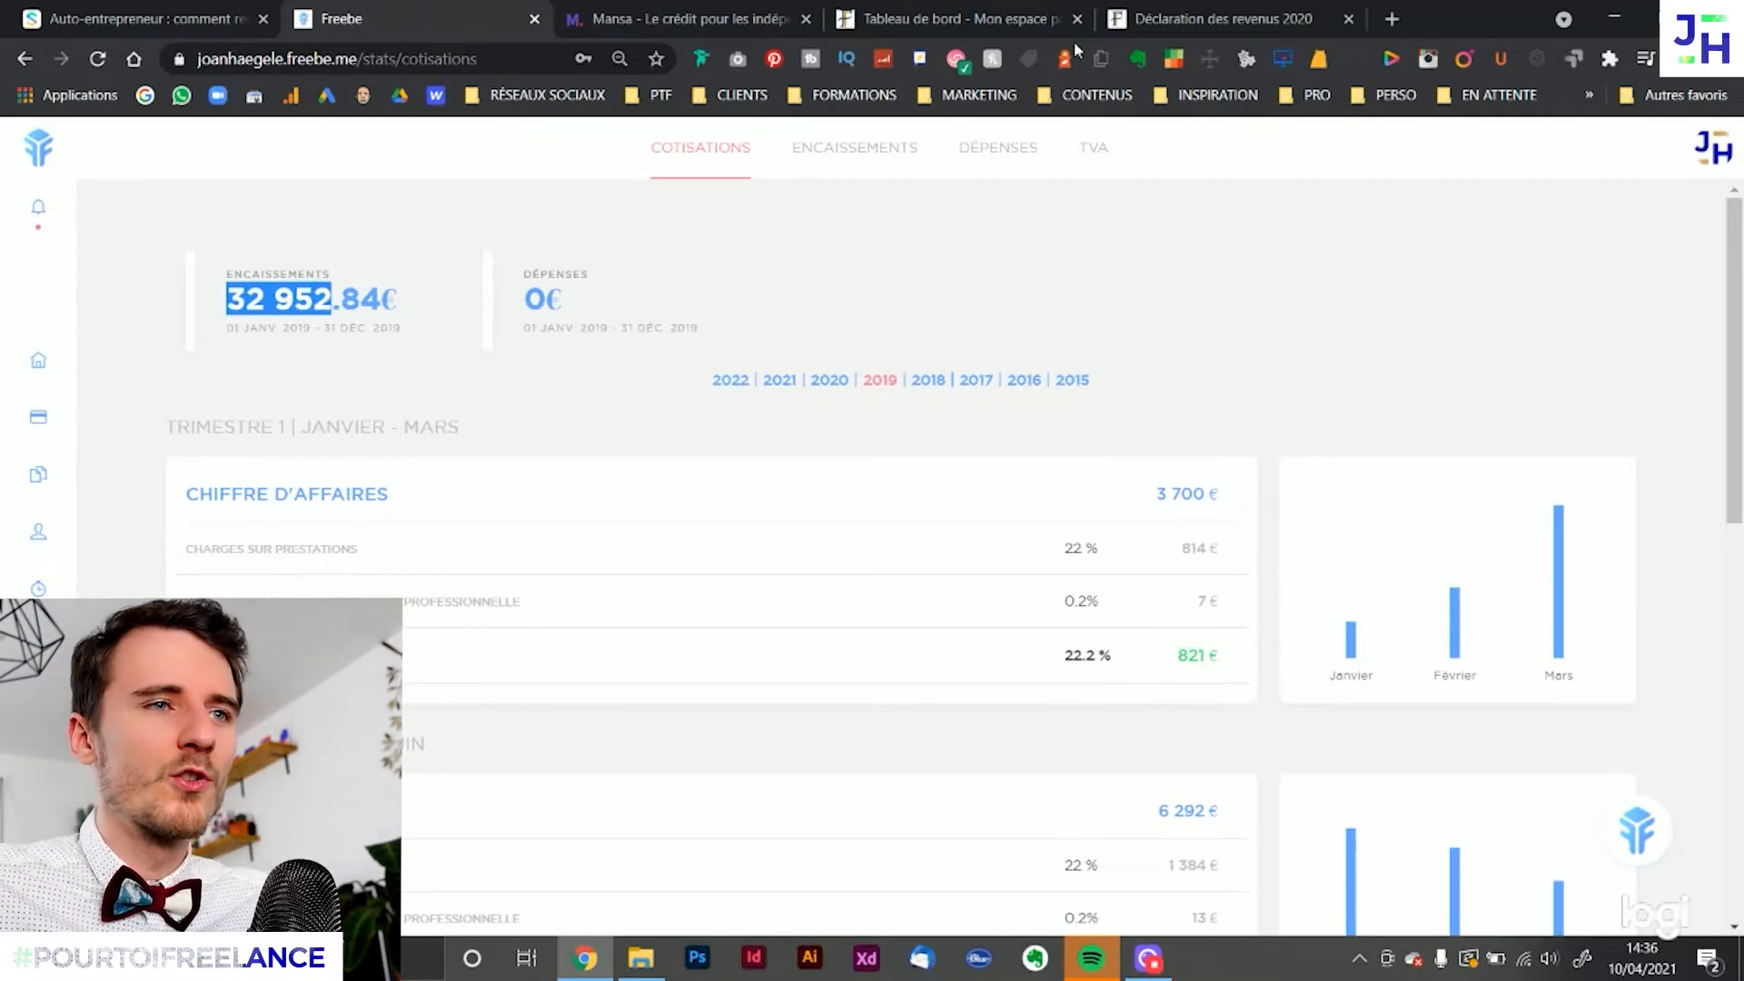
pyautogui.click(1208, 18)
pyautogui.click(1156, 582)
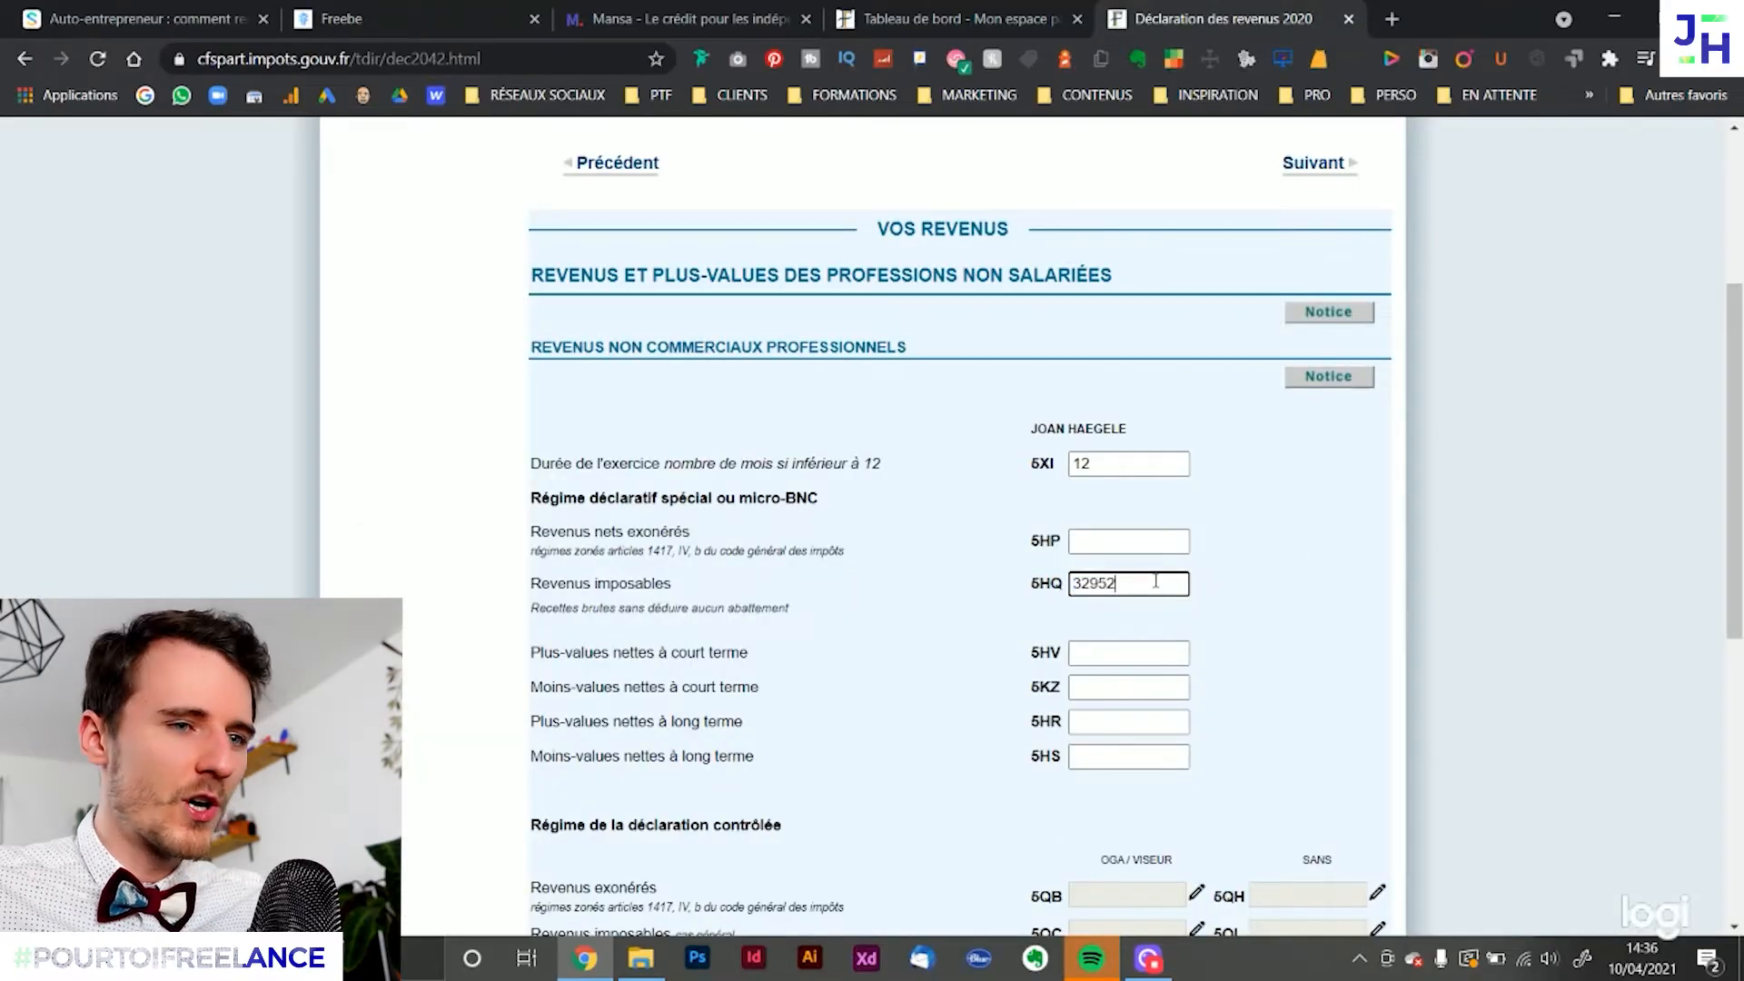
pyautogui.click(1272, 561)
pyautogui.click(329, 13)
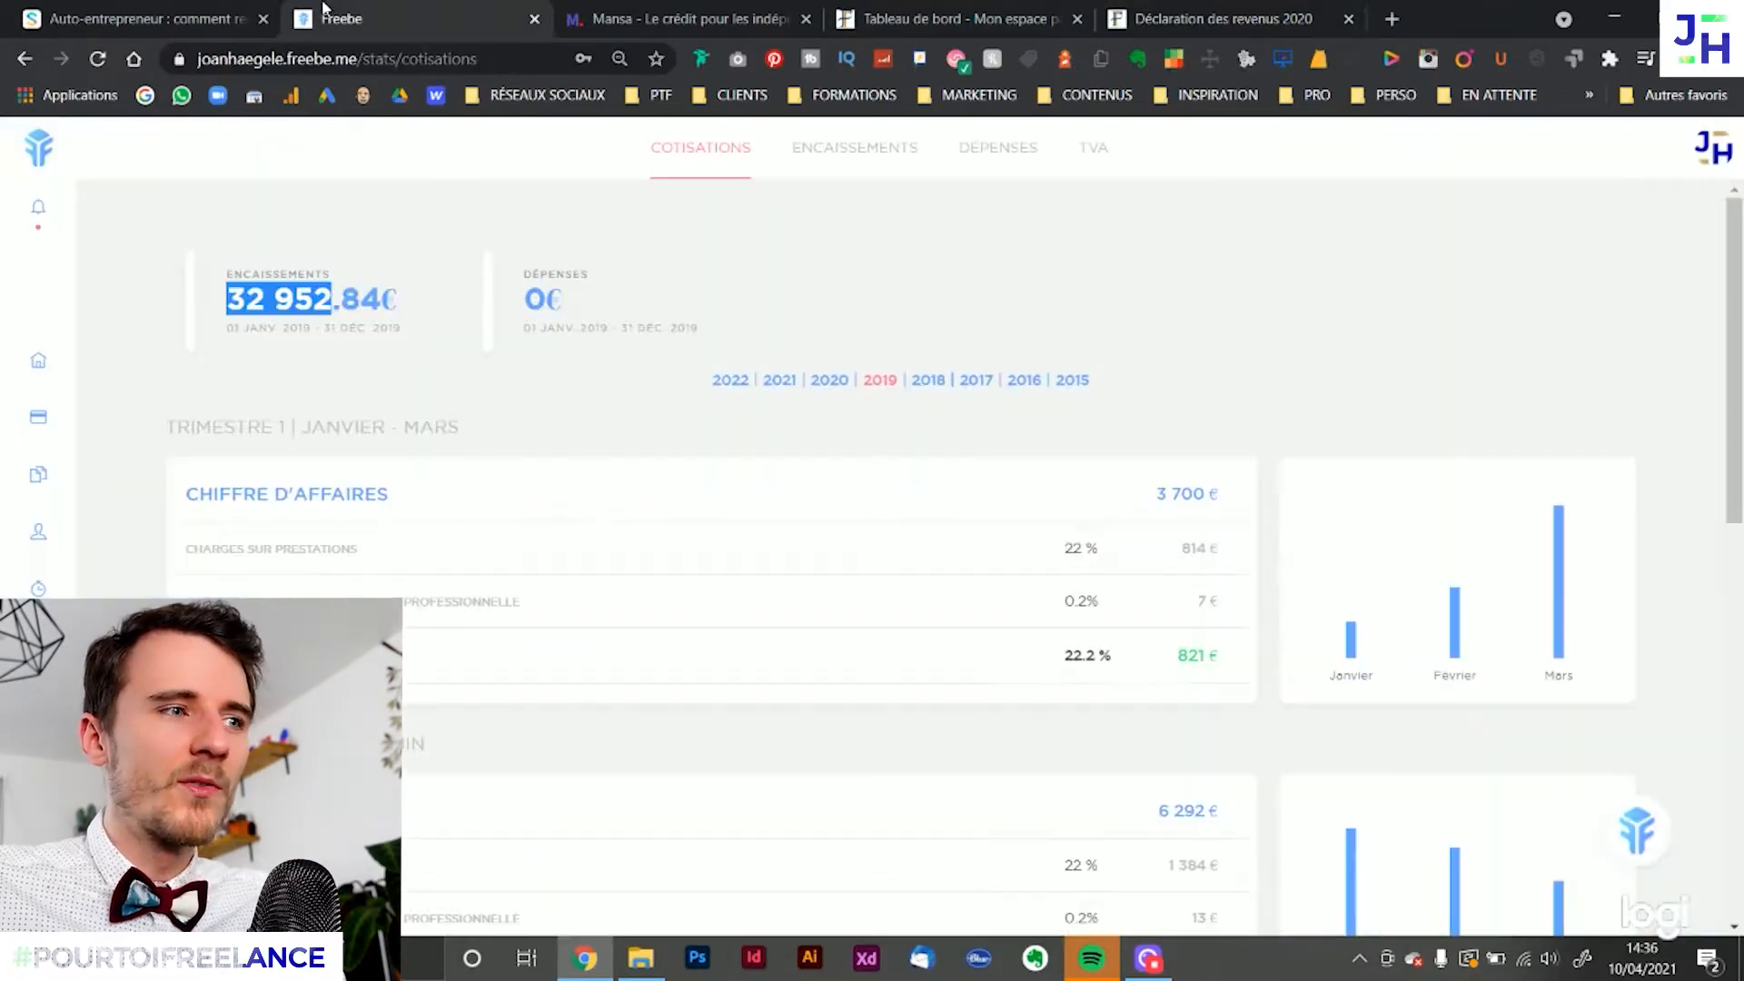
pyautogui.click(1243, 11)
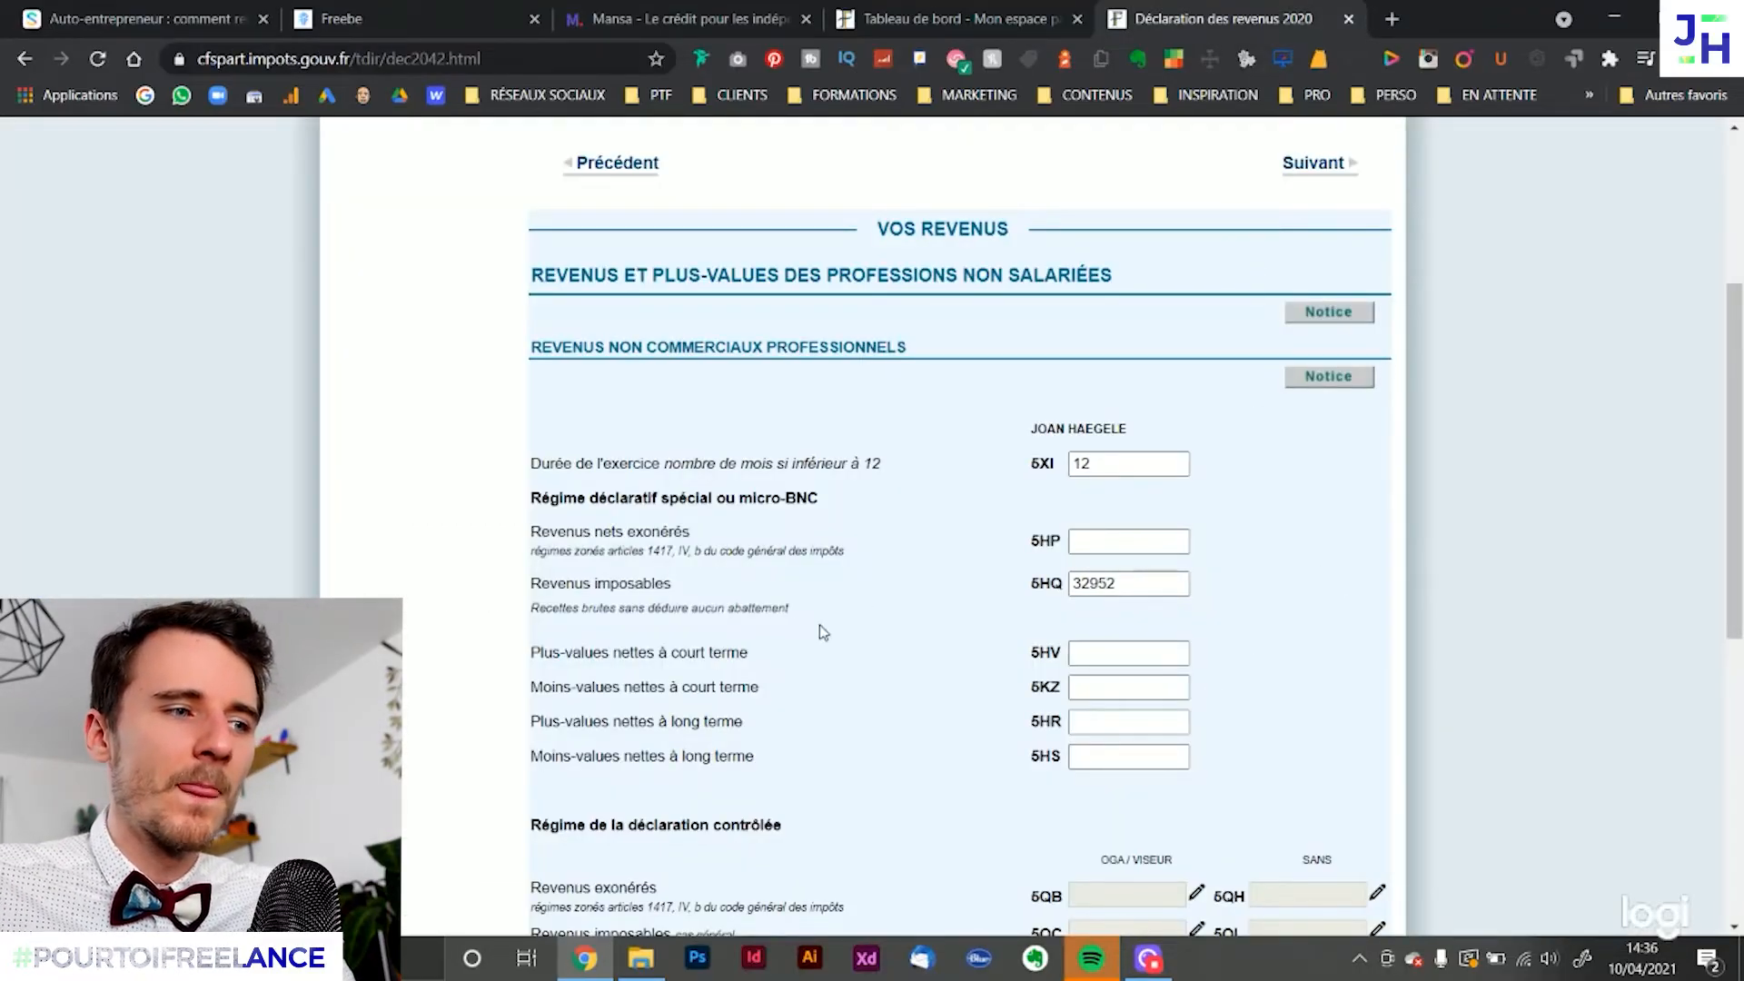
# Recheck the Revenus imposables line and boxes 5HQ and 5XI, and review the Régime de la déclaration contrôlée fields
pyautogui.moveTo(557, 584); pyautogui.dragTo(644, 583)
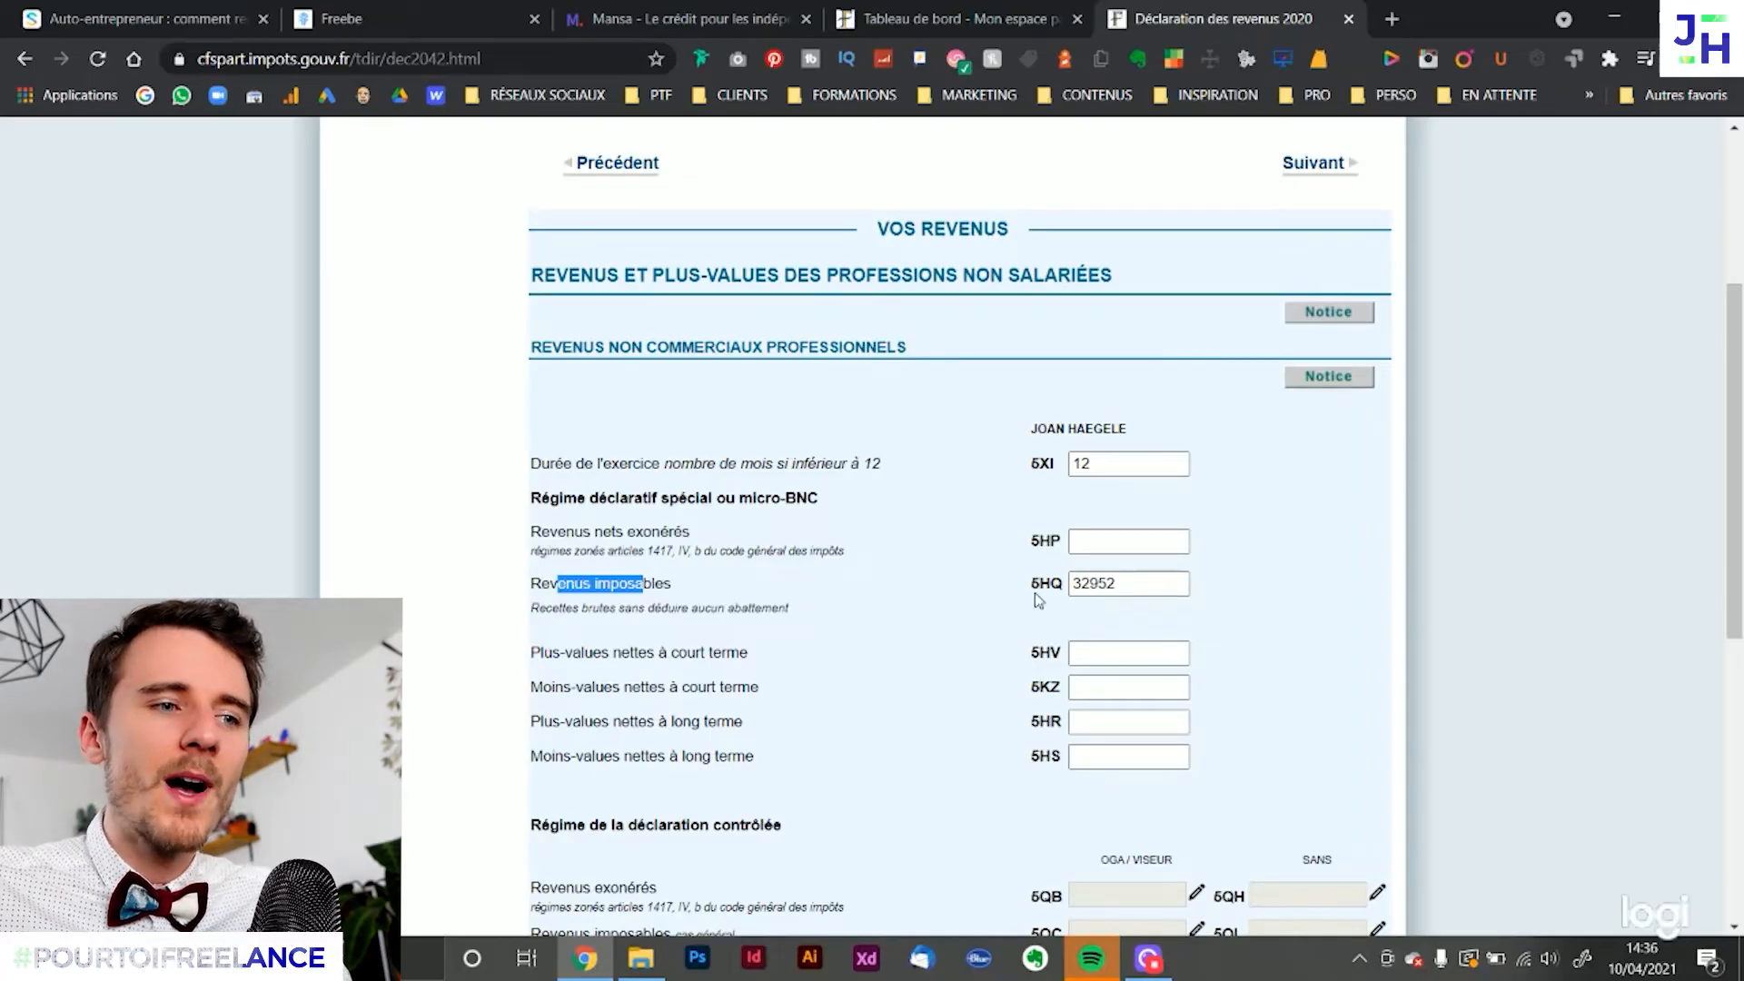
pyautogui.moveTo(1031, 586); pyautogui.dragTo(1071, 591)
pyautogui.moveTo(1027, 464); pyautogui.dragTo(1061, 464)
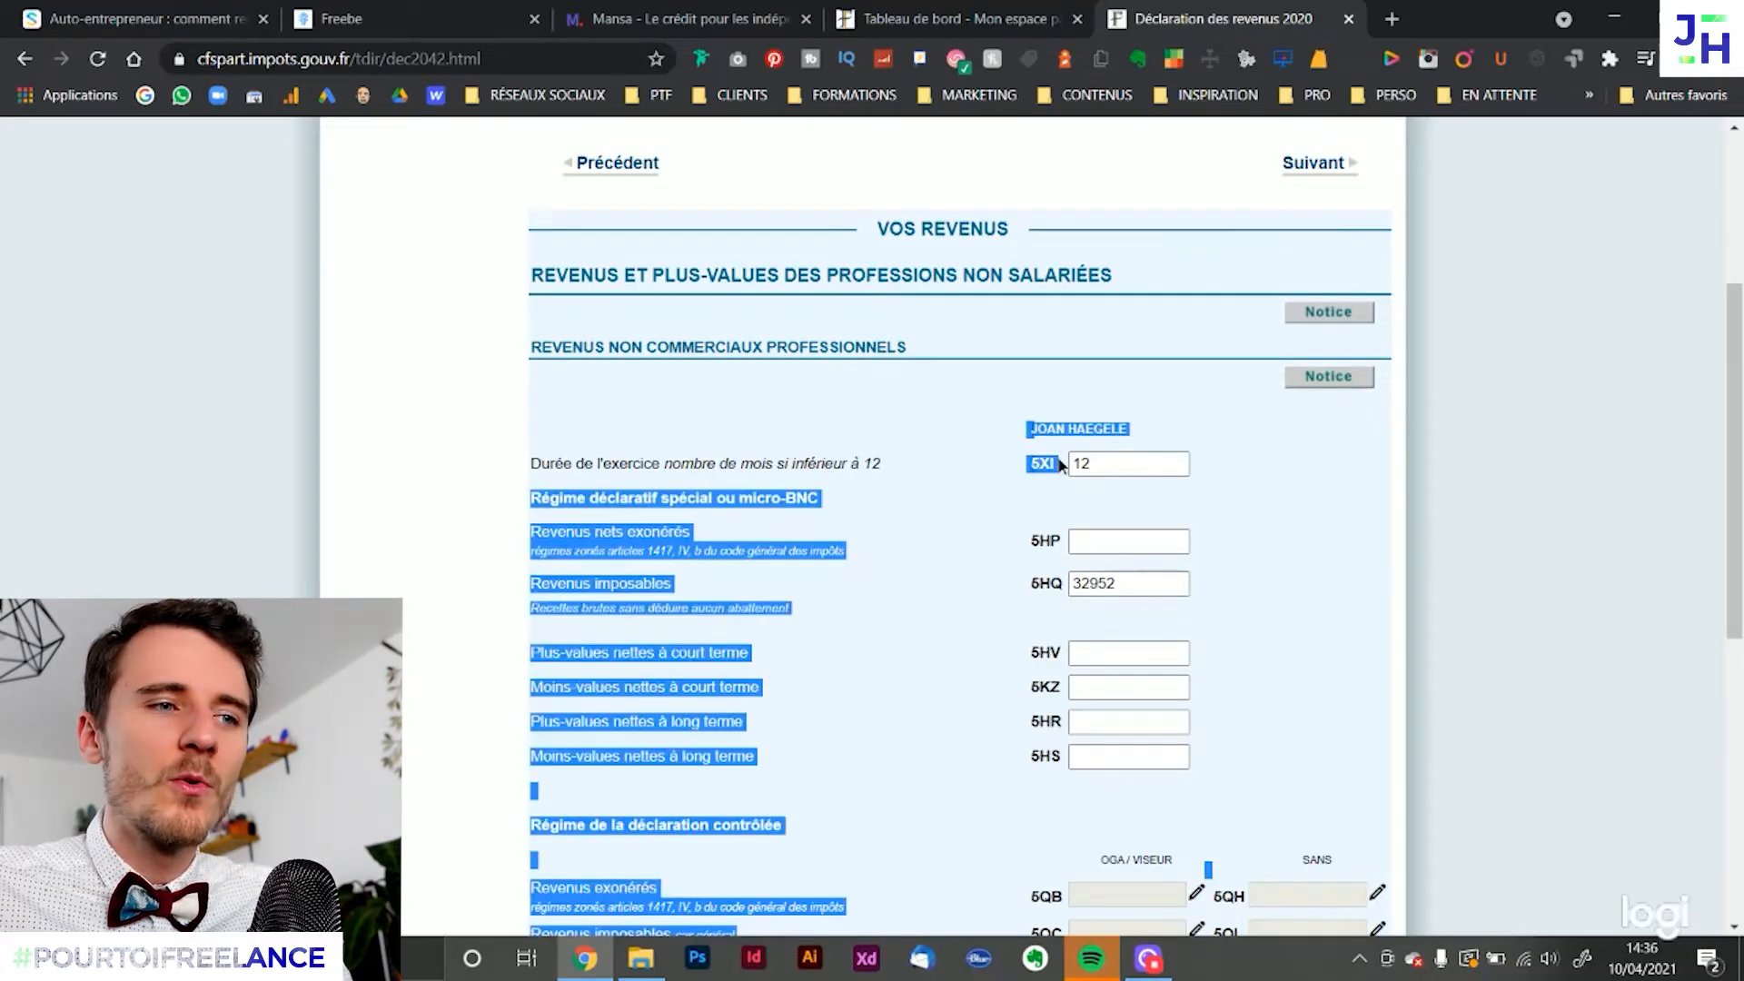
pyautogui.click(1291, 536)
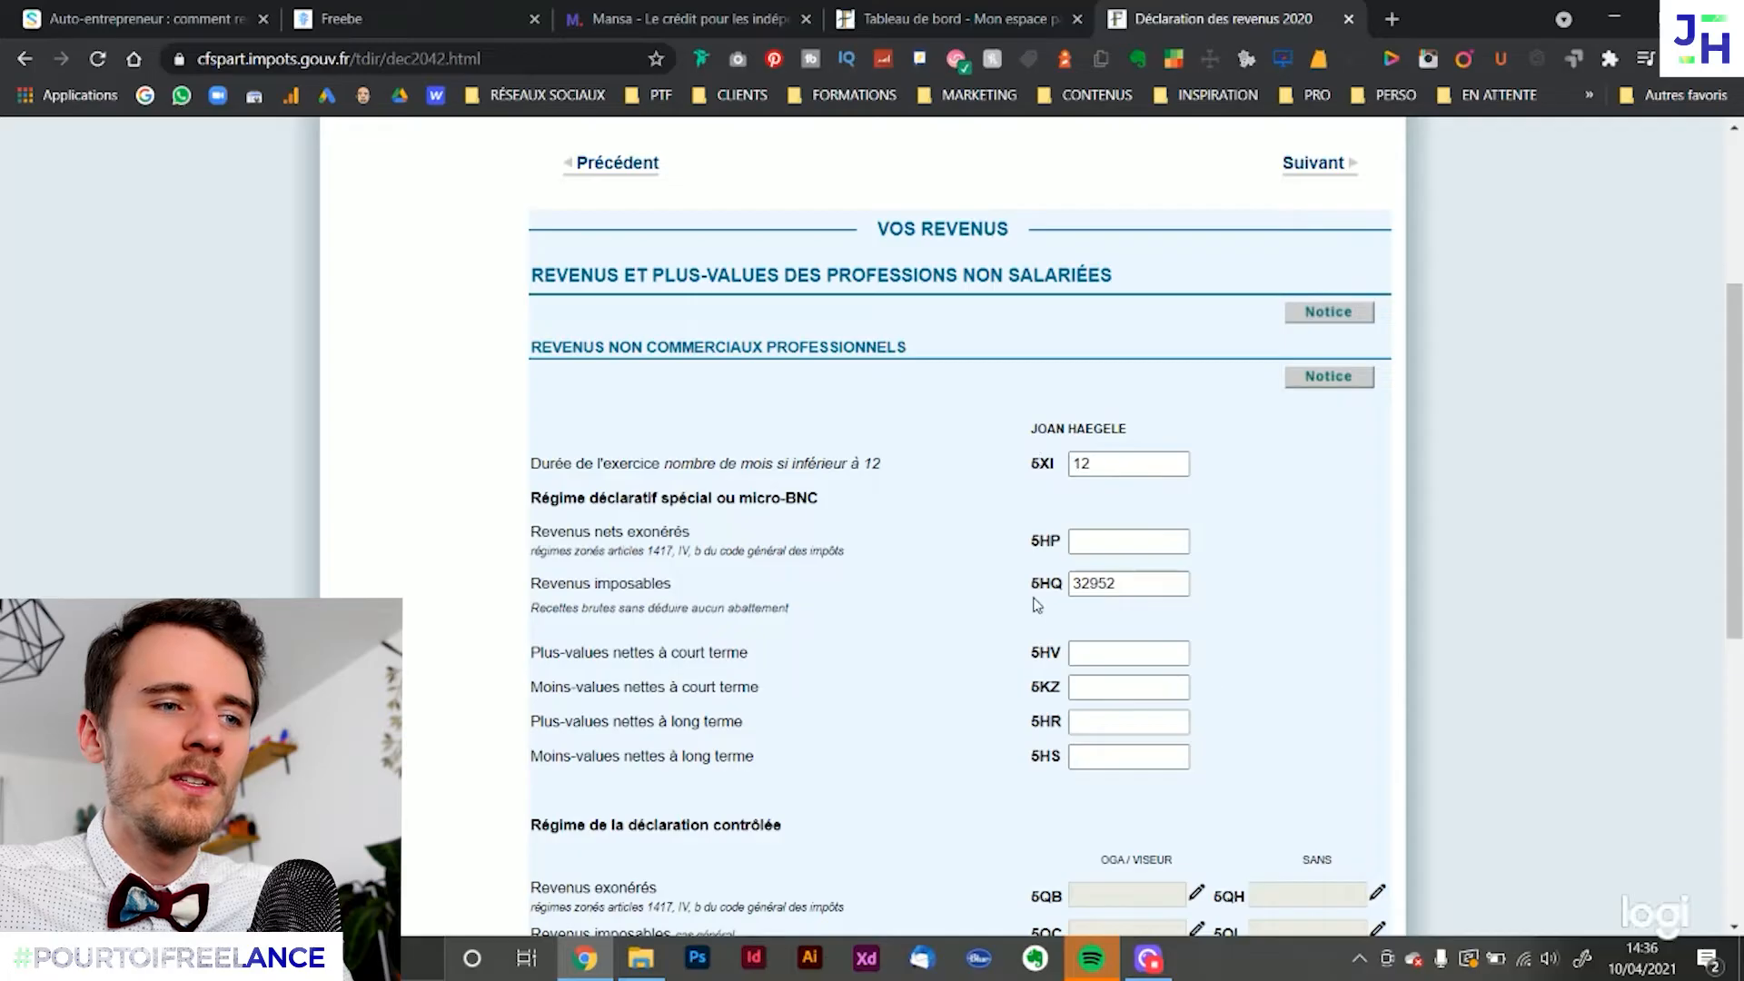
pyautogui.scroll(-7, 1268, 571)
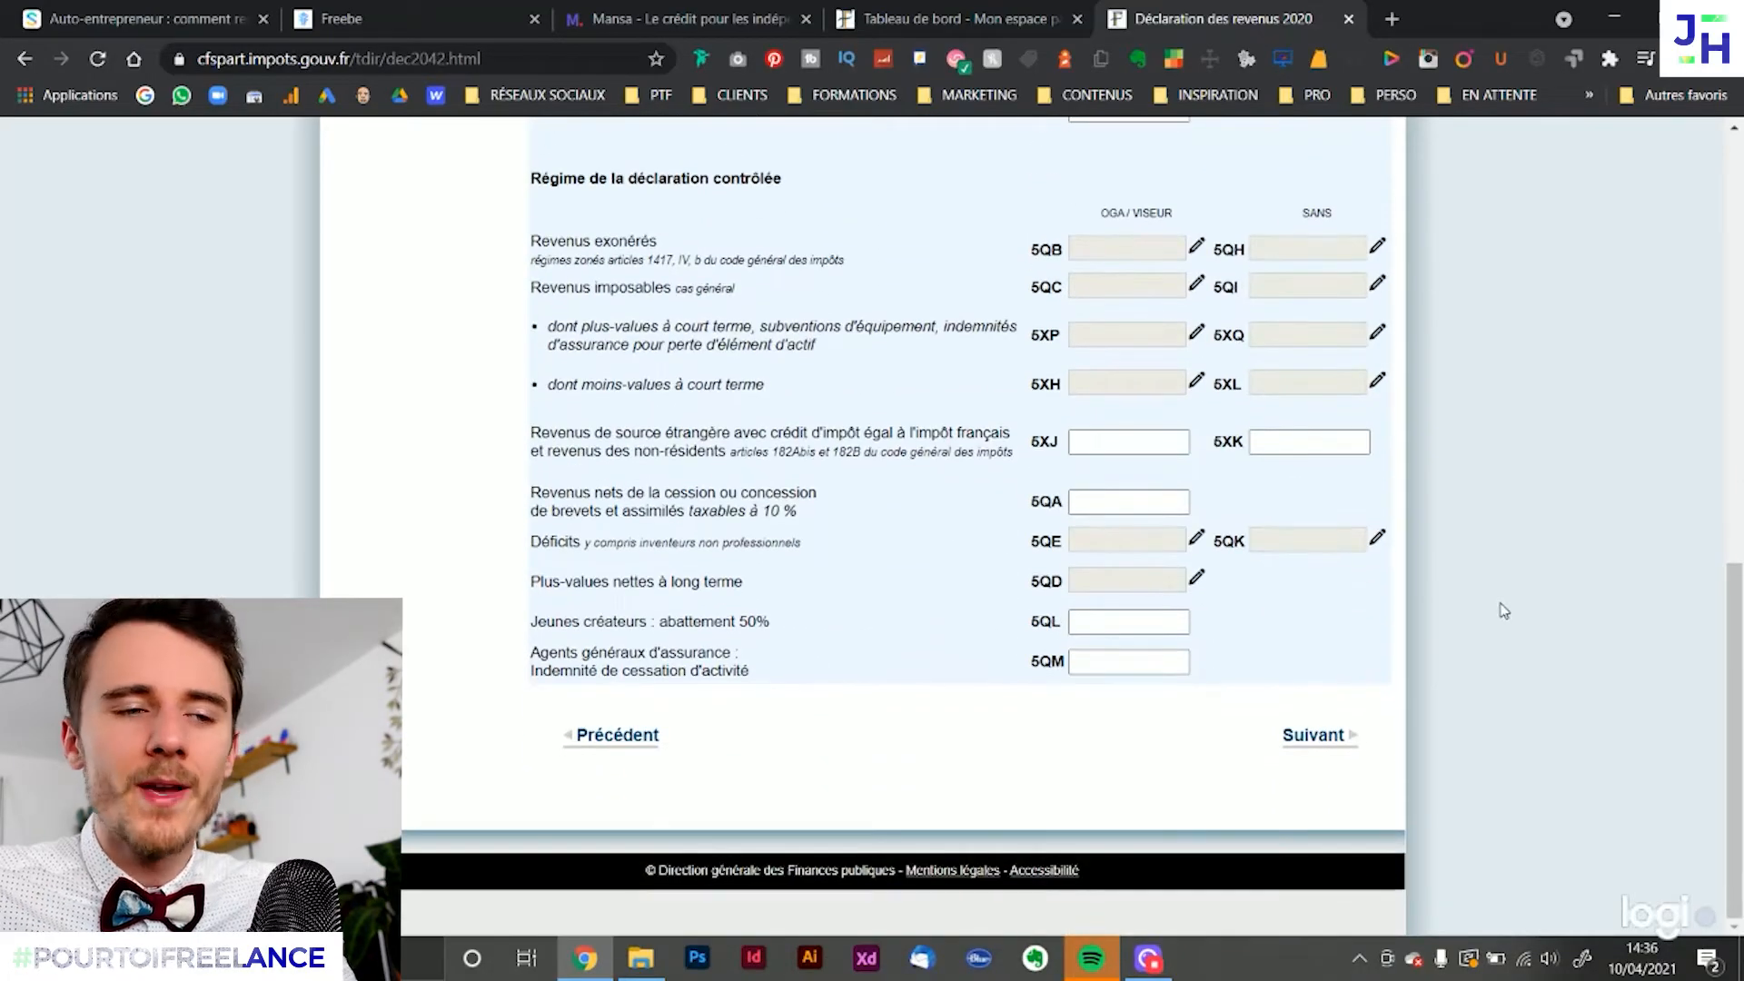
# Continue past the déclaration contrôlée boxes and the business identification page to the BA, BIC, BNC à imposer aux prélèvements sociaux section
pyautogui.click(1330, 741)
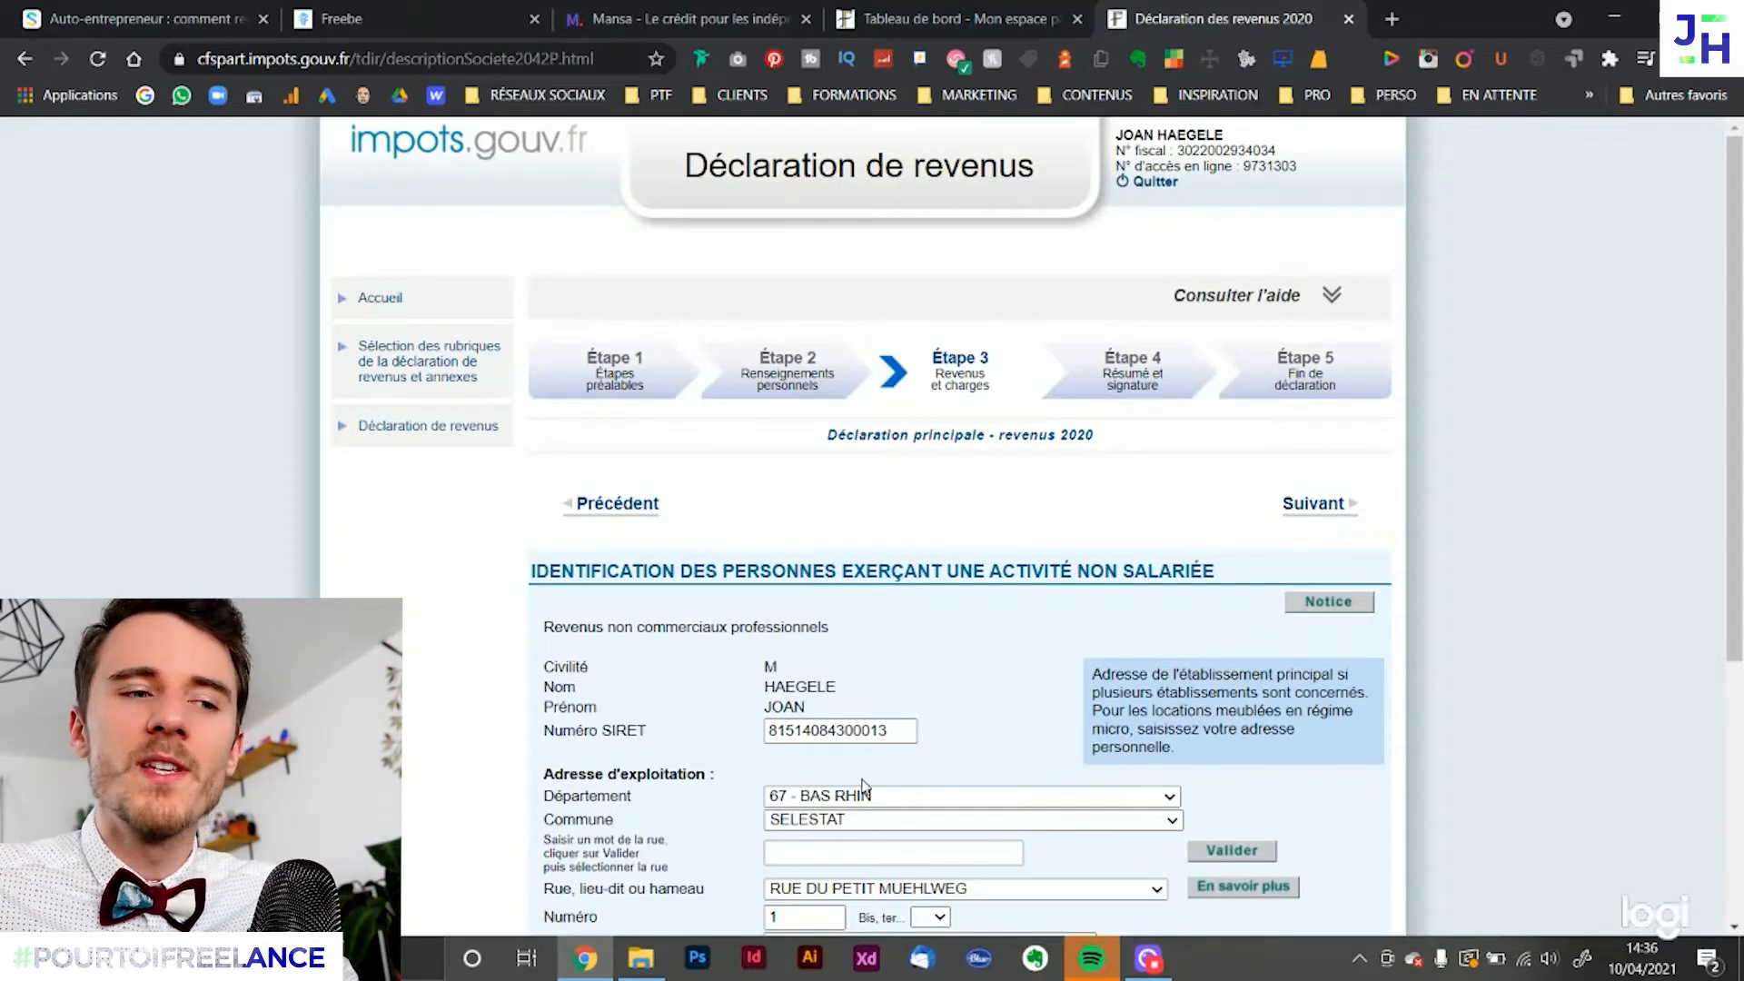
pyautogui.click(1331, 509)
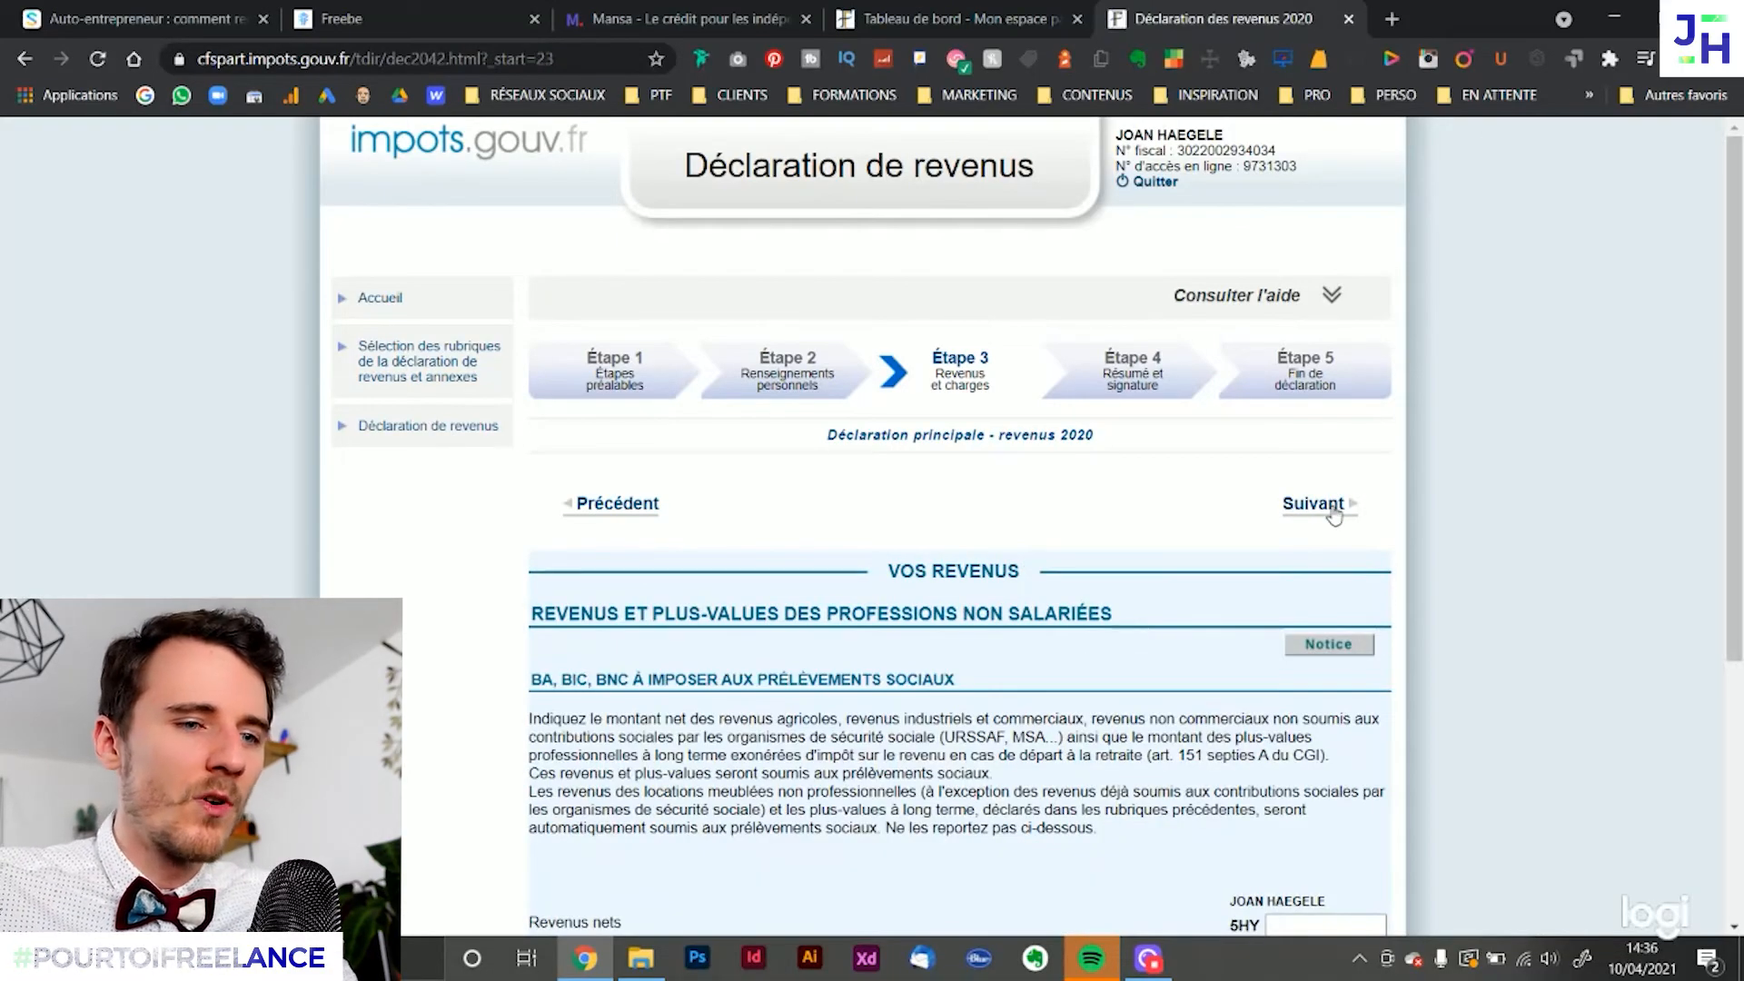
pyautogui.scroll(-2, 1217, 618)
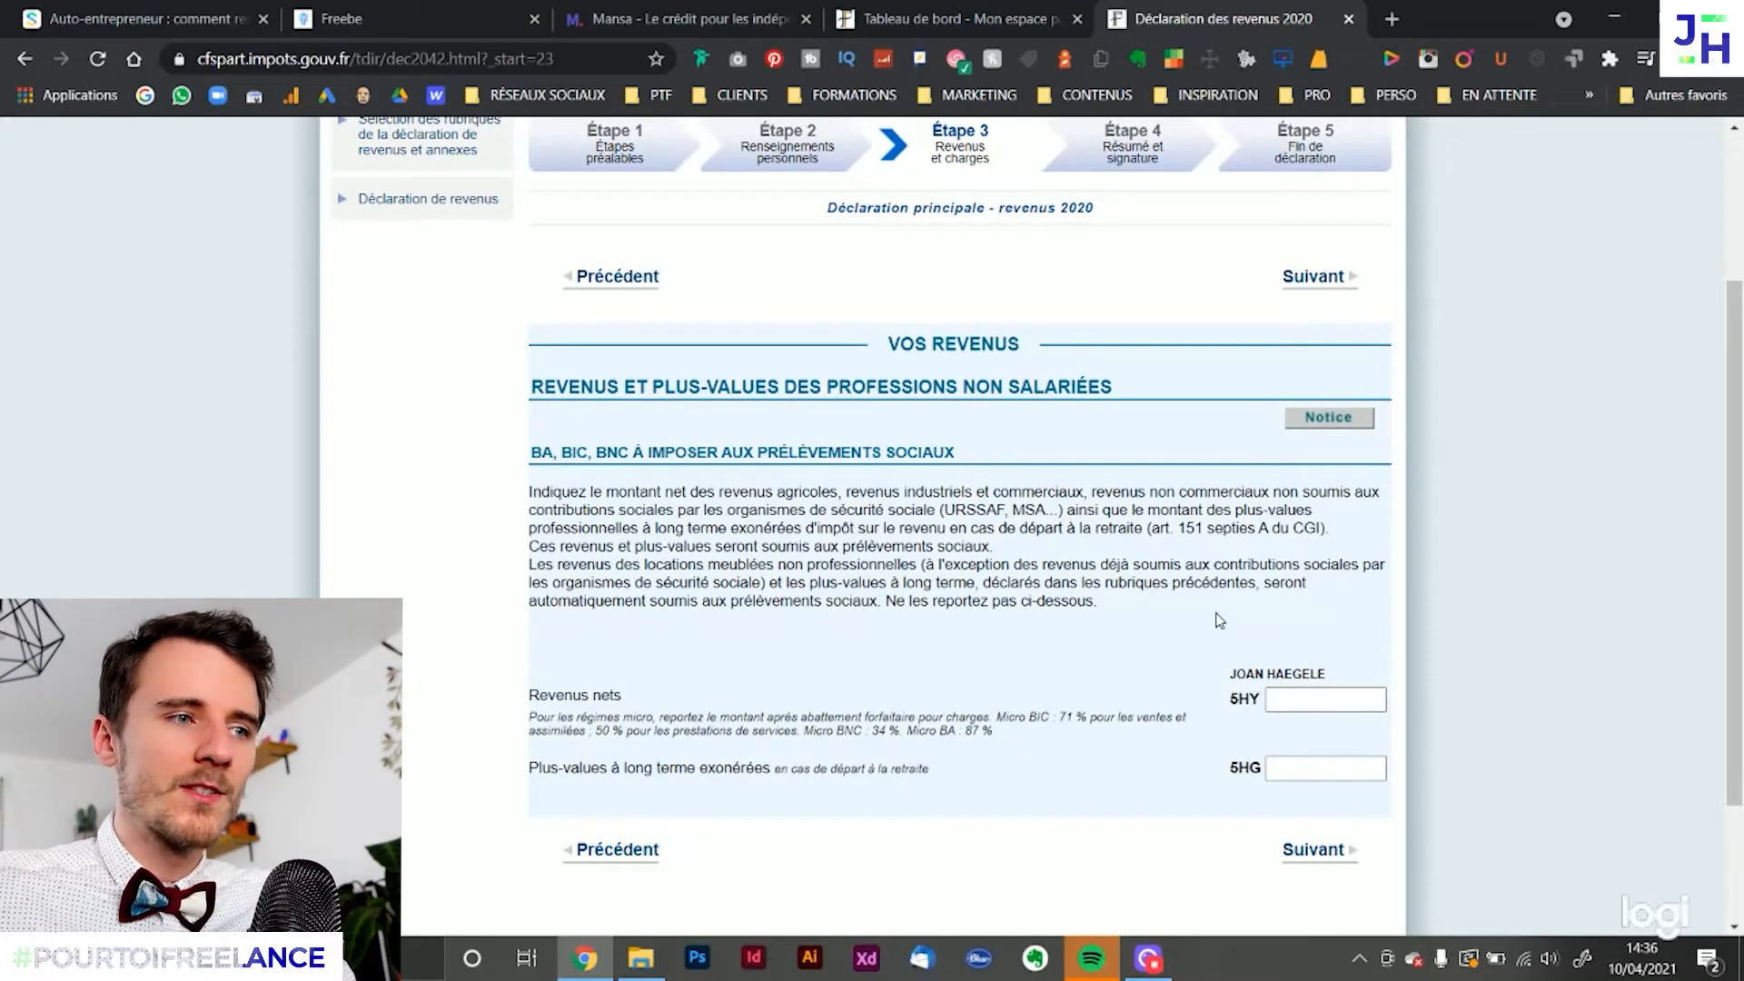
# Read the prélèvements sociaux instructions and the URSSAF condition, leave boxes 5HY and 5HG empty, and continue to Prélèvement à la source
pyautogui.moveTo(888, 344); pyautogui.dragTo(993, 346)
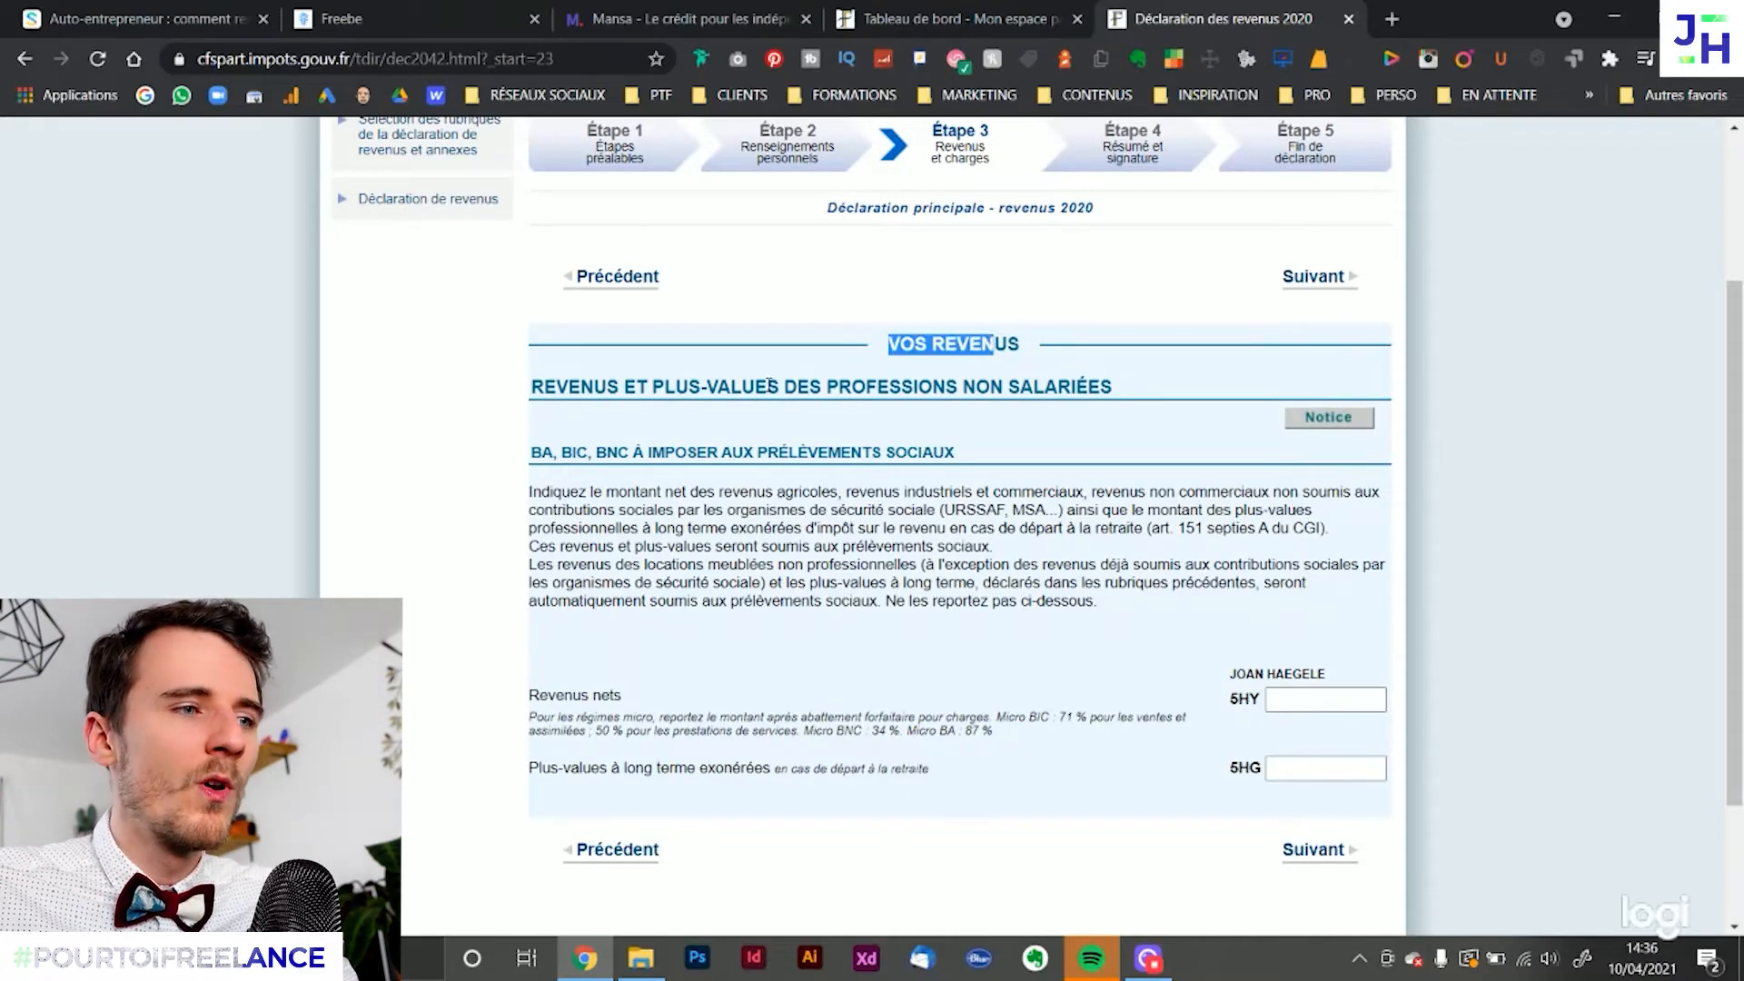
pyautogui.moveTo(567, 389); pyautogui.dragTo(1138, 392)
pyautogui.click(1138, 393)
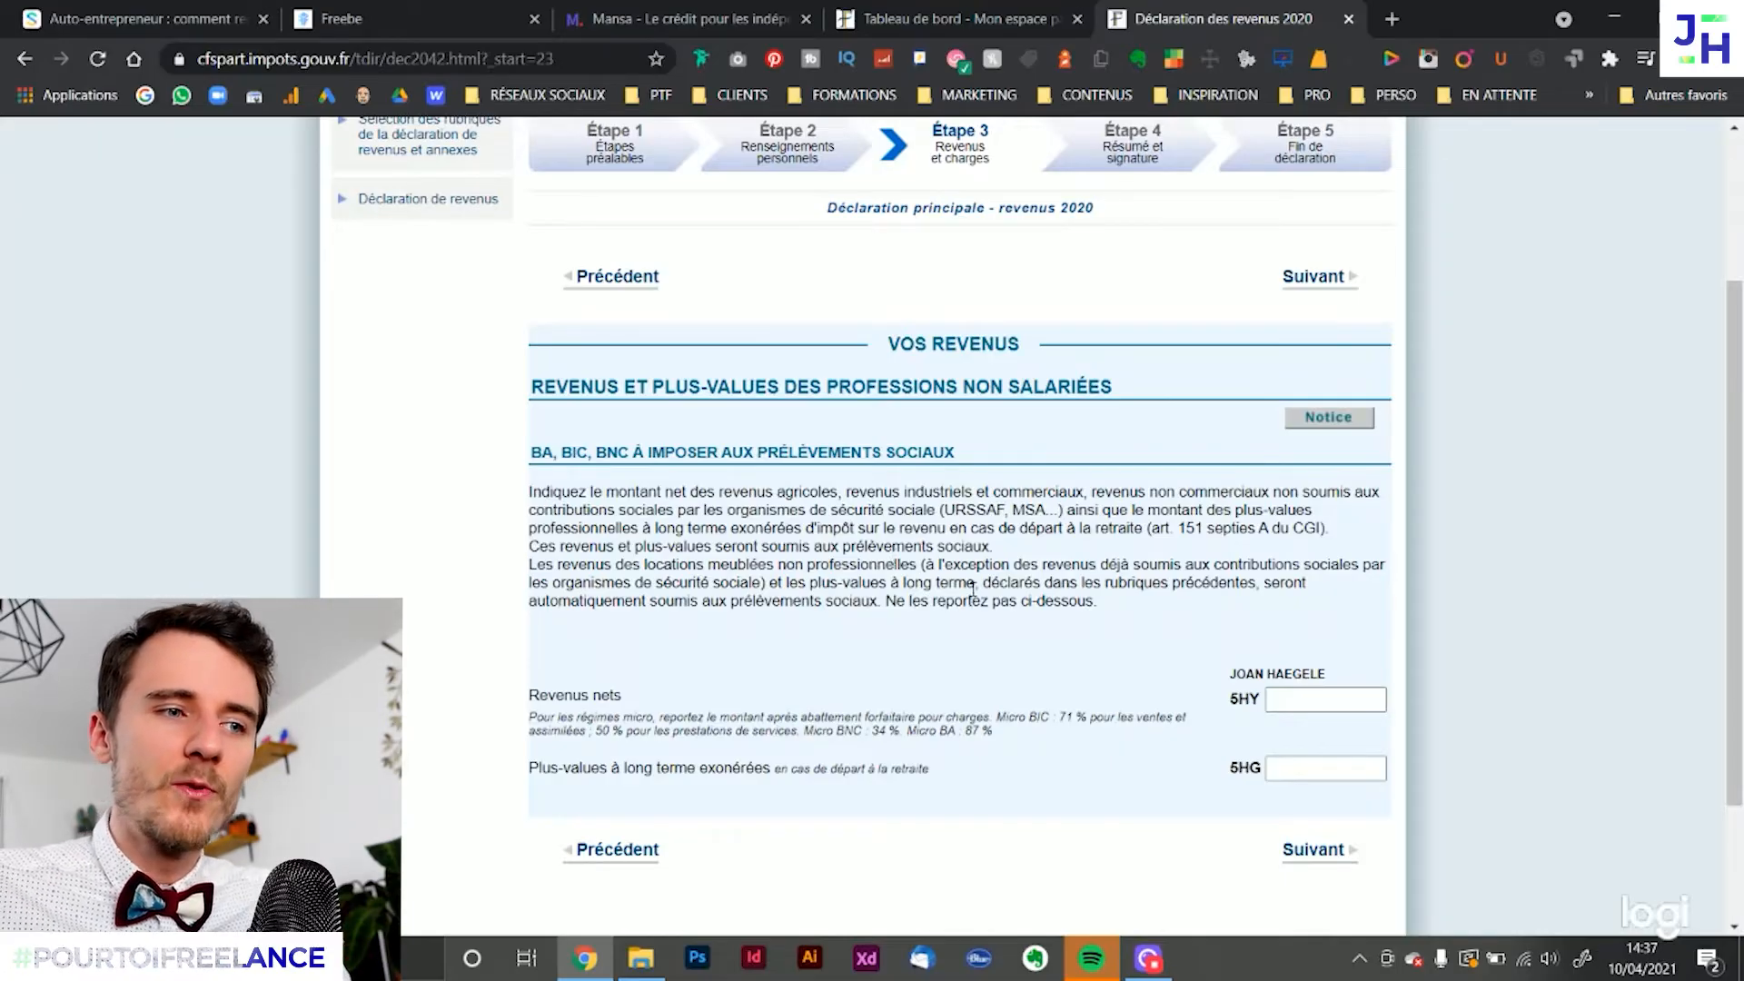
pyautogui.moveTo(988, 601); pyautogui.dragTo(822, 491)
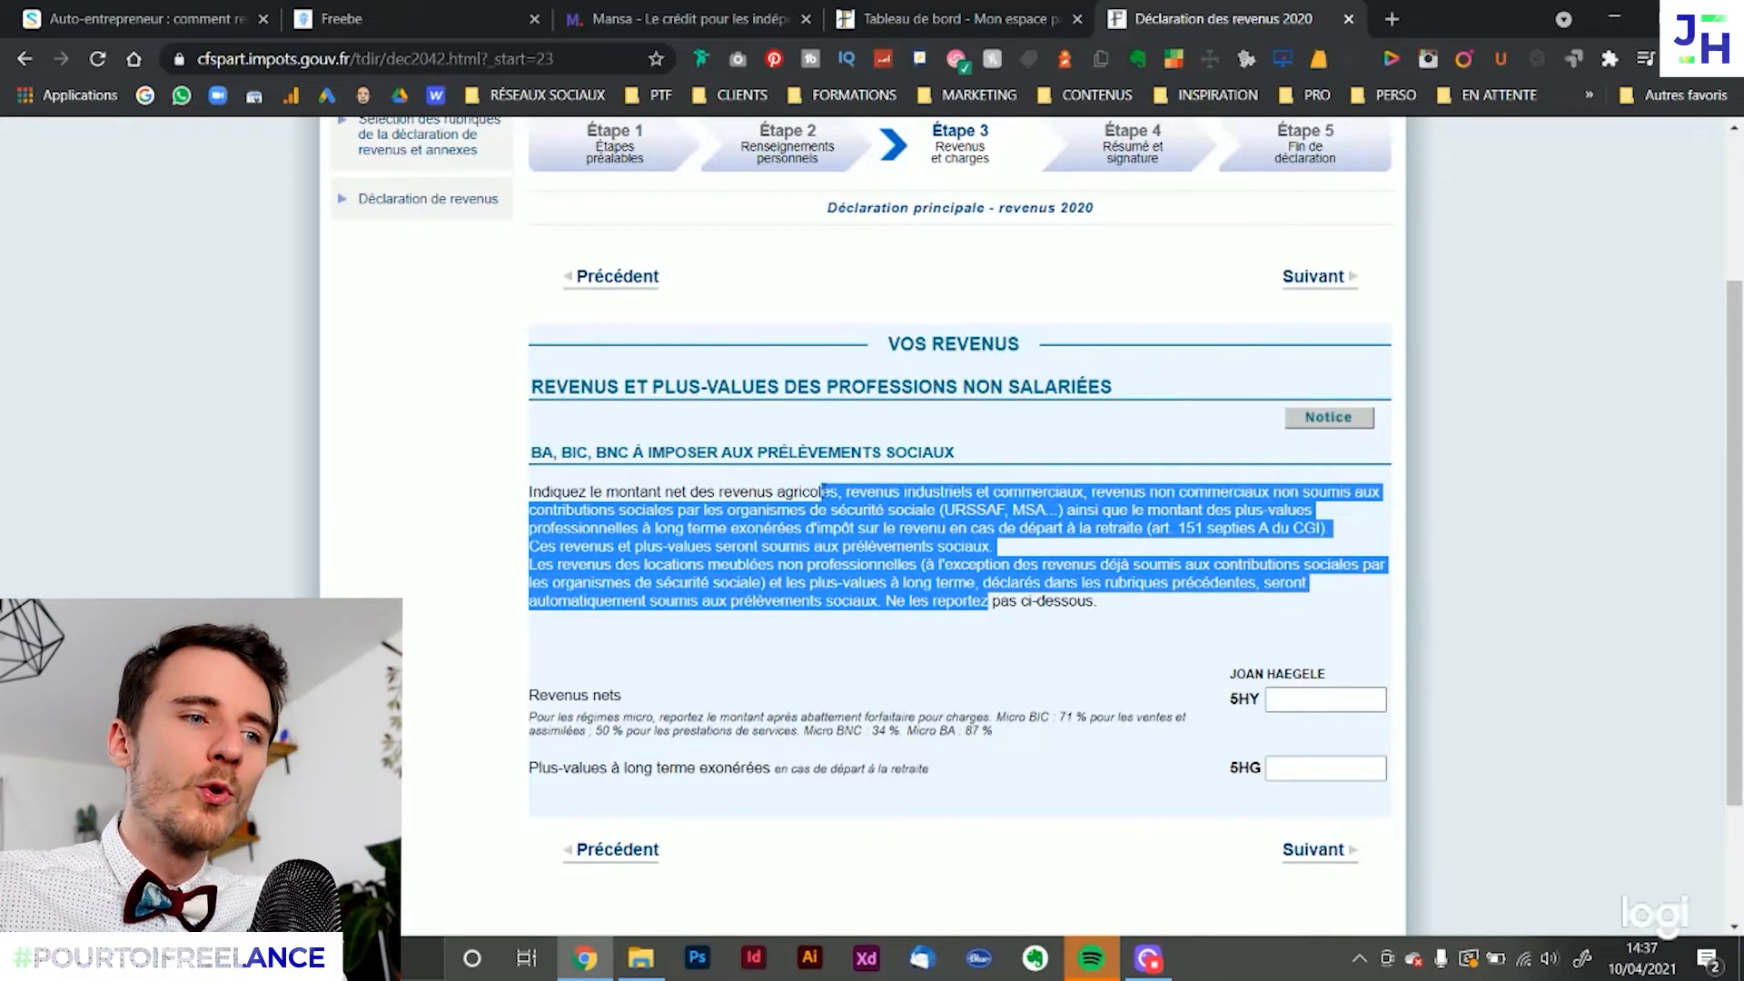
pyautogui.click(1126, 465)
pyautogui.moveTo(945, 509); pyautogui.dragTo(1005, 510)
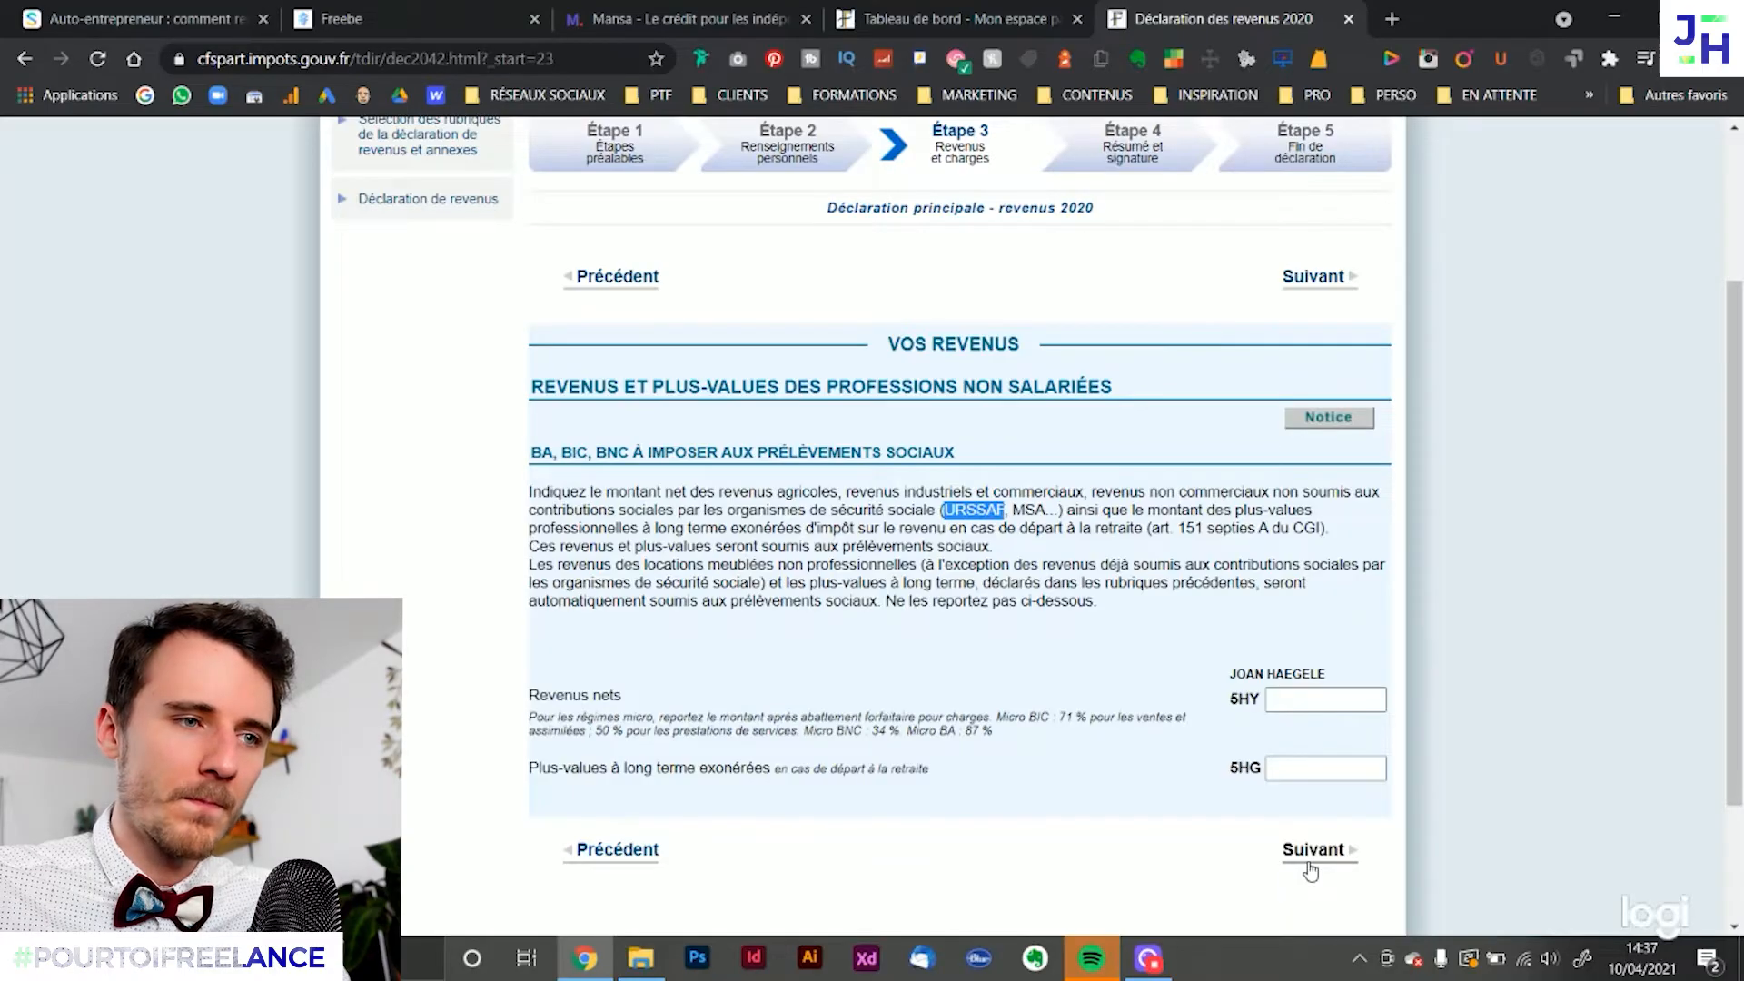
pyautogui.click(1255, 636)
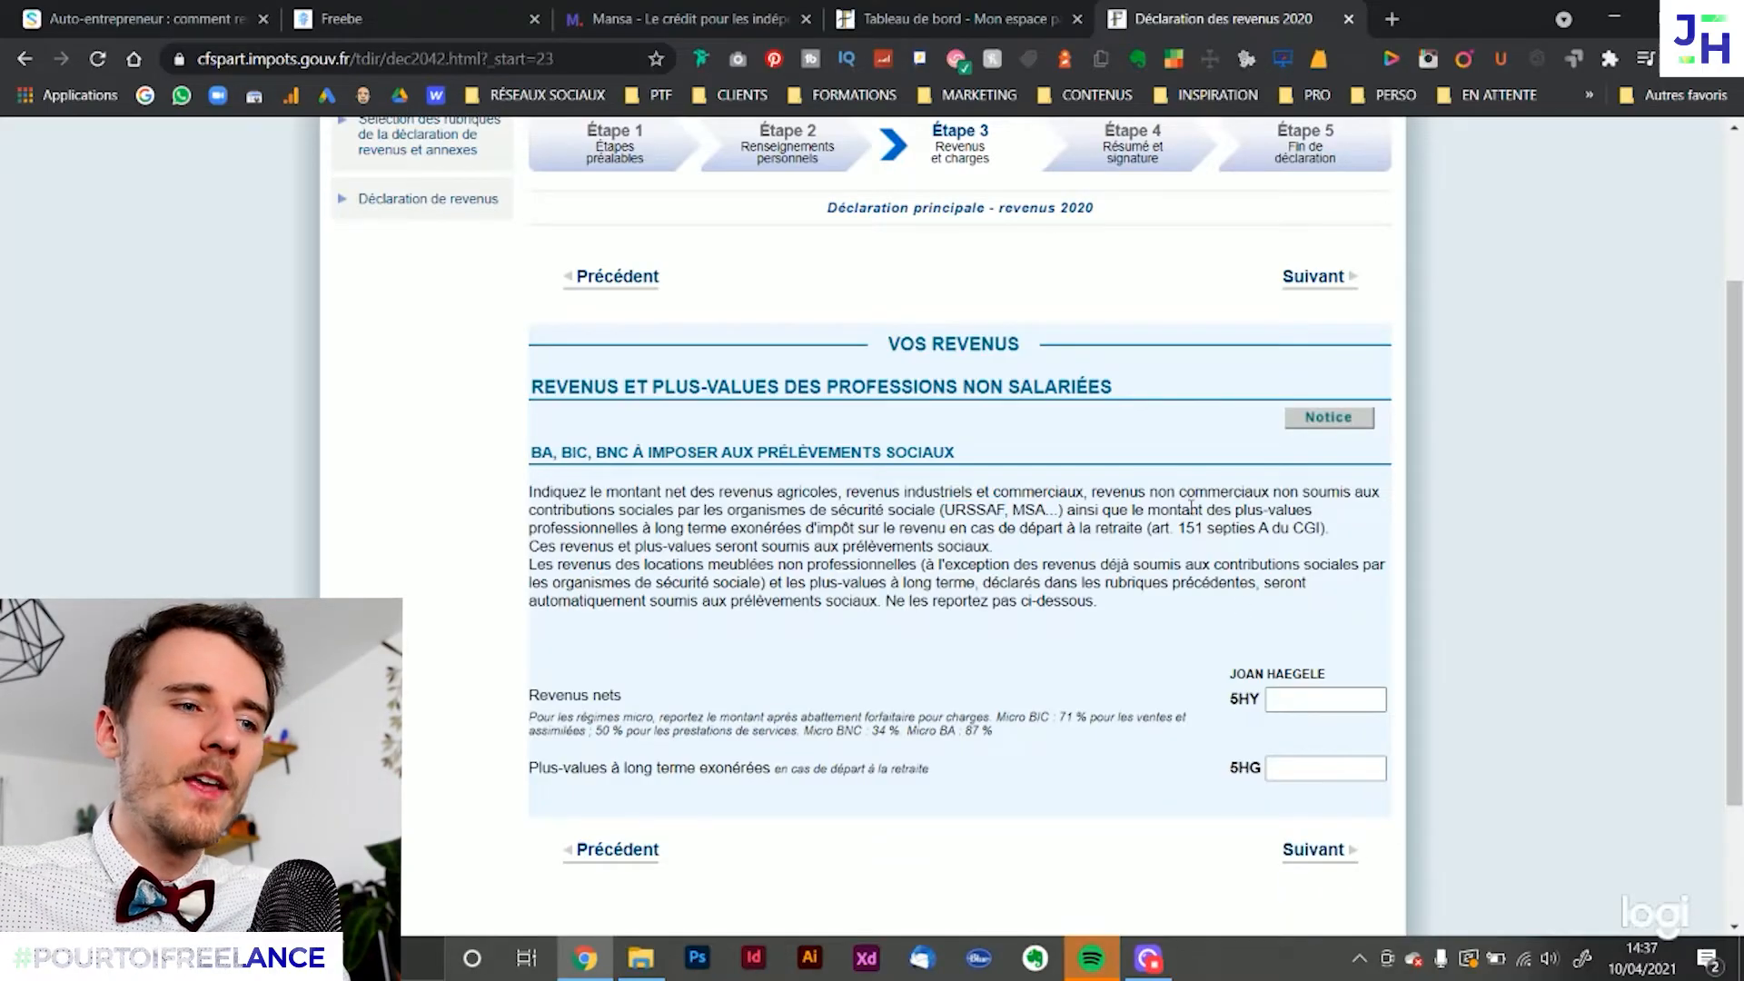
pyautogui.click(1318, 854)
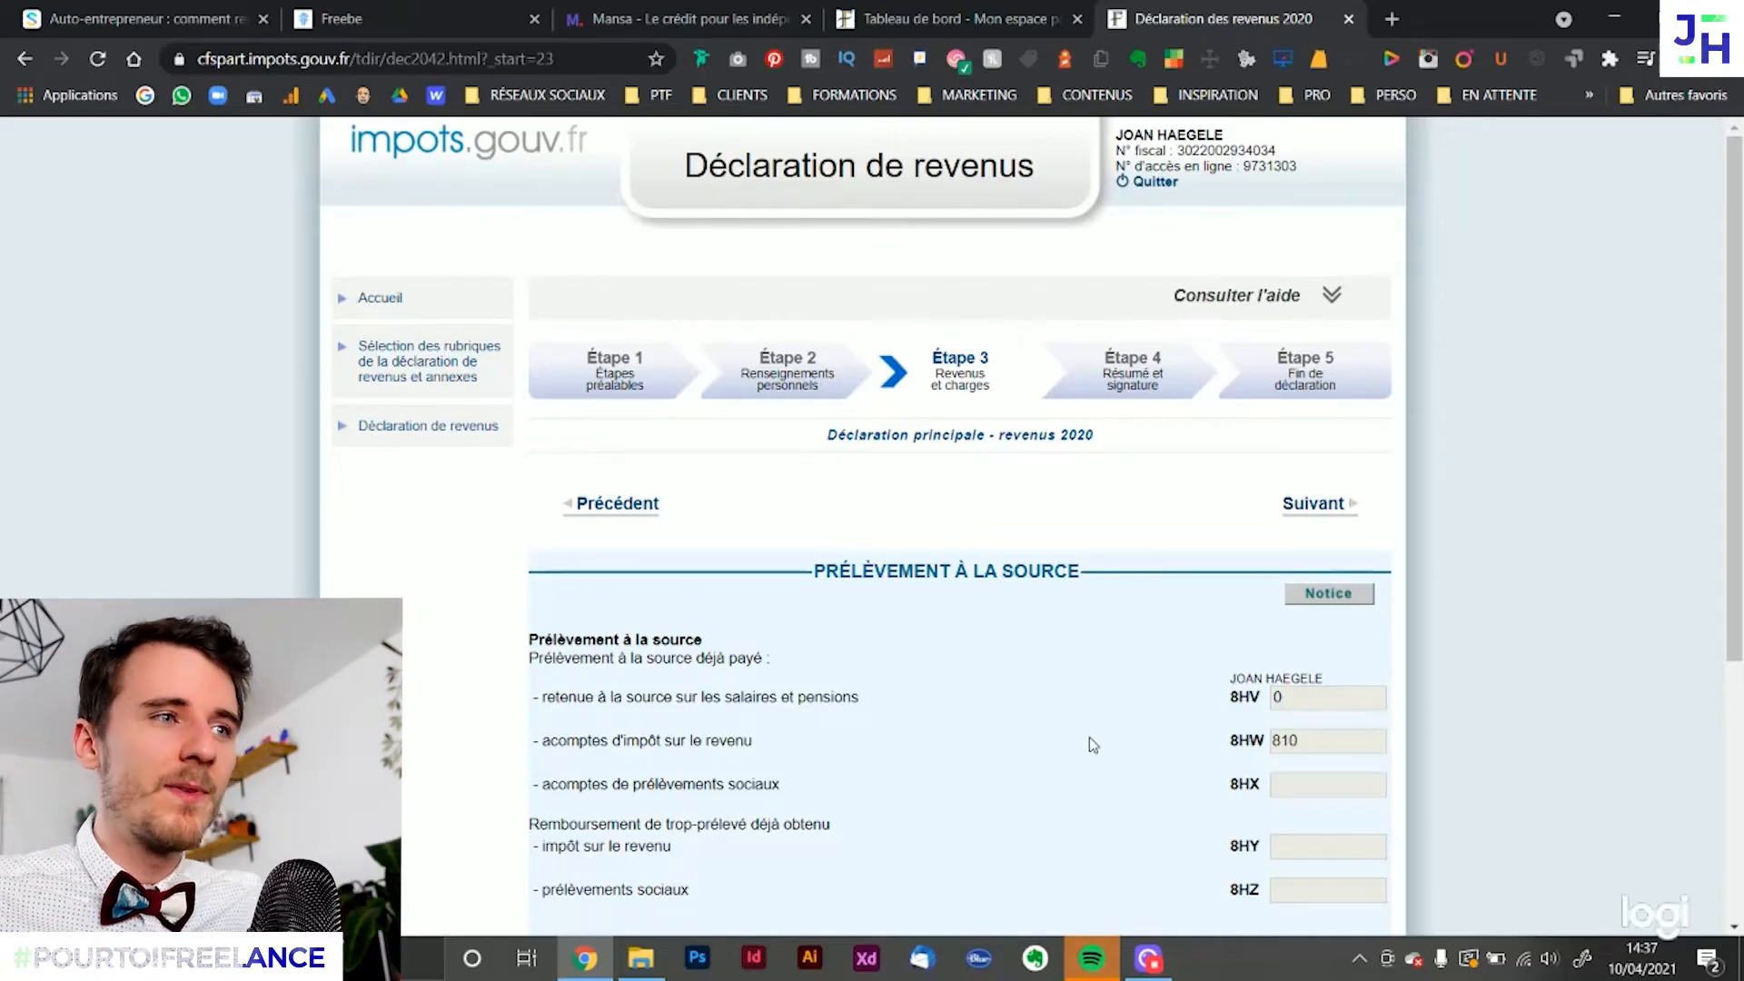
# Switch to the Mansa site and set the loan amount in the eligibility test to 10 000 €
pyautogui.click(636, 18)
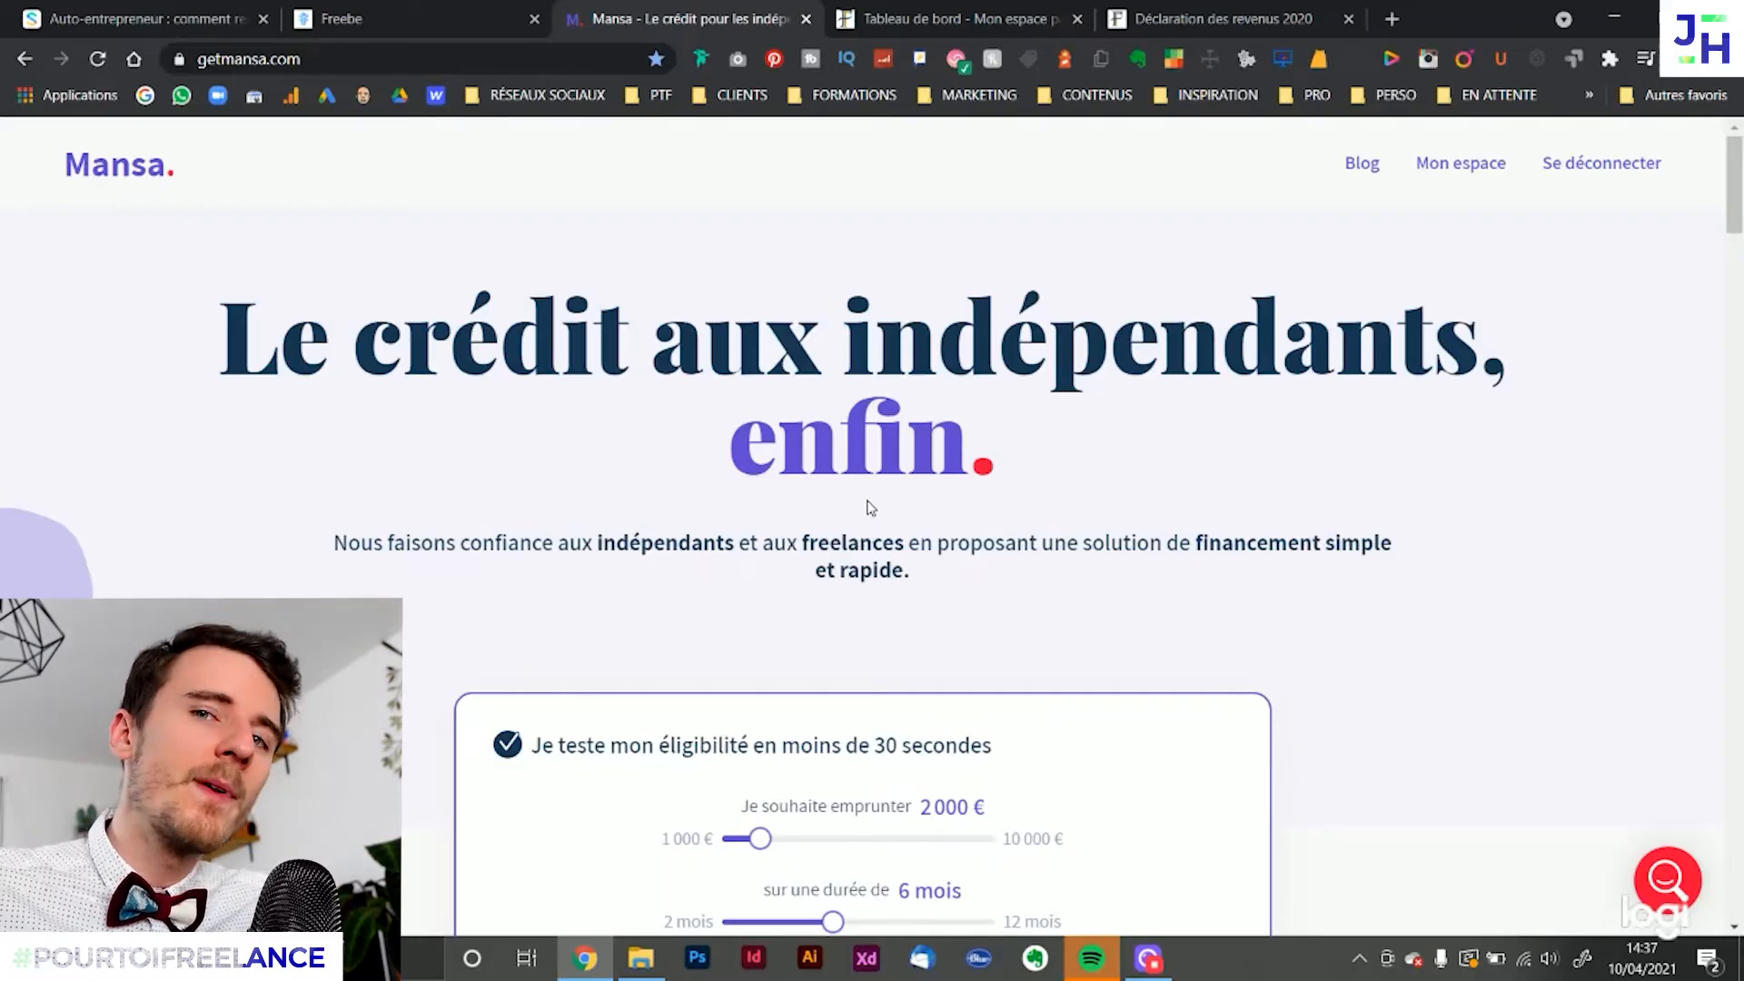
pyautogui.scroll(-1, 890, 496)
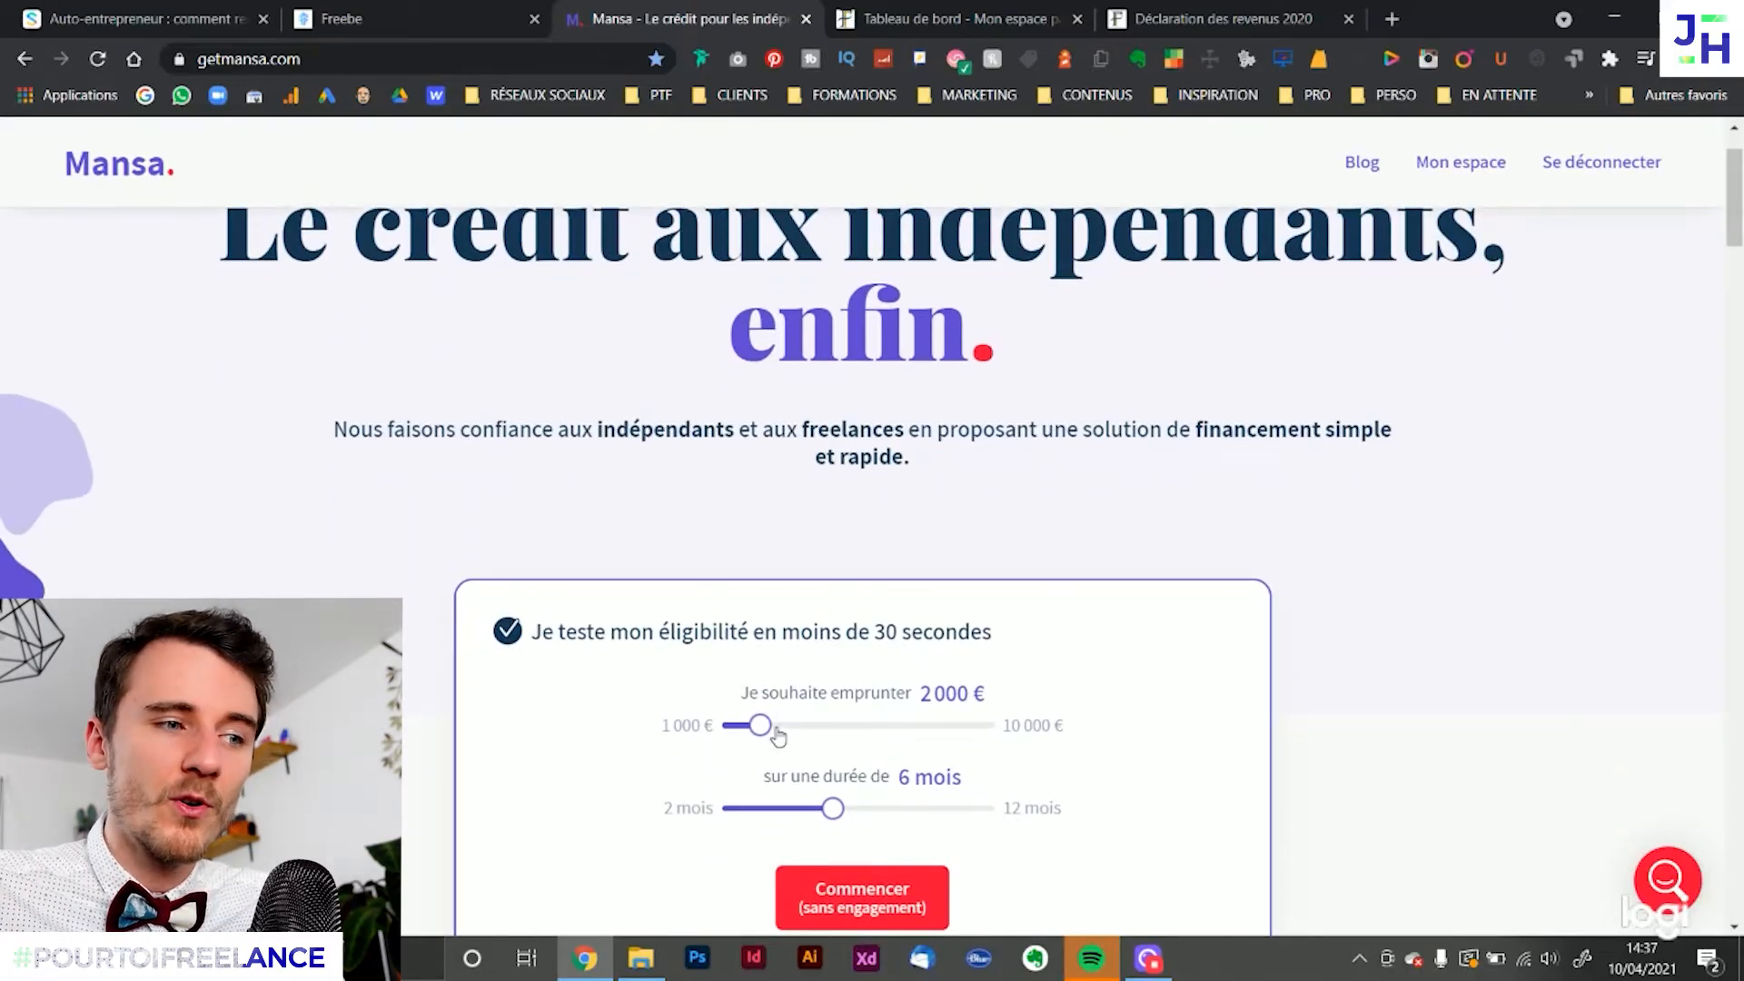
pyautogui.moveTo(775, 730); pyautogui.dragTo(1061, 717)
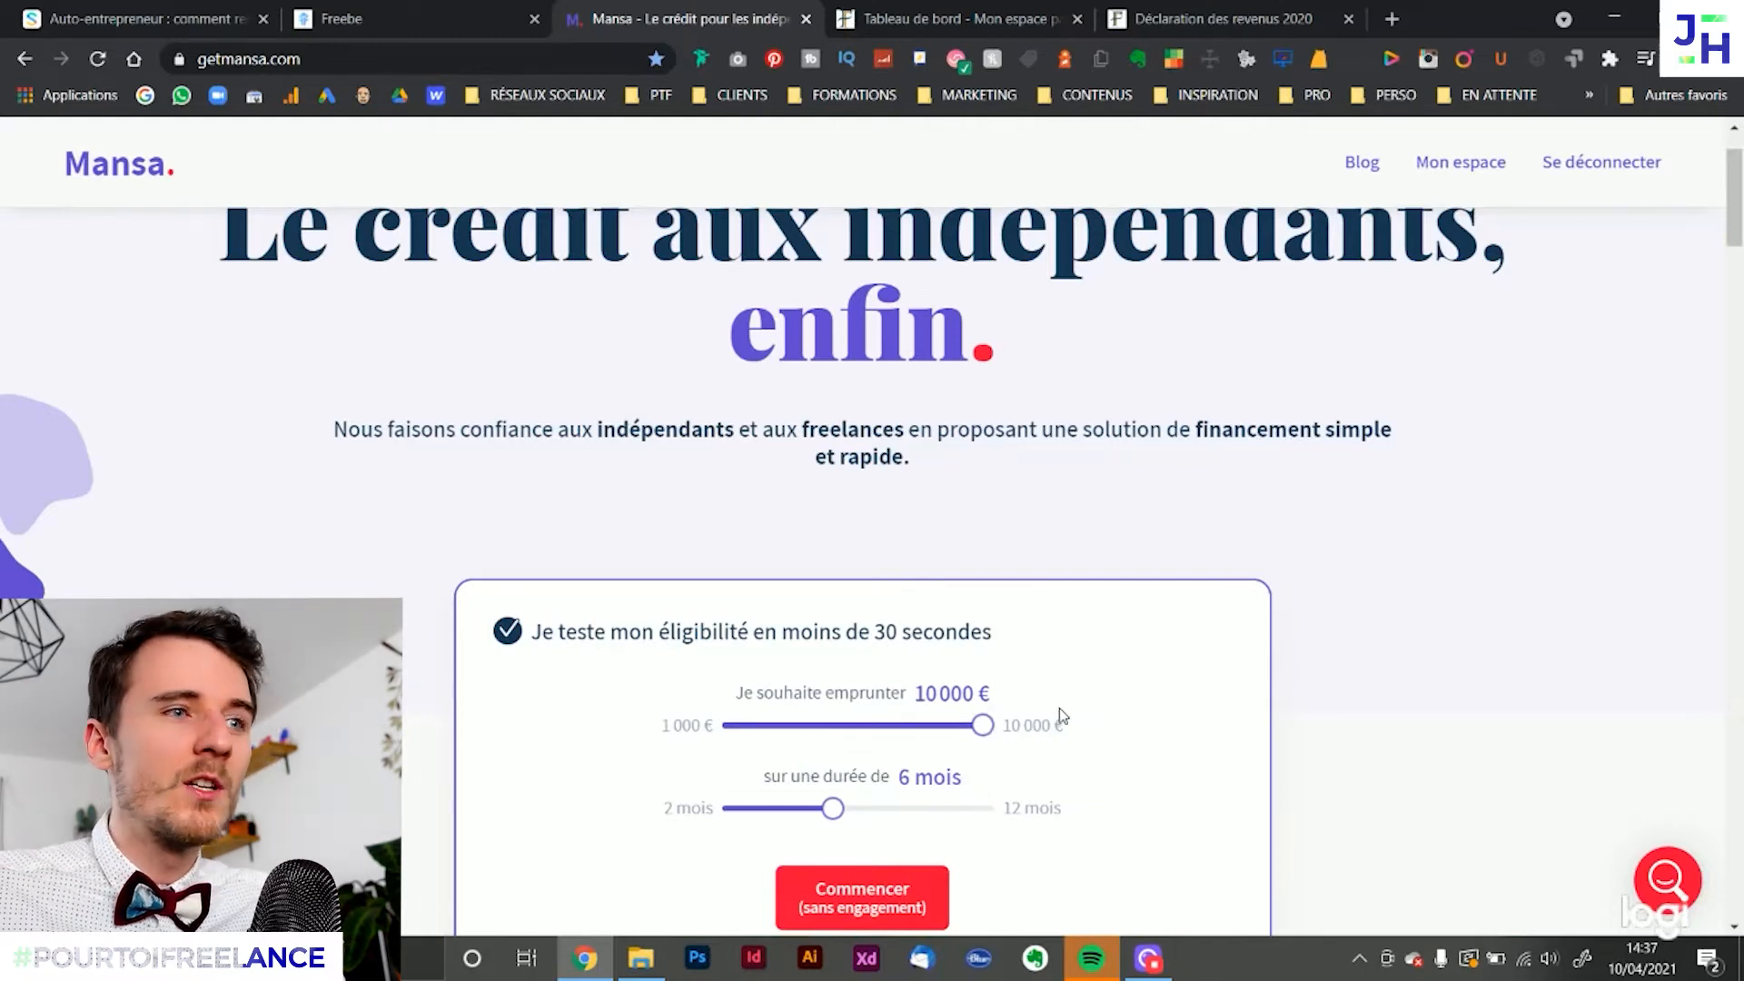
pyautogui.scroll(1, 1087, 708)
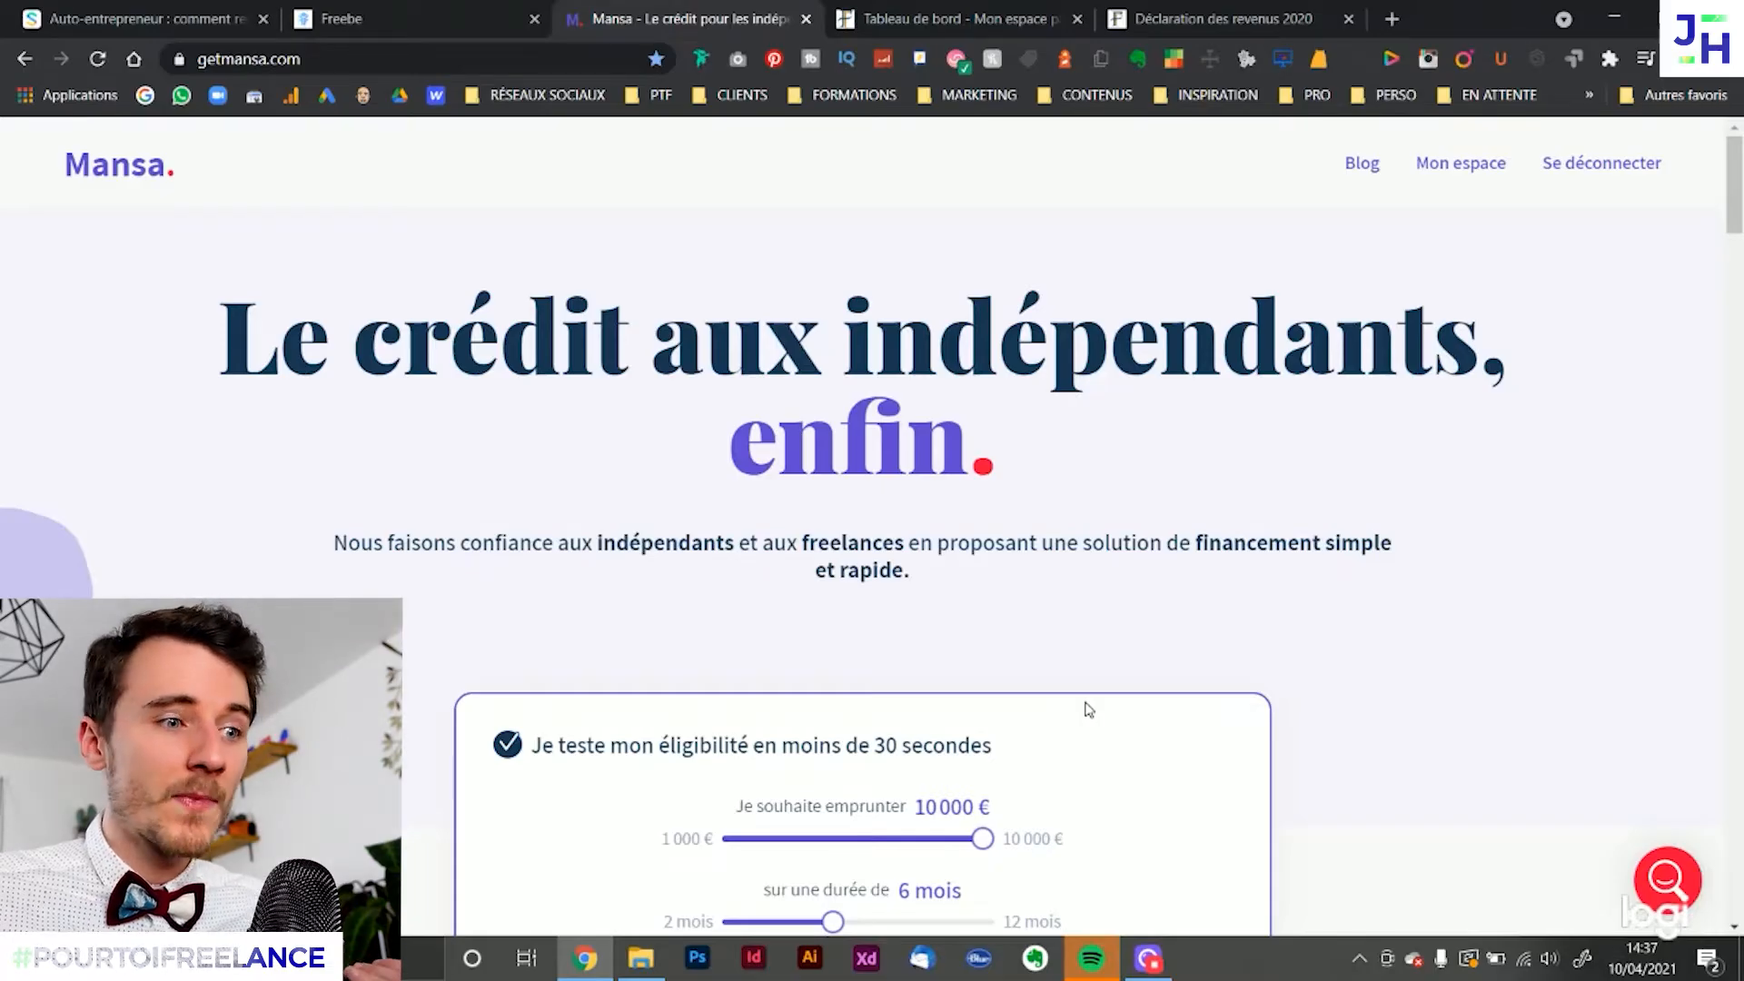
pyautogui.scroll(-2, 1086, 709)
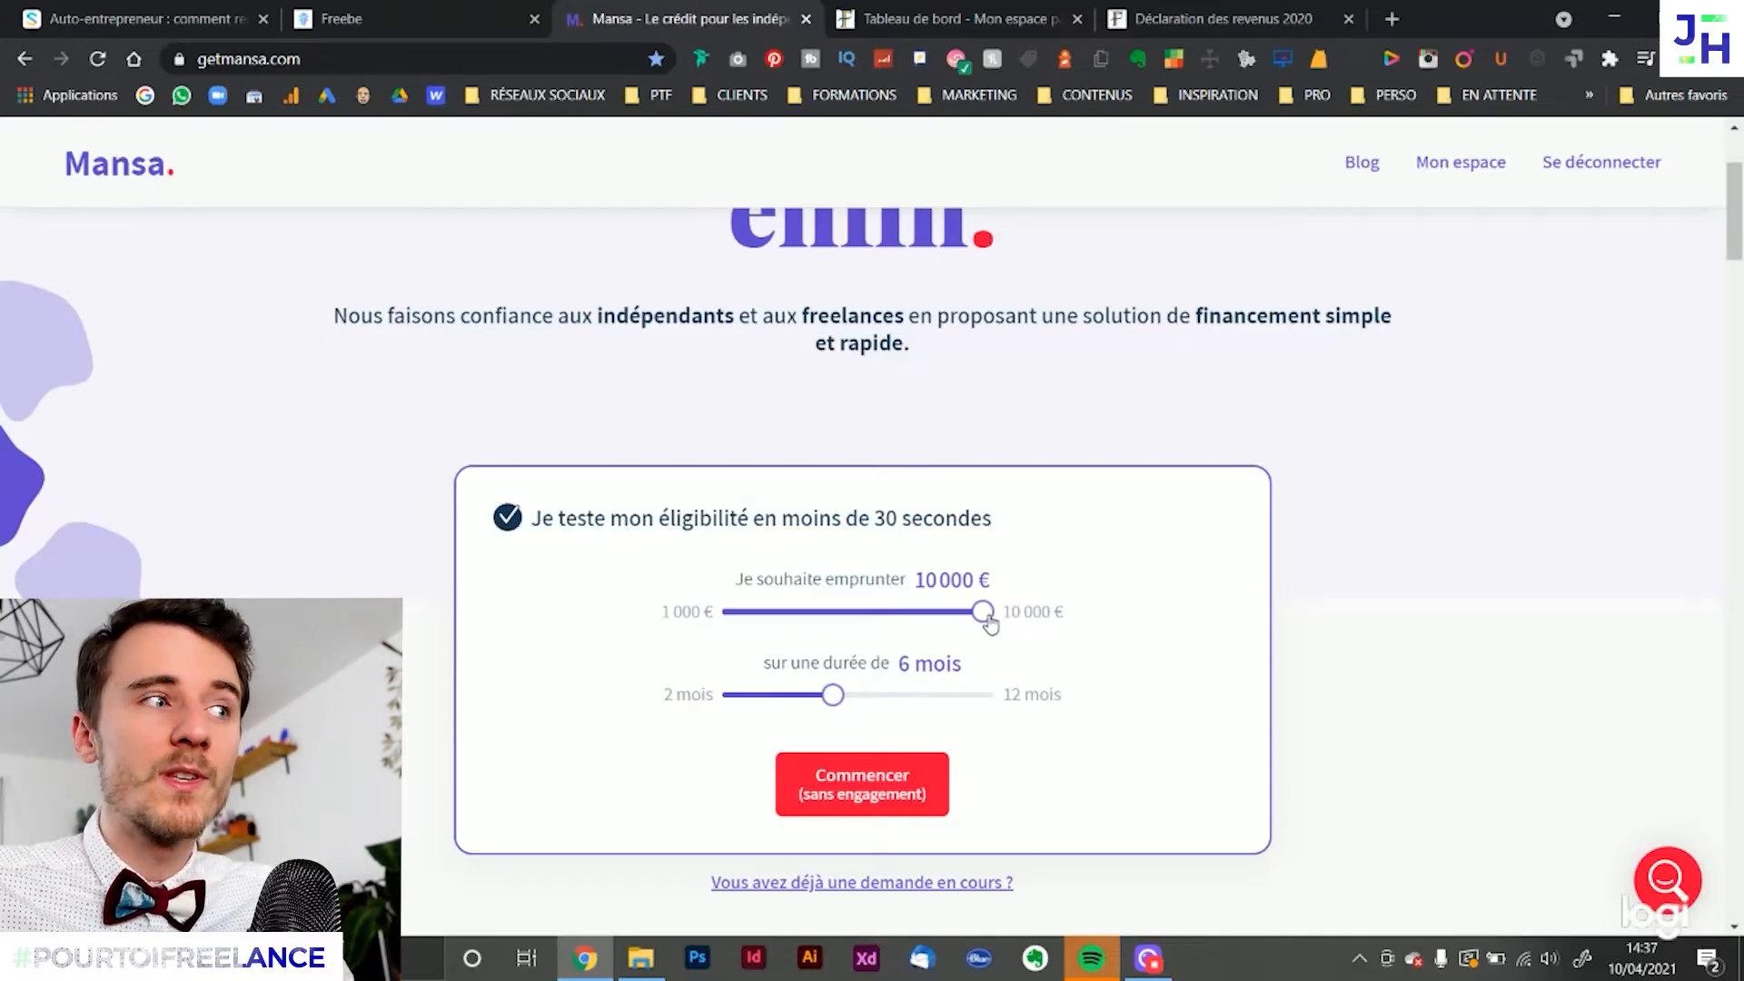
pyautogui.scroll(2, 991, 616)
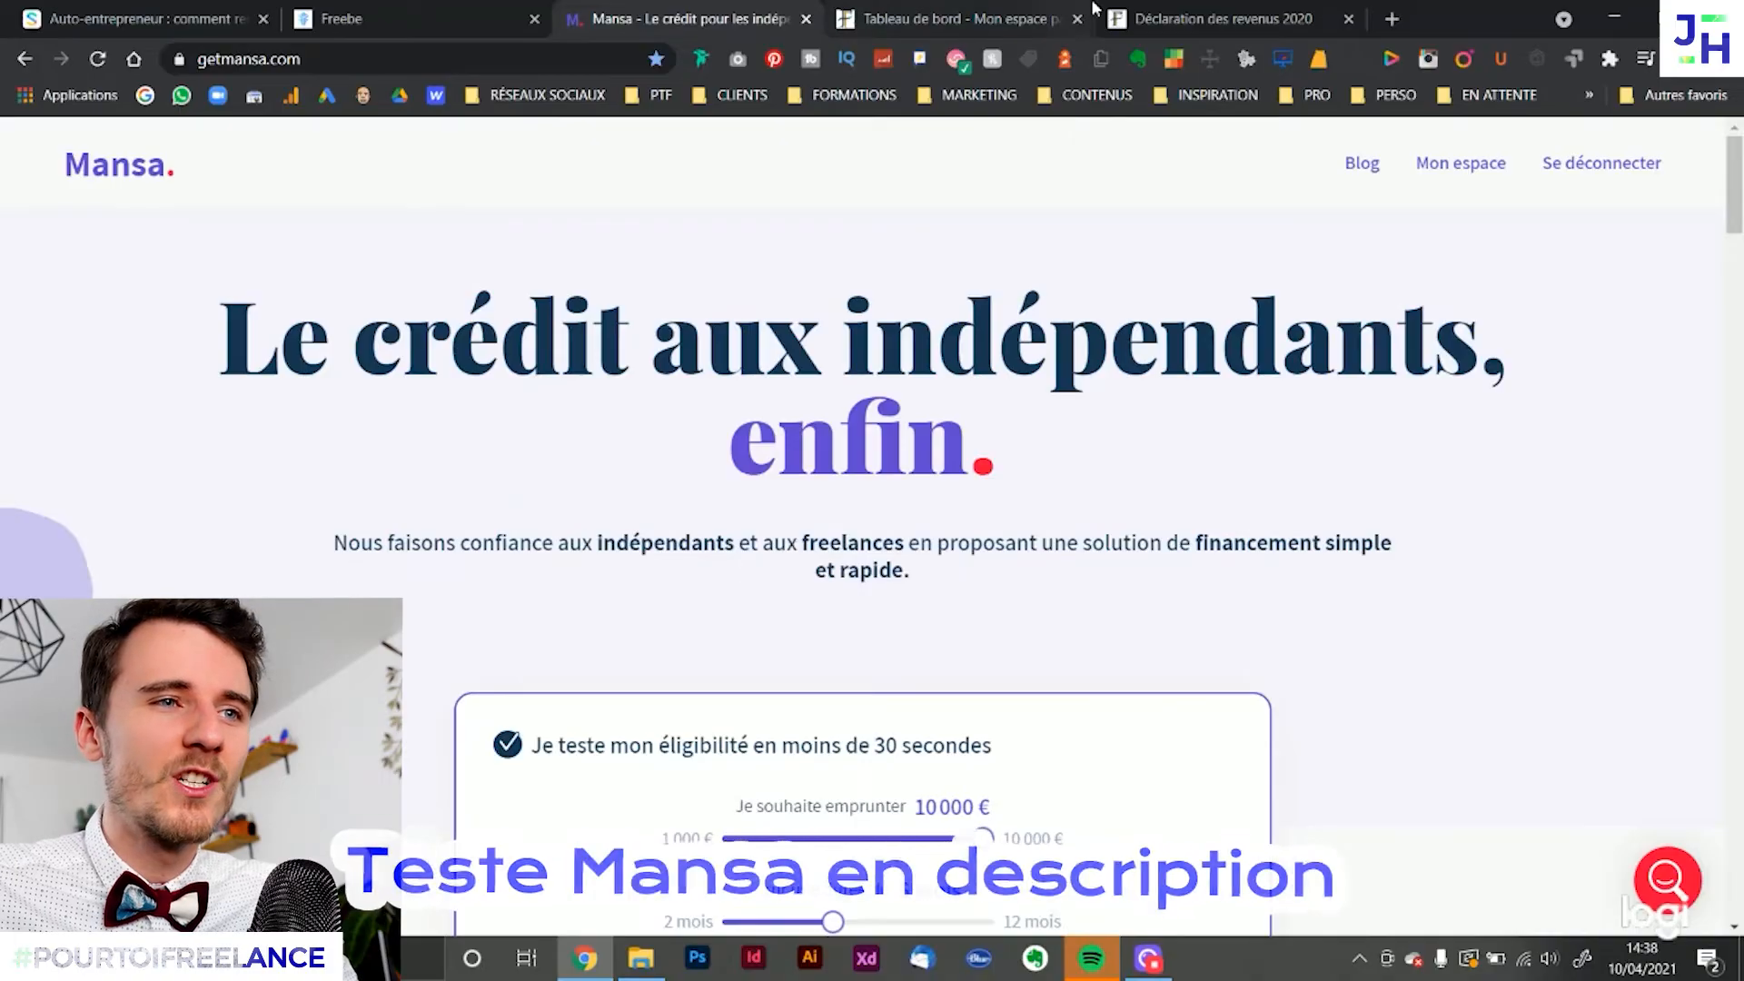
# Return to the impots.gouv.fr declaration, check the Prélèvement à la source amounts already paid, and continue to the Informations page
pyautogui.click(1204, 18)
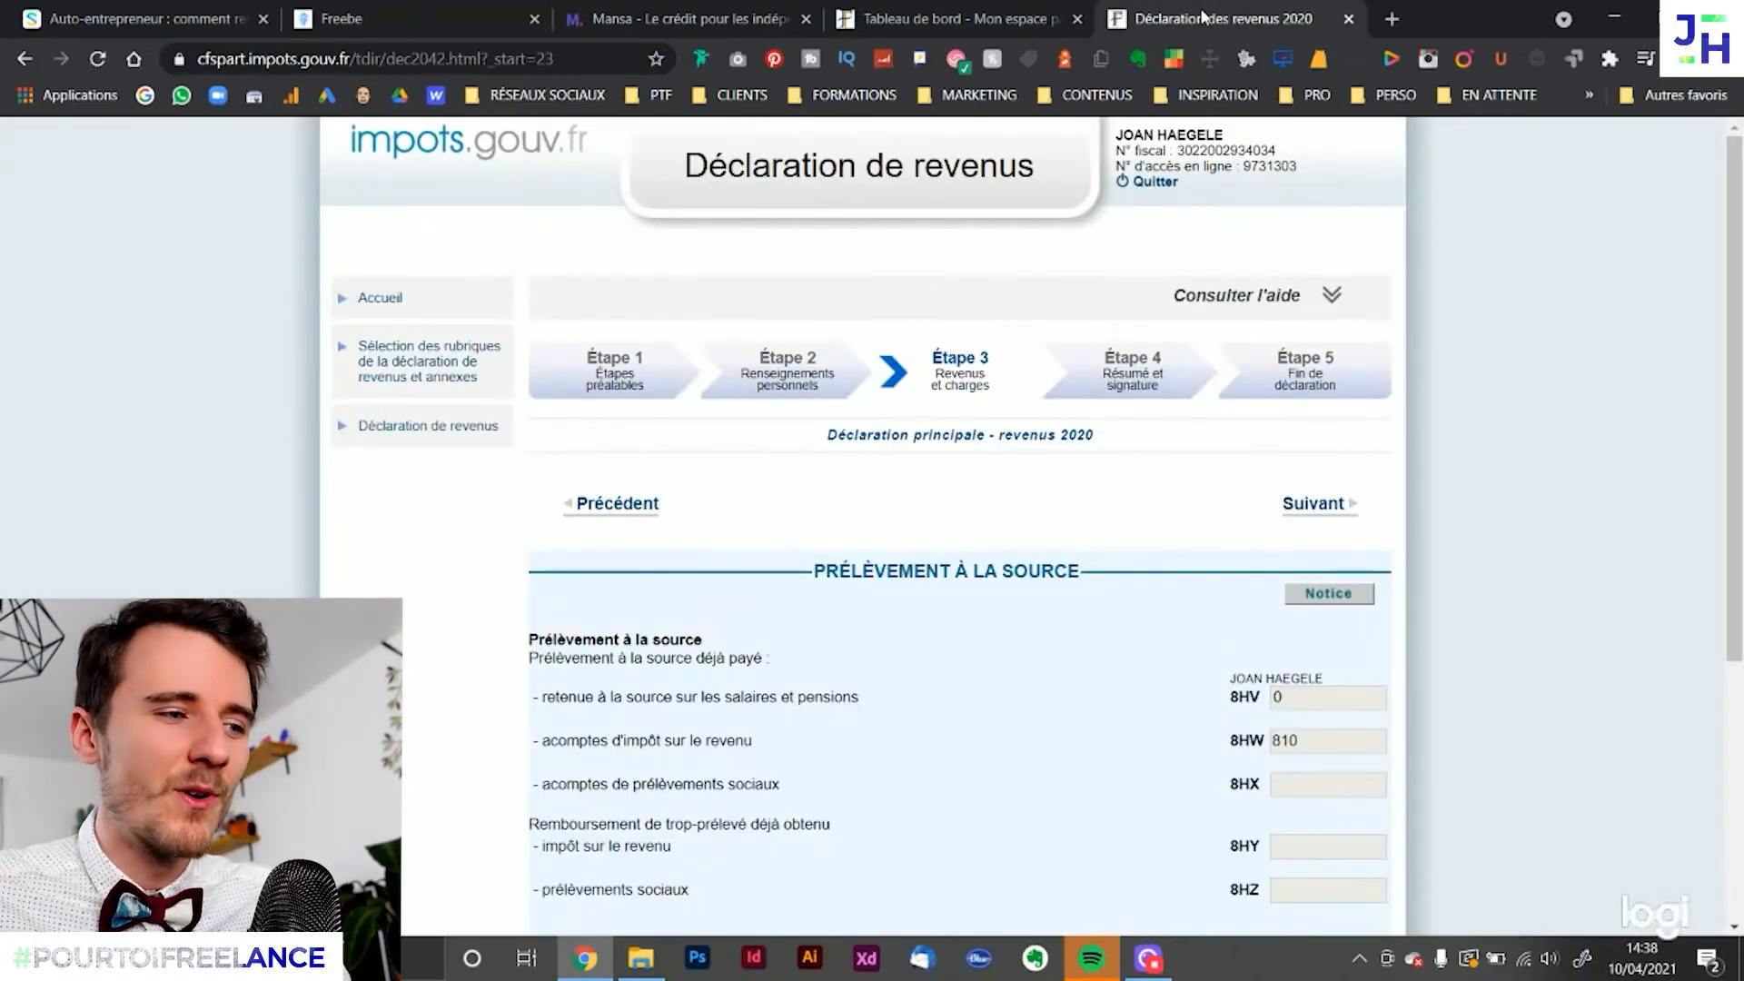
pyautogui.scroll(-1, 1513, 637)
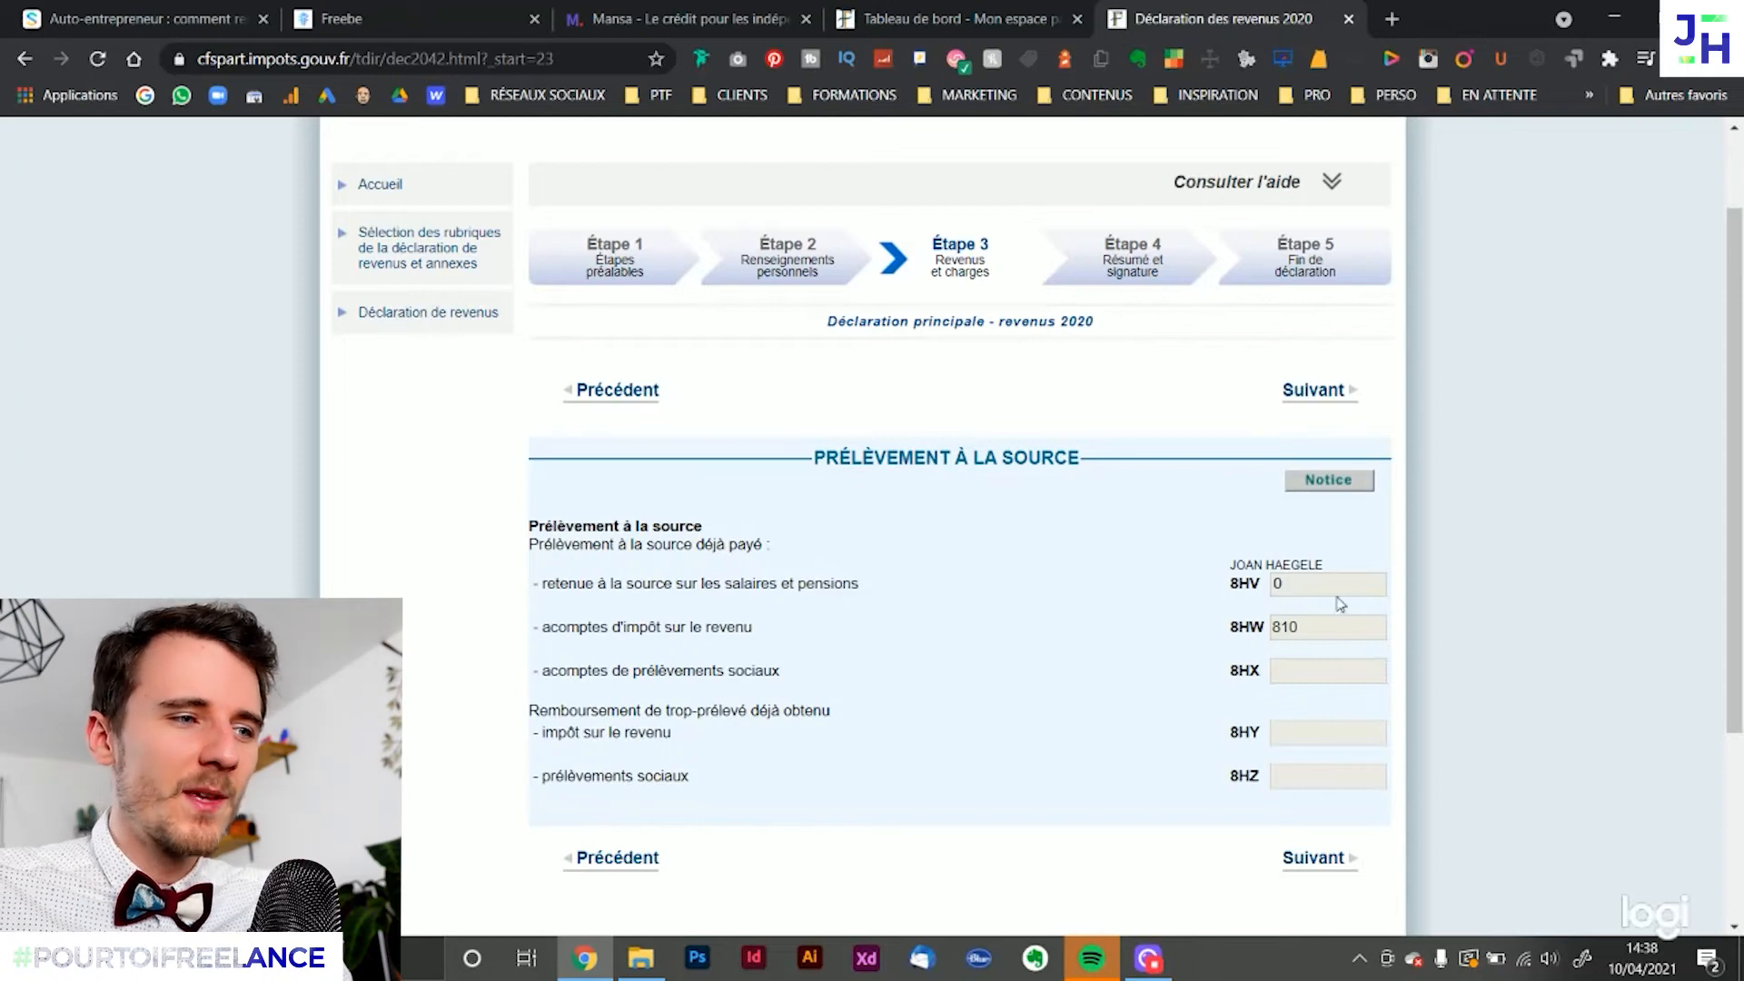
pyautogui.moveTo(1010, 551); pyautogui.dragTo(1459, 631)
pyautogui.click(1533, 615)
pyautogui.scroll(-1, 1534, 614)
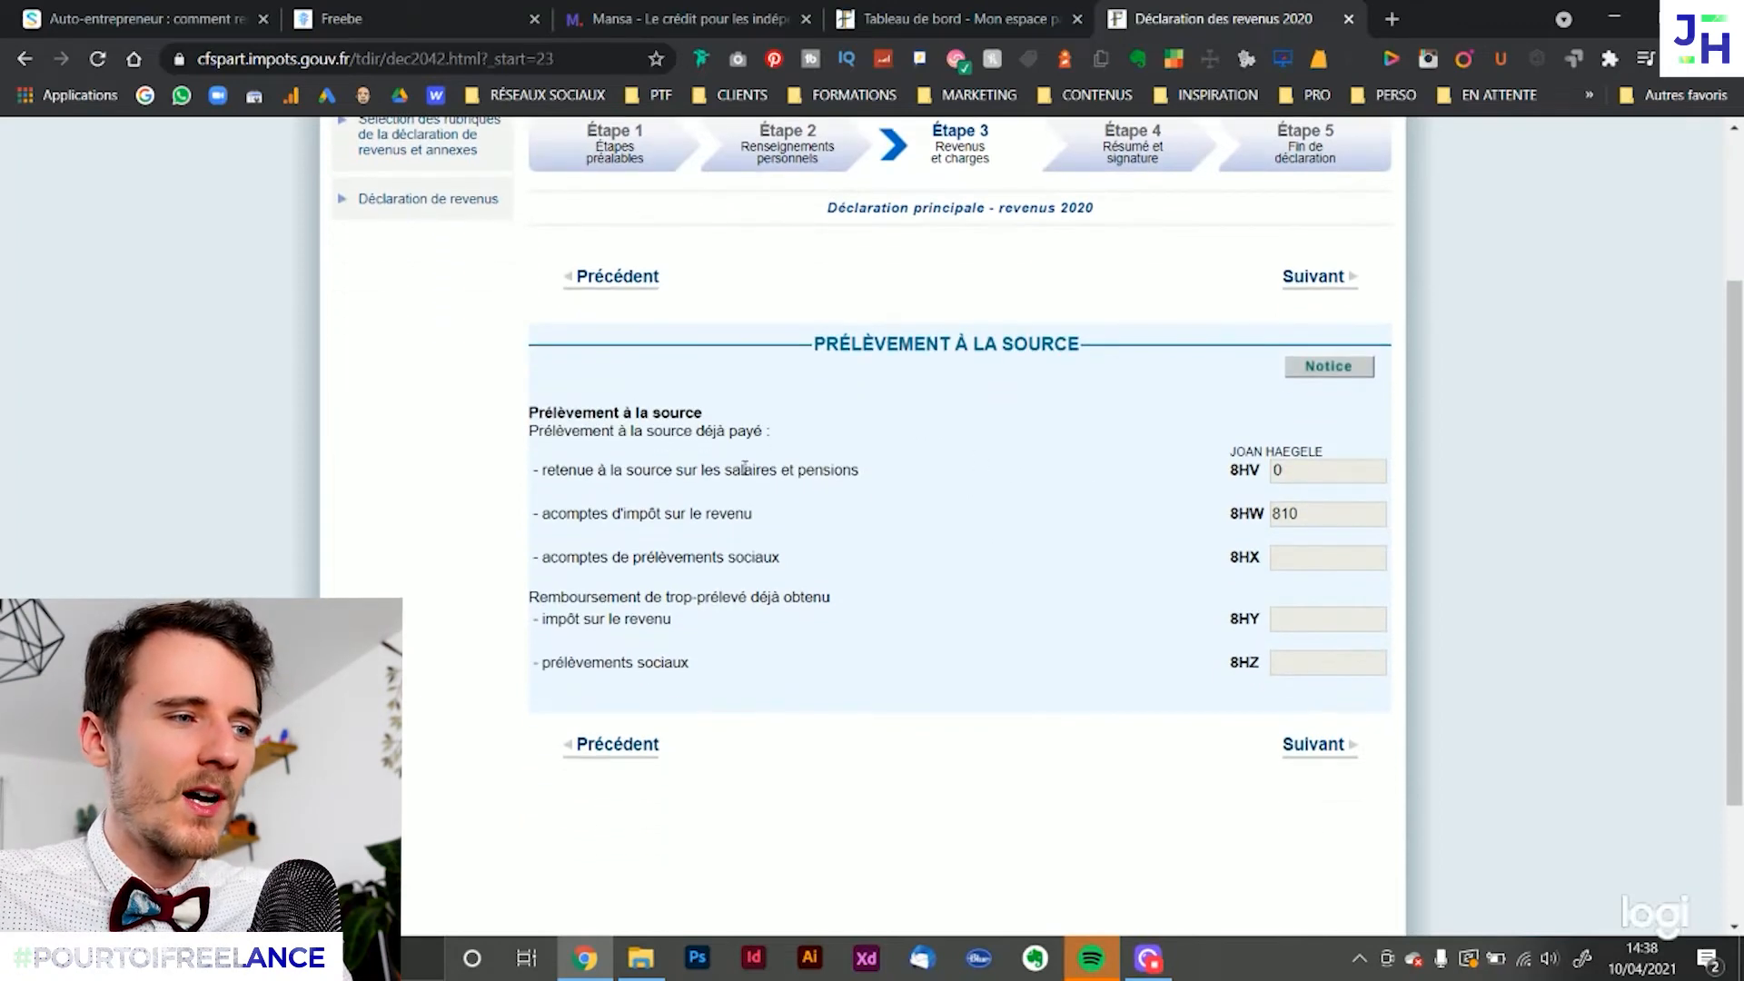
pyautogui.moveTo(568, 520); pyautogui.dragTo(742, 511)
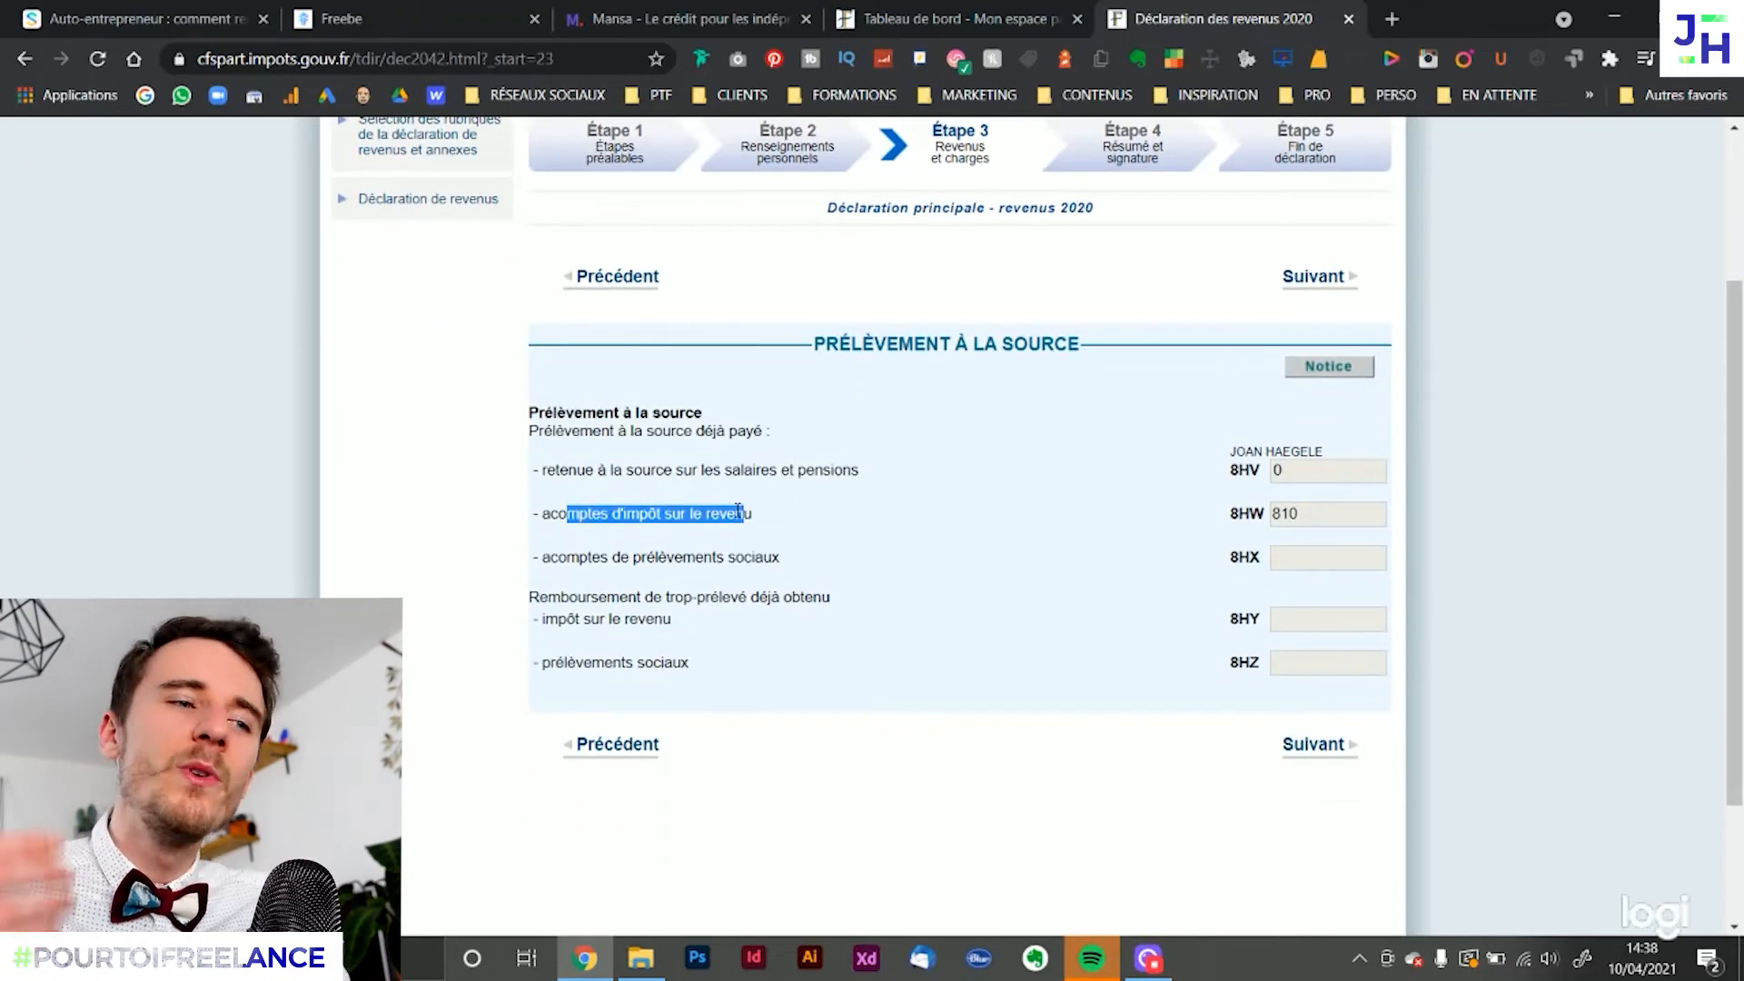
pyautogui.click(1313, 746)
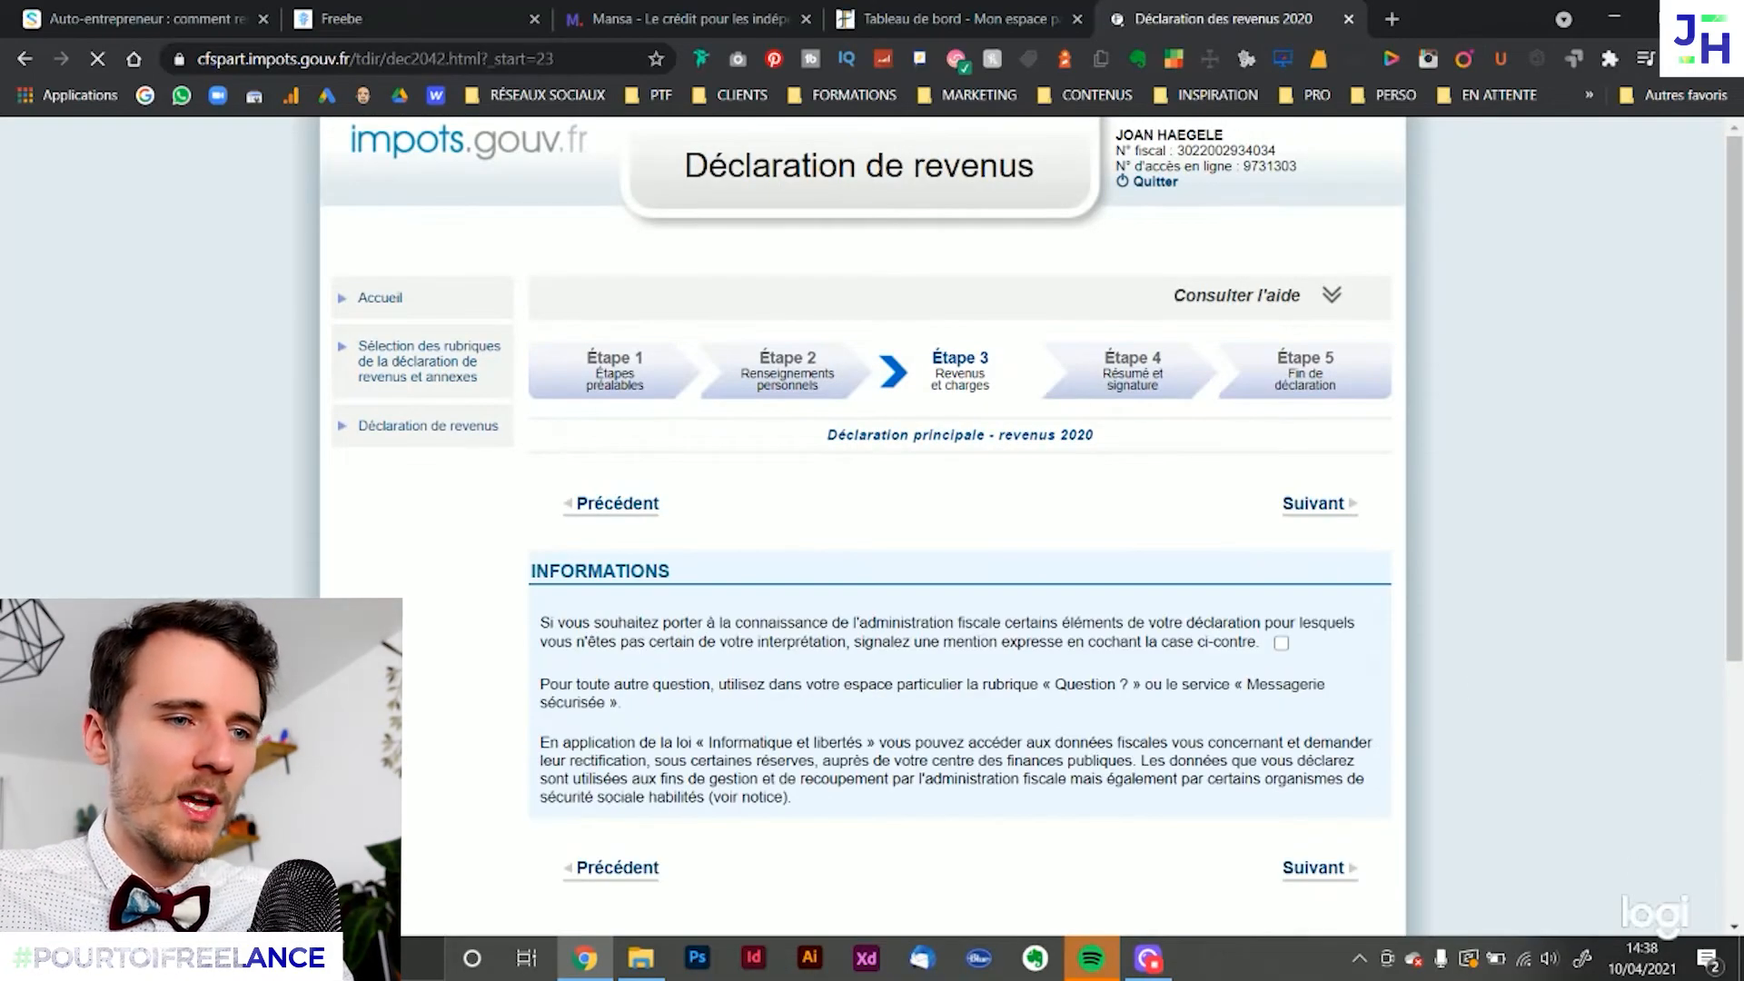
# Leave the mention expresse unchecked on the Informations page and continue past the end-of-declaration notice to the declaration summary
pyautogui.scroll(-1, 1439, 671)
pyautogui.scroll(-1, 1439, 671)
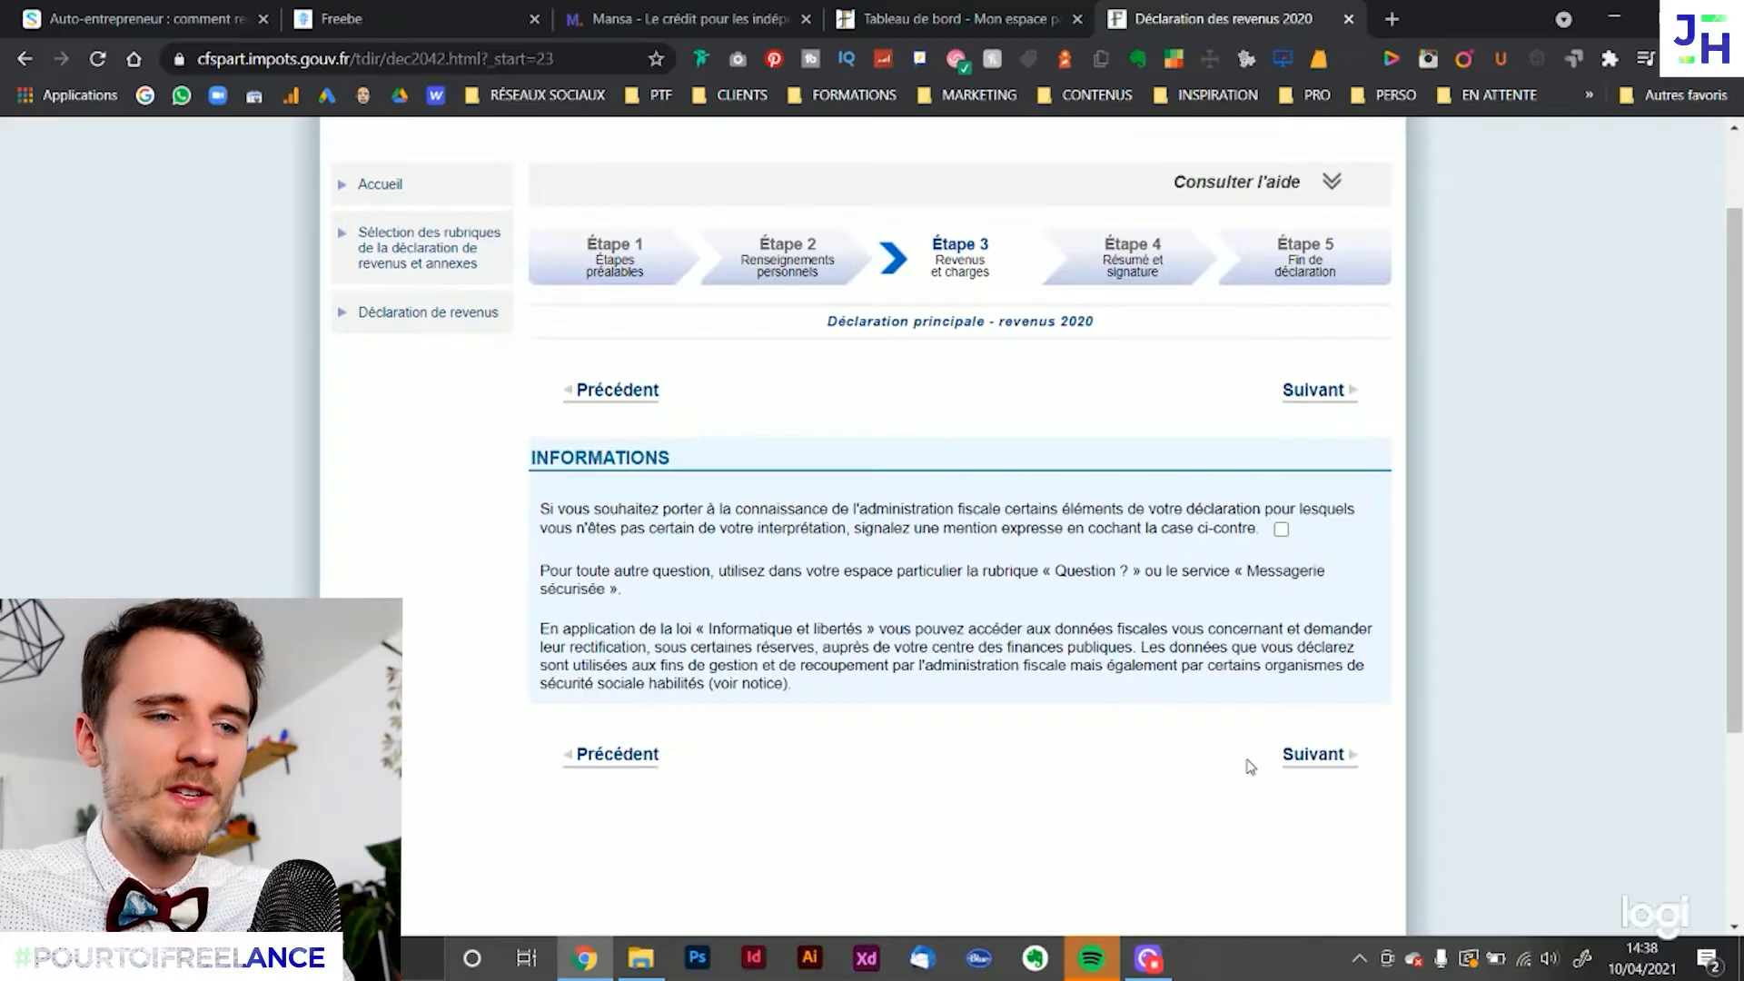
pyautogui.click(1320, 752)
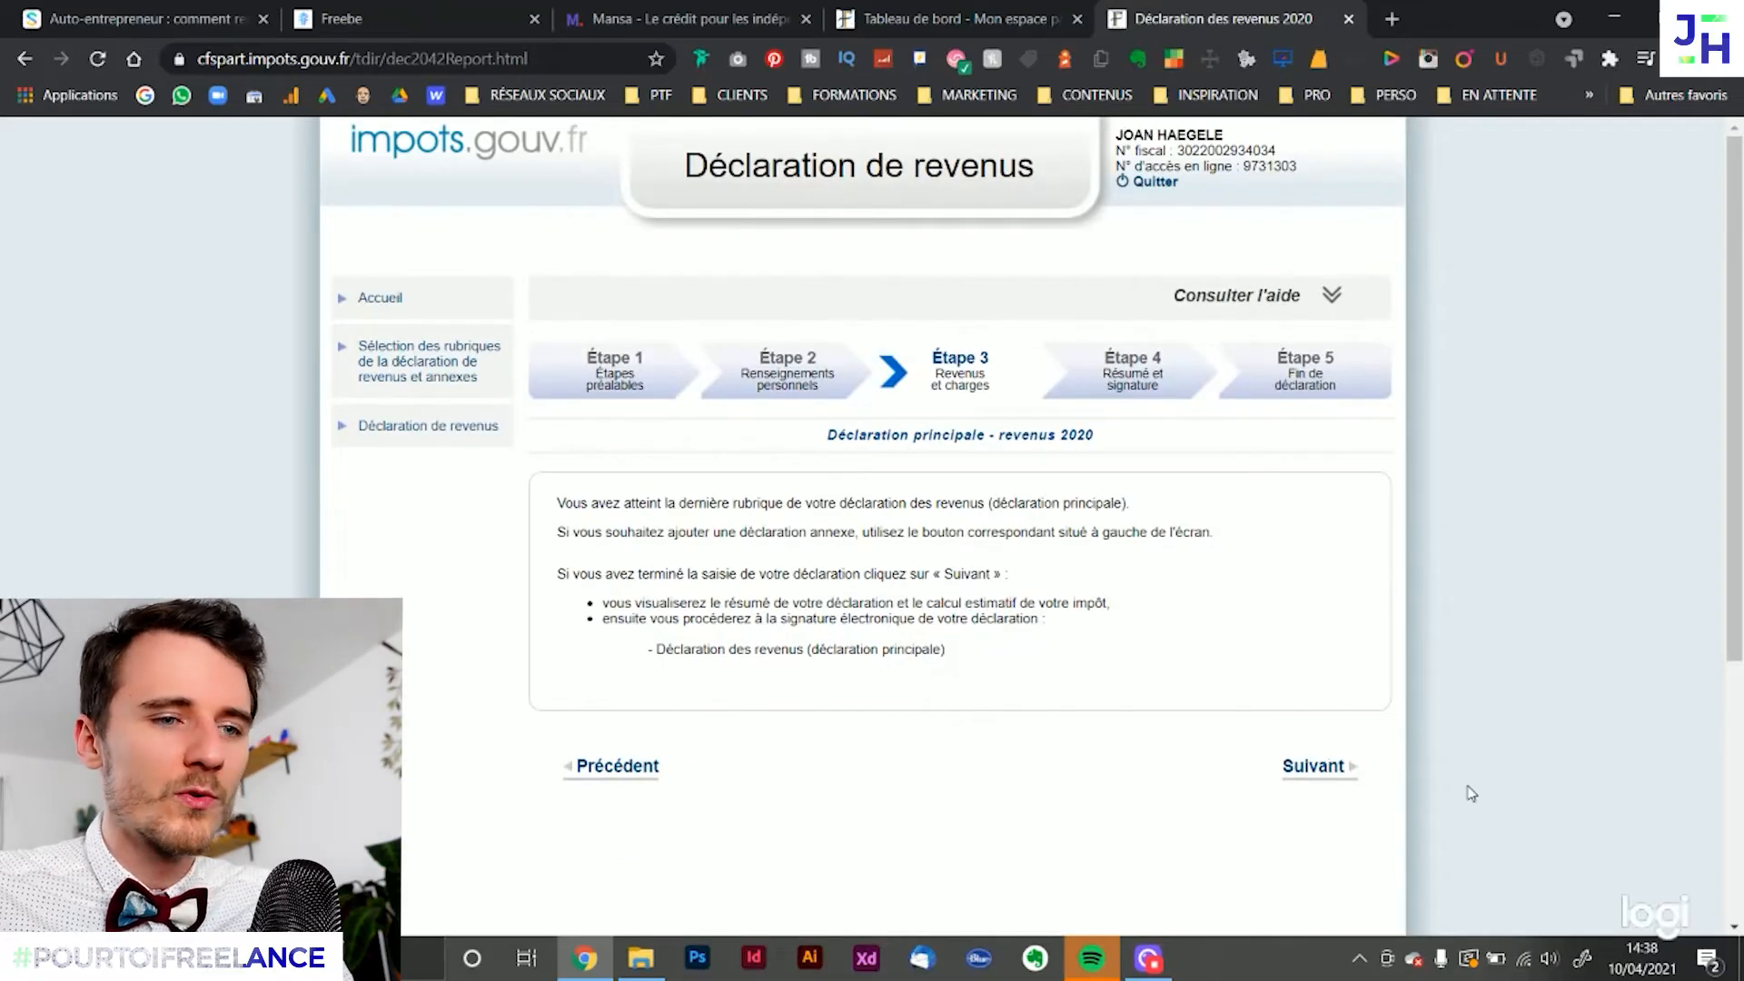
pyautogui.click(1316, 768)
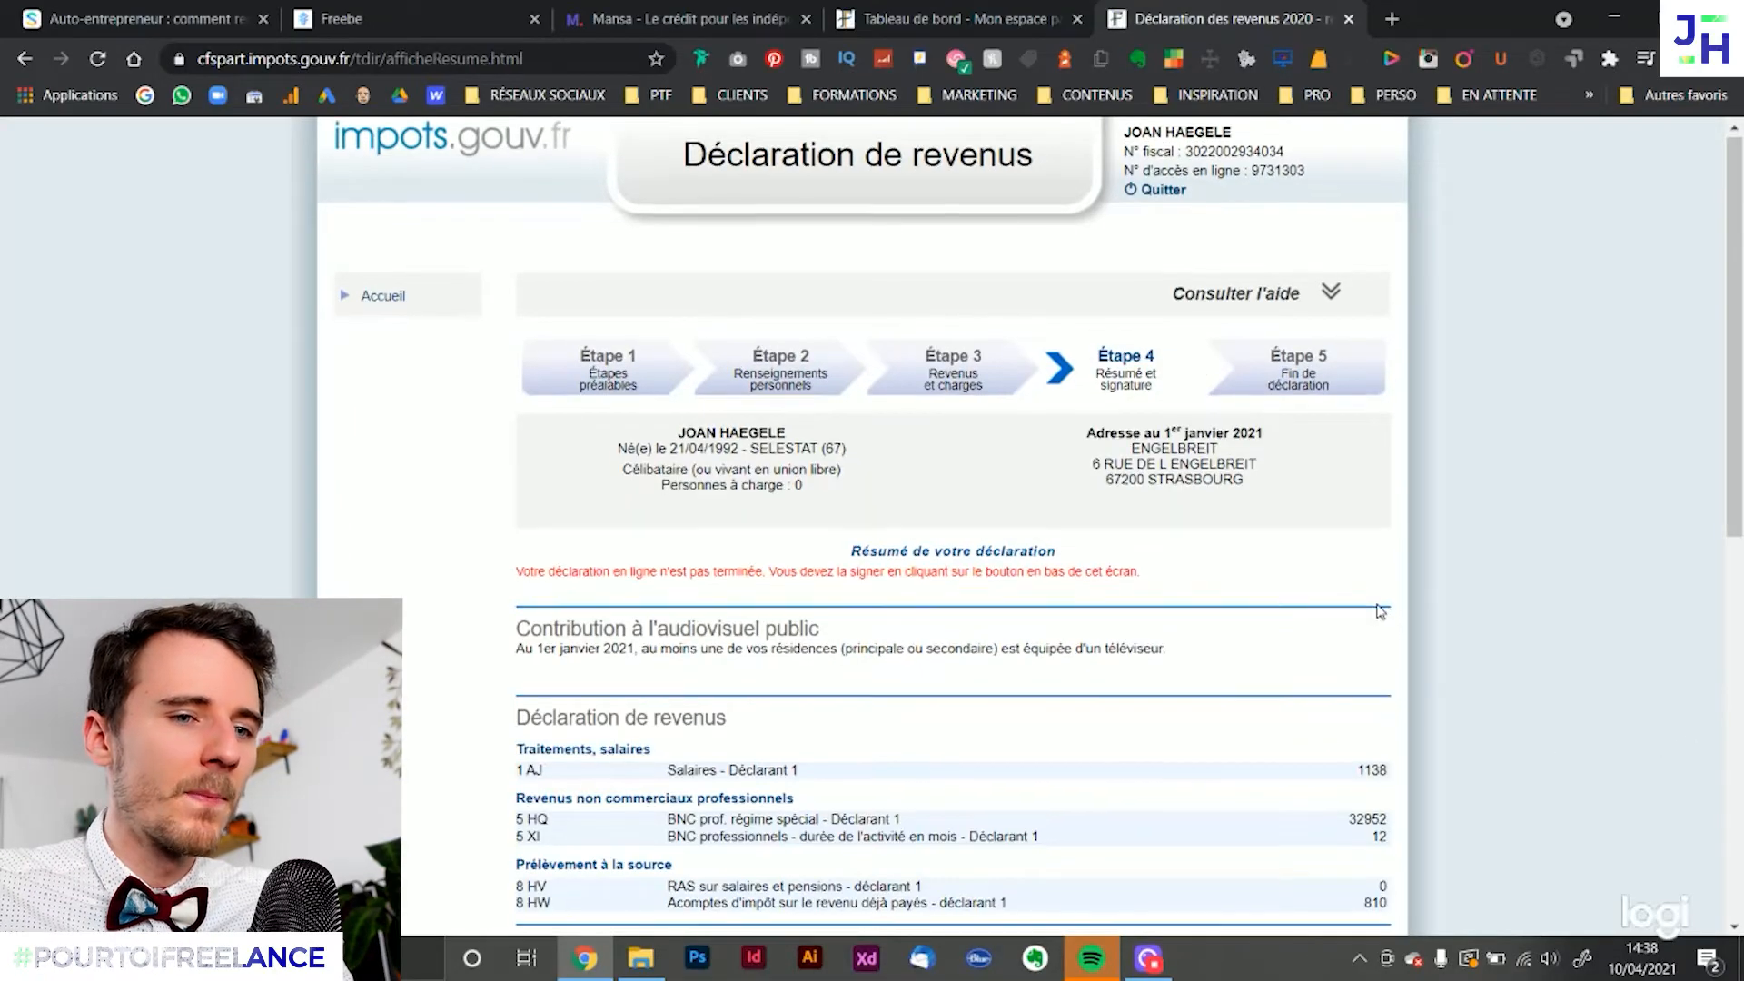
# Review the declaration summary lines for salaries 1AJ, BNC income 5HQ, activity duration 5XI and income tax advances 8HW
pyautogui.scroll(-1, 1381, 606)
pyautogui.scroll(-1, 1381, 604)
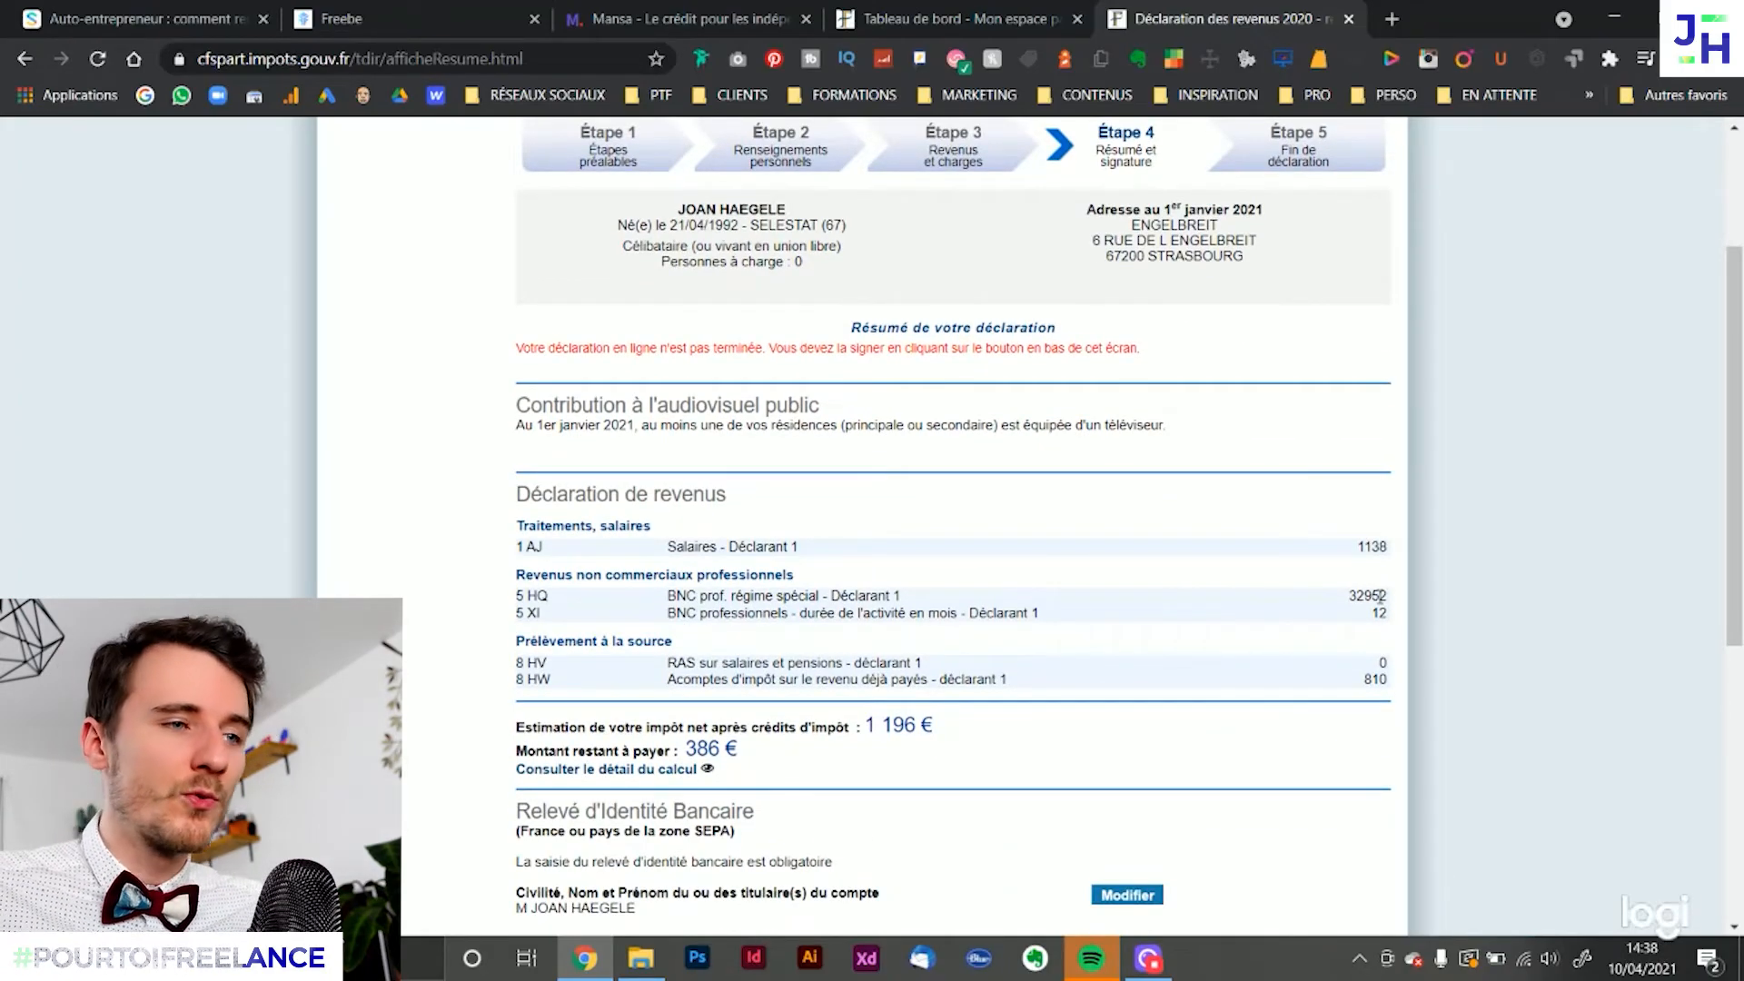
pyautogui.moveTo(701, 546); pyautogui.dragTo(1400, 551)
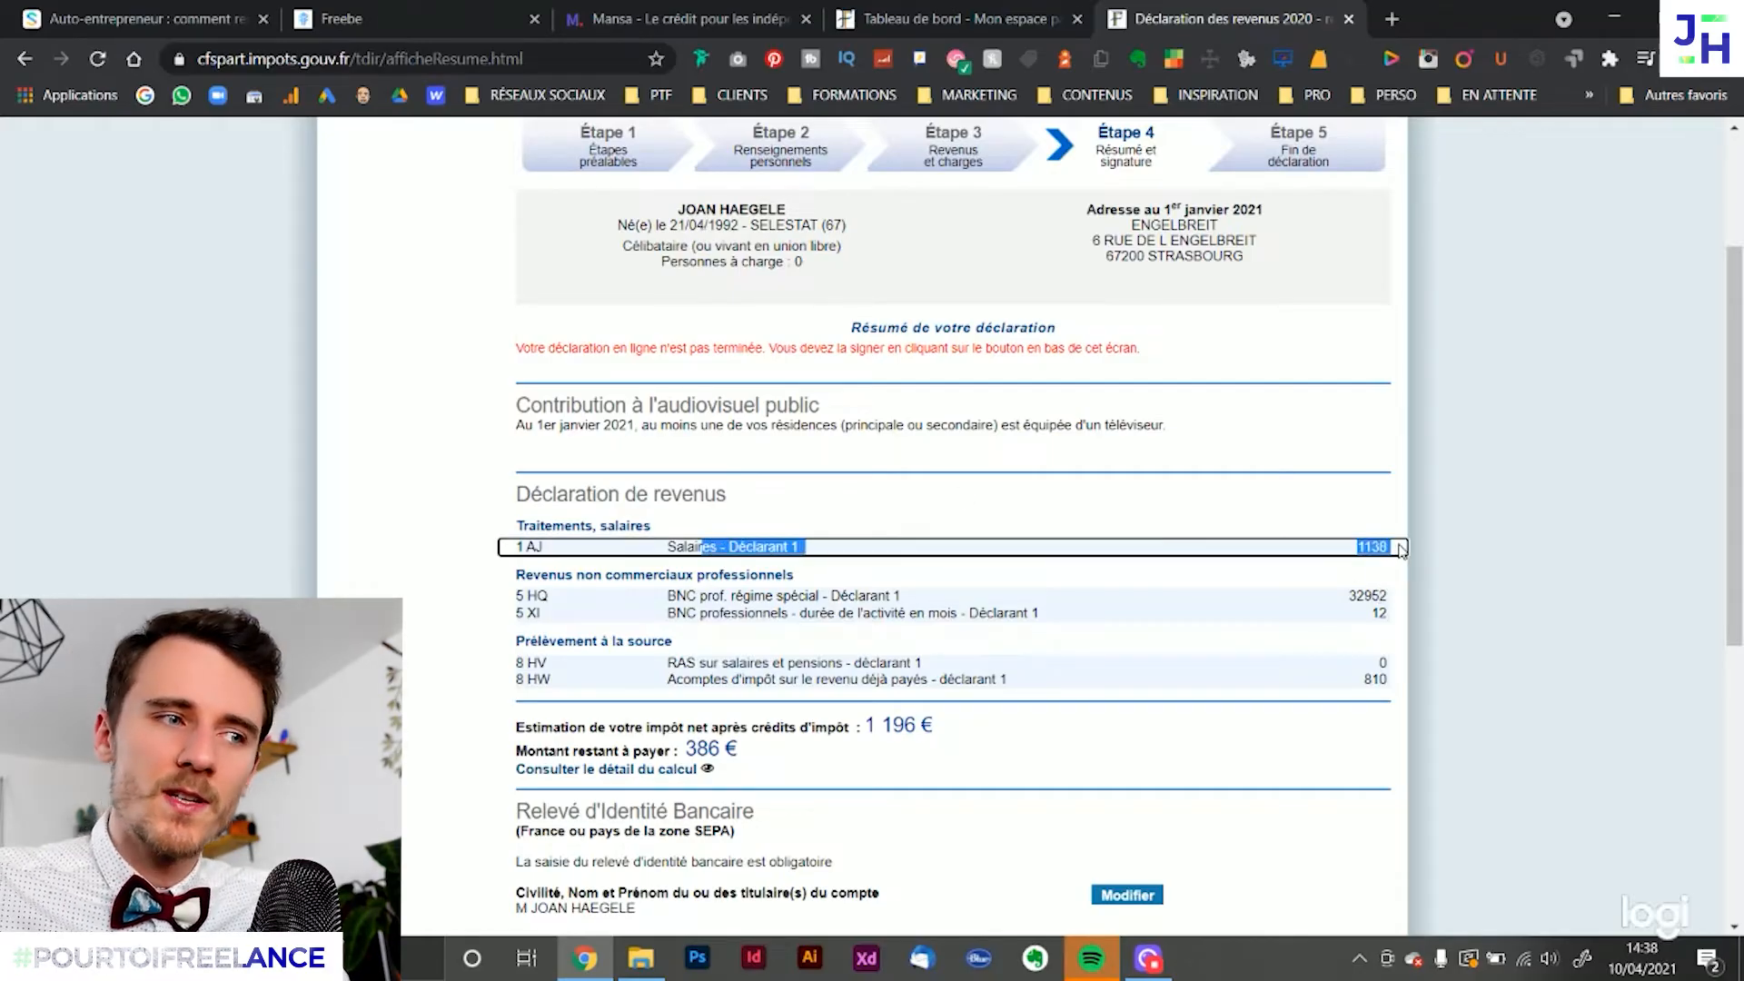
pyautogui.moveTo(808, 597); pyautogui.dragTo(1390, 591)
pyautogui.click(1390, 594)
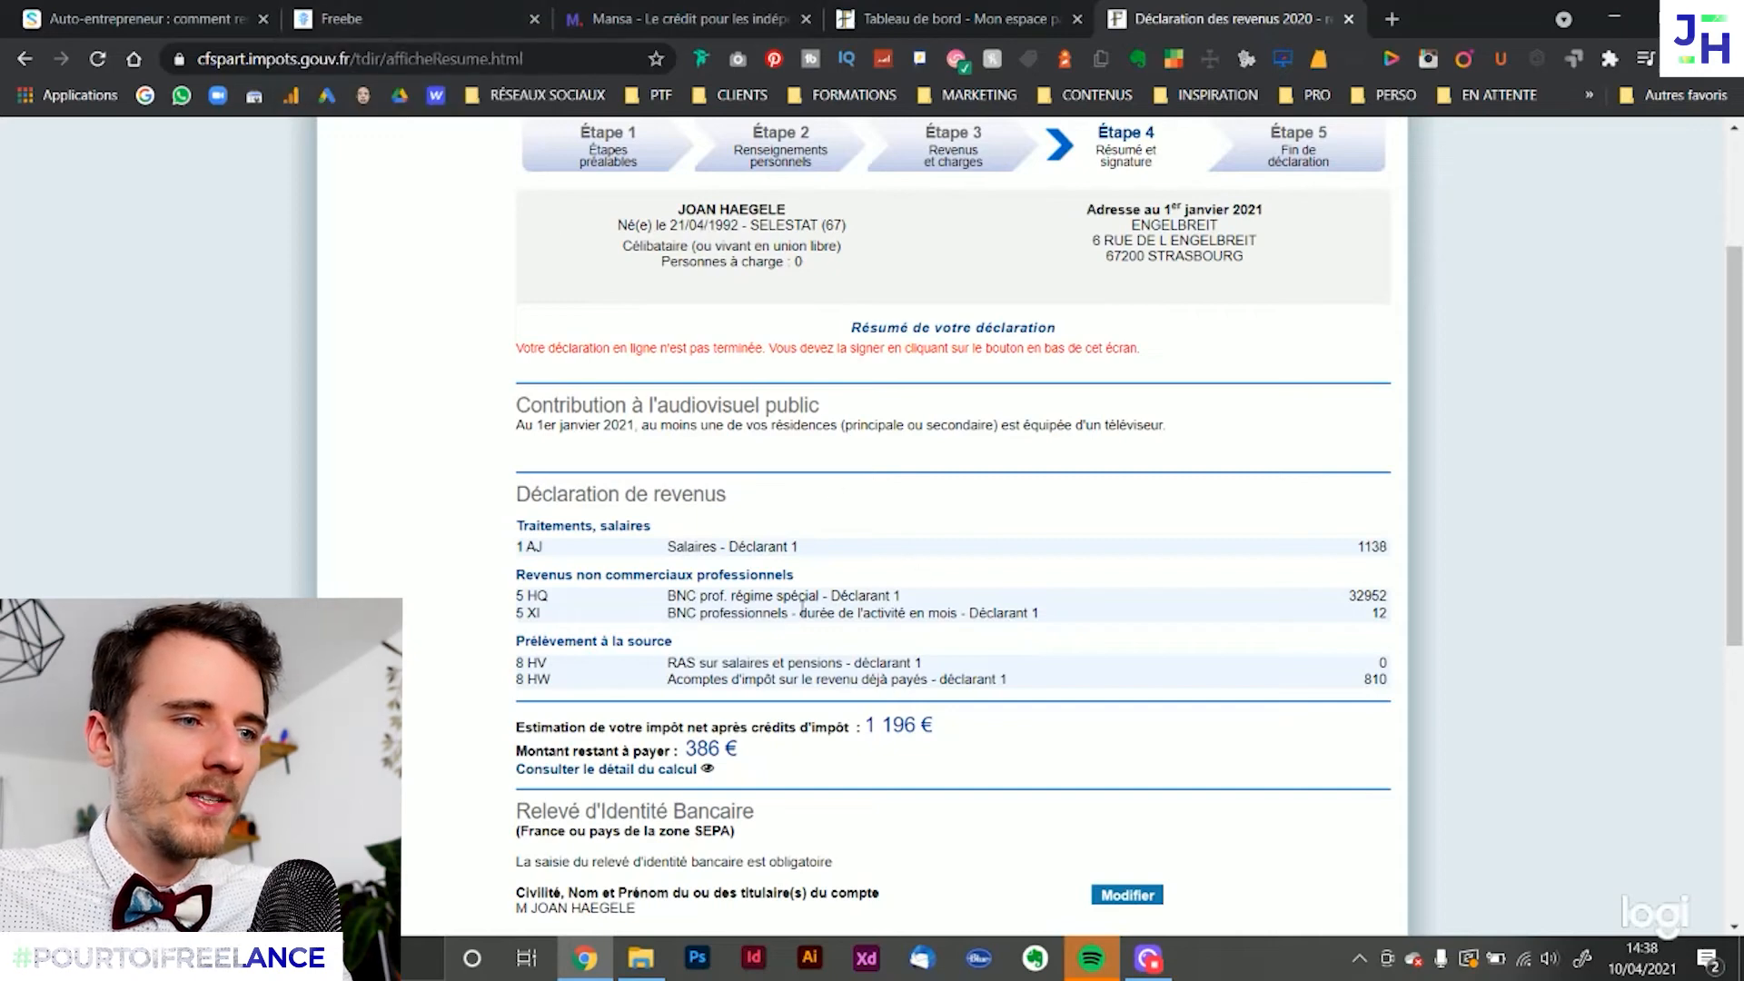
pyautogui.moveTo(745, 613); pyautogui.dragTo(1403, 623)
pyautogui.click(1402, 623)
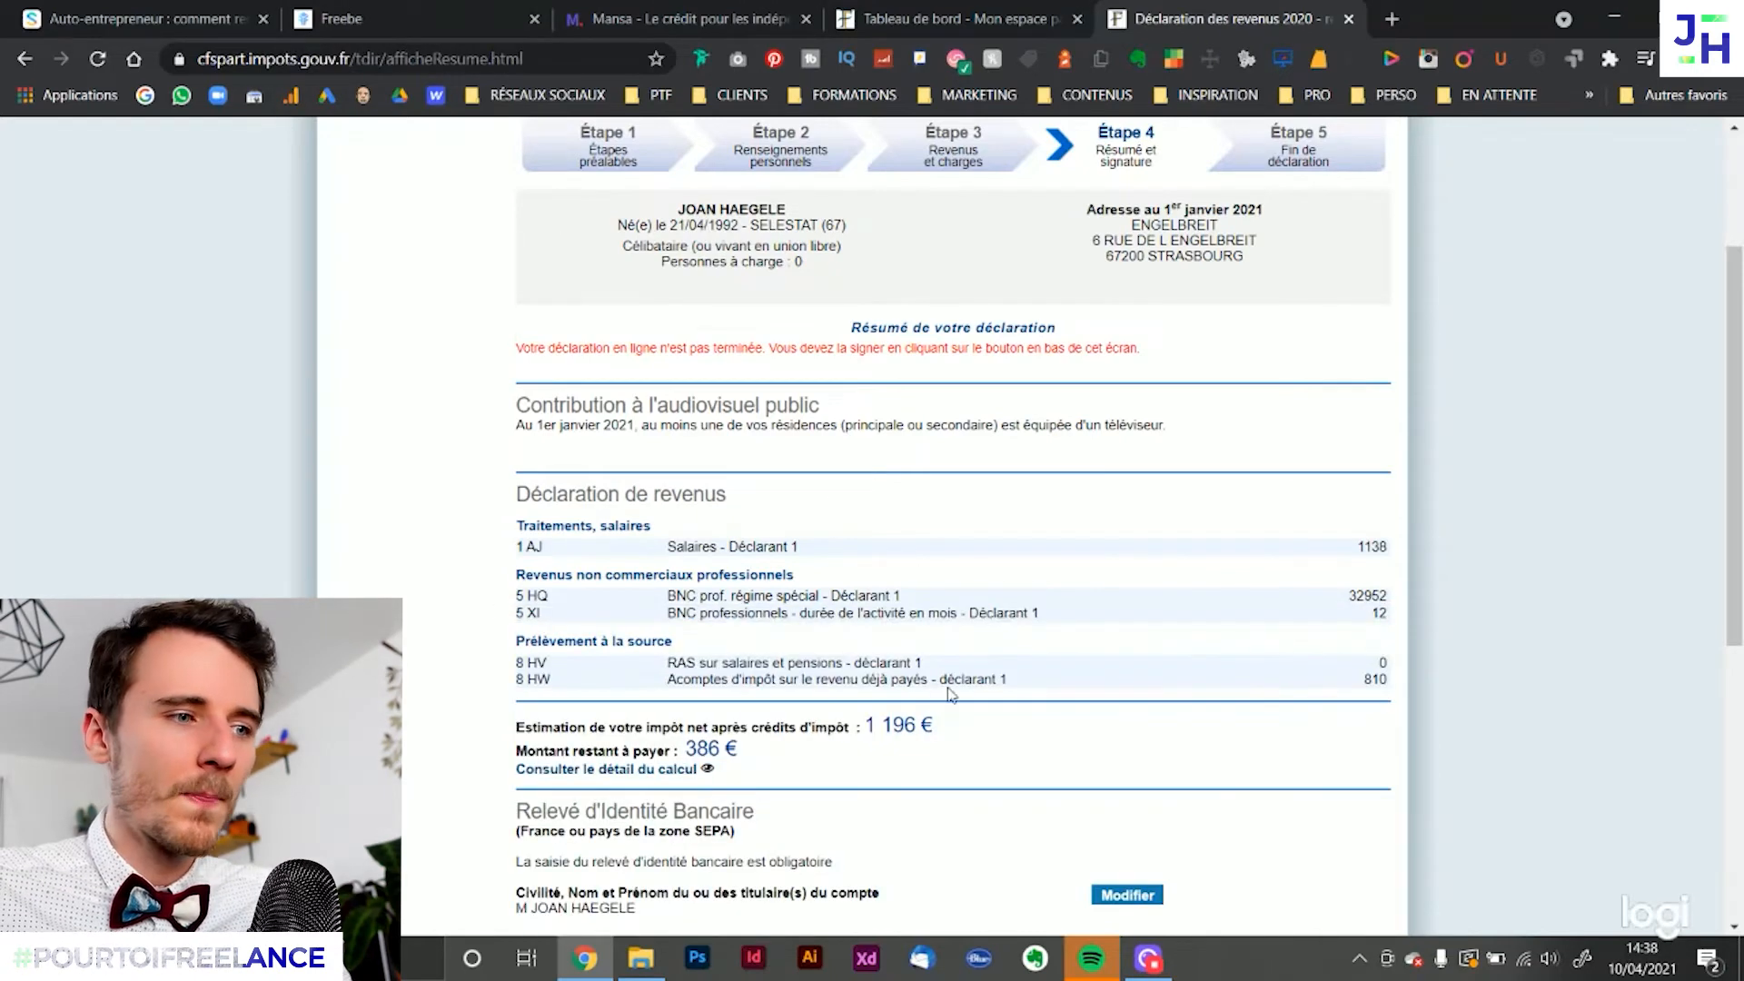
pyautogui.moveTo(711, 679); pyautogui.dragTo(1404, 683)
pyautogui.click(1404, 683)
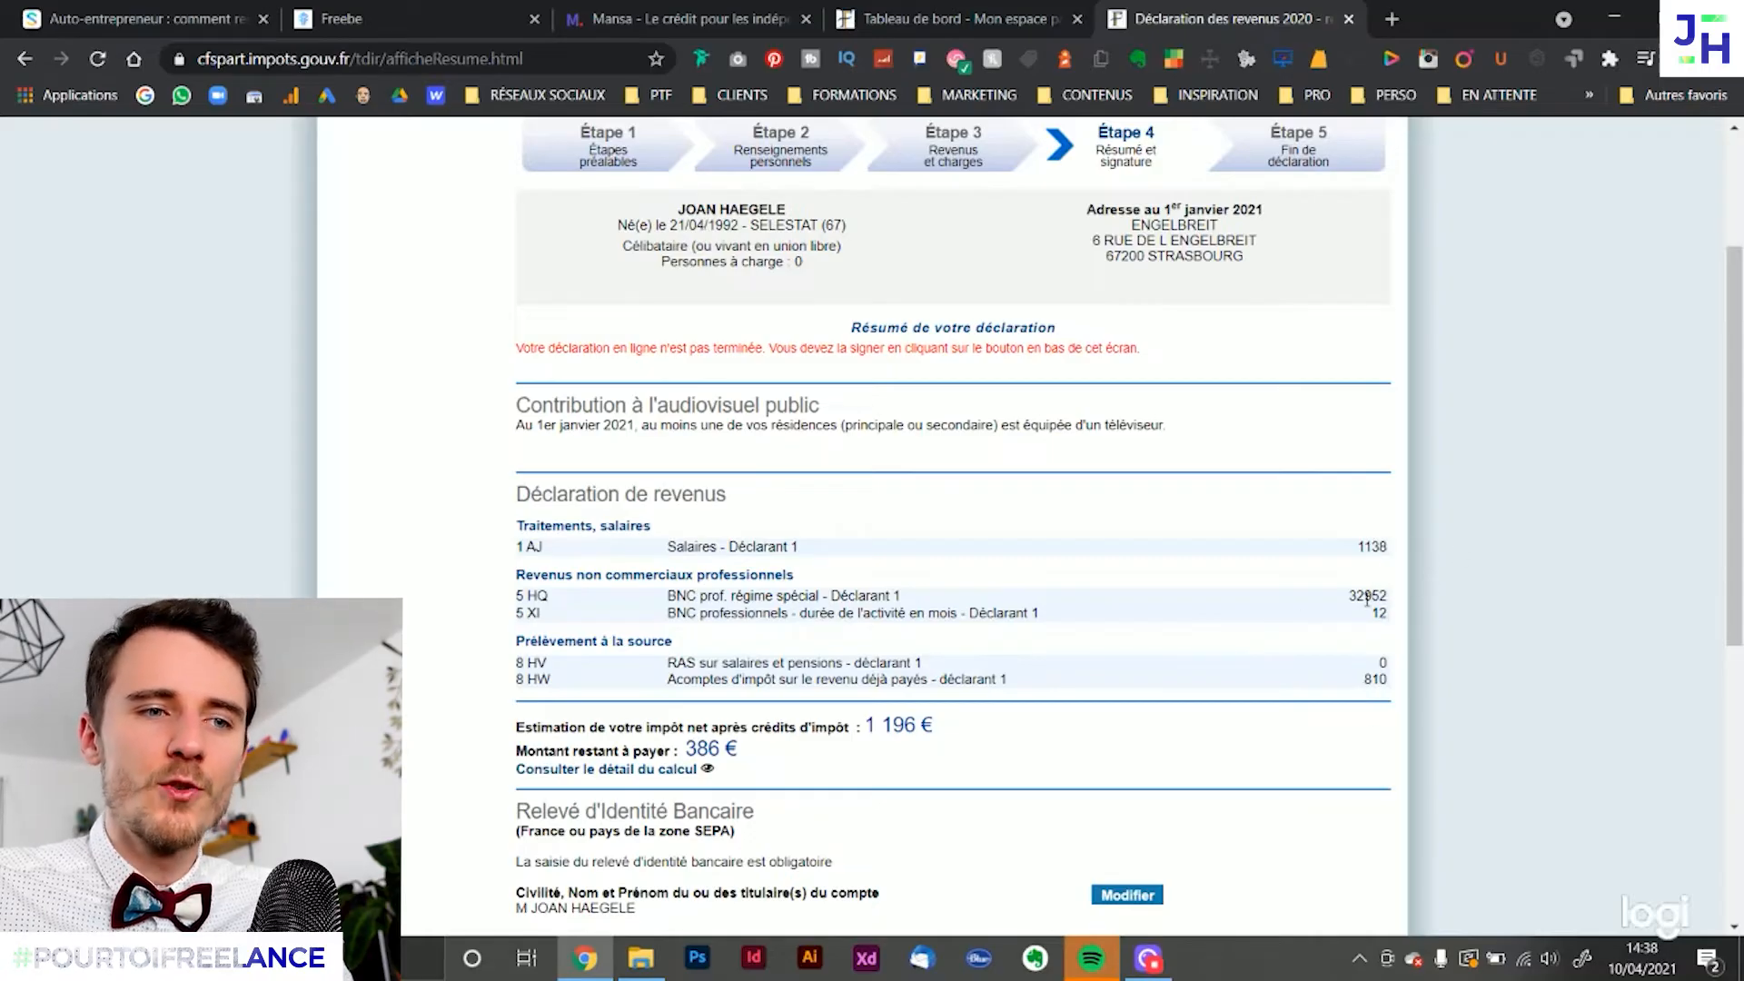
# Compare the estimated net tax and remaining amount to pay with the 8HW advances and the BNC income in 5HQ
pyautogui.scroll(-1, 1388, 593)
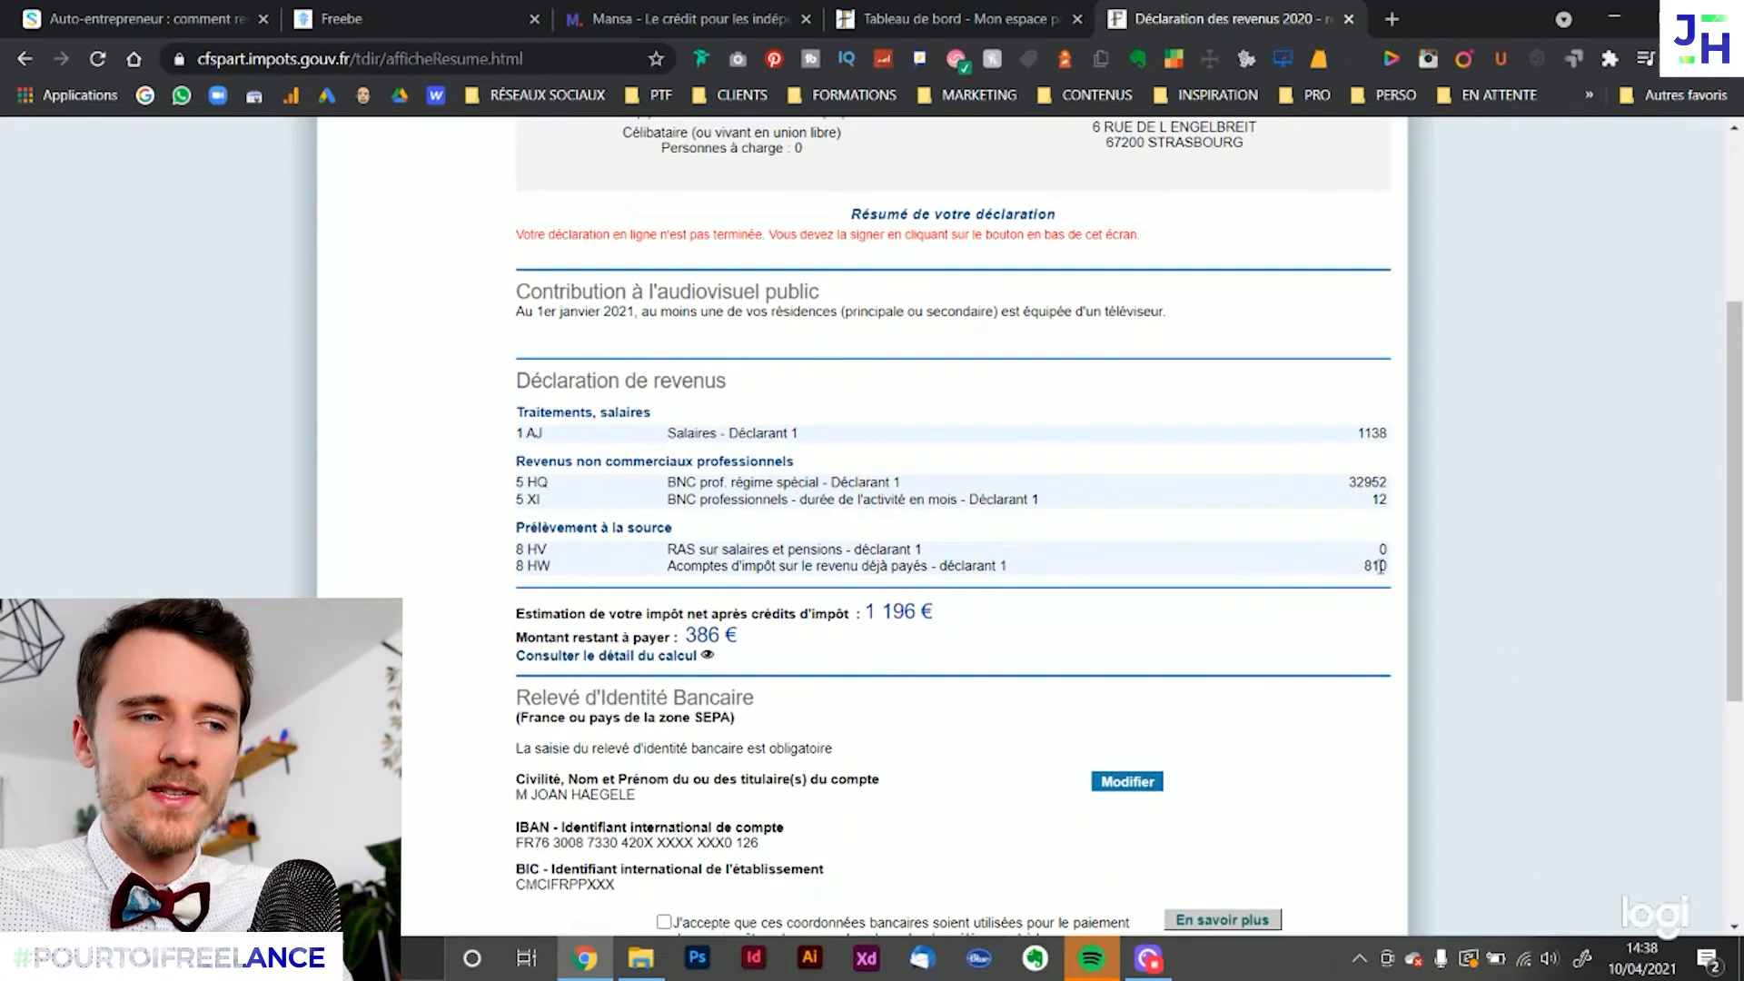
pyautogui.moveTo(949, 623); pyautogui.dragTo(871, 625)
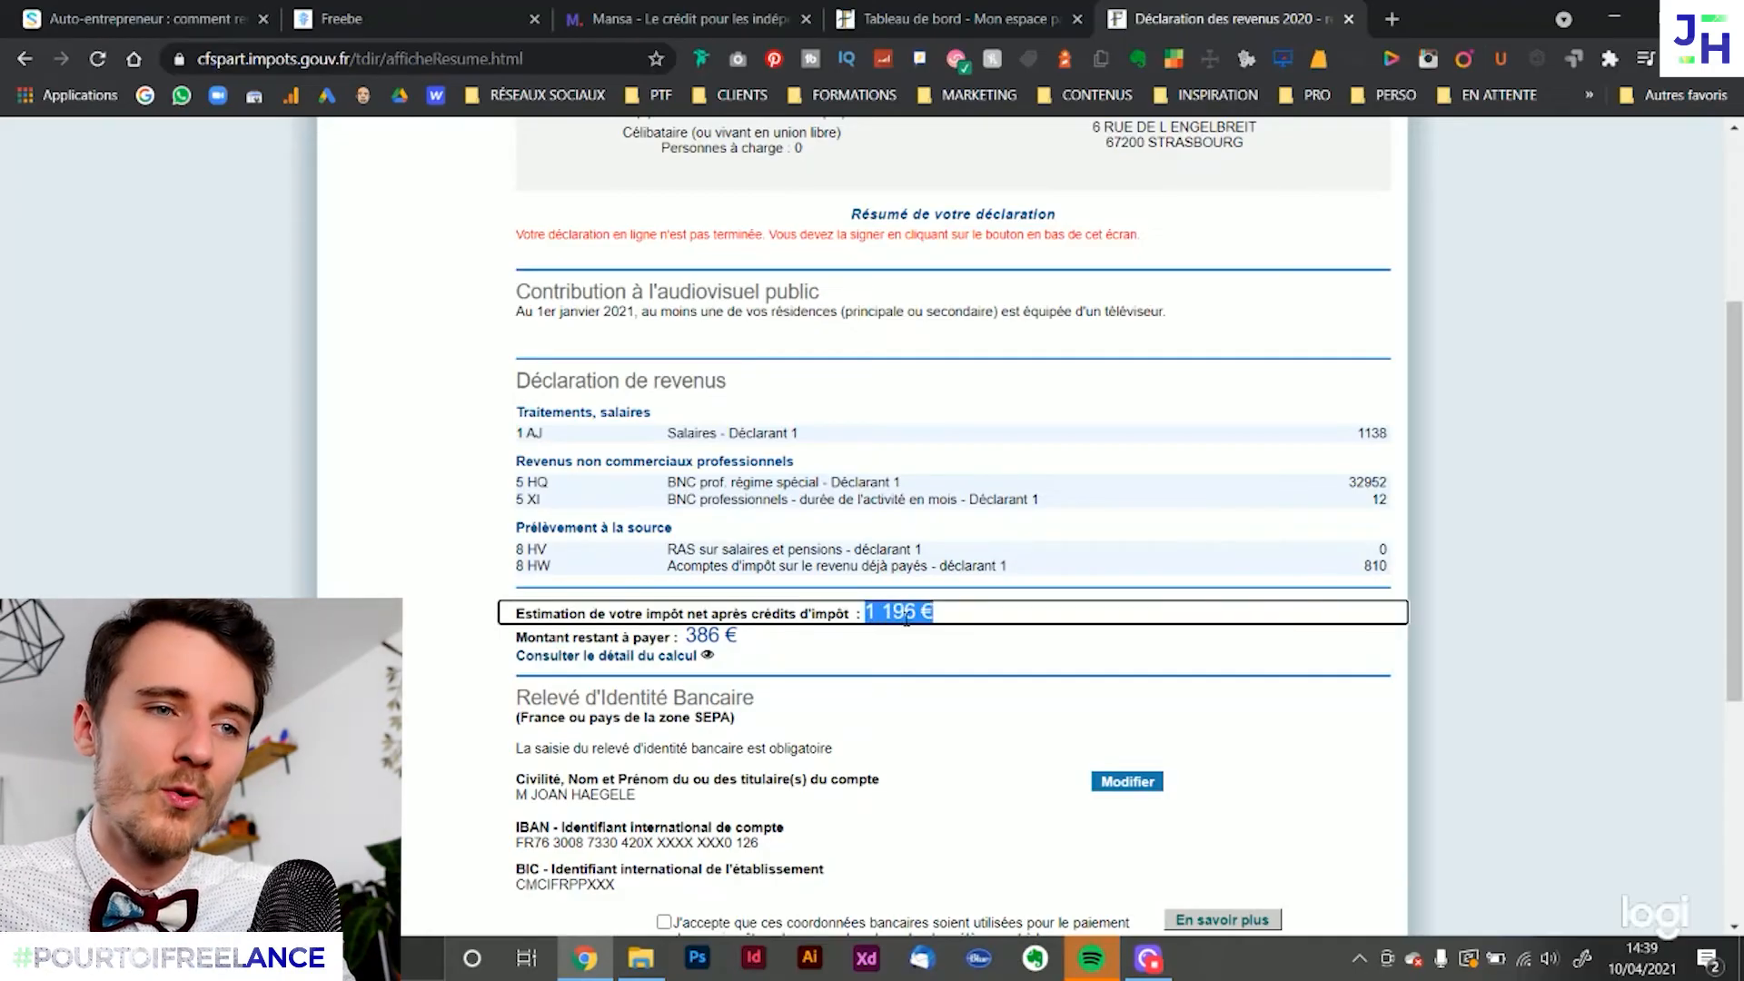
pyautogui.moveTo(1365, 572); pyautogui.dragTo(1401, 574)
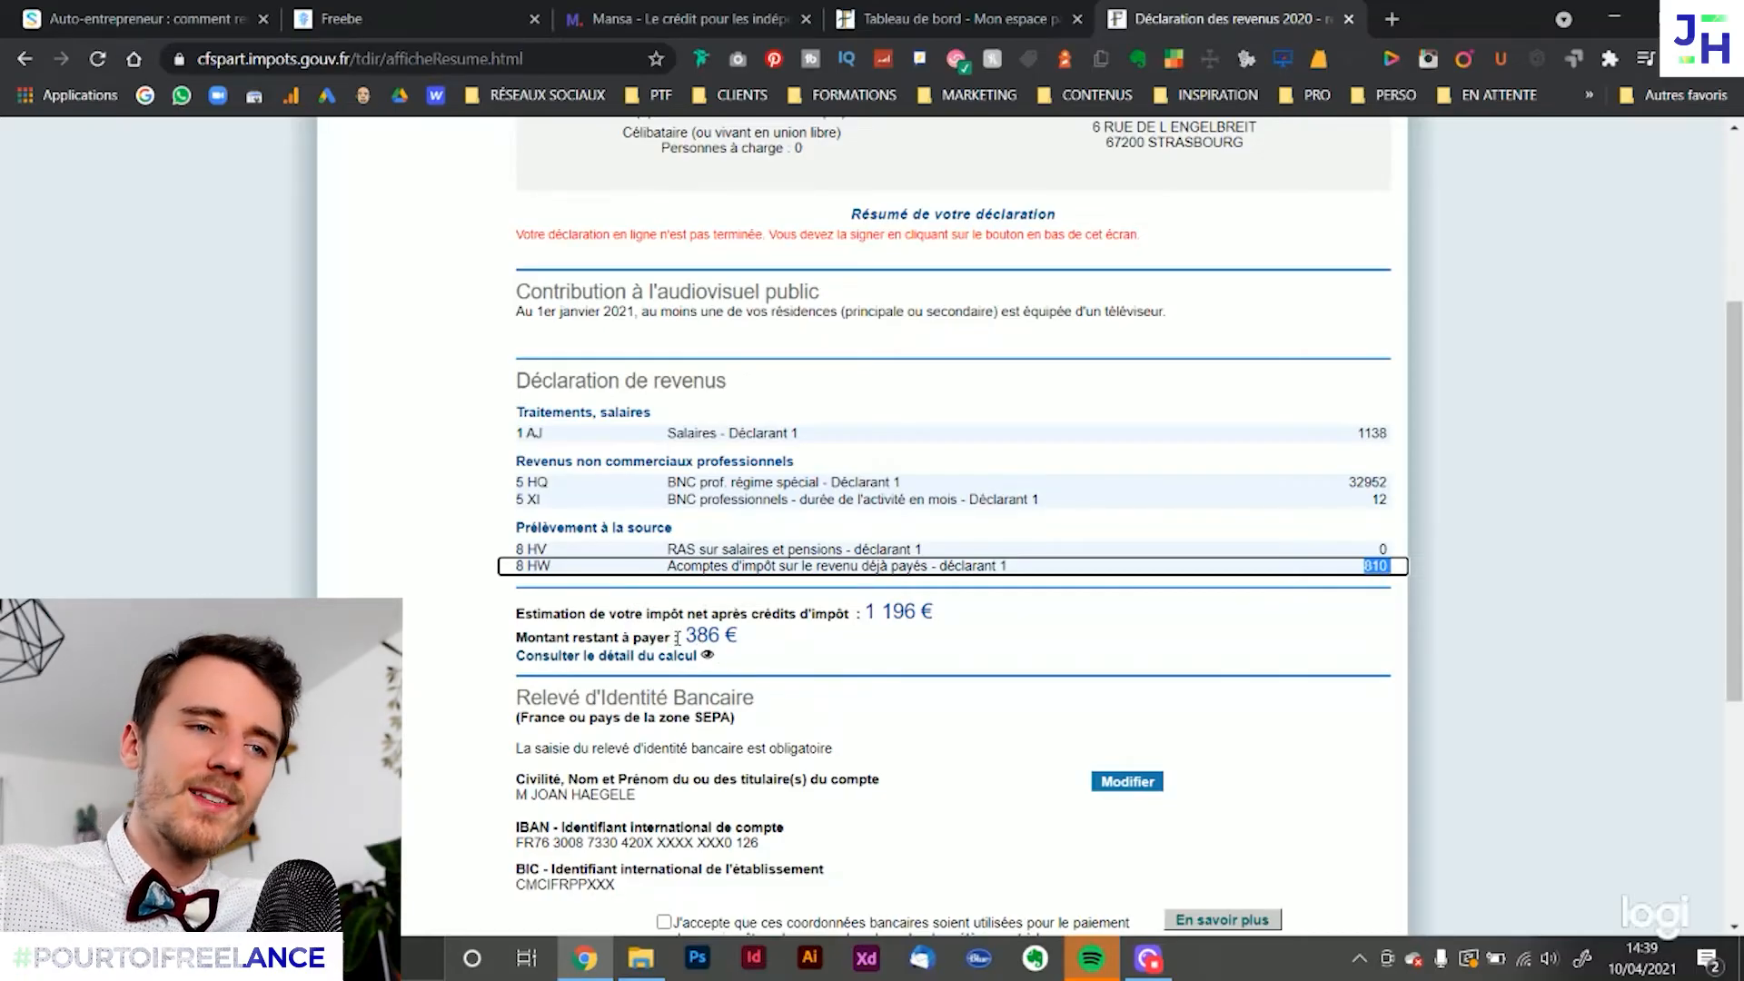
pyautogui.click(1569, 498)
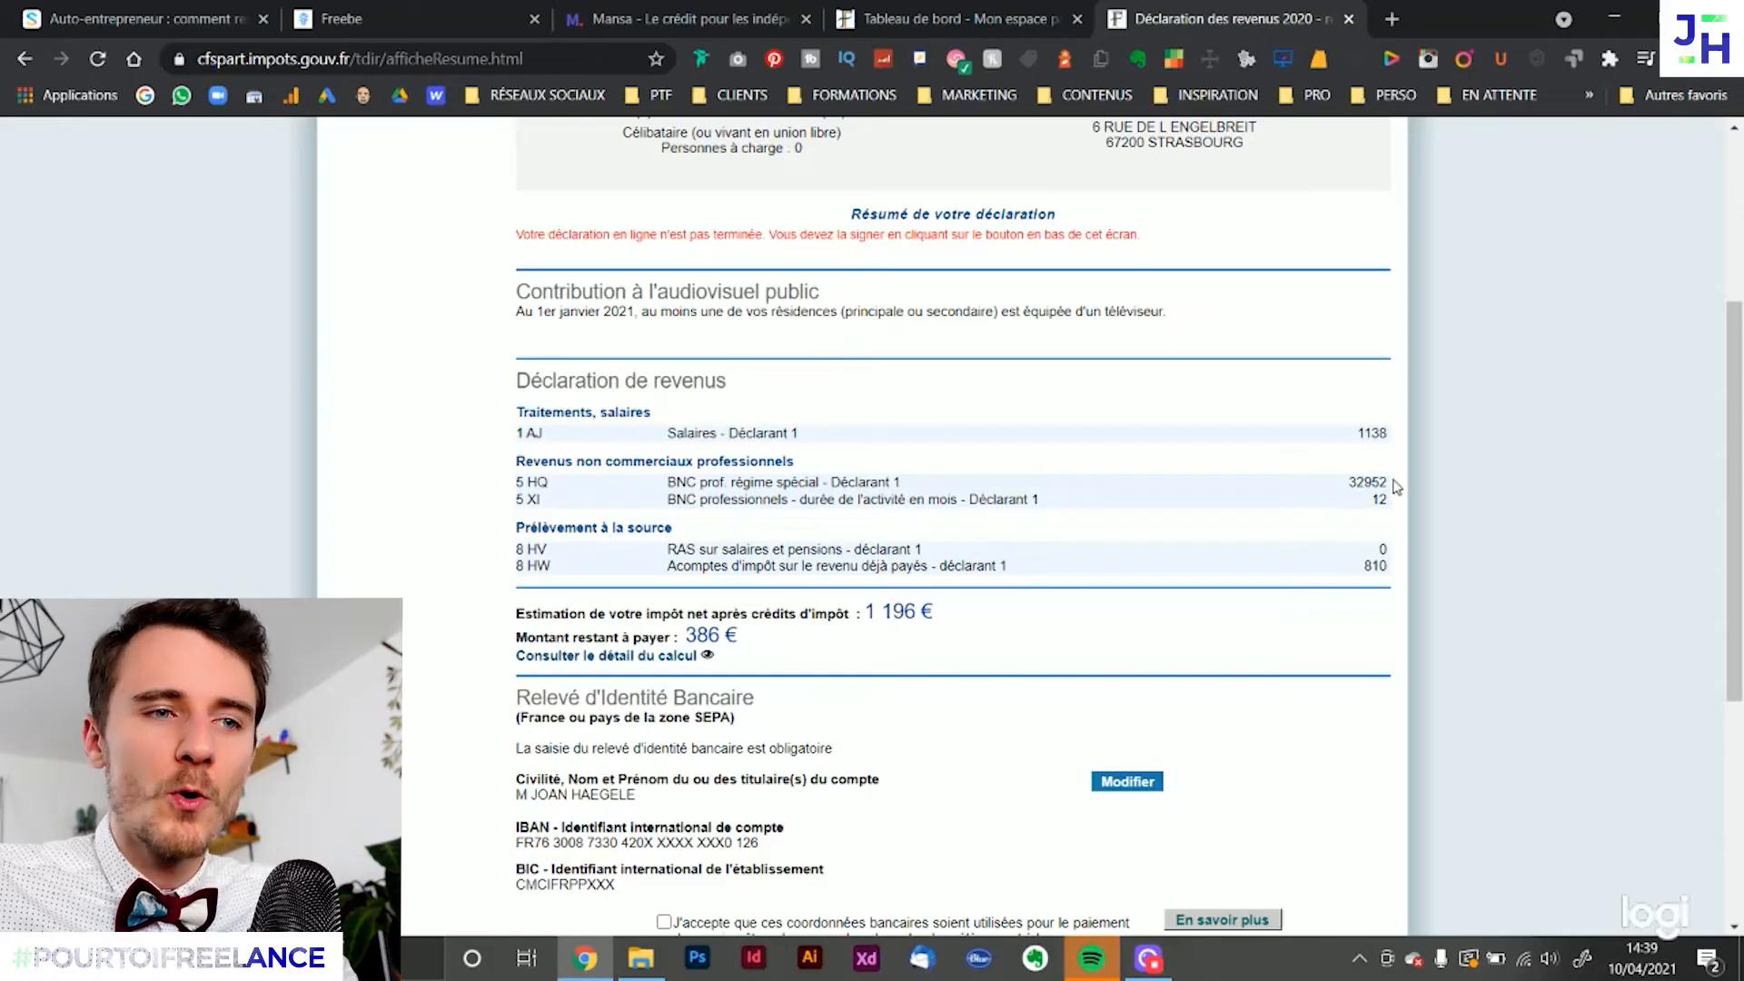
pyautogui.moveTo(1399, 484); pyautogui.dragTo(1344, 491)
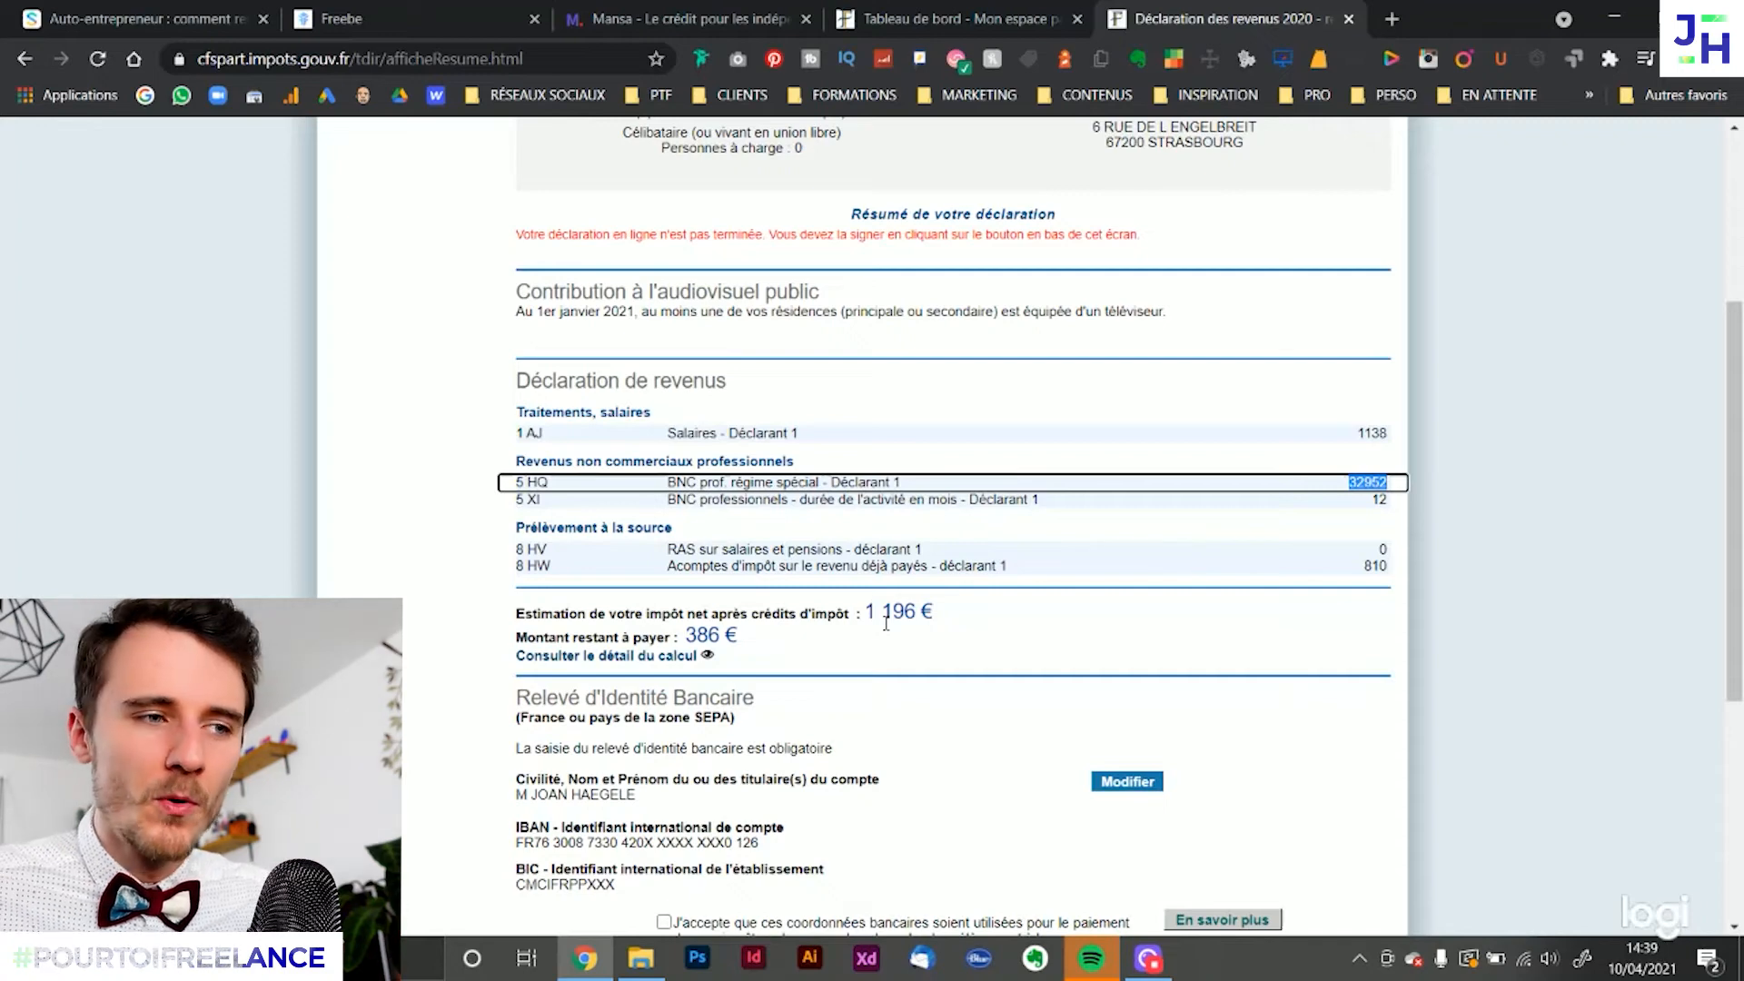
pyautogui.click(1397, 491)
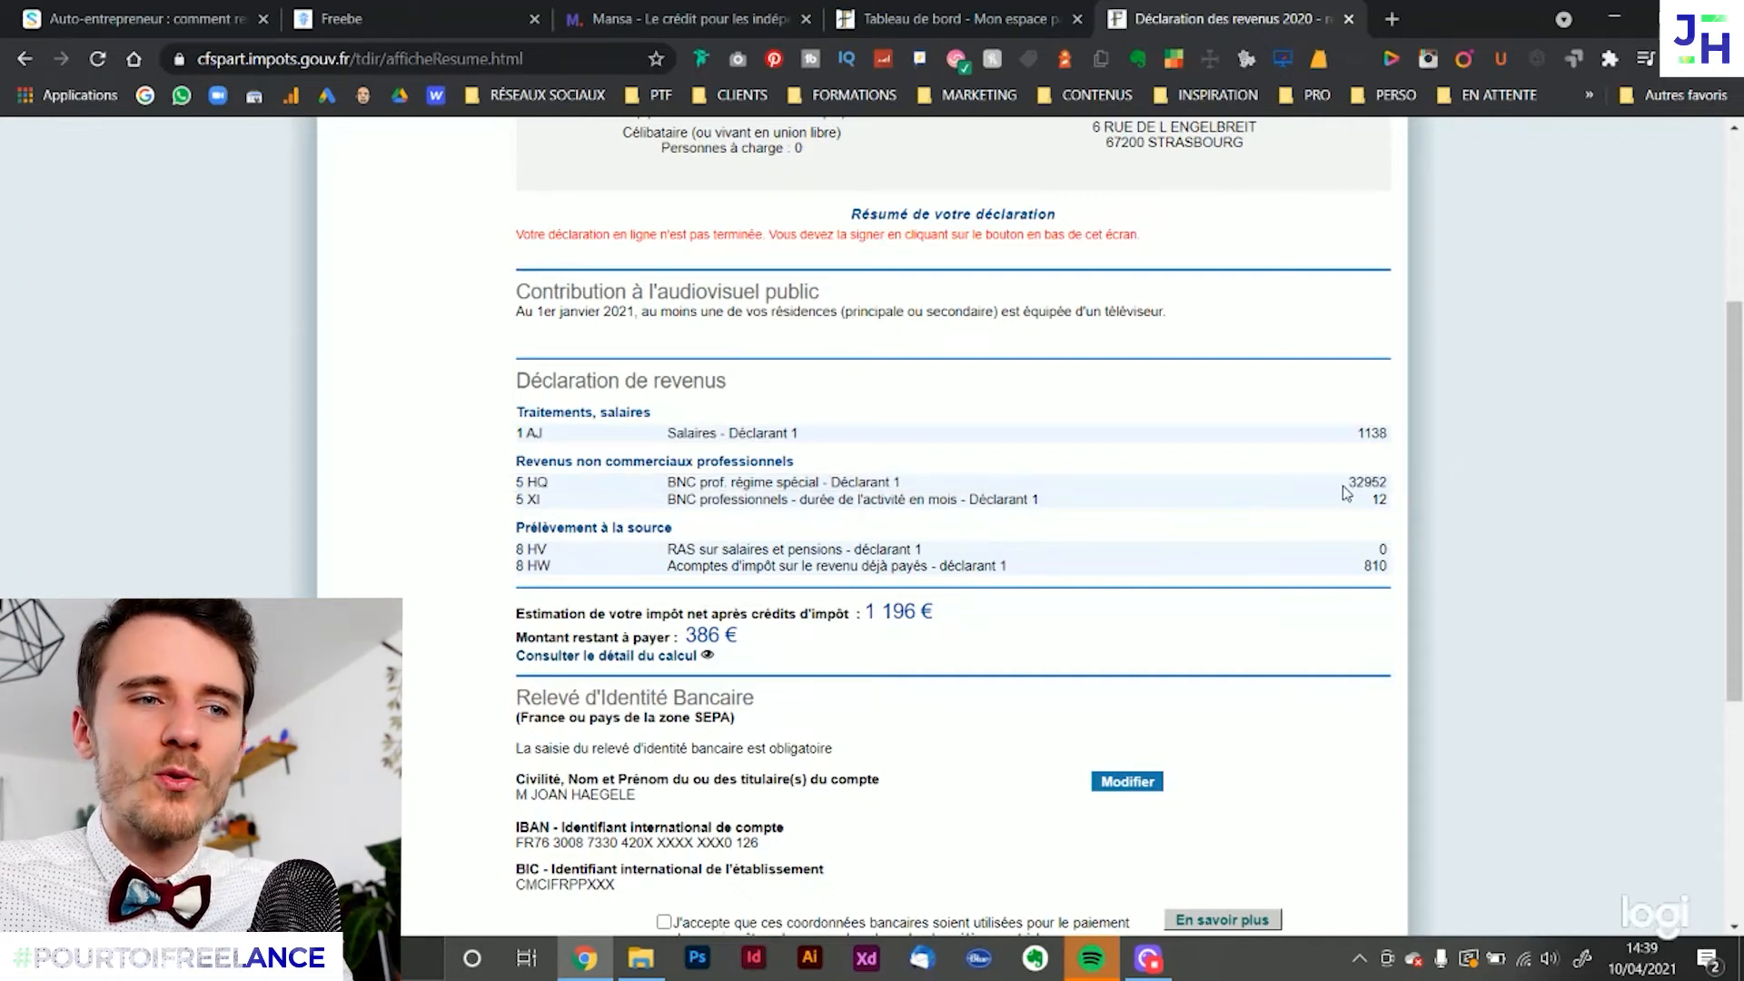
pyautogui.moveTo(1347, 490); pyautogui.dragTo(1390, 485)
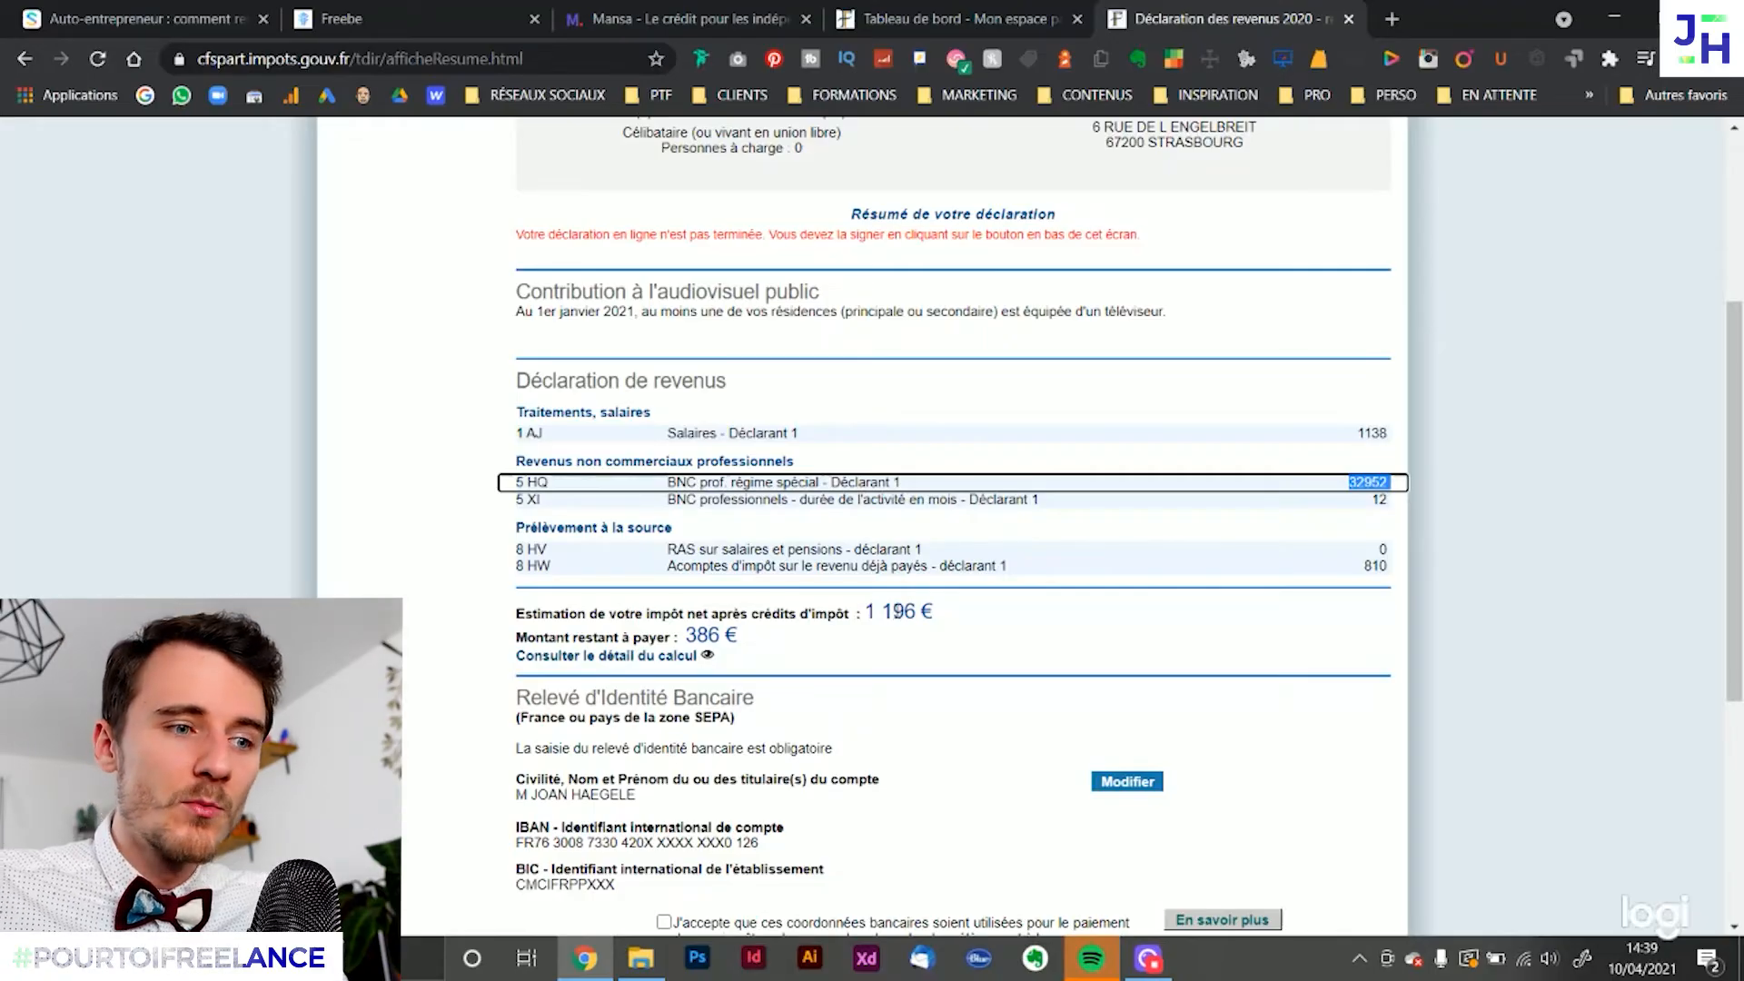
# Check the bank details, e-mail and signature sections at the end of the declaration summary, then recheck the declared income
pyautogui.scroll(-5, 909, 627)
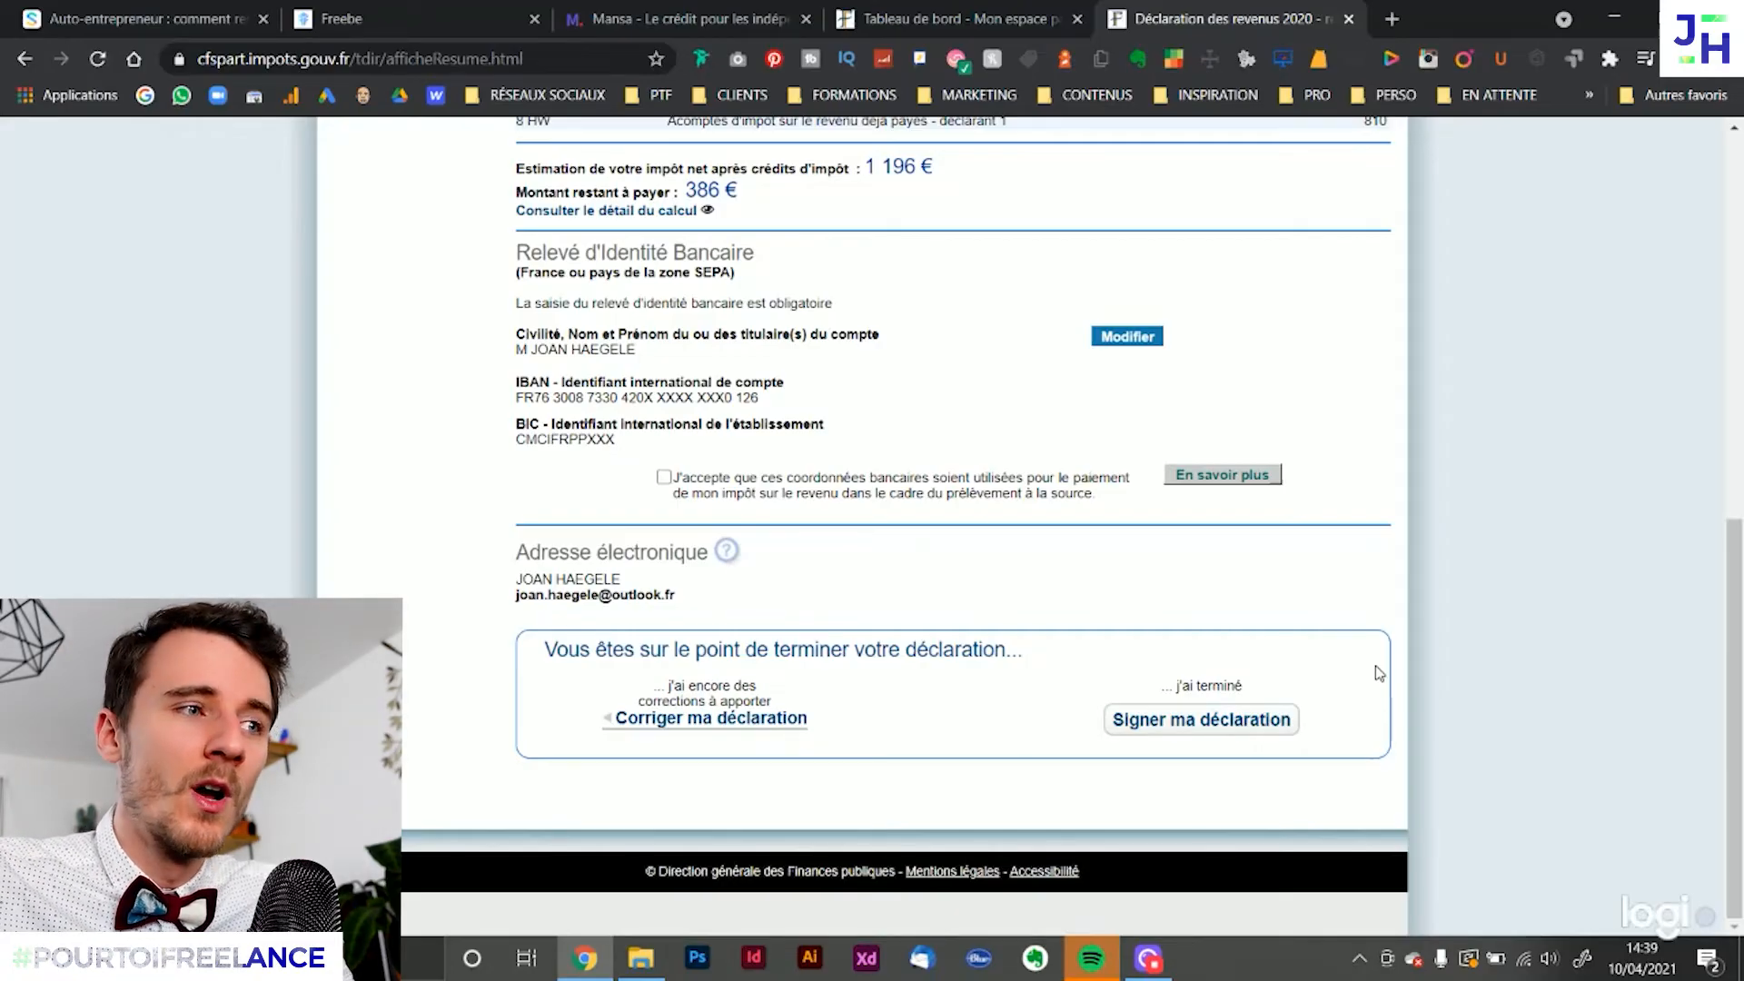
pyautogui.scroll(3, 1379, 672)
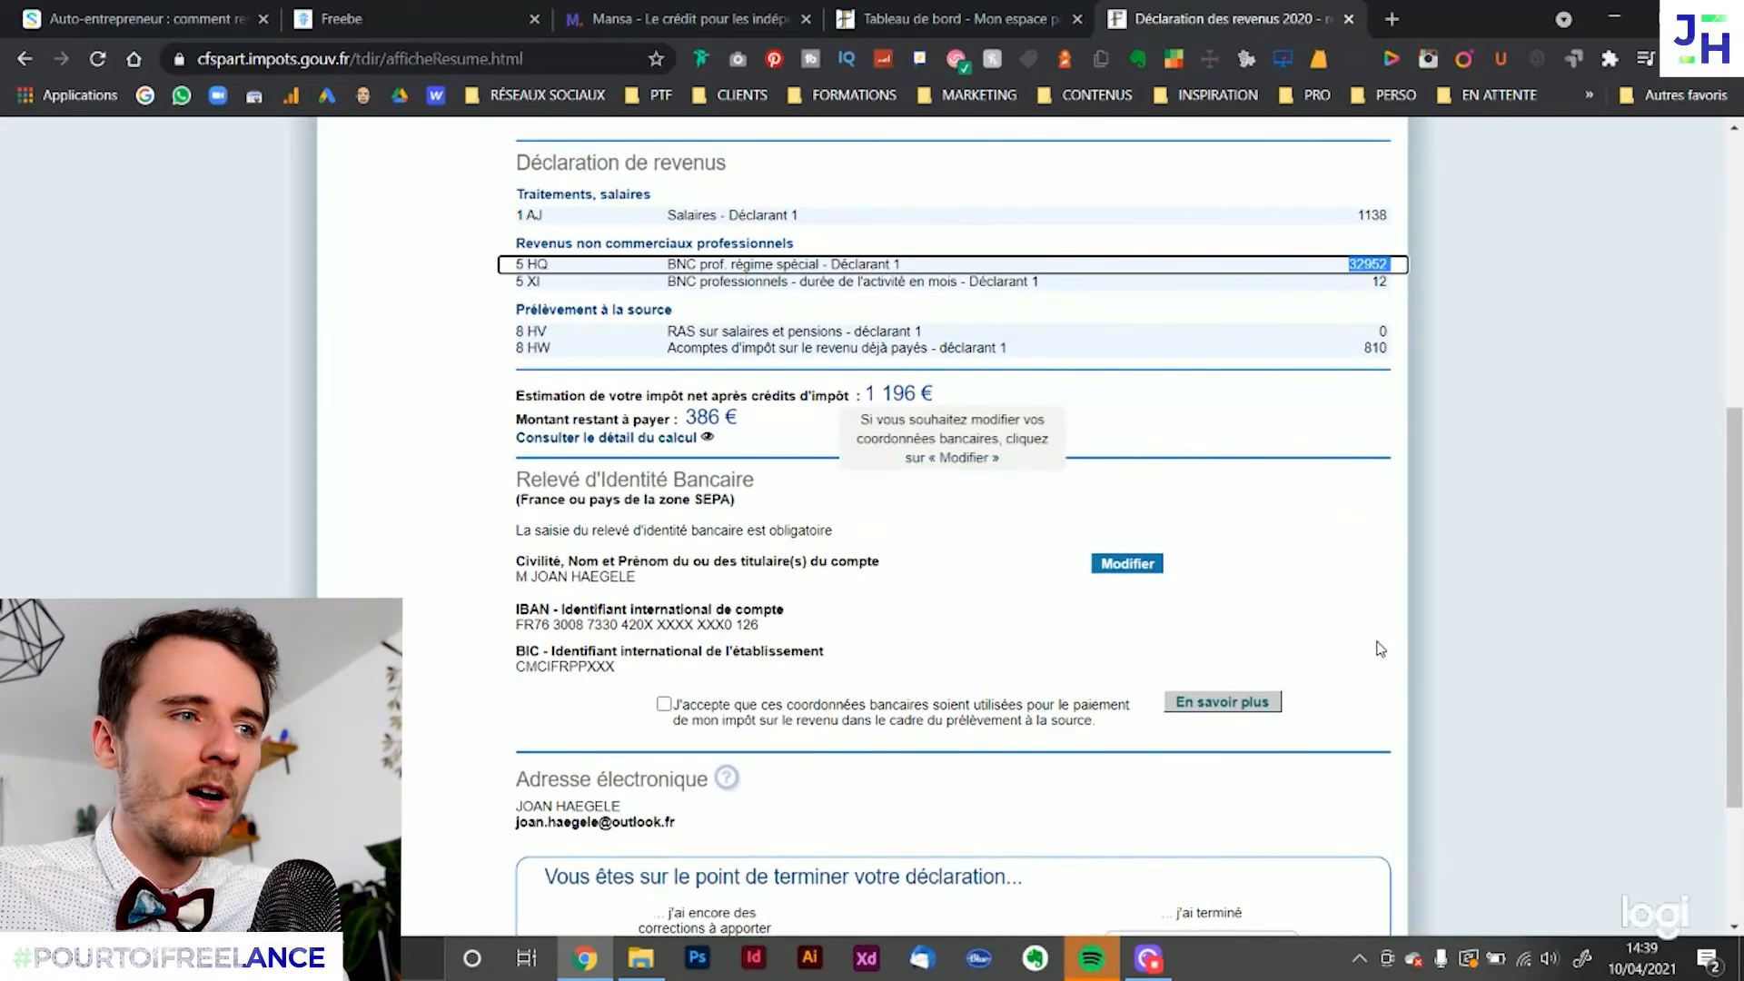
pyautogui.scroll(3, 1360, 650)
pyautogui.click(1481, 706)
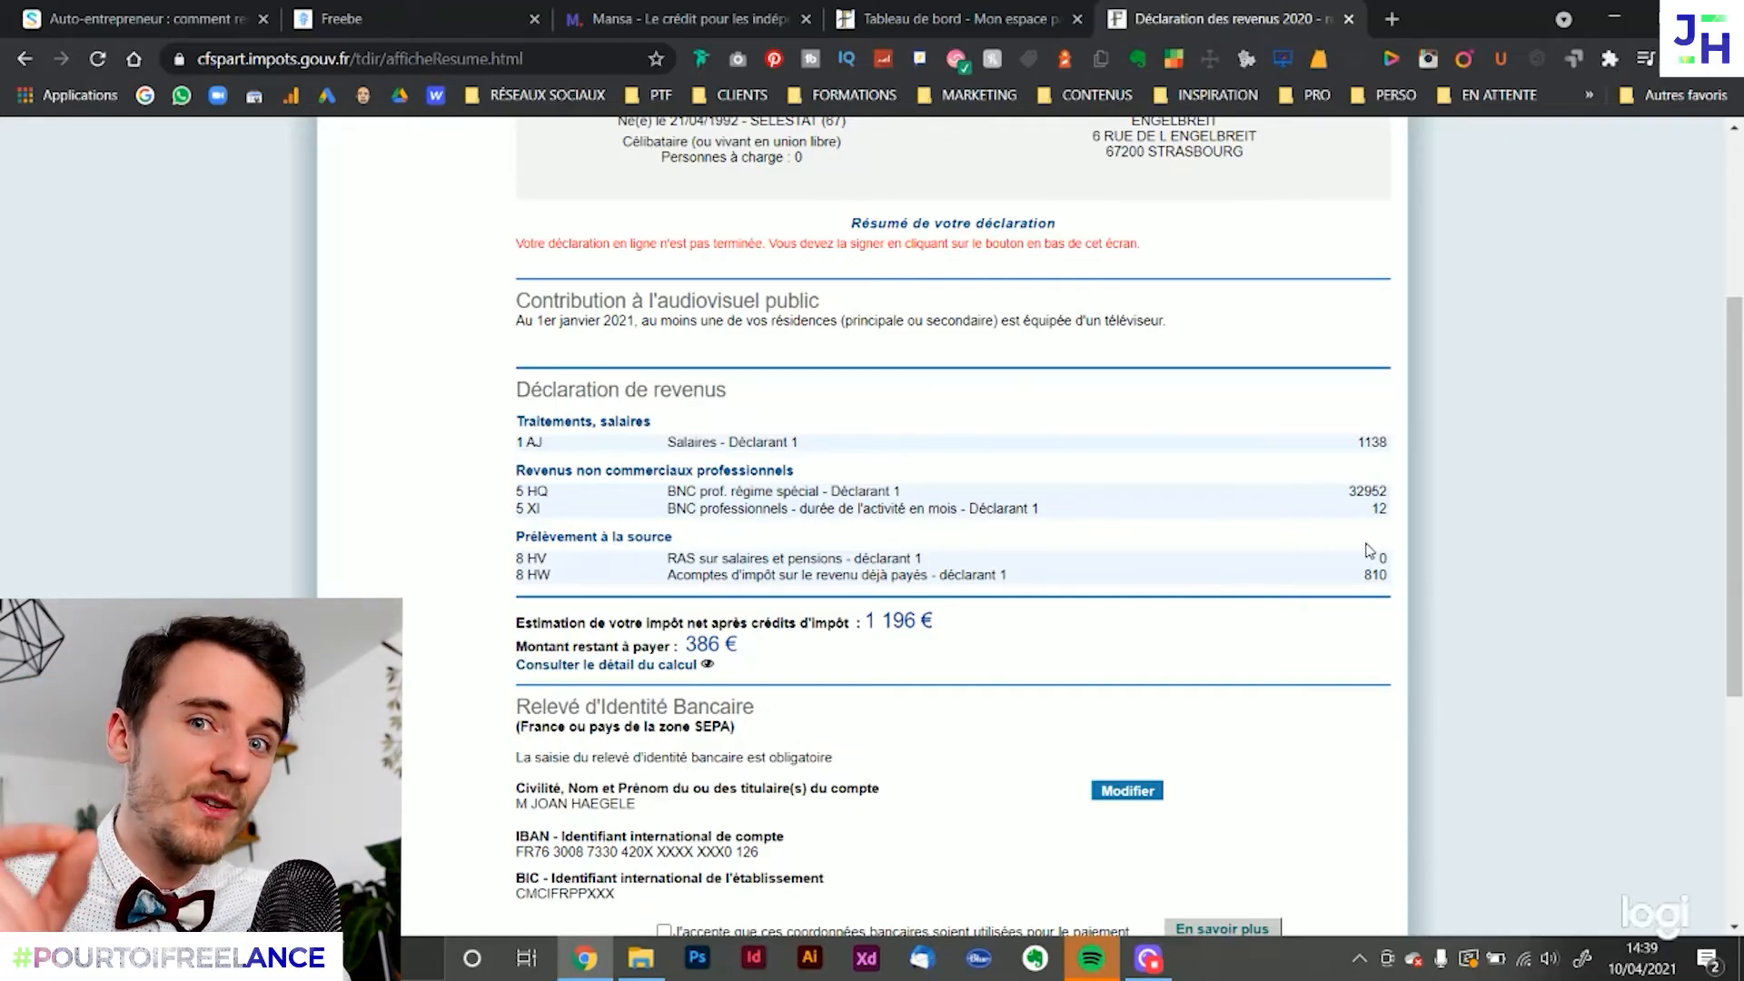
# Switch to the Shine guide and read Étape 4 : Résumé et signature, including the note about box 5HY
pyautogui.click(127, 18)
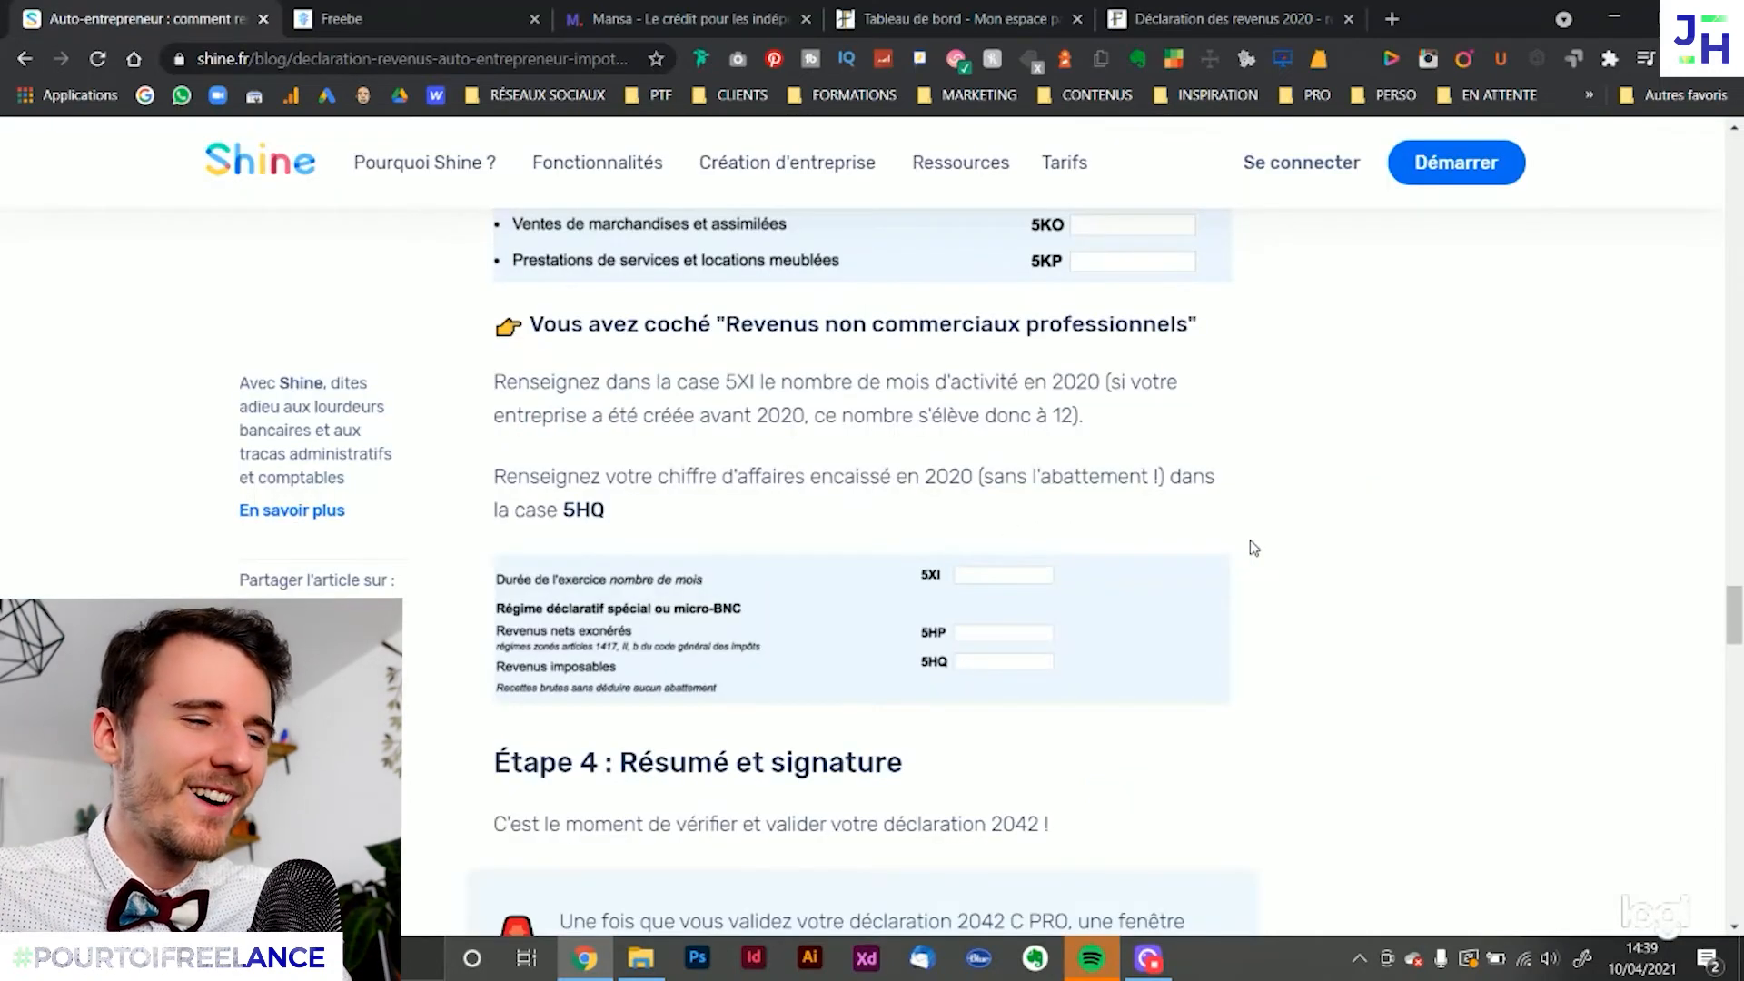
pyautogui.scroll(-2, 1272, 626)
pyautogui.scroll(-3, 1315, 633)
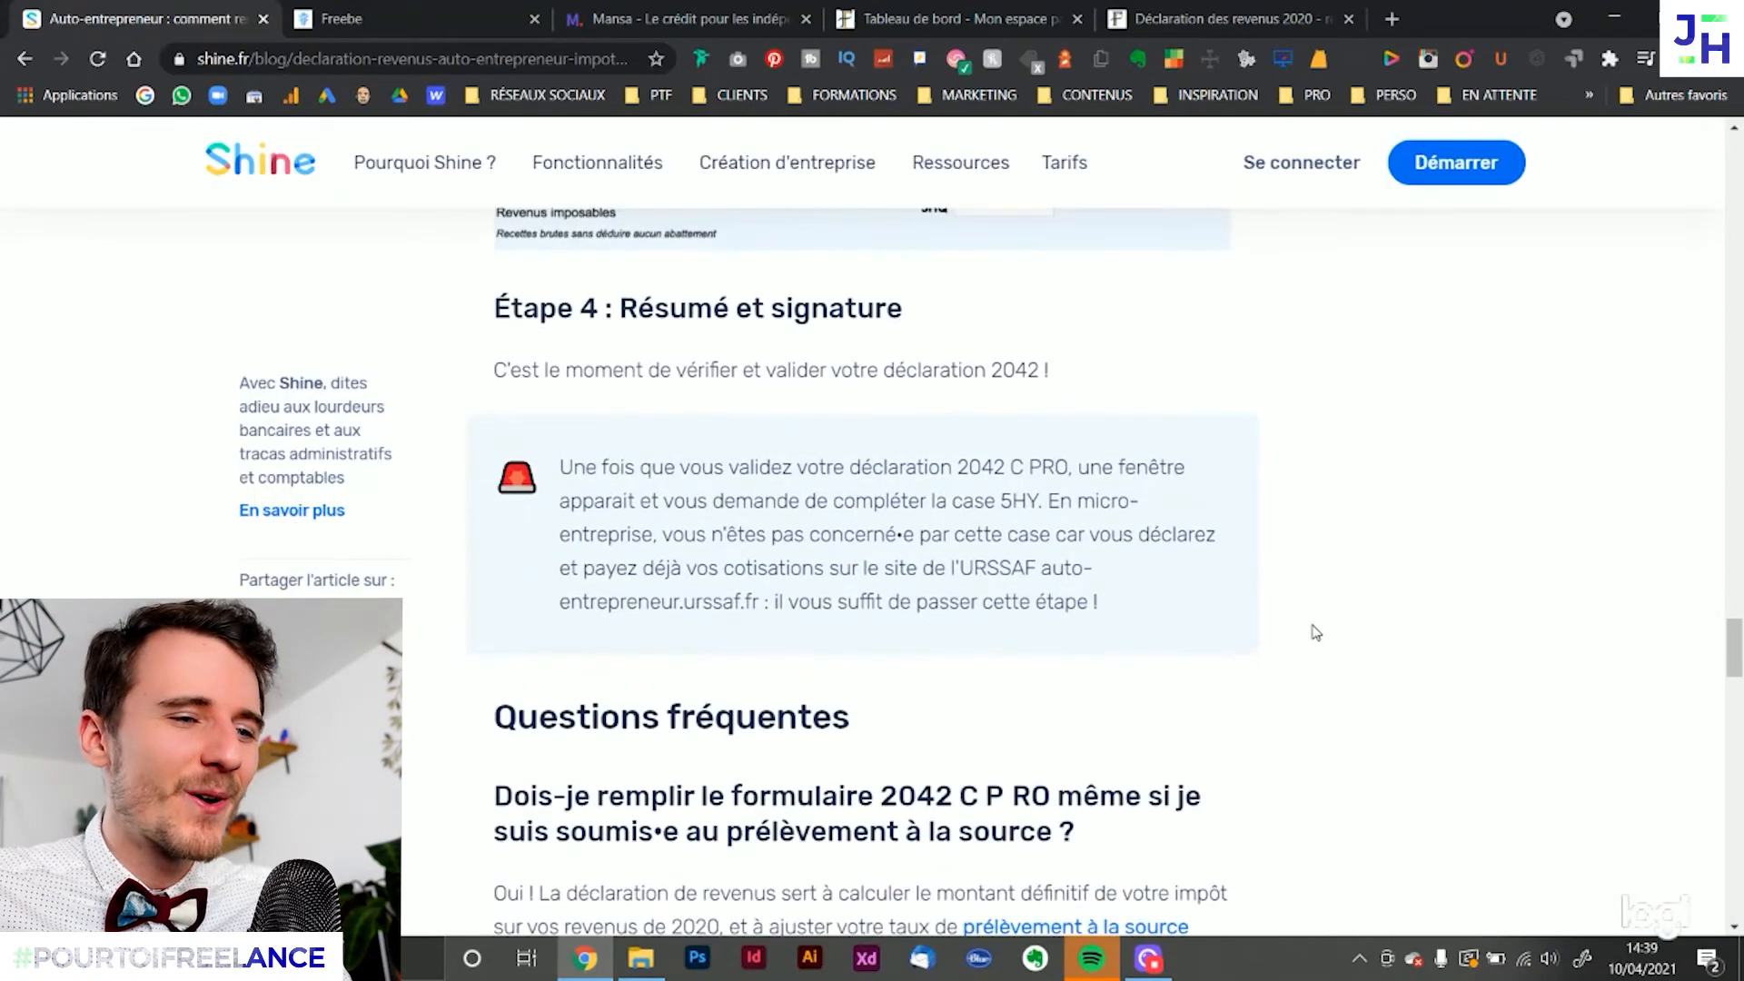
pyautogui.scroll(-1, 1314, 632)
pyautogui.scroll(2, 1314, 633)
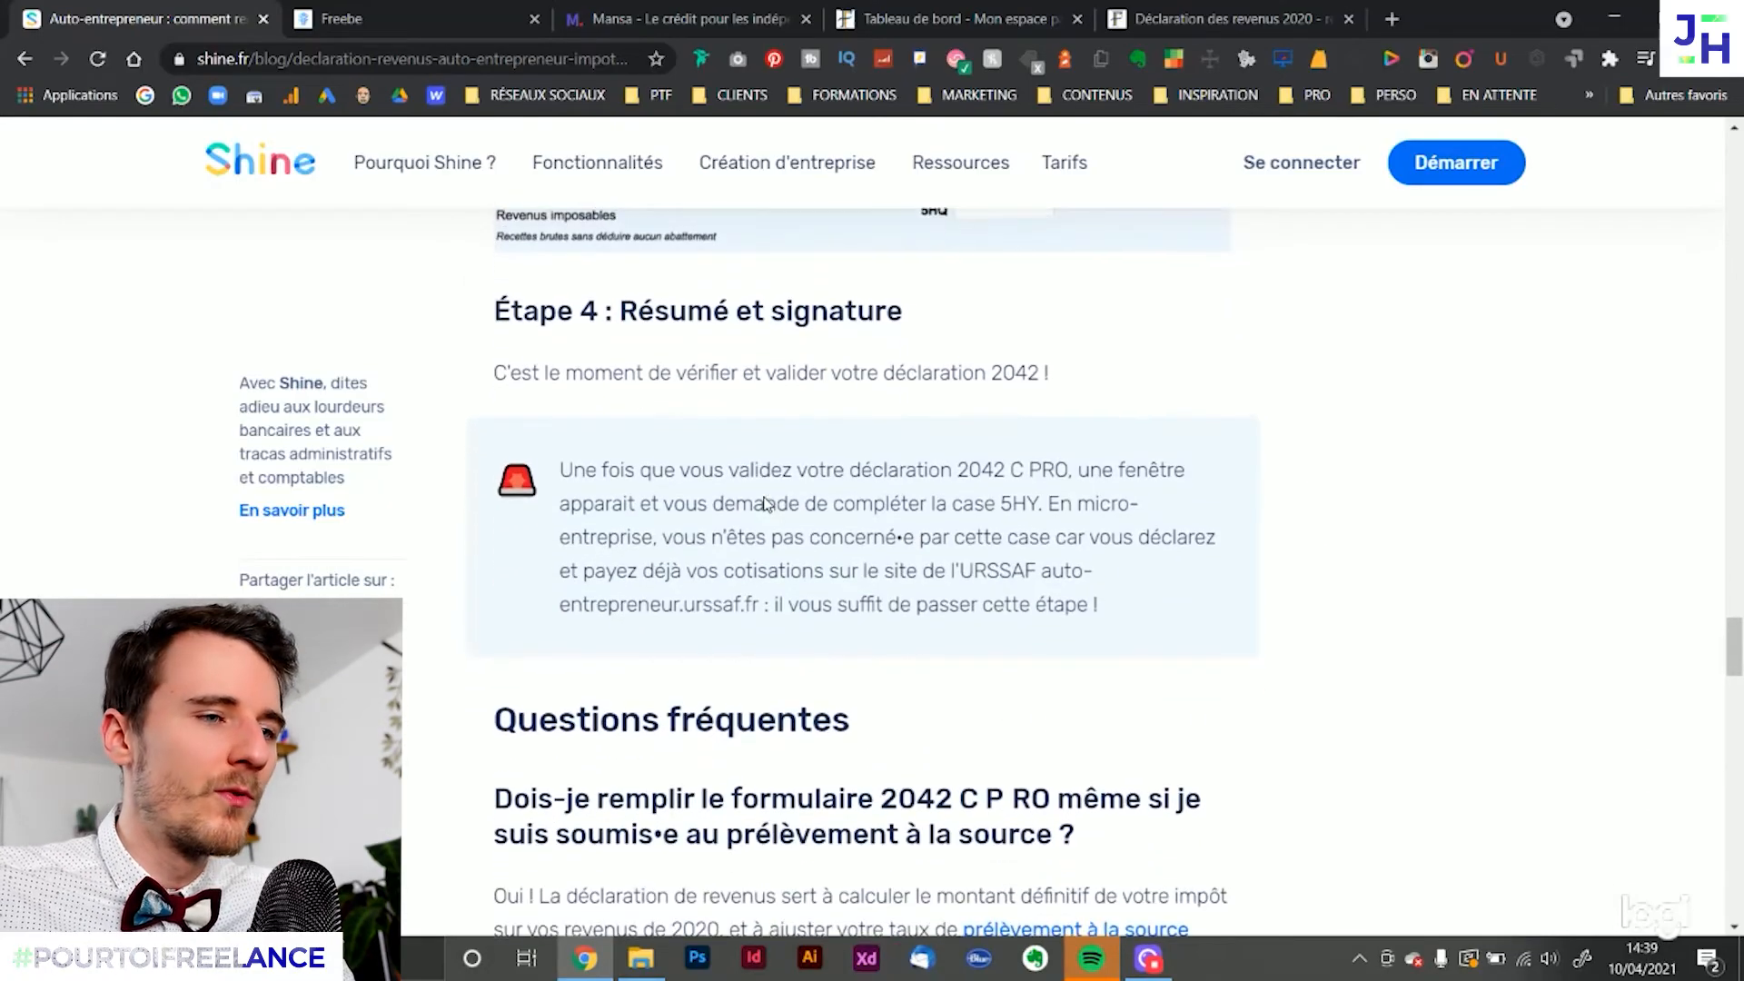
pyautogui.scroll(-1, 768, 497)
pyautogui.moveTo(636, 310); pyautogui.dragTo(872, 498)
pyautogui.click(1362, 477)
pyautogui.scroll(2, 1375, 473)
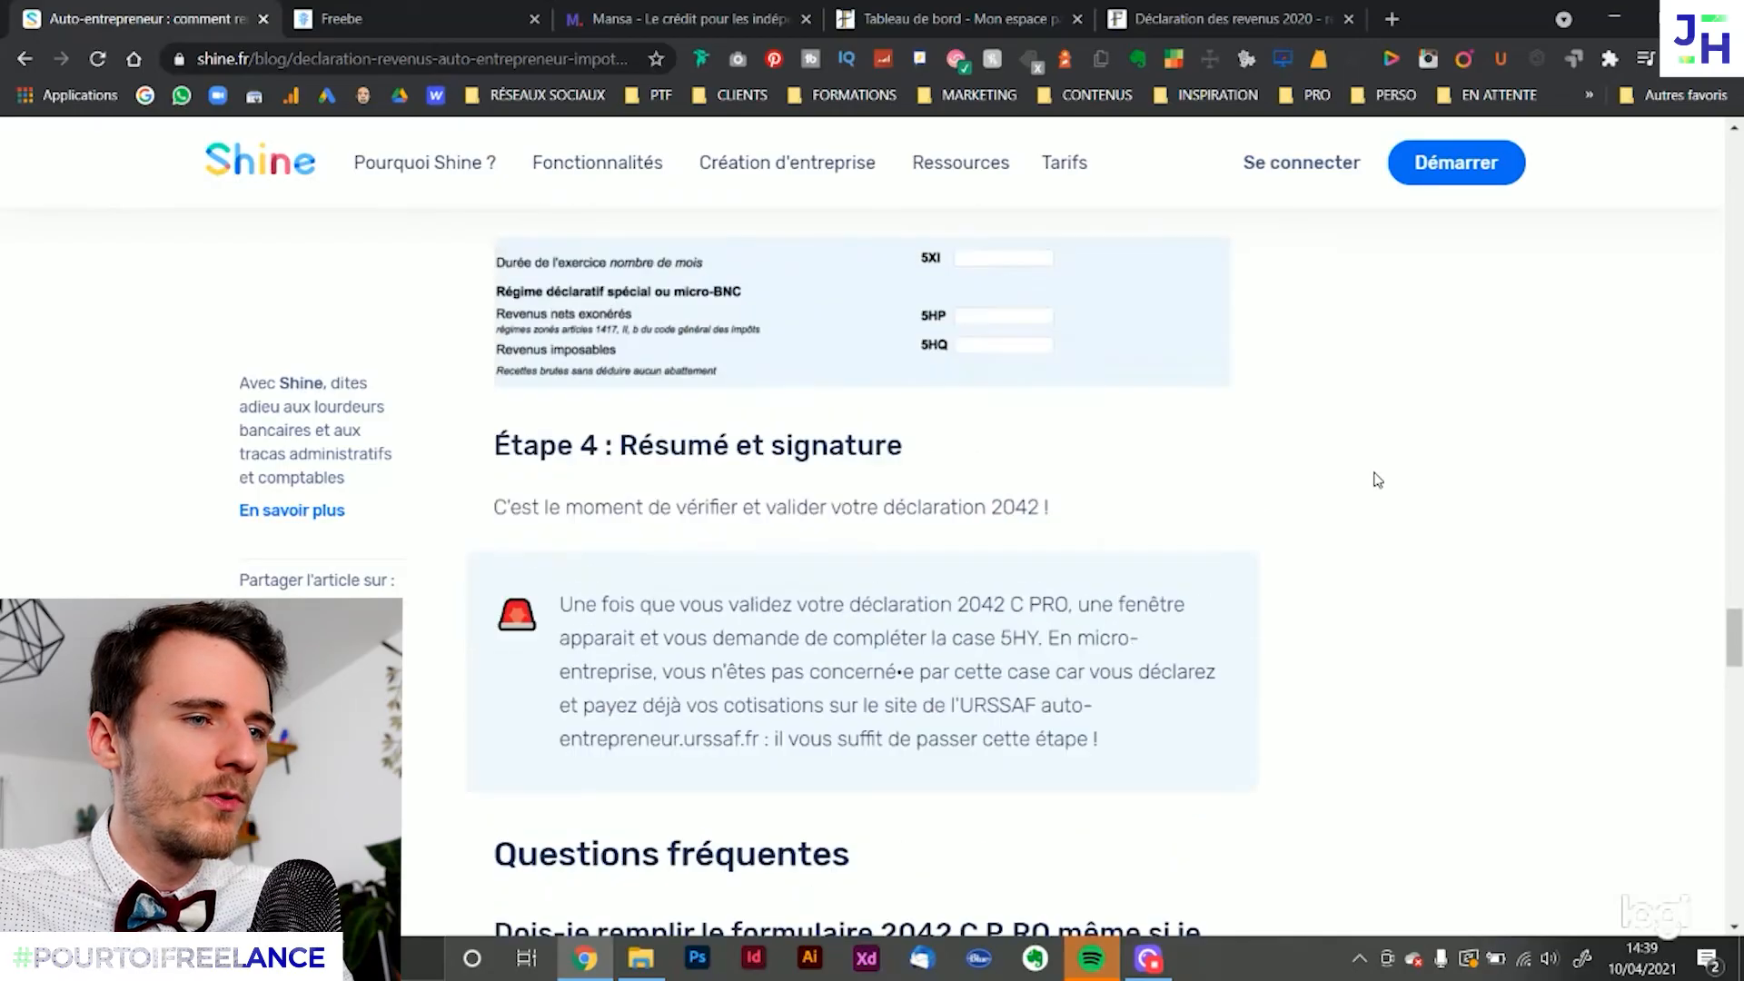
# Read the guide's FAQ answer on filling in form 2042 C PRO when subject to prélèvement à la source
pyautogui.scroll(-1, 1375, 473)
pyautogui.scroll(-4, 1378, 482)
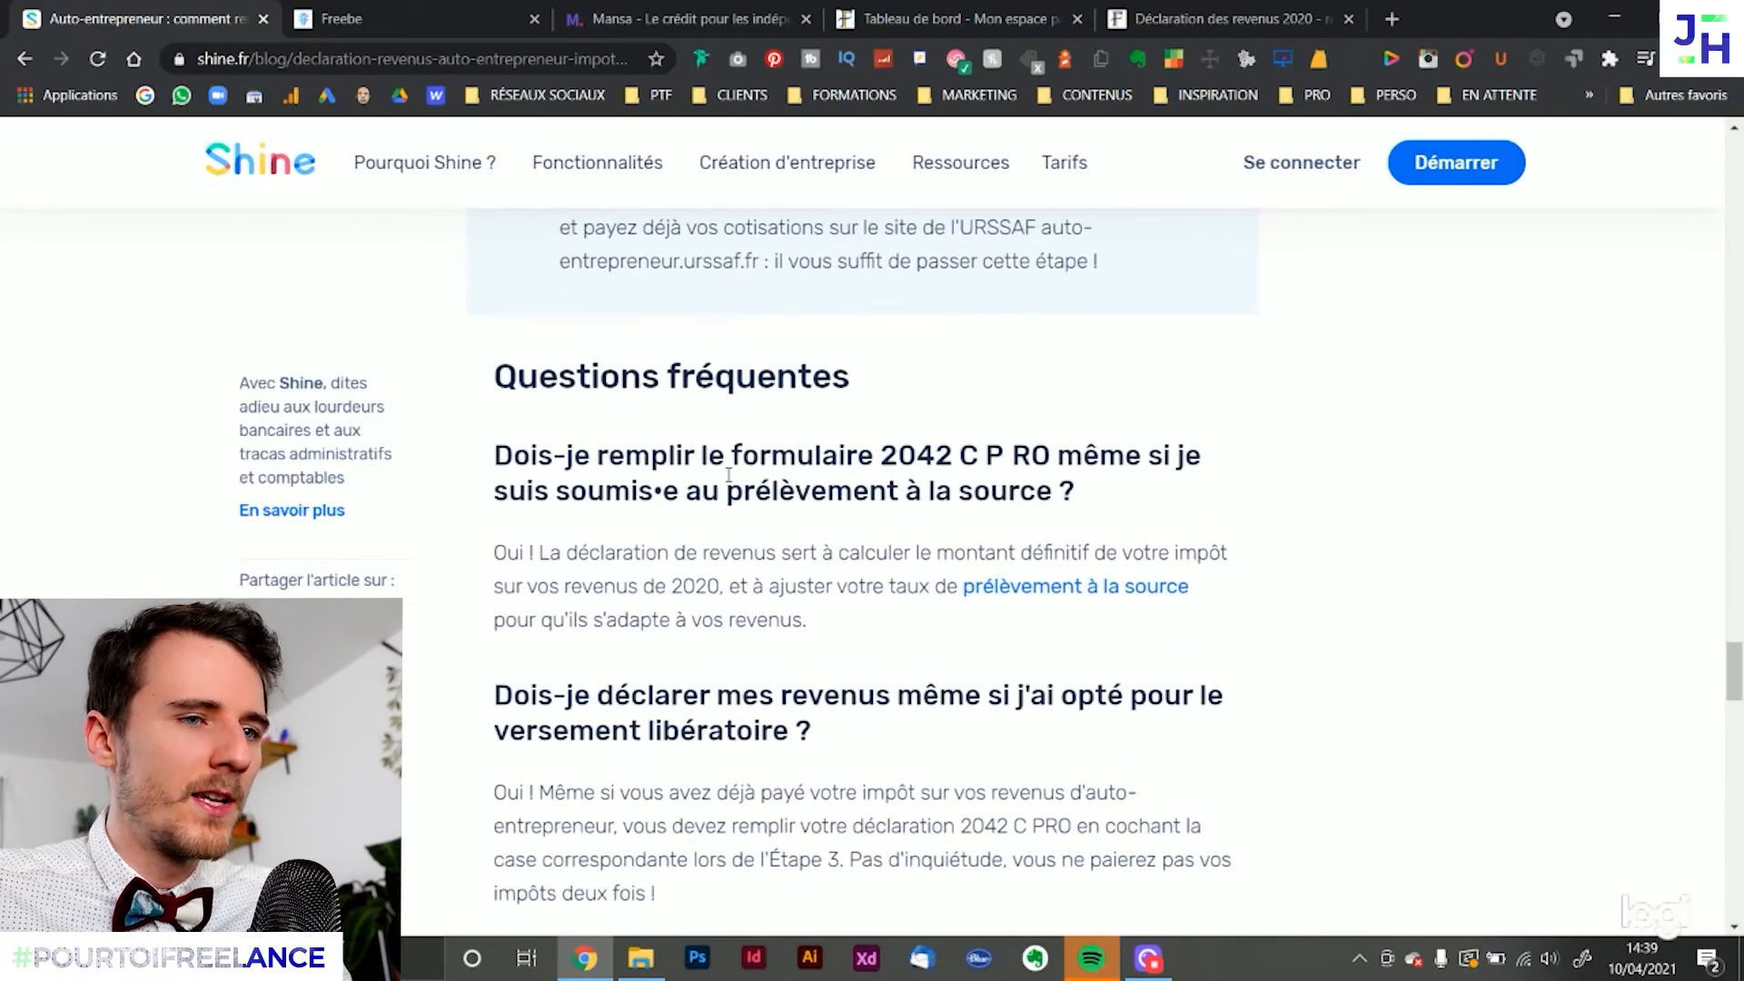
pyautogui.moveTo(698, 552); pyautogui.dragTo(942, 641)
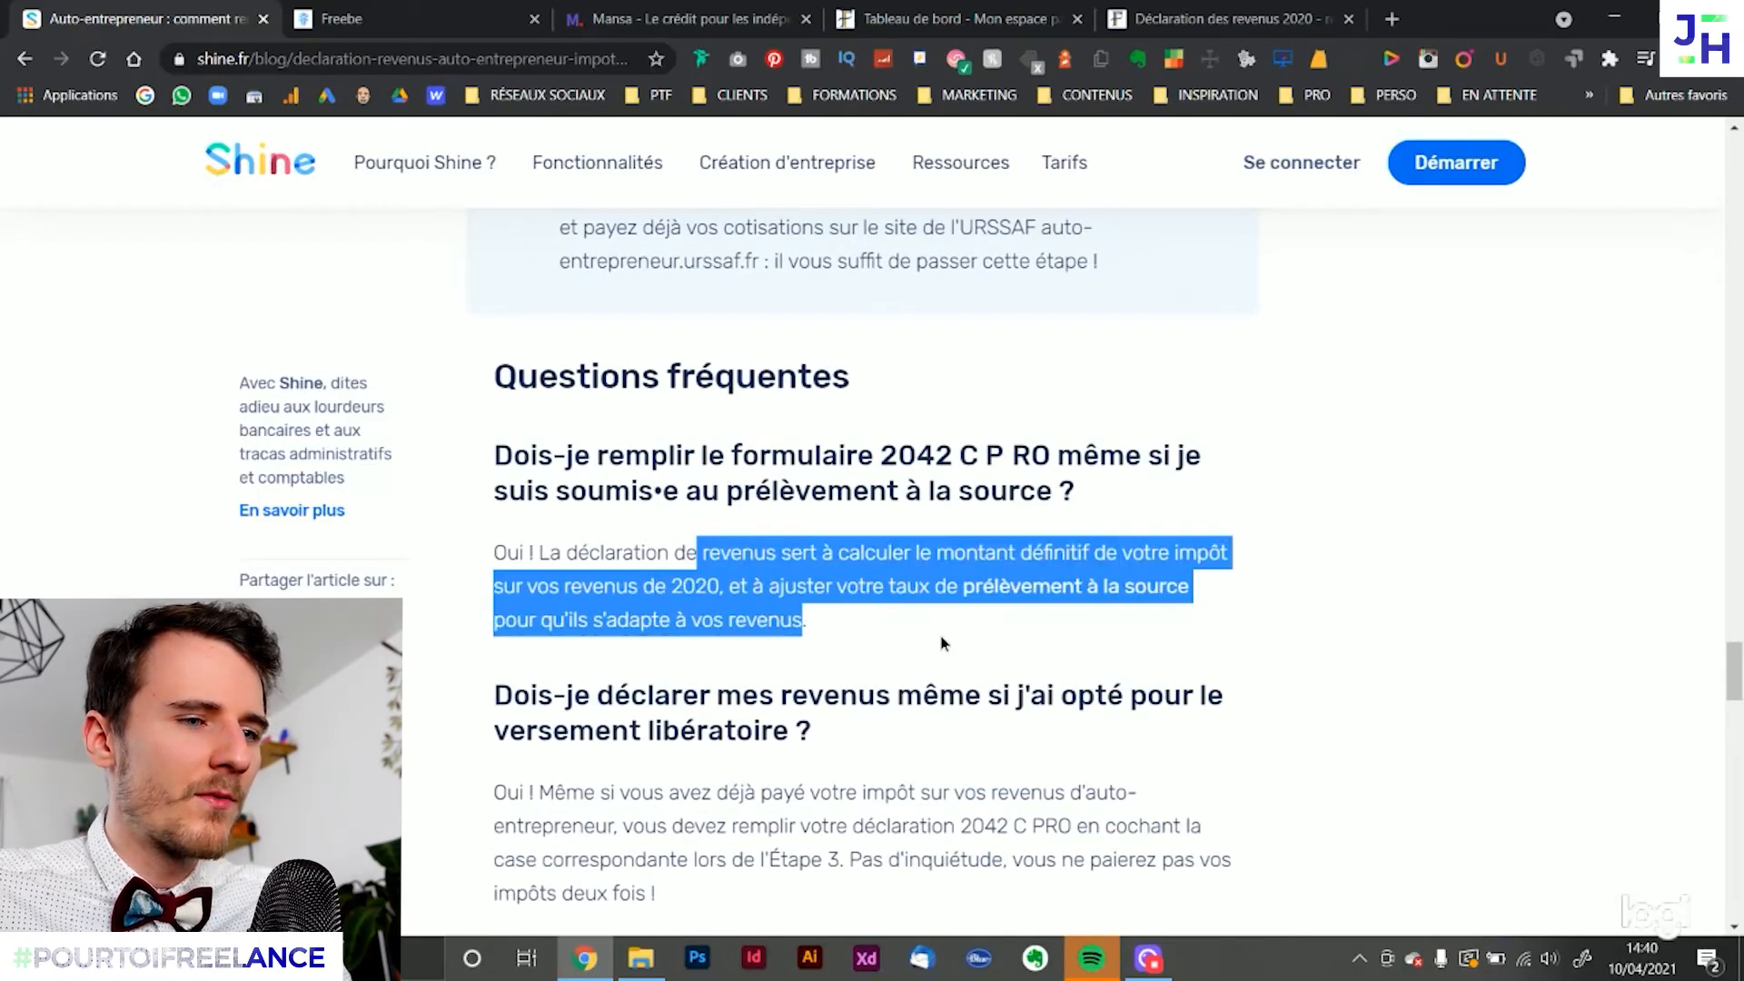
pyautogui.click(966, 642)
pyautogui.scroll(-1, 977, 641)
pyautogui.scroll(-2, 982, 641)
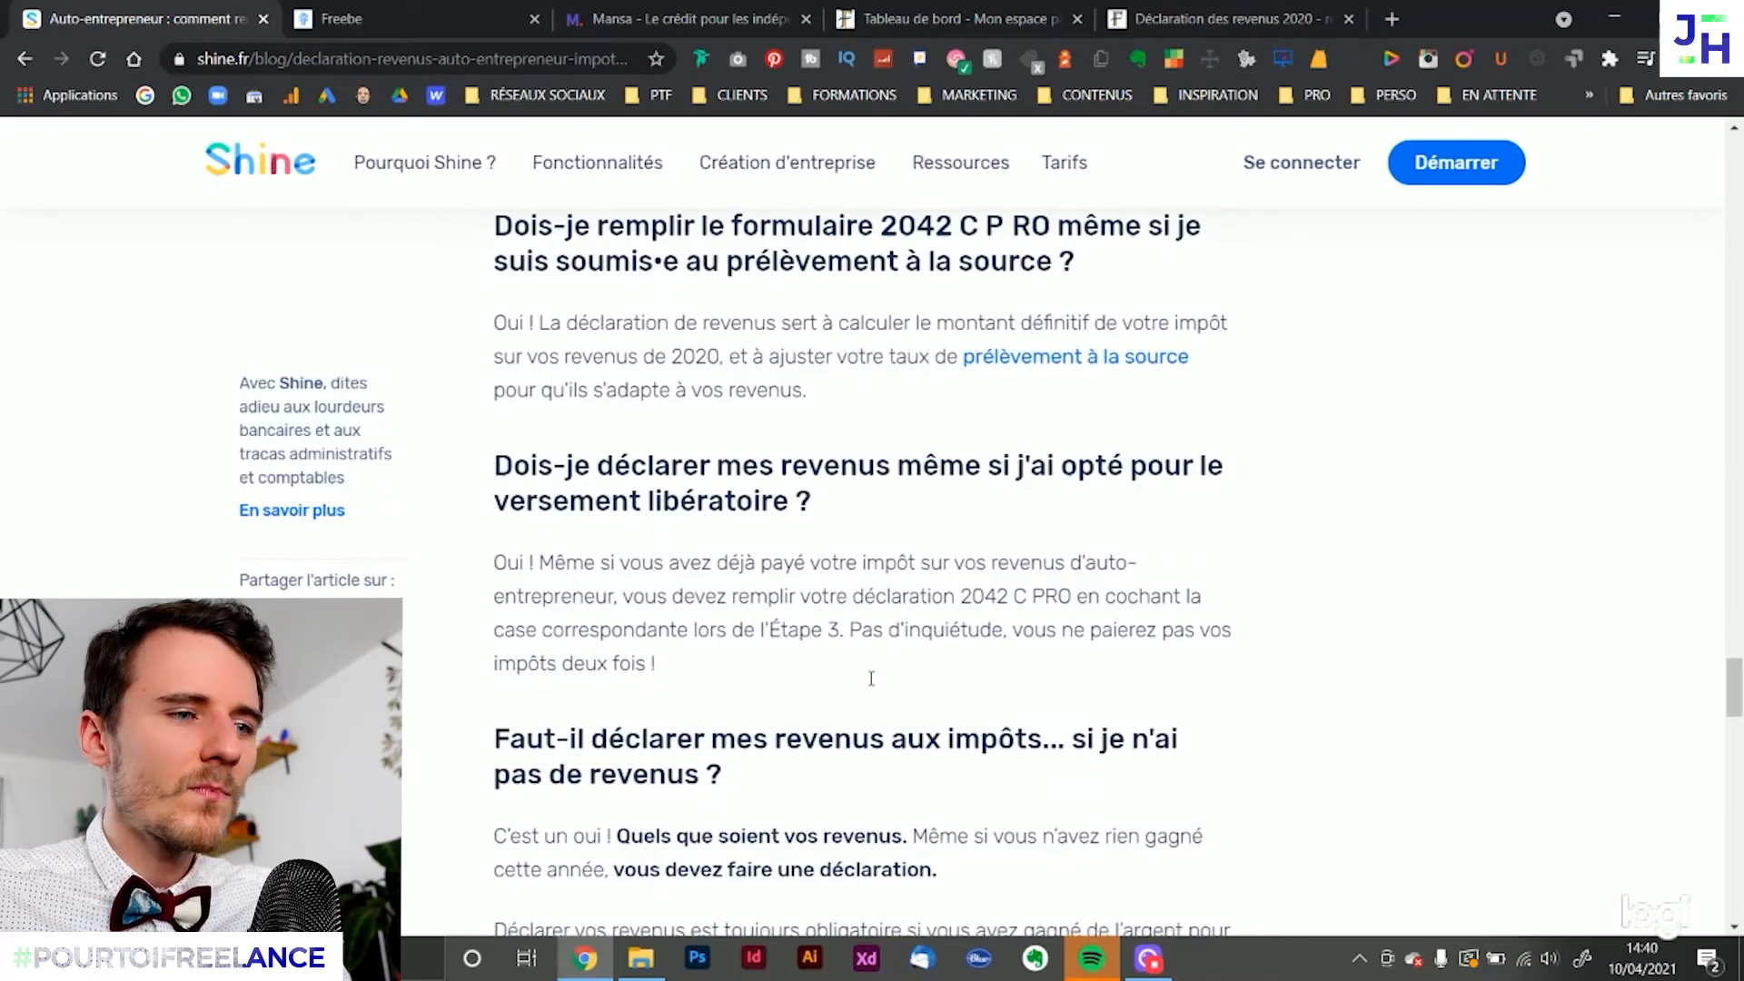
# Read the guide's FAQ answer on declaring revenue after opting for the versement libératoire
pyautogui.scroll(-2, 700, 581)
pyautogui.moveTo(695, 629); pyautogui.dragTo(599, 452)
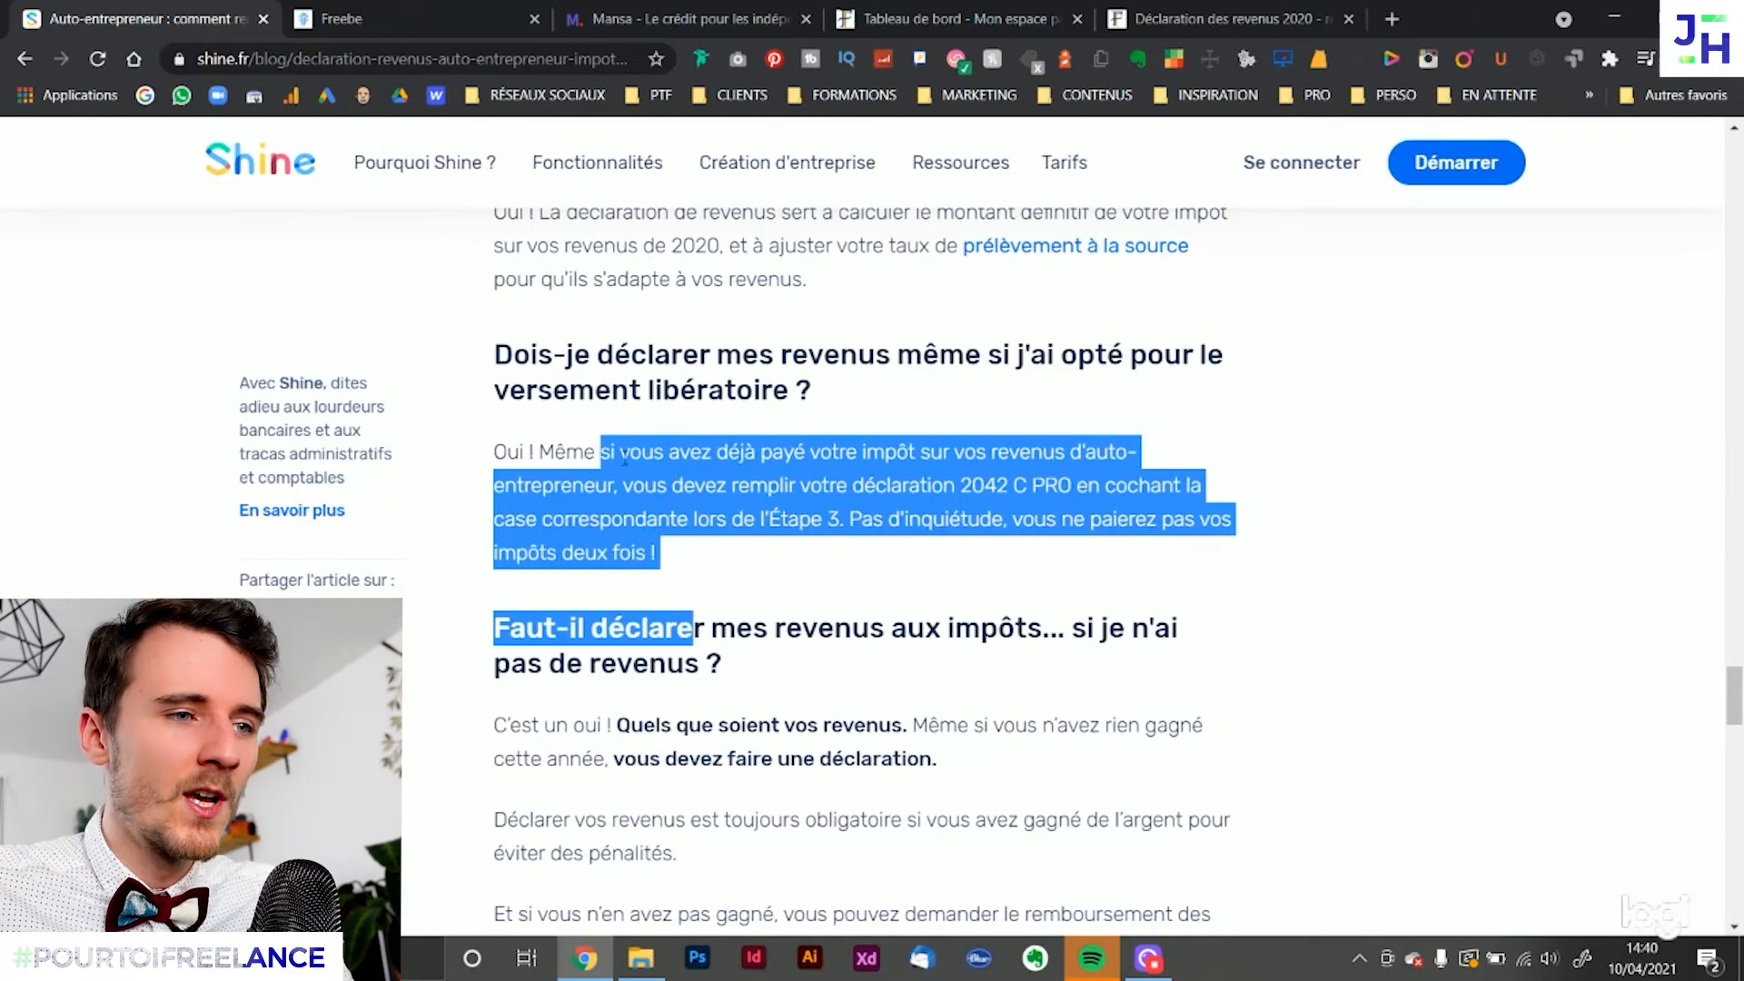
pyautogui.click(732, 553)
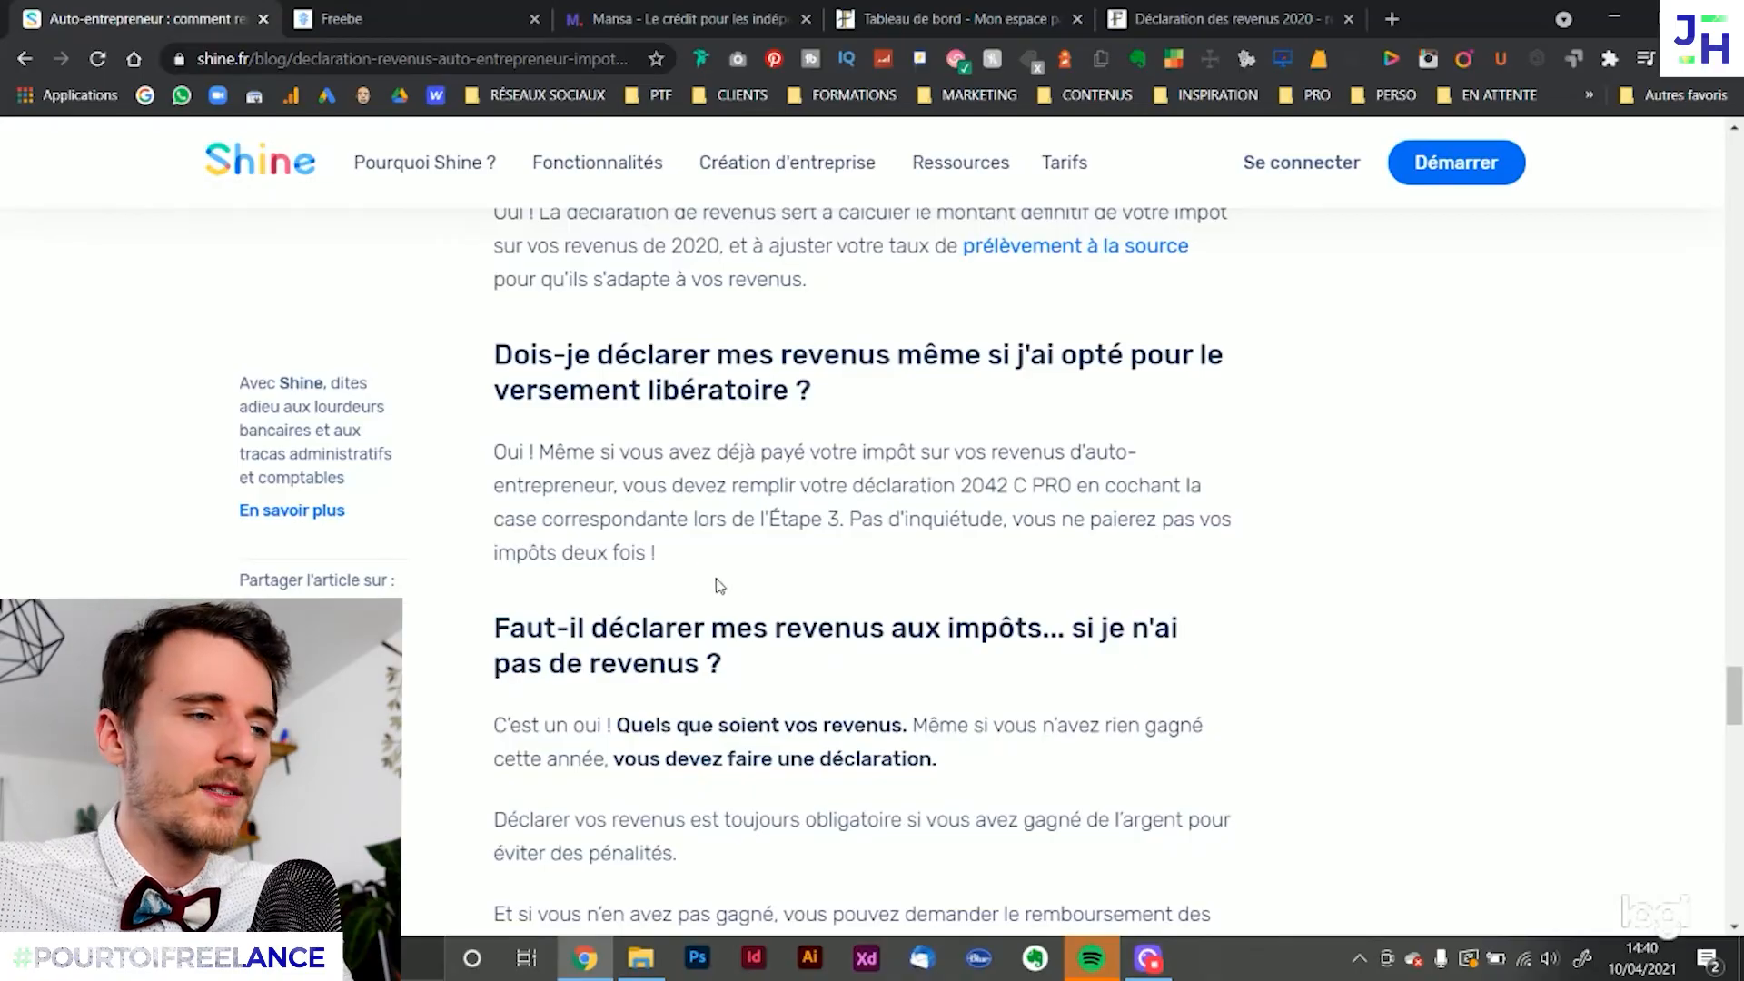
pyautogui.moveTo(716, 584); pyautogui.dragTo(545, 485)
pyautogui.click(761, 551)
# Read the guide's FAQ answer on whether a declaration is required without any income
pyautogui.scroll(-2, 761, 552)
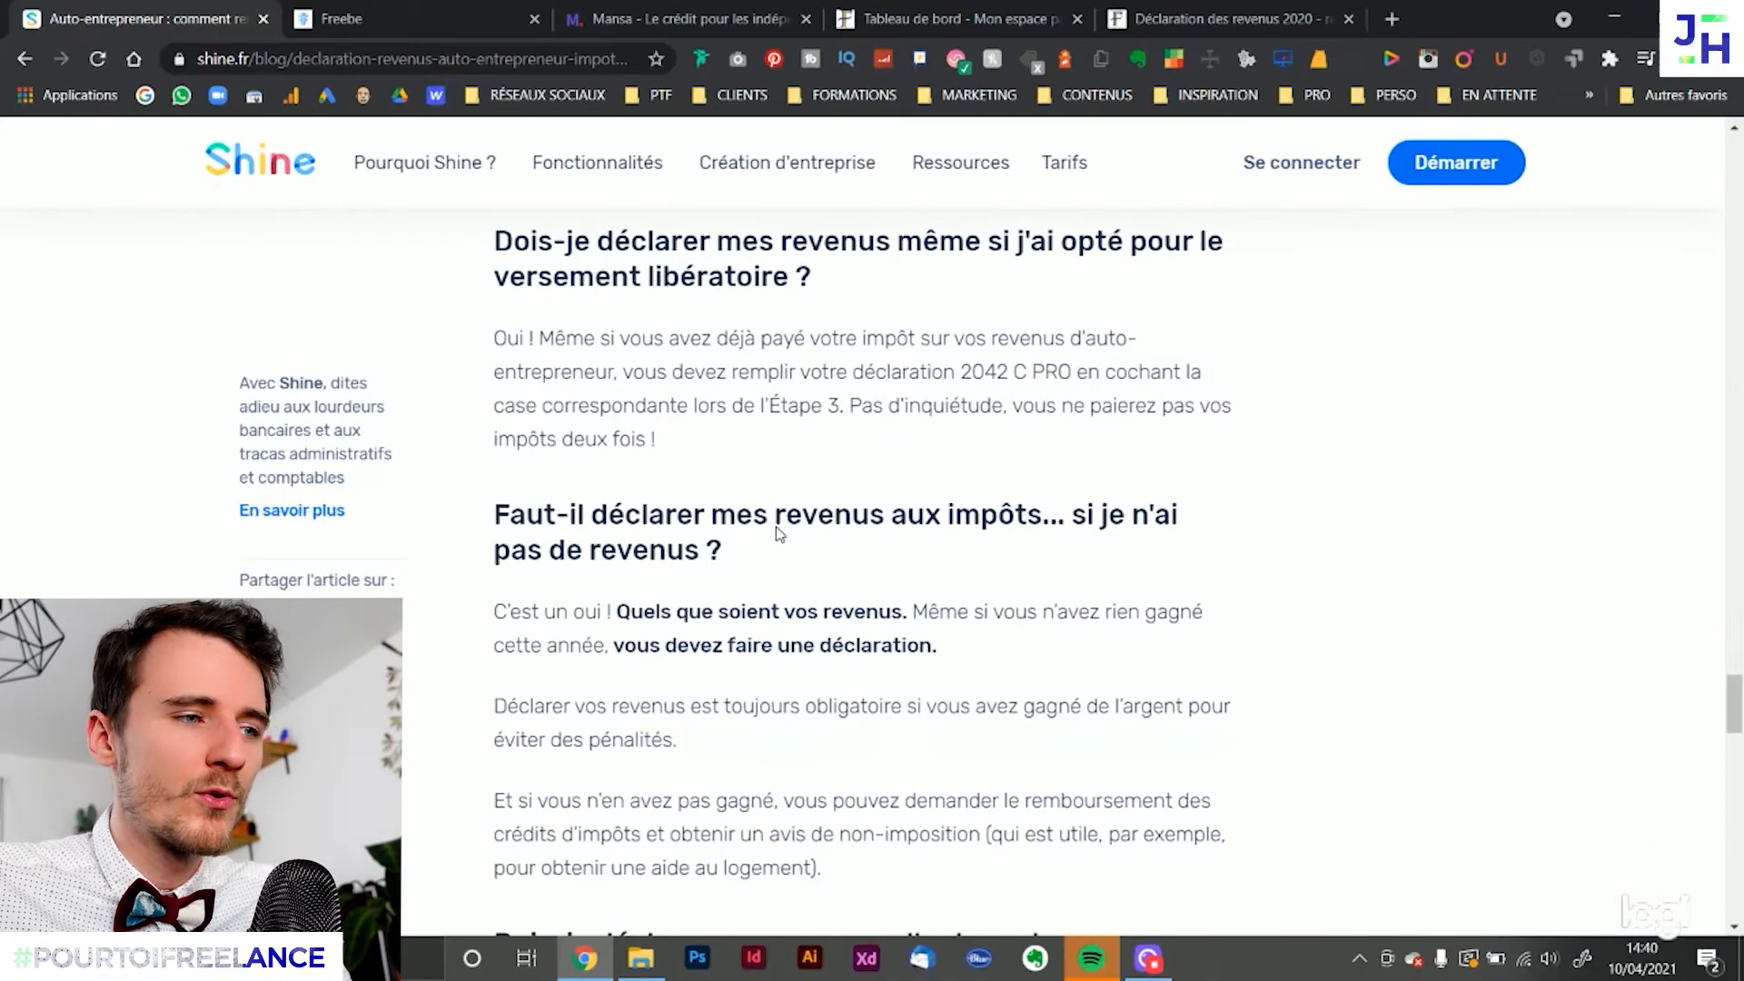
pyautogui.moveTo(663, 406); pyautogui.dragTo(838, 498)
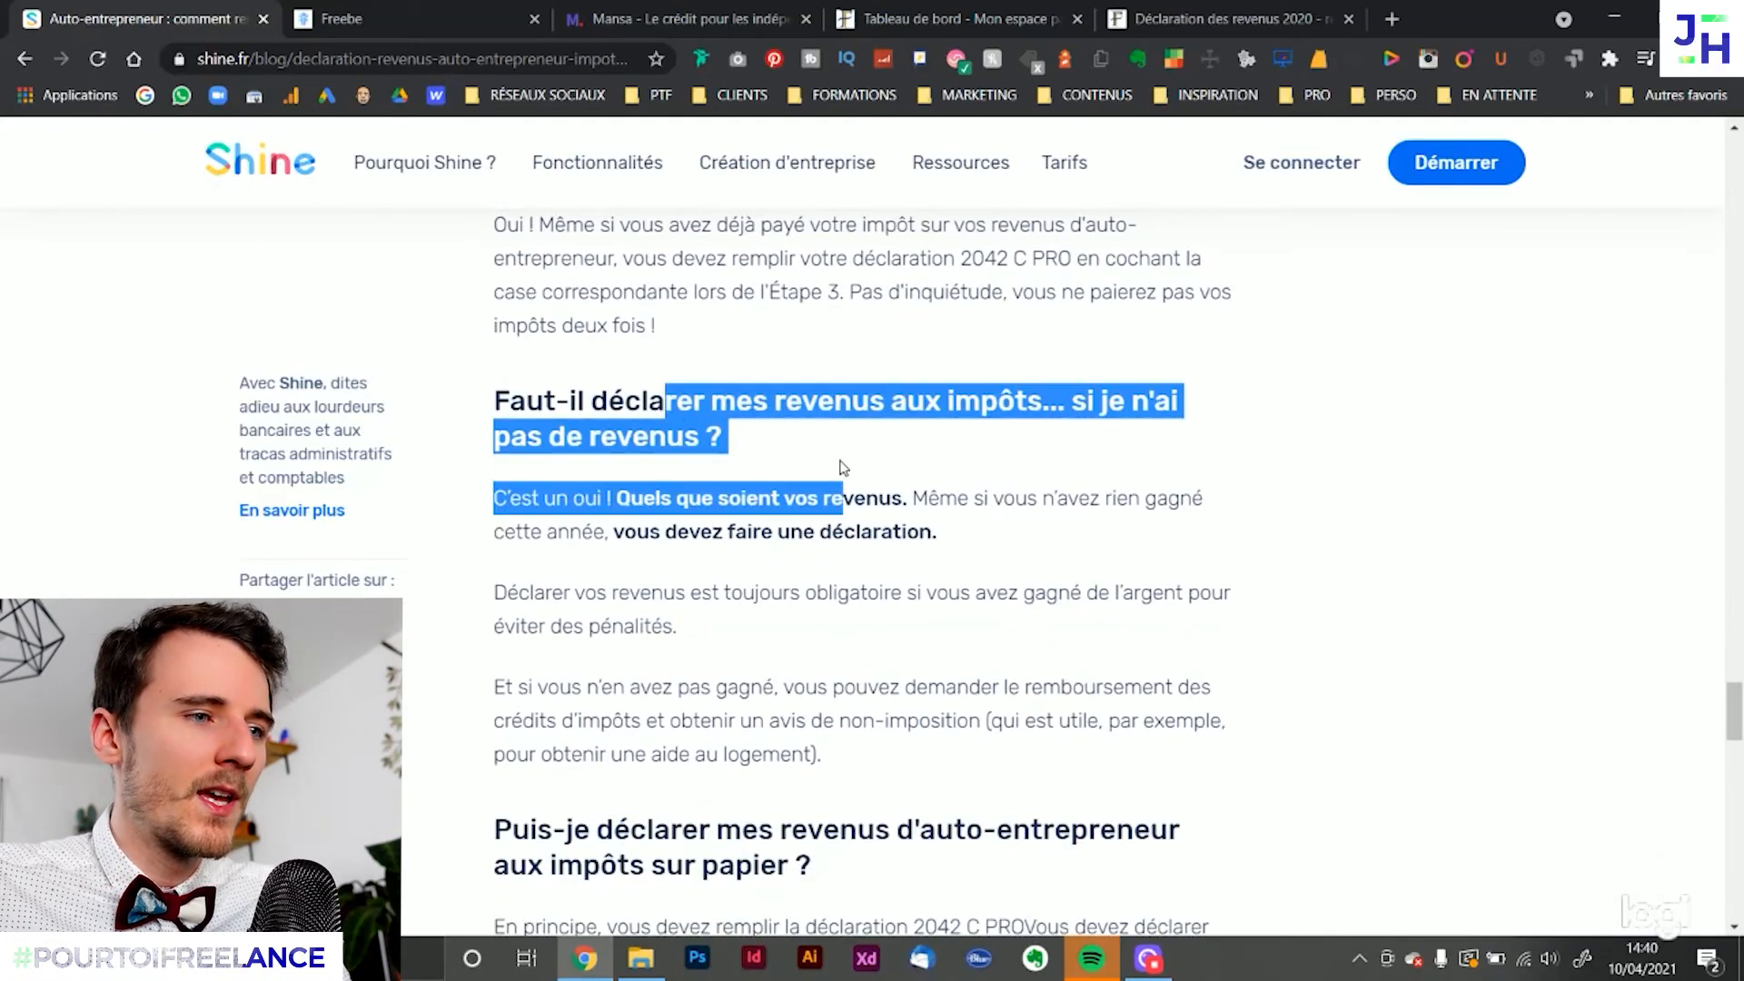
pyautogui.click(910, 440)
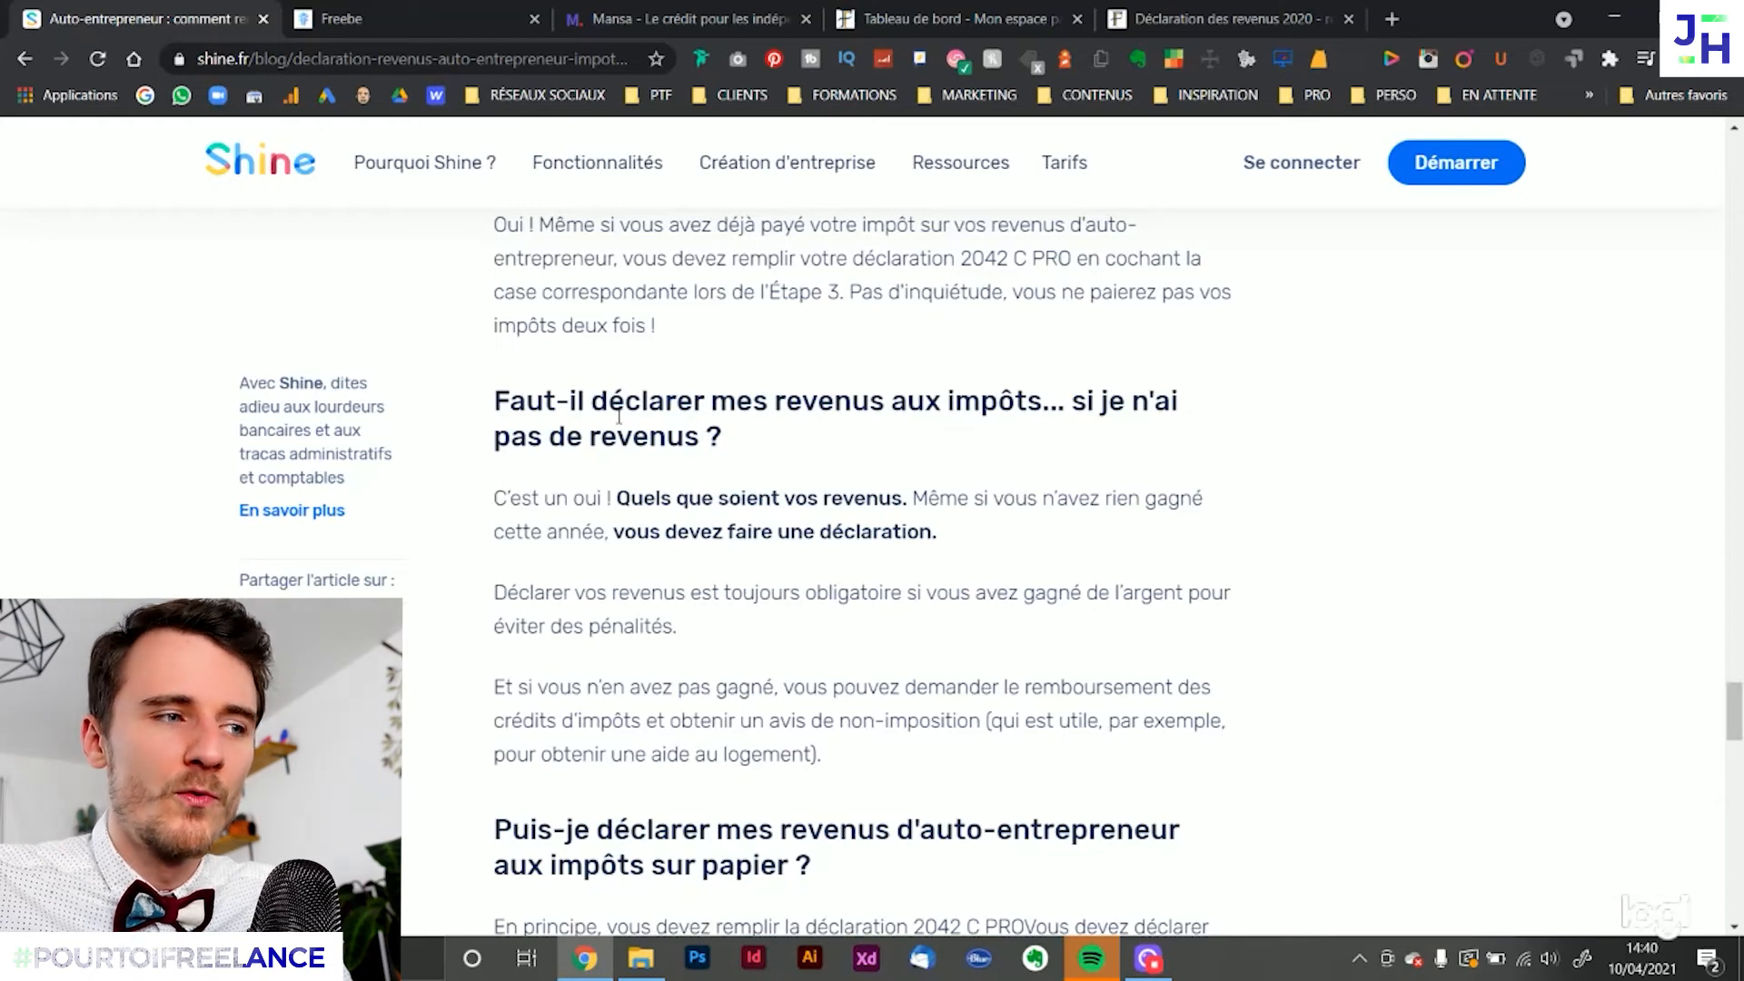
pyautogui.moveTo(519, 498); pyautogui.dragTo(671, 466)
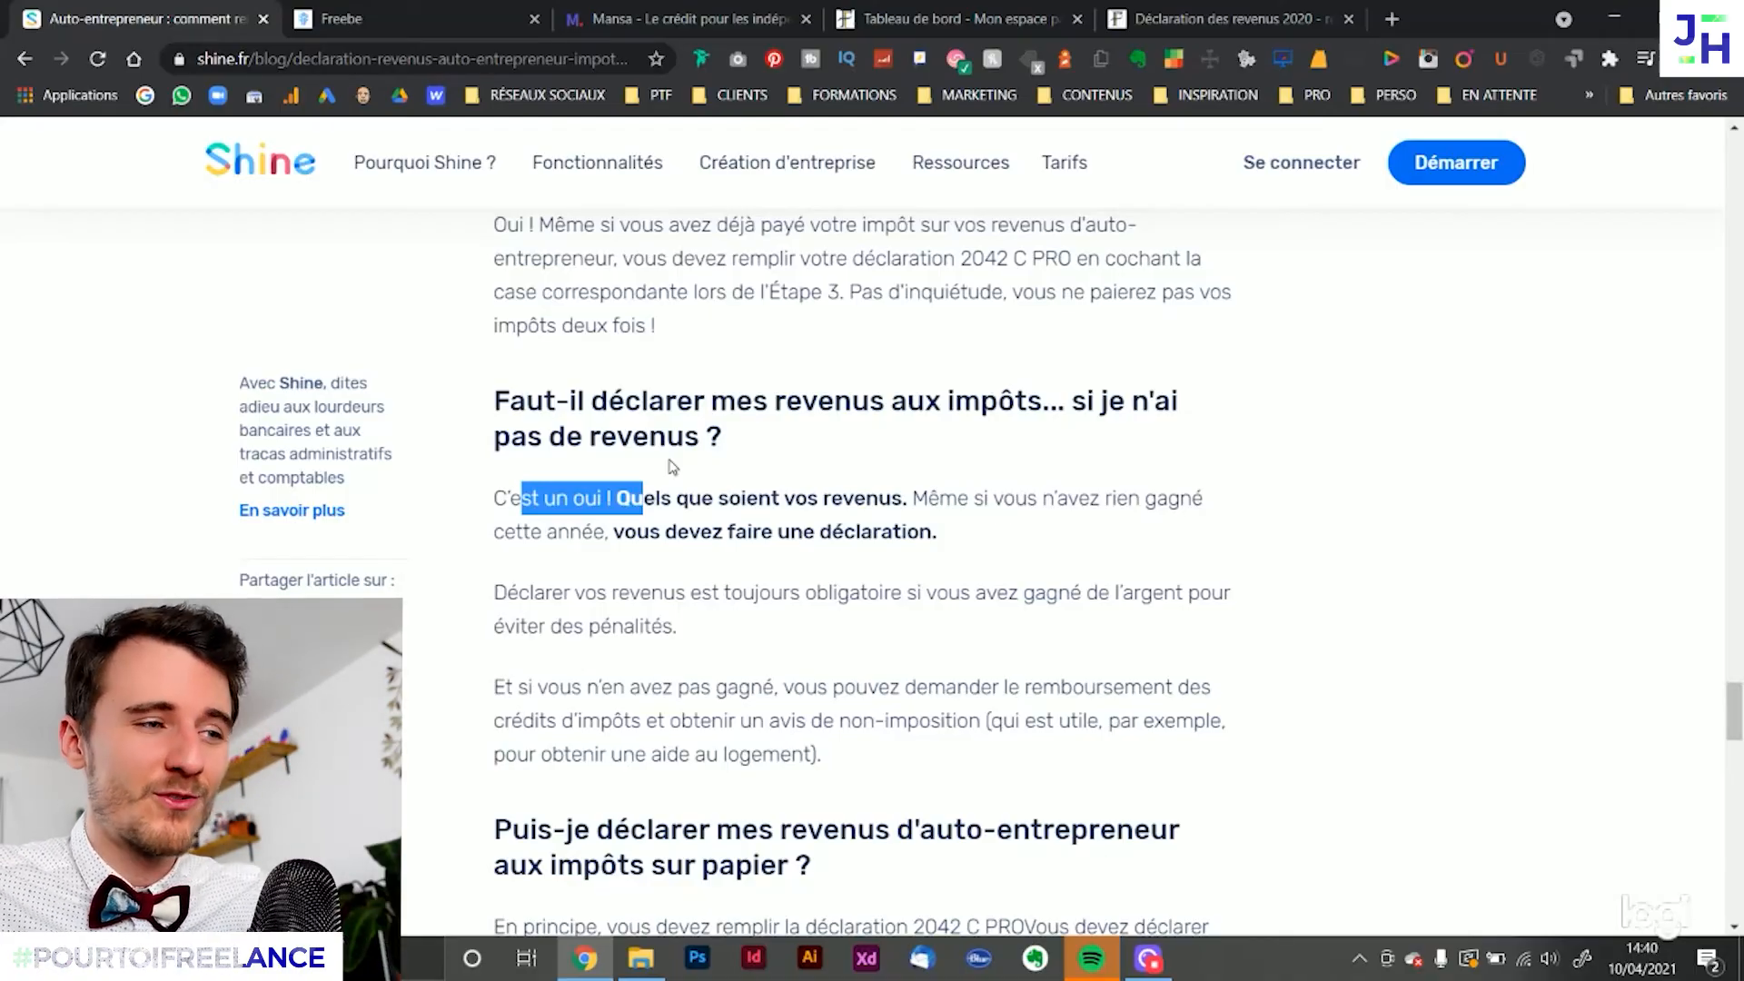
pyautogui.click(673, 467)
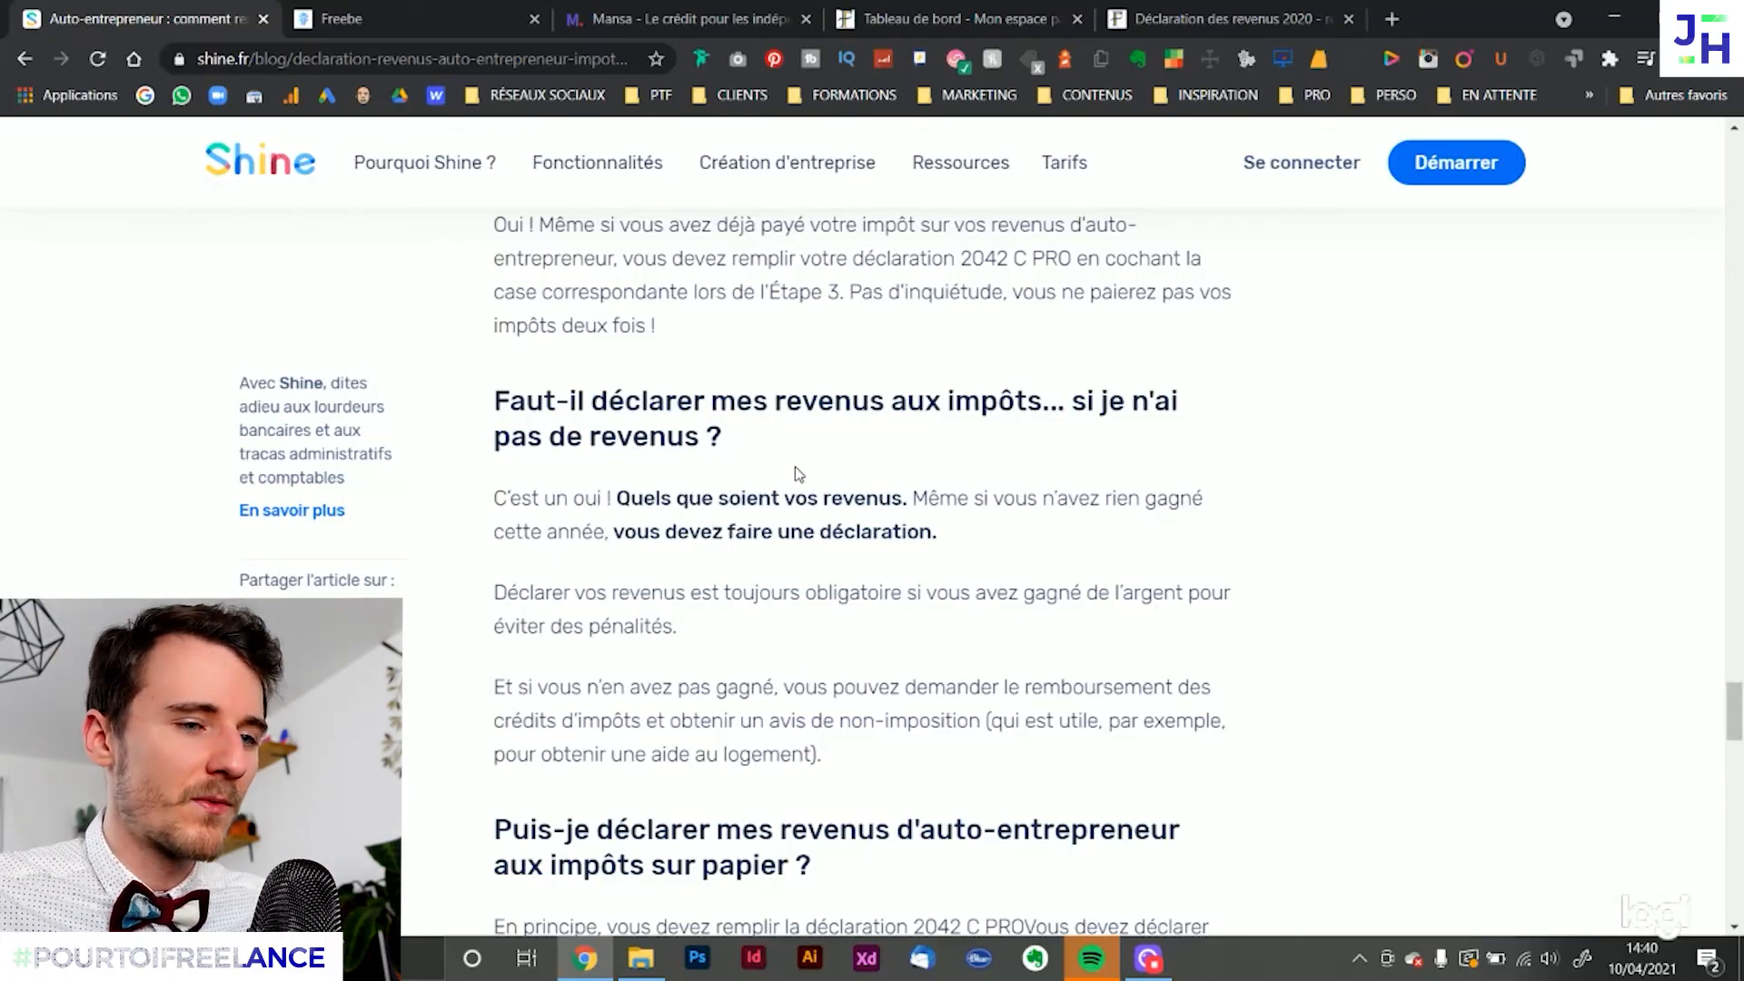
# Read the guide's FAQ answer on declaring auto-entrepreneur revenue on paper, including the exceptions and the sending deadline
pyautogui.scroll(-5, 790, 473)
pyautogui.moveTo(567, 379); pyautogui.dragTo(779, 413)
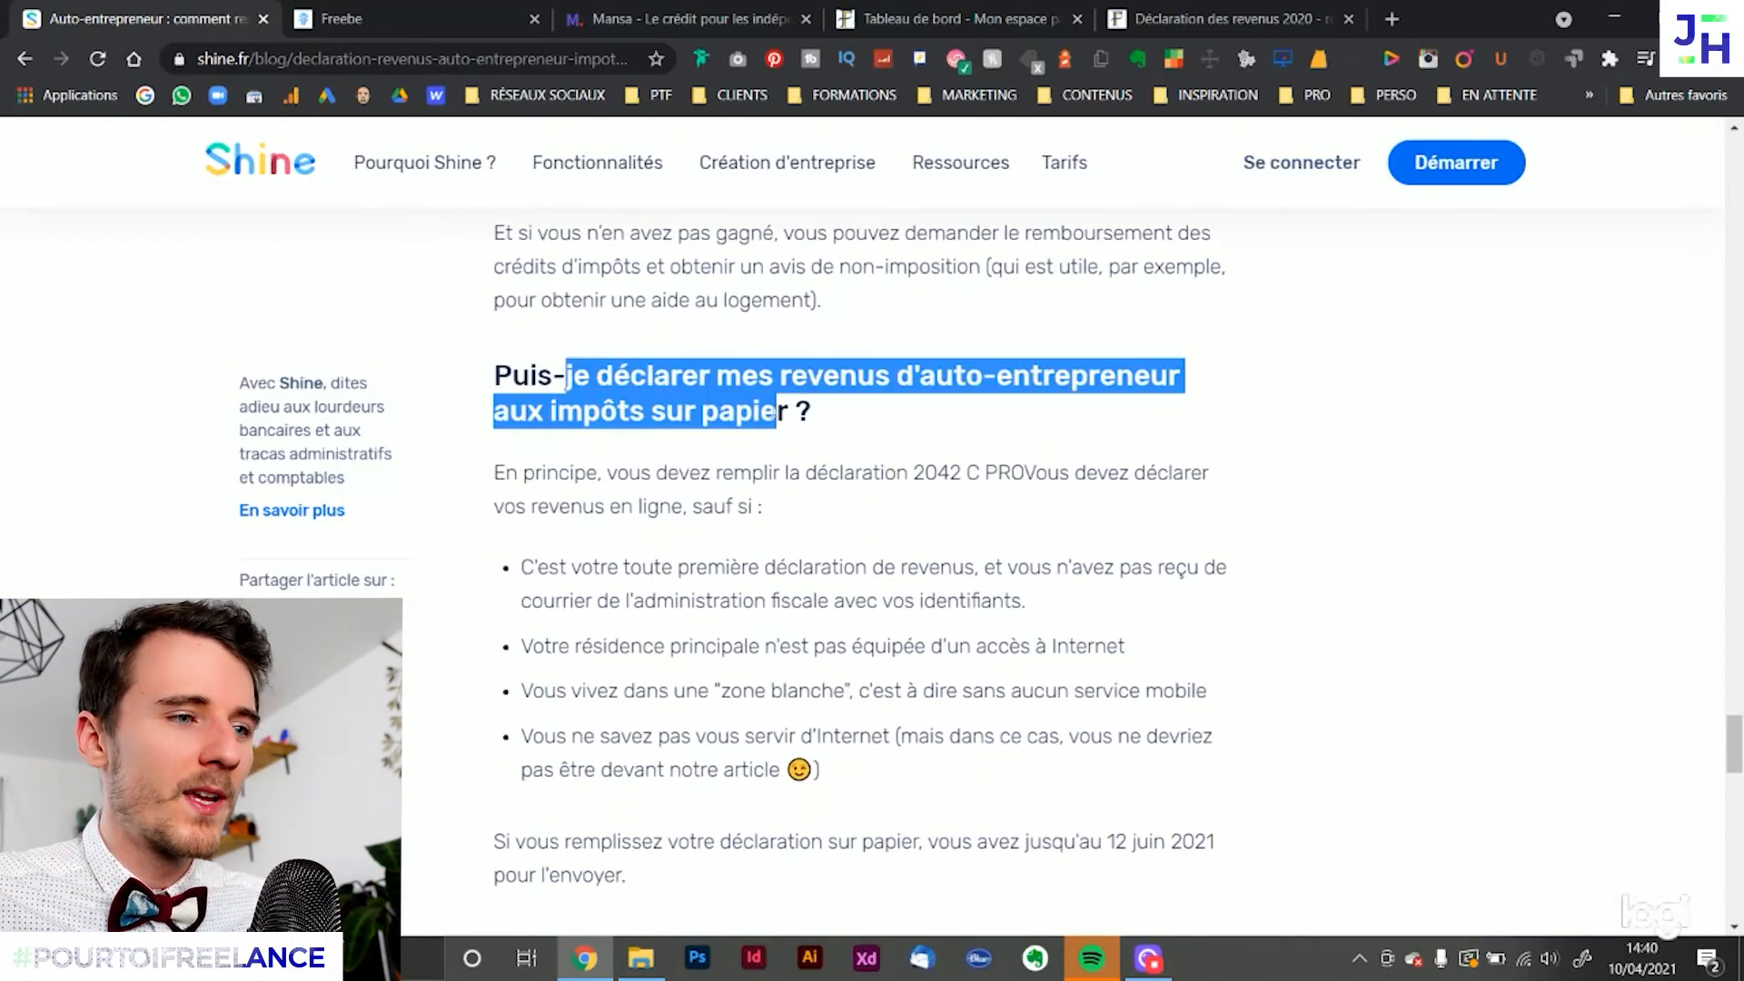
pyautogui.click(909, 417)
pyautogui.scroll(-1, 910, 417)
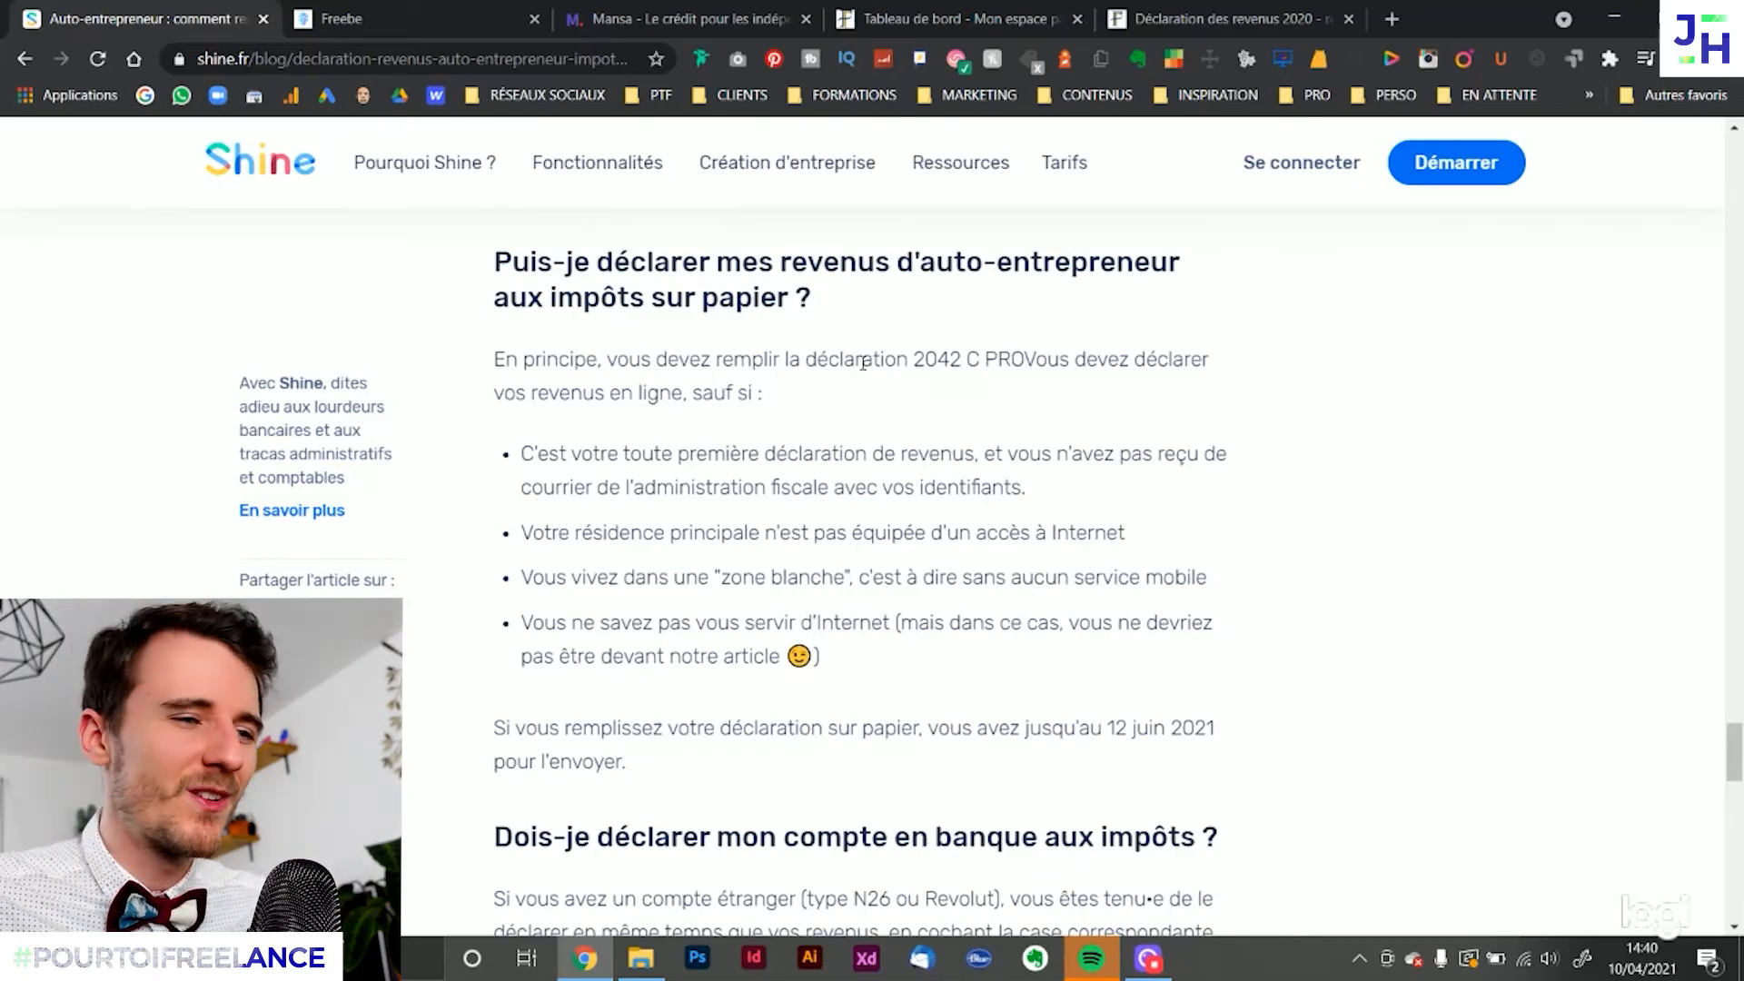
pyautogui.moveTo(705, 359); pyautogui.dragTo(736, 761)
pyautogui.click(892, 699)
# Read the guide's FAQ answer on declaring foreign bank accounts such as N26 or Revolut
pyautogui.scroll(-5, 909, 636)
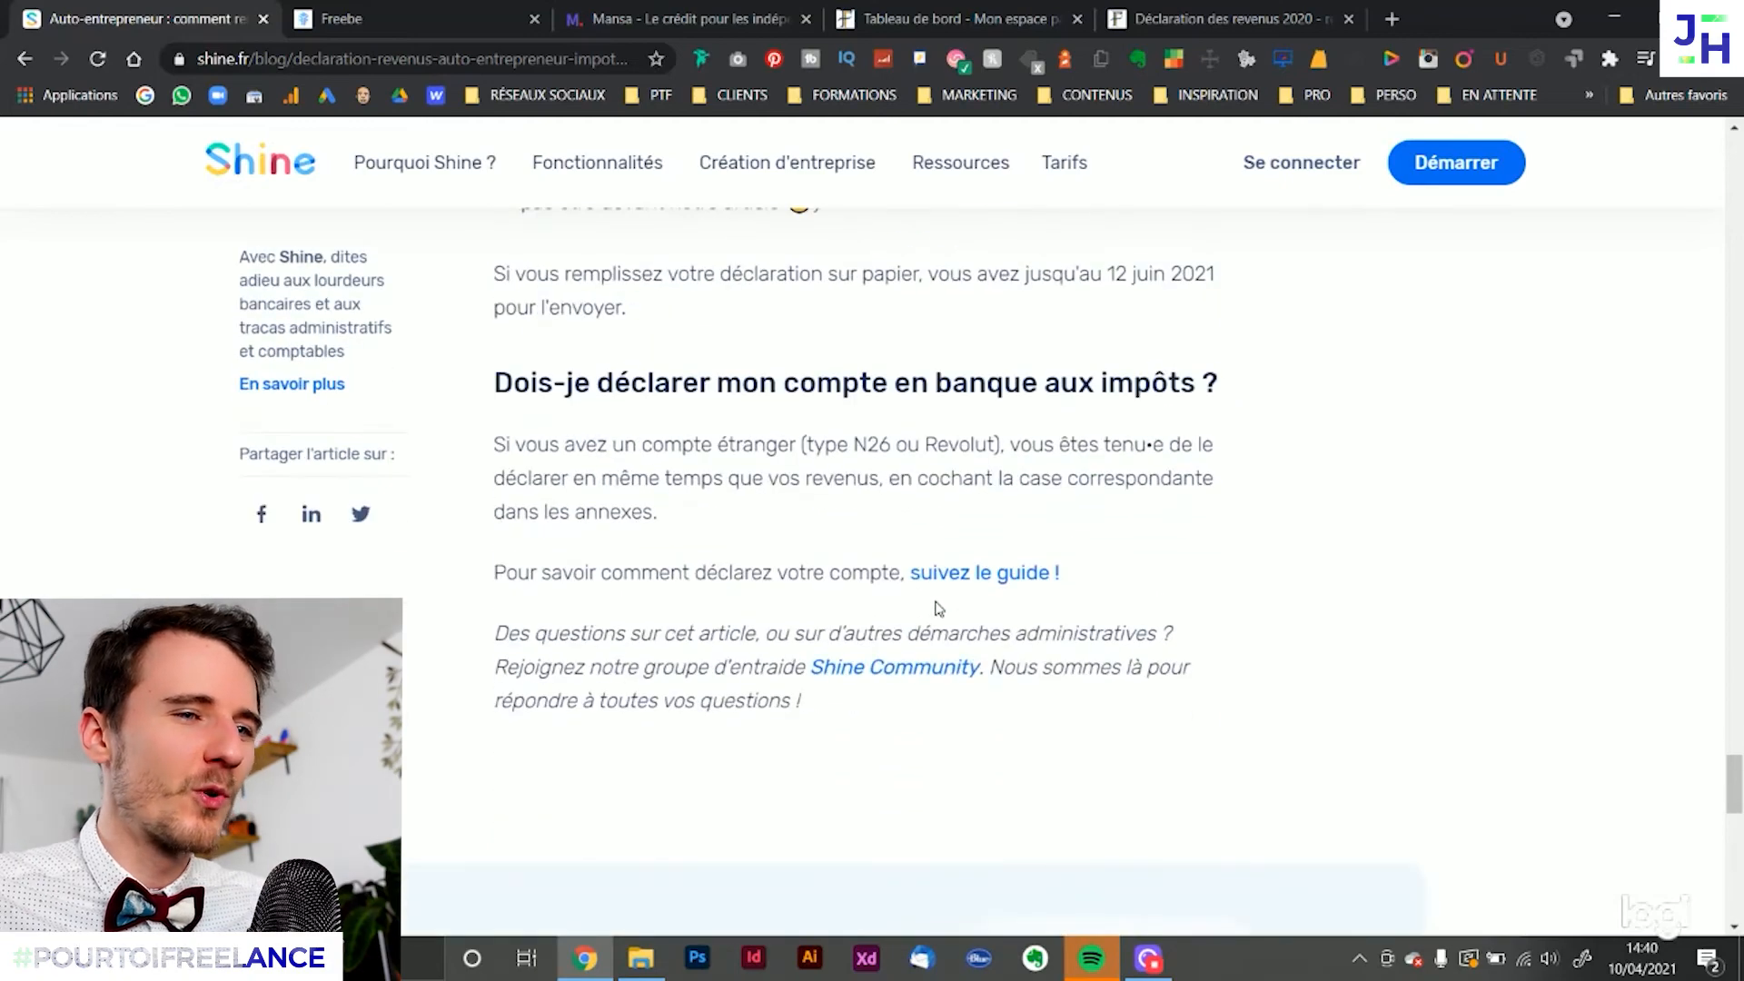
pyautogui.scroll(1, 942, 599)
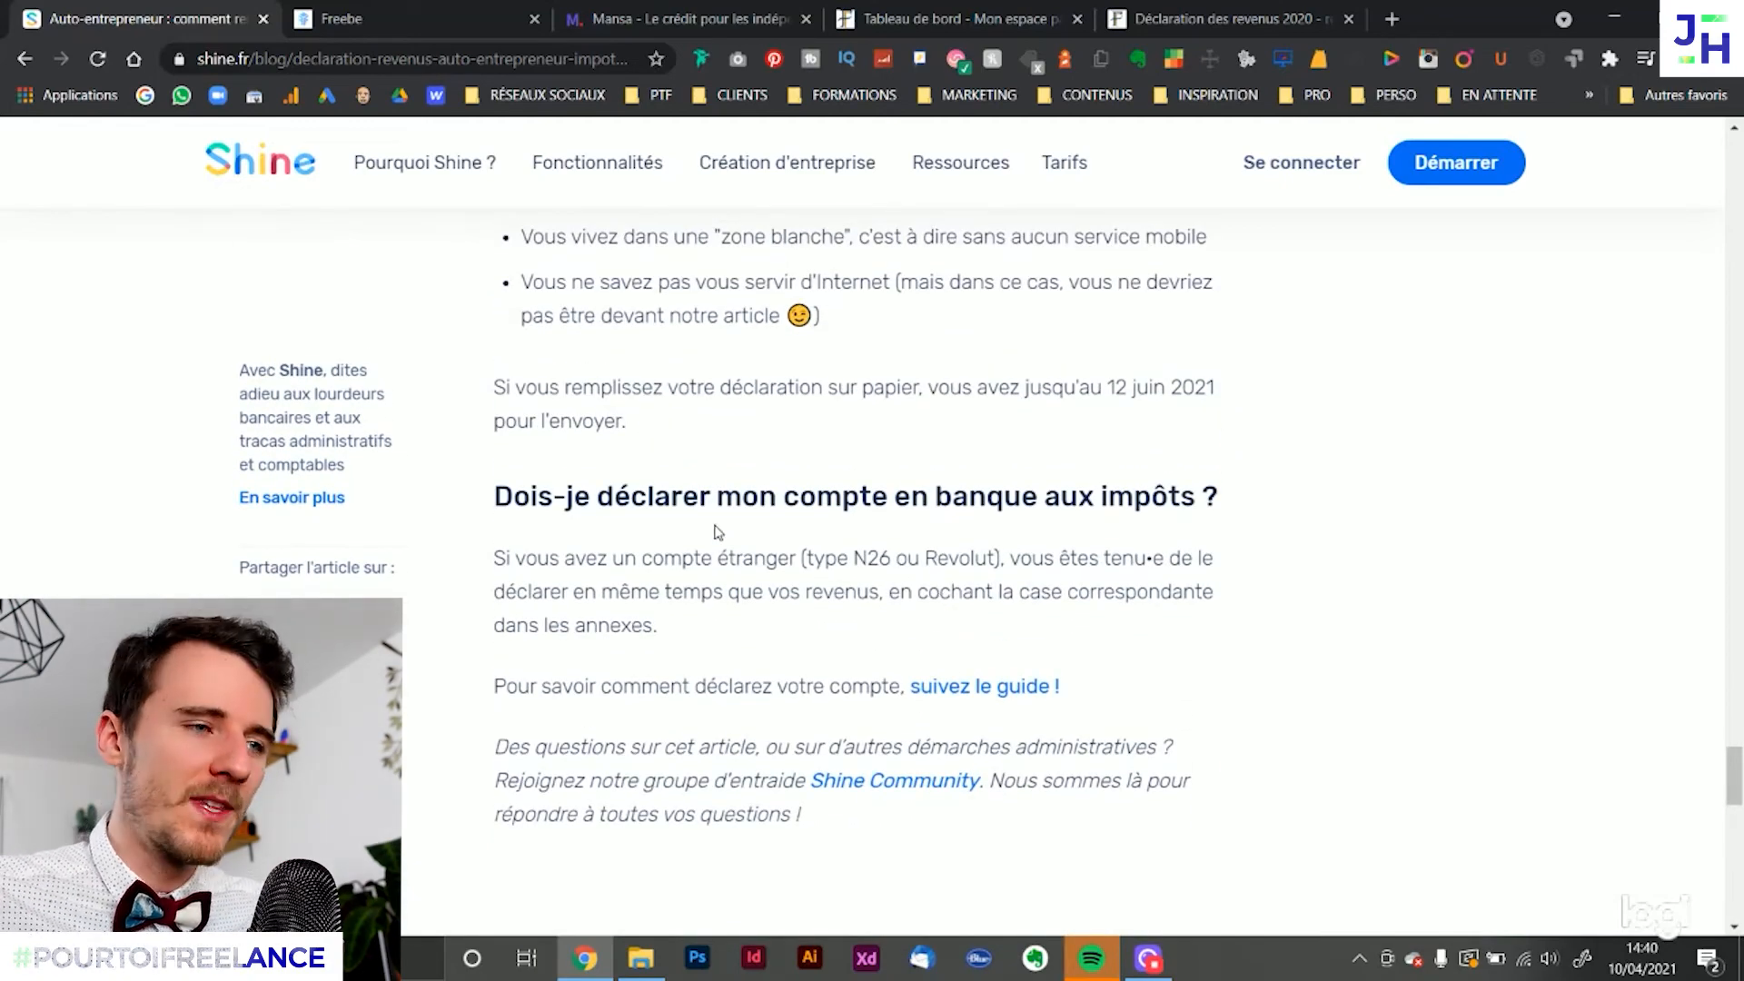
pyautogui.moveTo(629, 496); pyautogui.dragTo(768, 747)
pyautogui.click(811, 646)
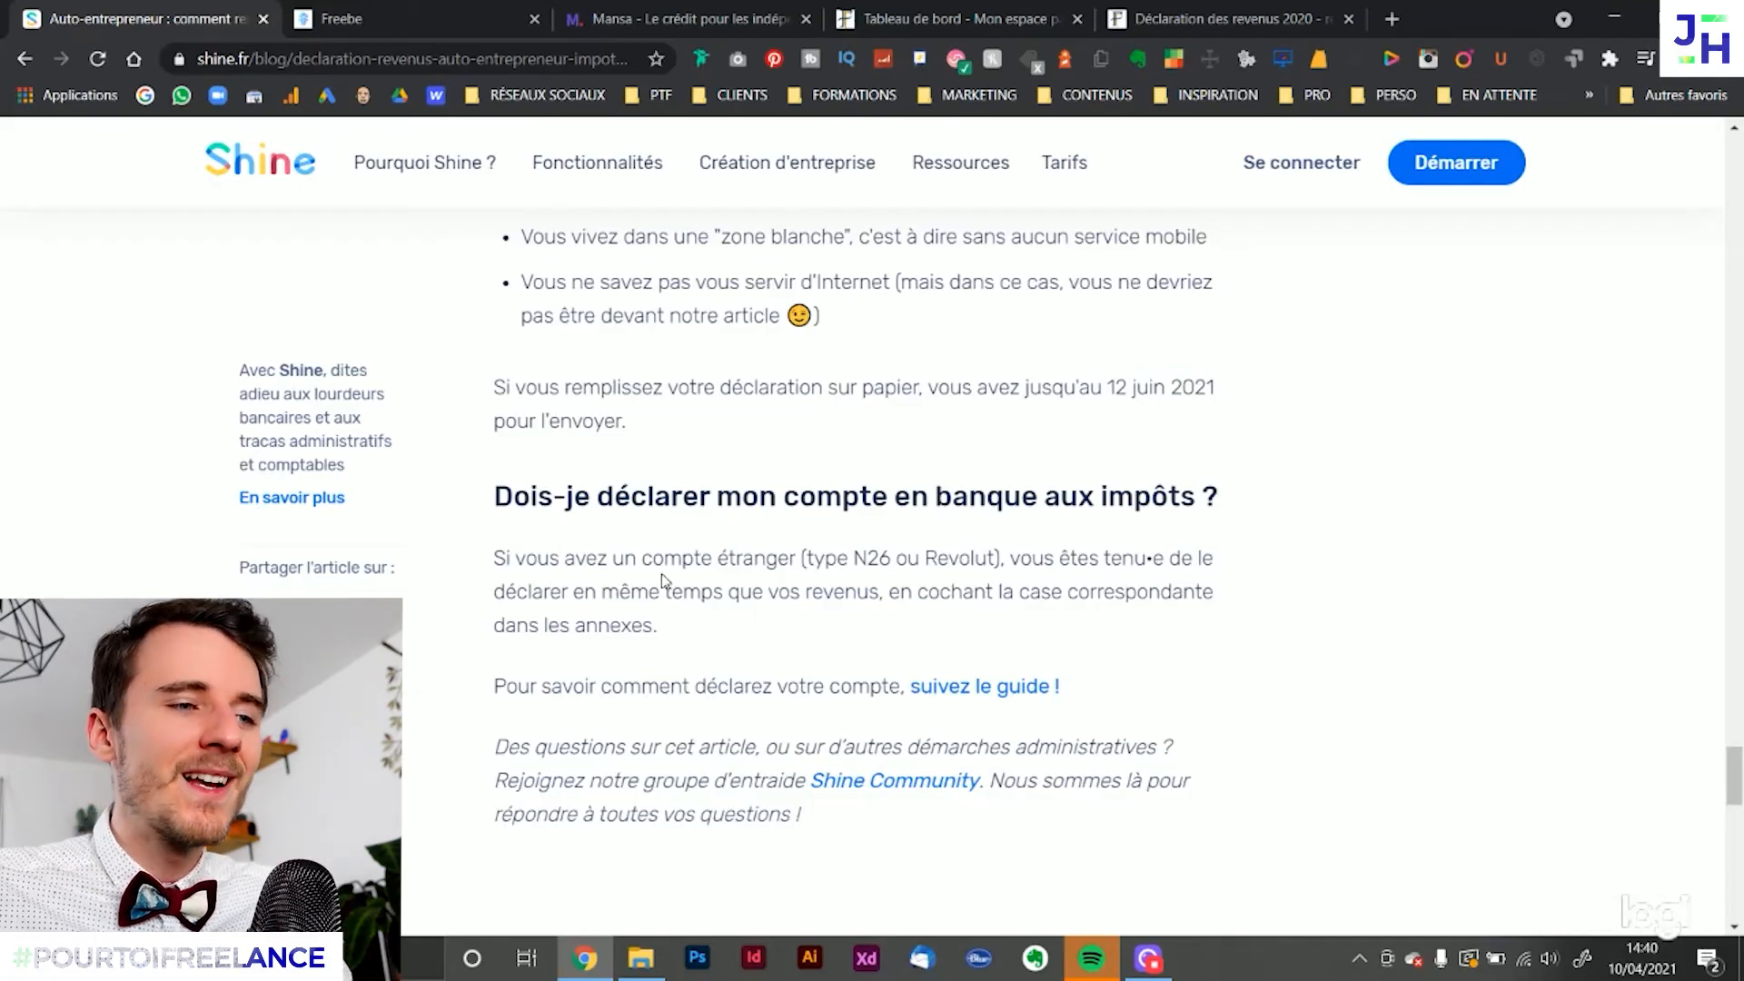
pyautogui.doubleClick(859, 559)
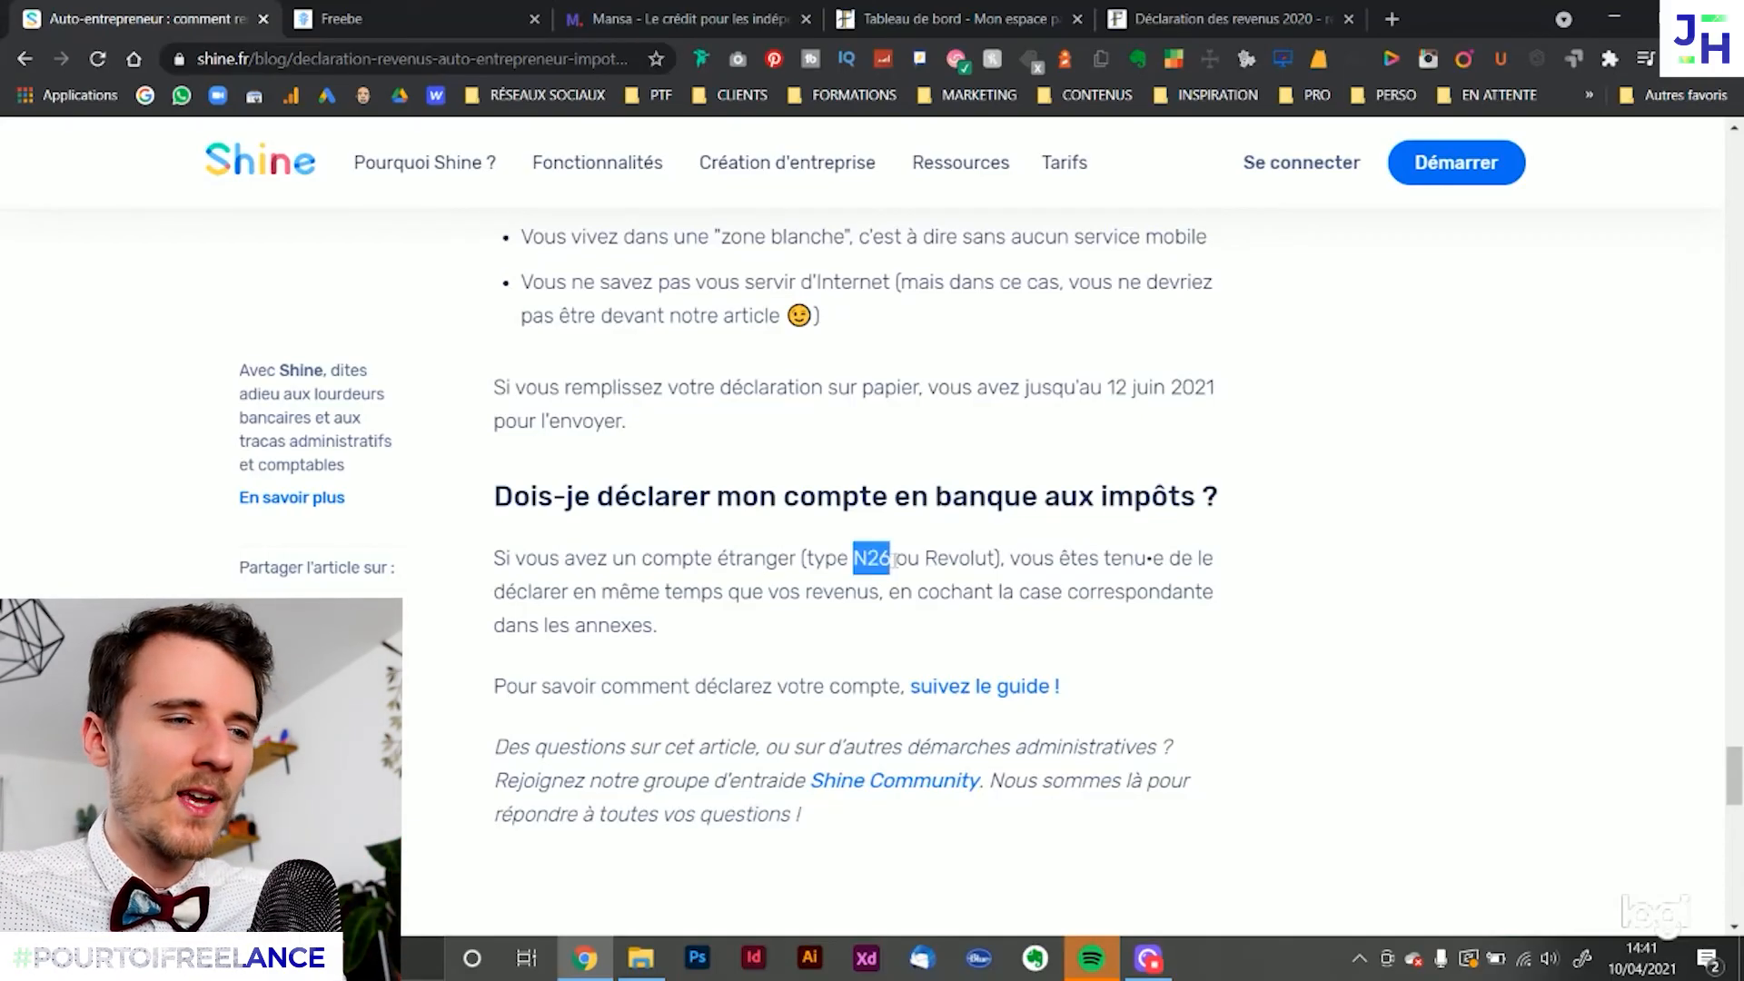
pyautogui.click(881, 564)
pyautogui.moveTo(854, 561); pyautogui.dragTo(894, 563)
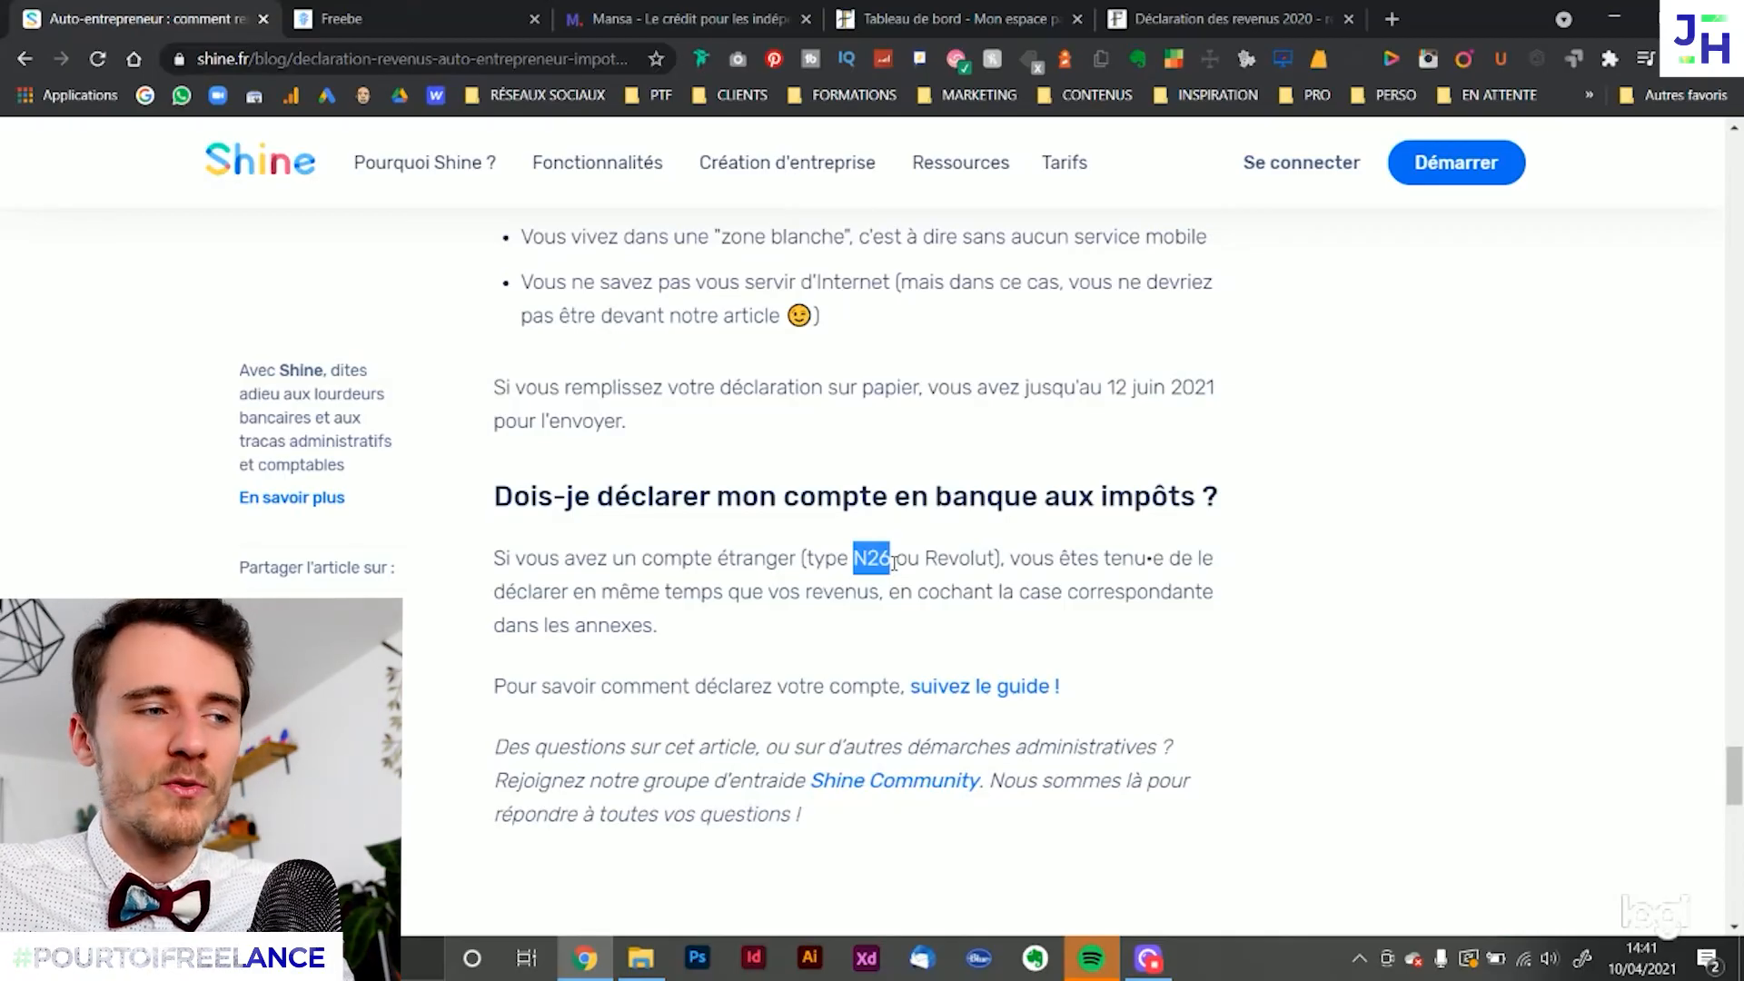
pyautogui.click(894, 590)
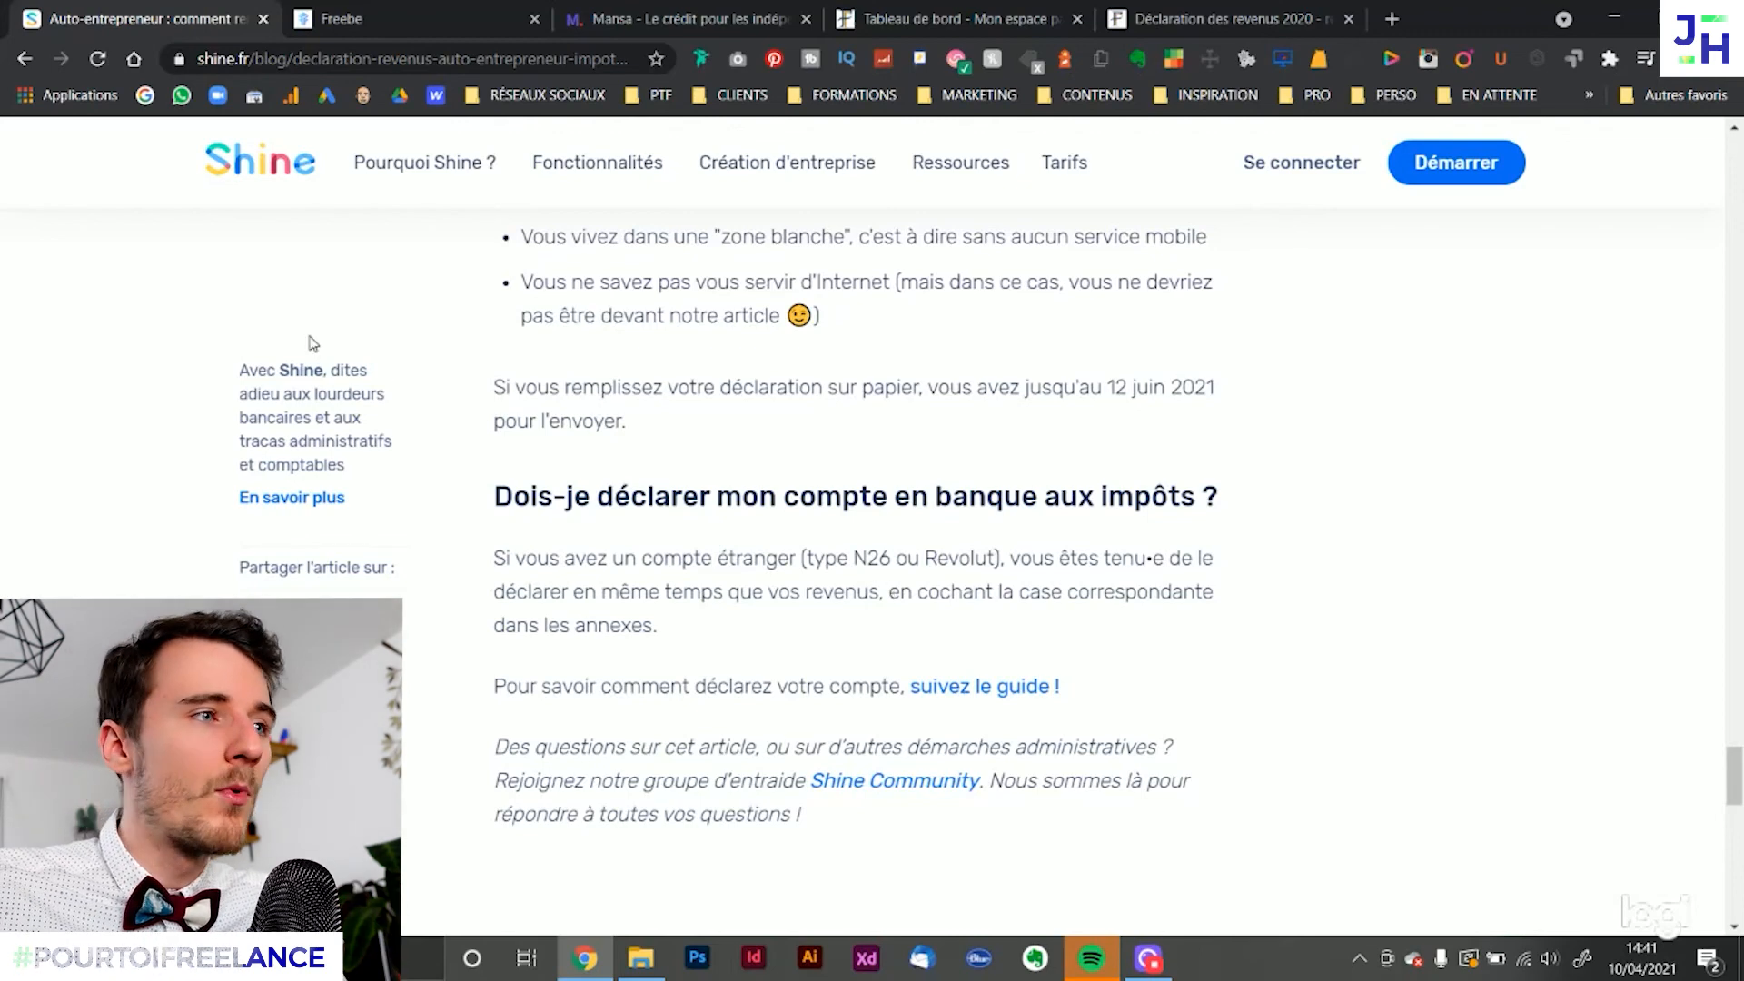
# Switch to the Mansa website and view its home page on credit for freelancers
pyautogui.click(409, 18)
pyautogui.click(708, 18)
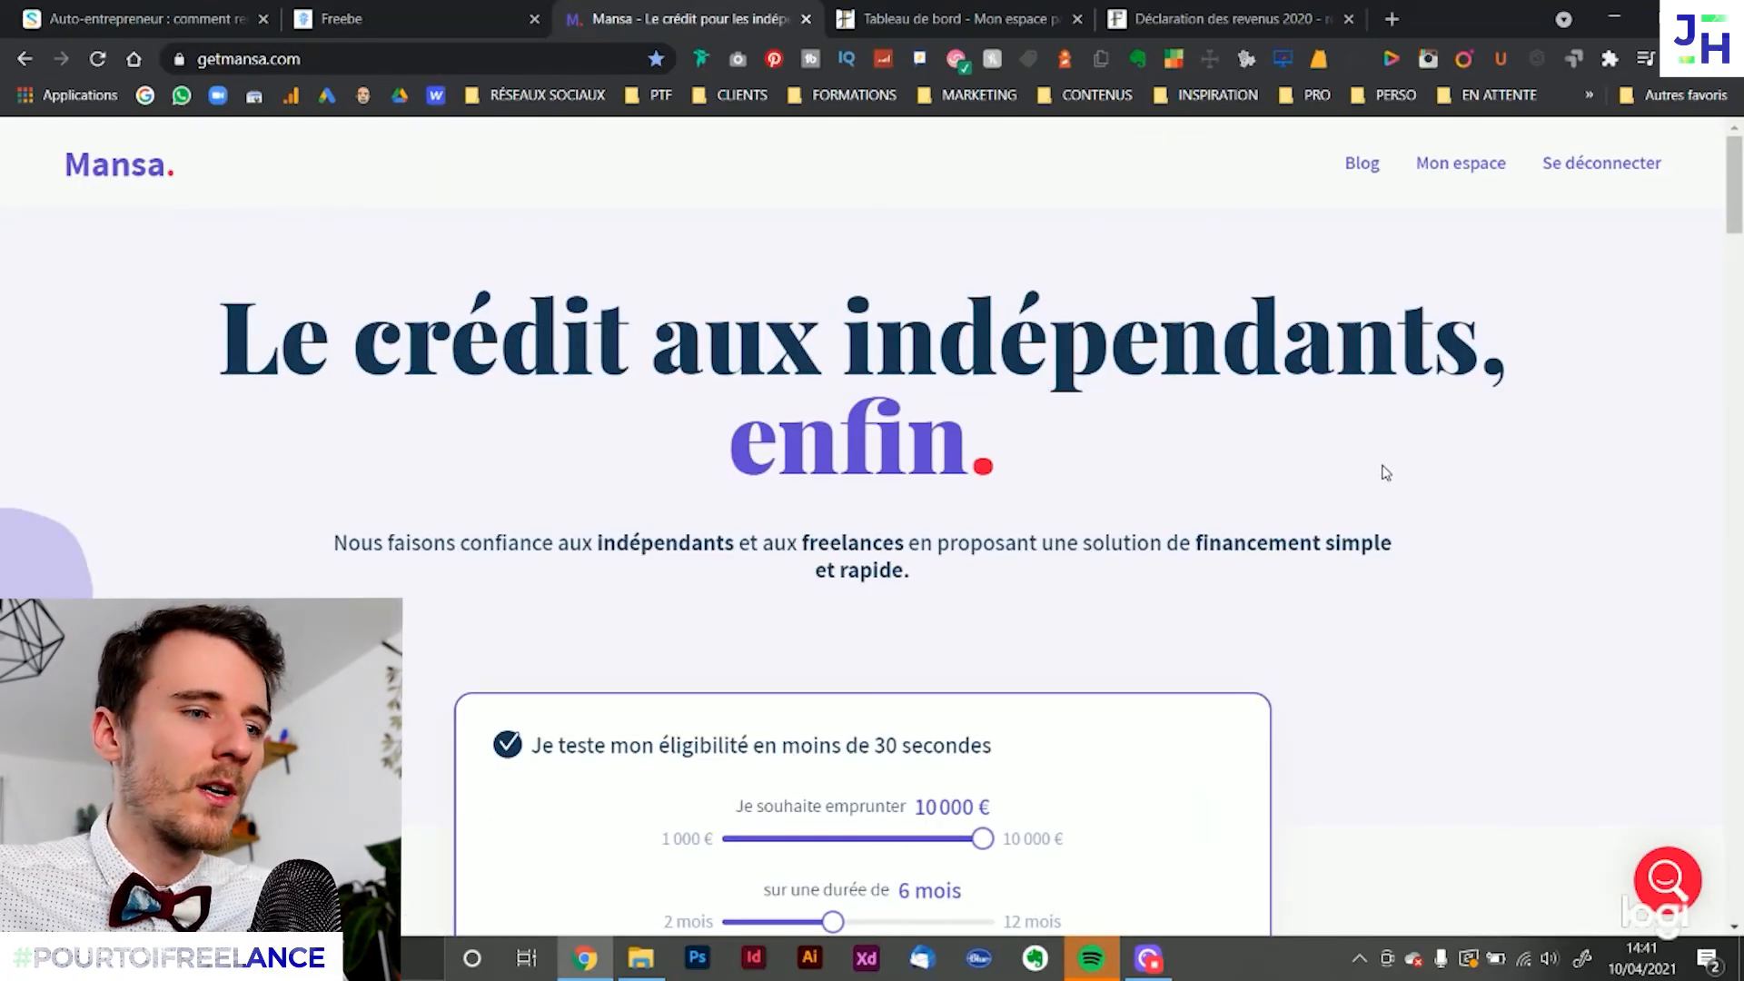
pyautogui.scroll(-2, 1372, 517)
pyautogui.scroll(2, 1024, 635)
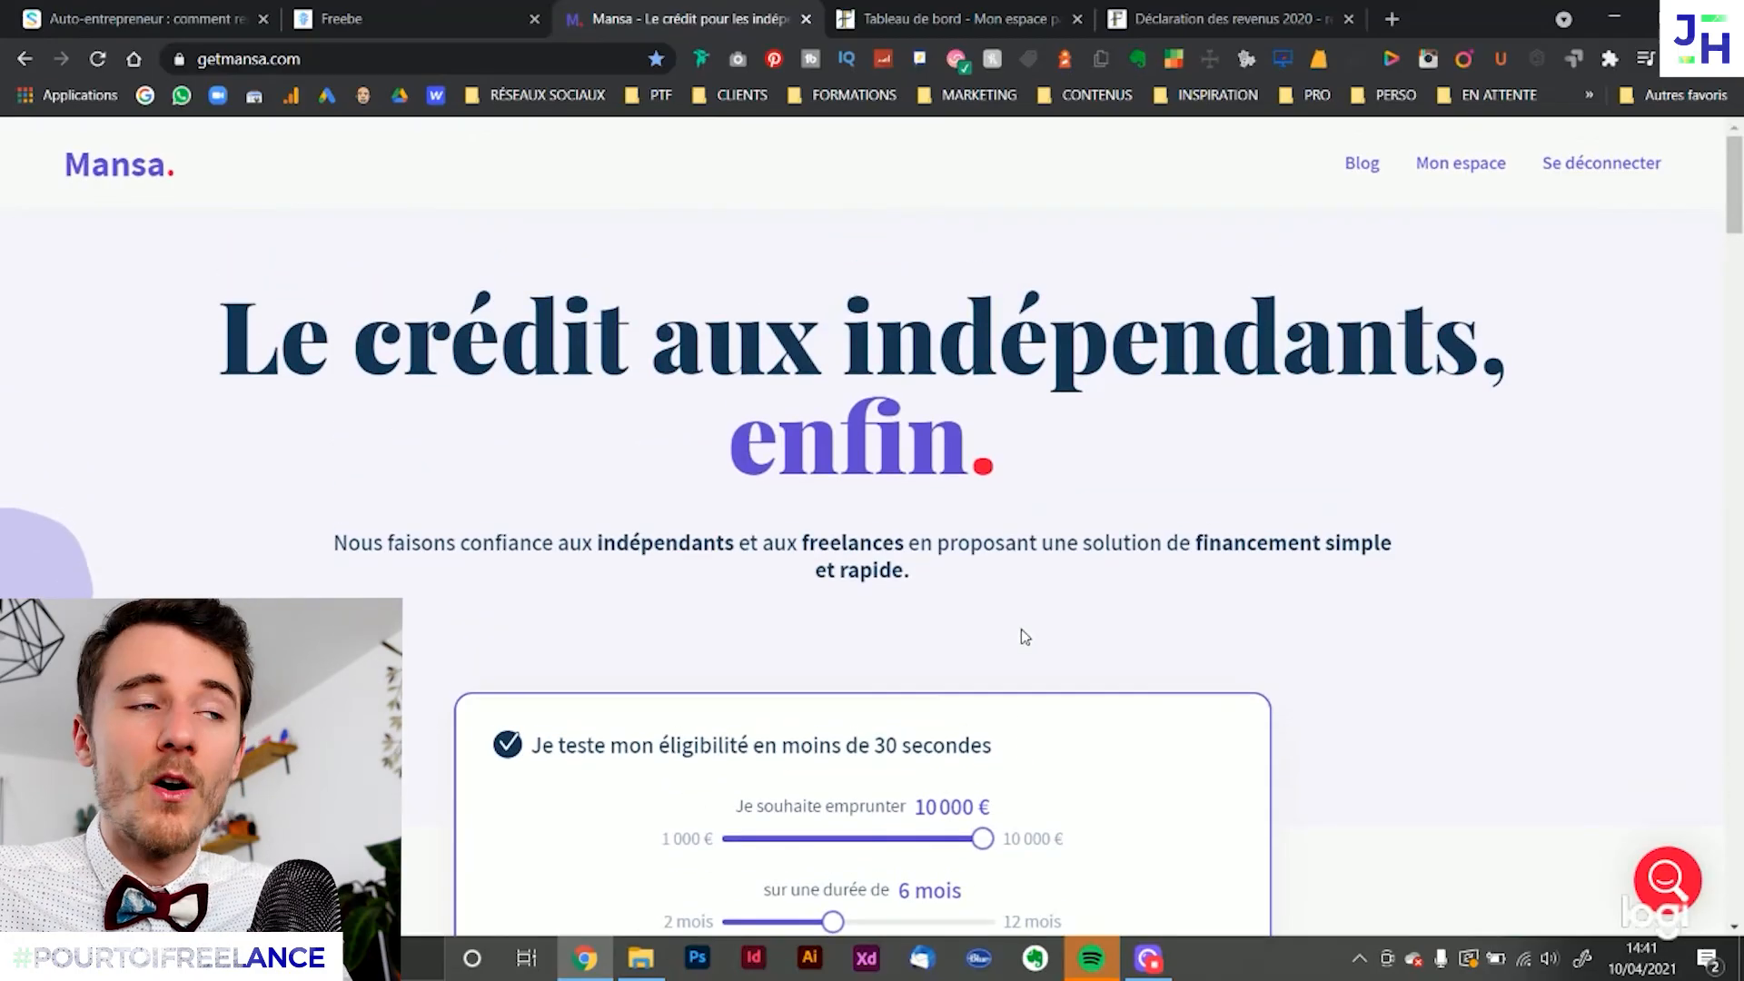
# Return to the impots.gouv.fr declaration summary and look over it from the Étape 4 header to the signature section
pyautogui.click(1222, 18)
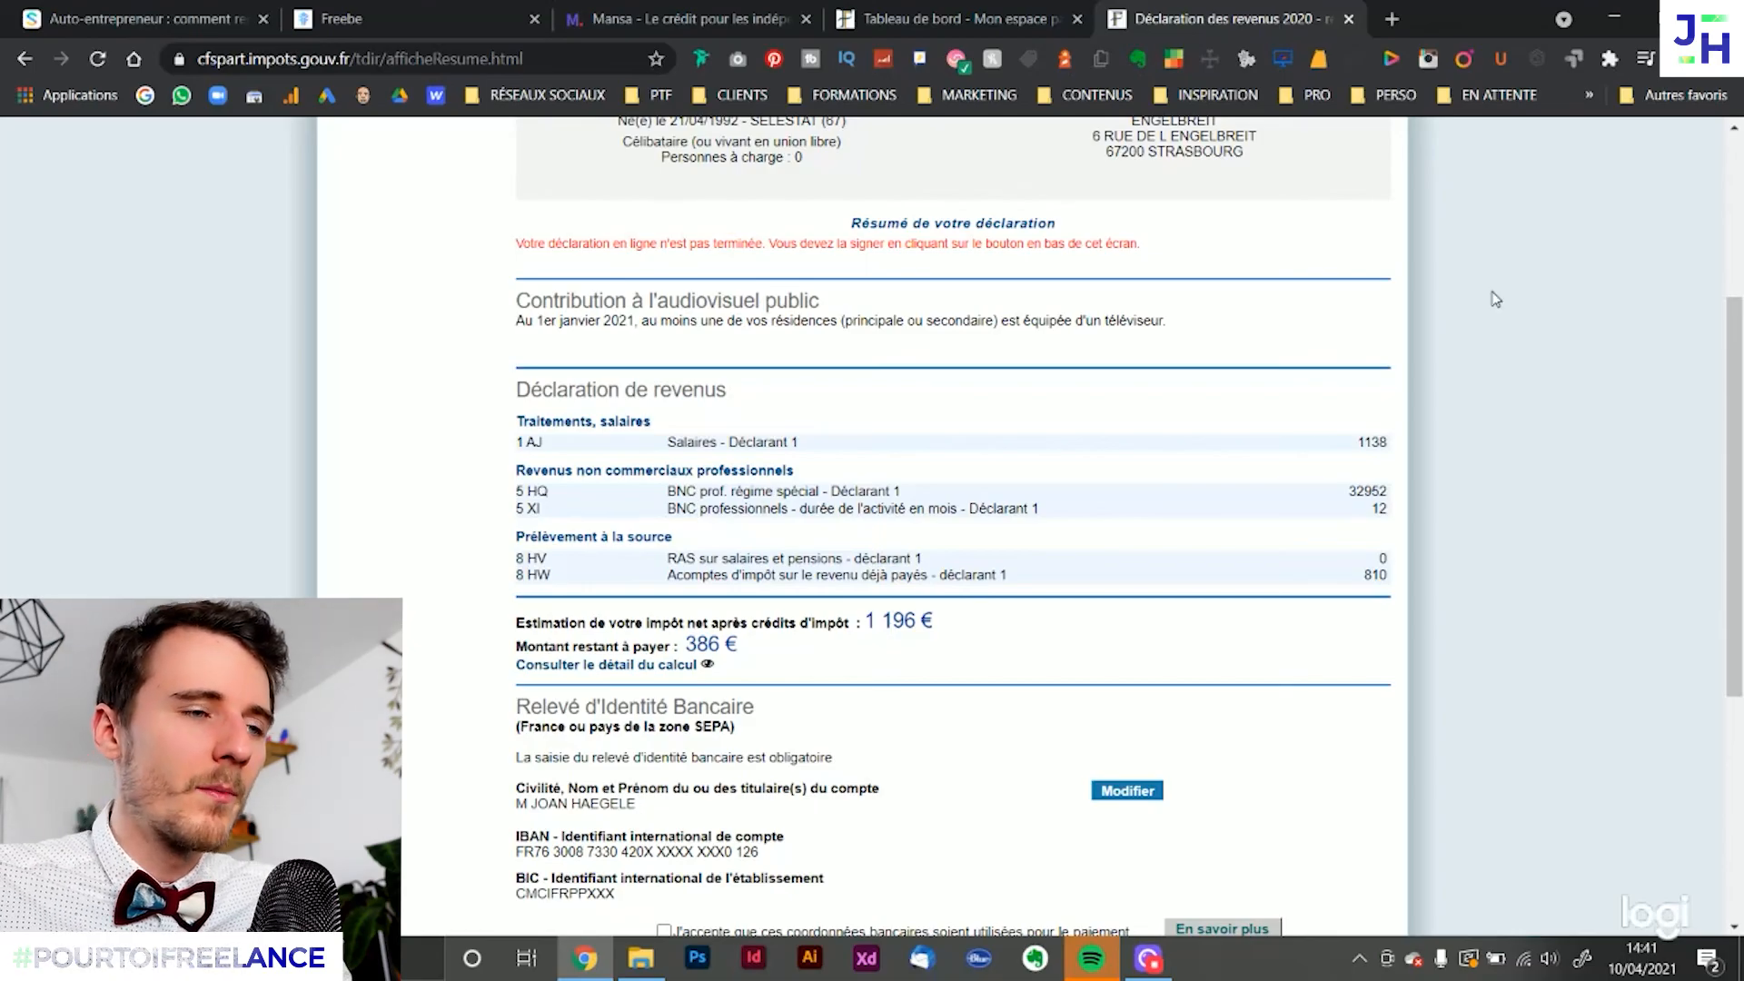
pyautogui.scroll(3, 1525, 559)
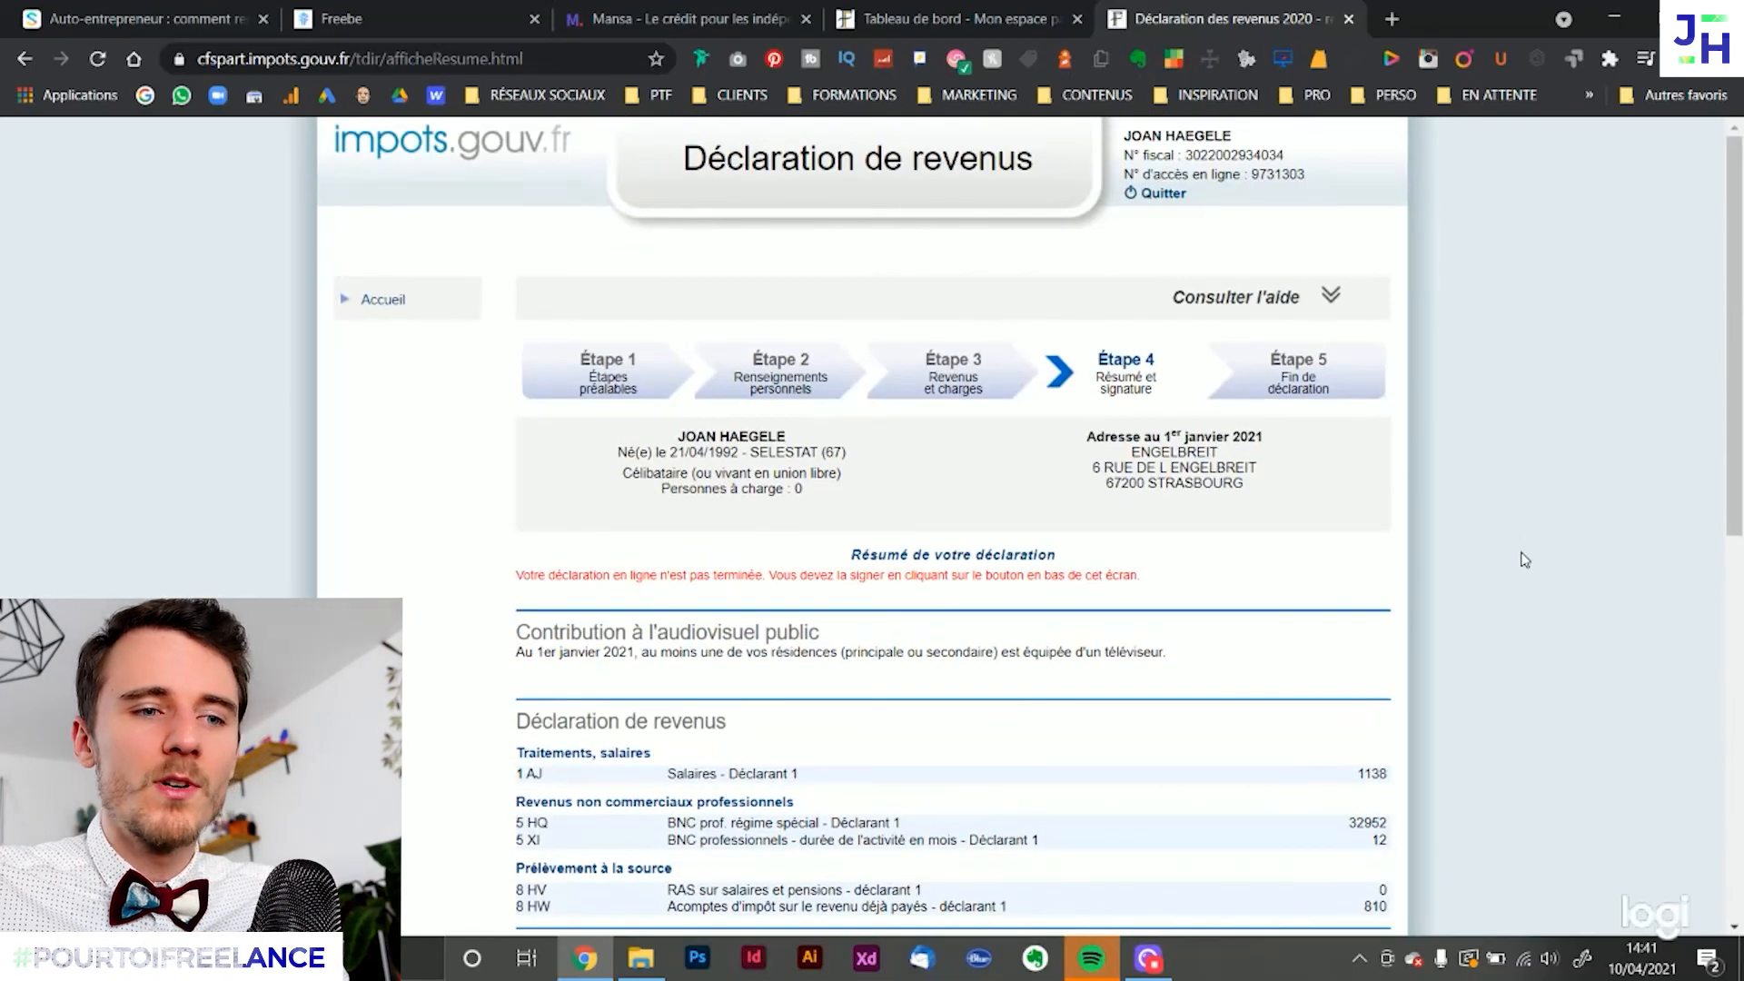
pyautogui.scroll(-5, 1525, 559)
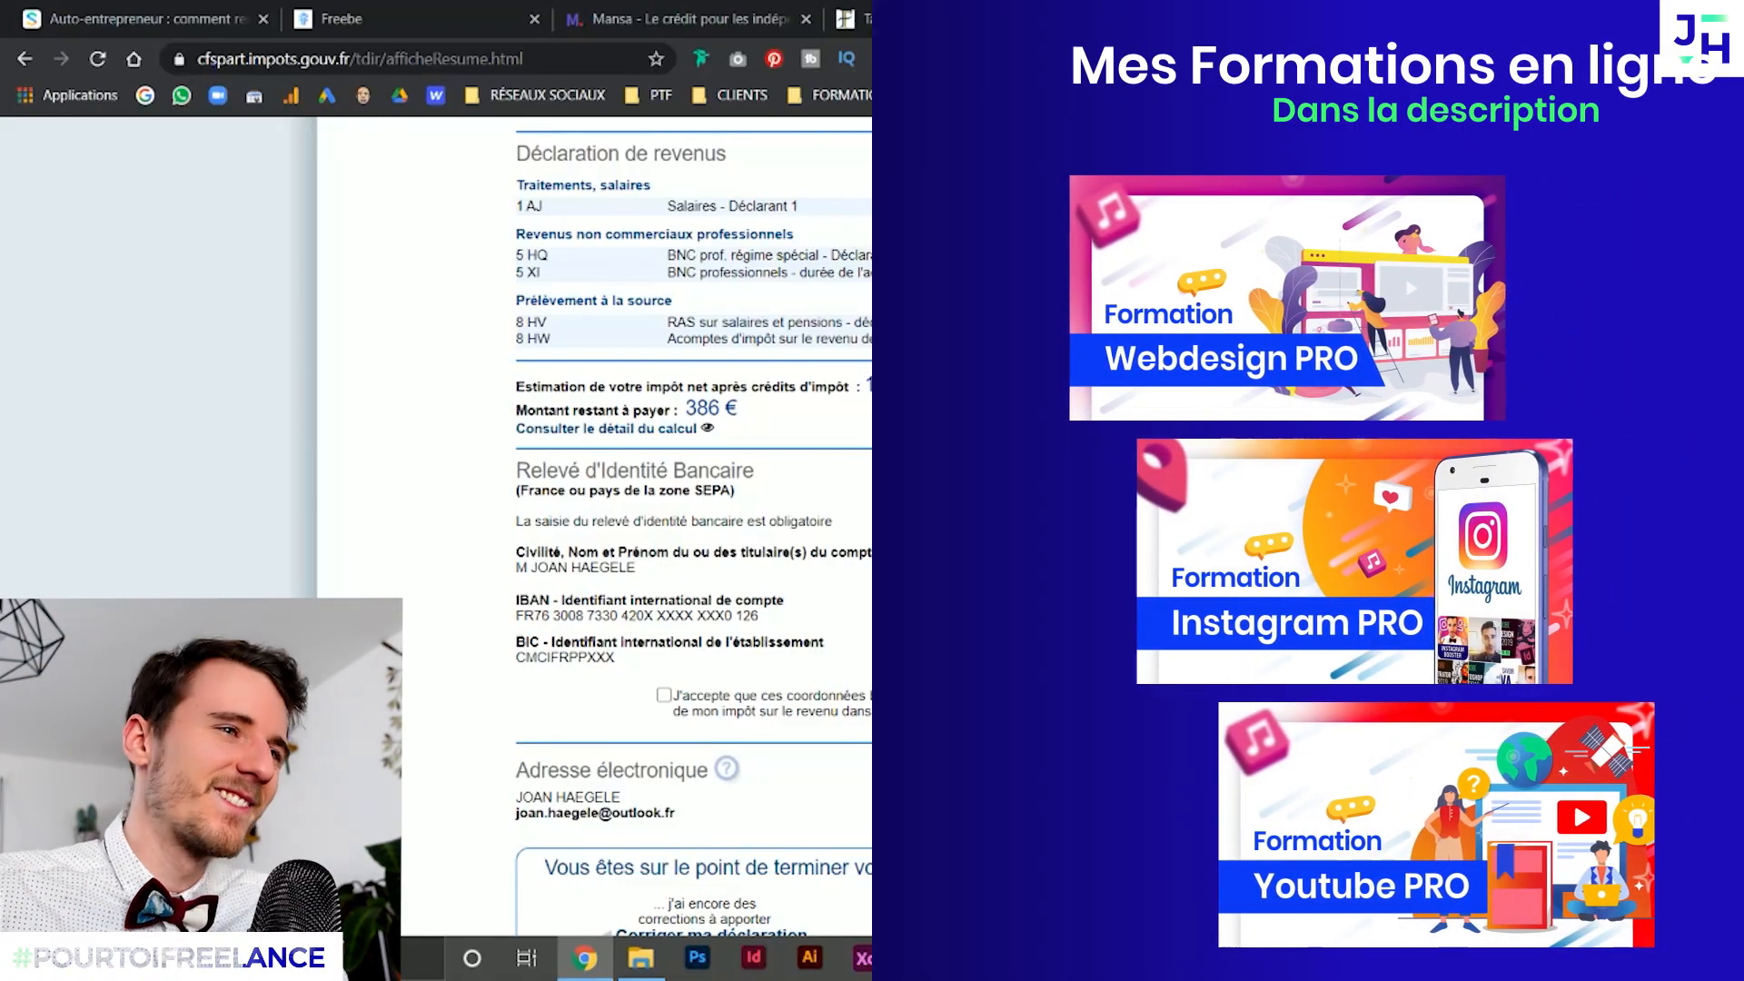
pyautogui.click(354, 9)
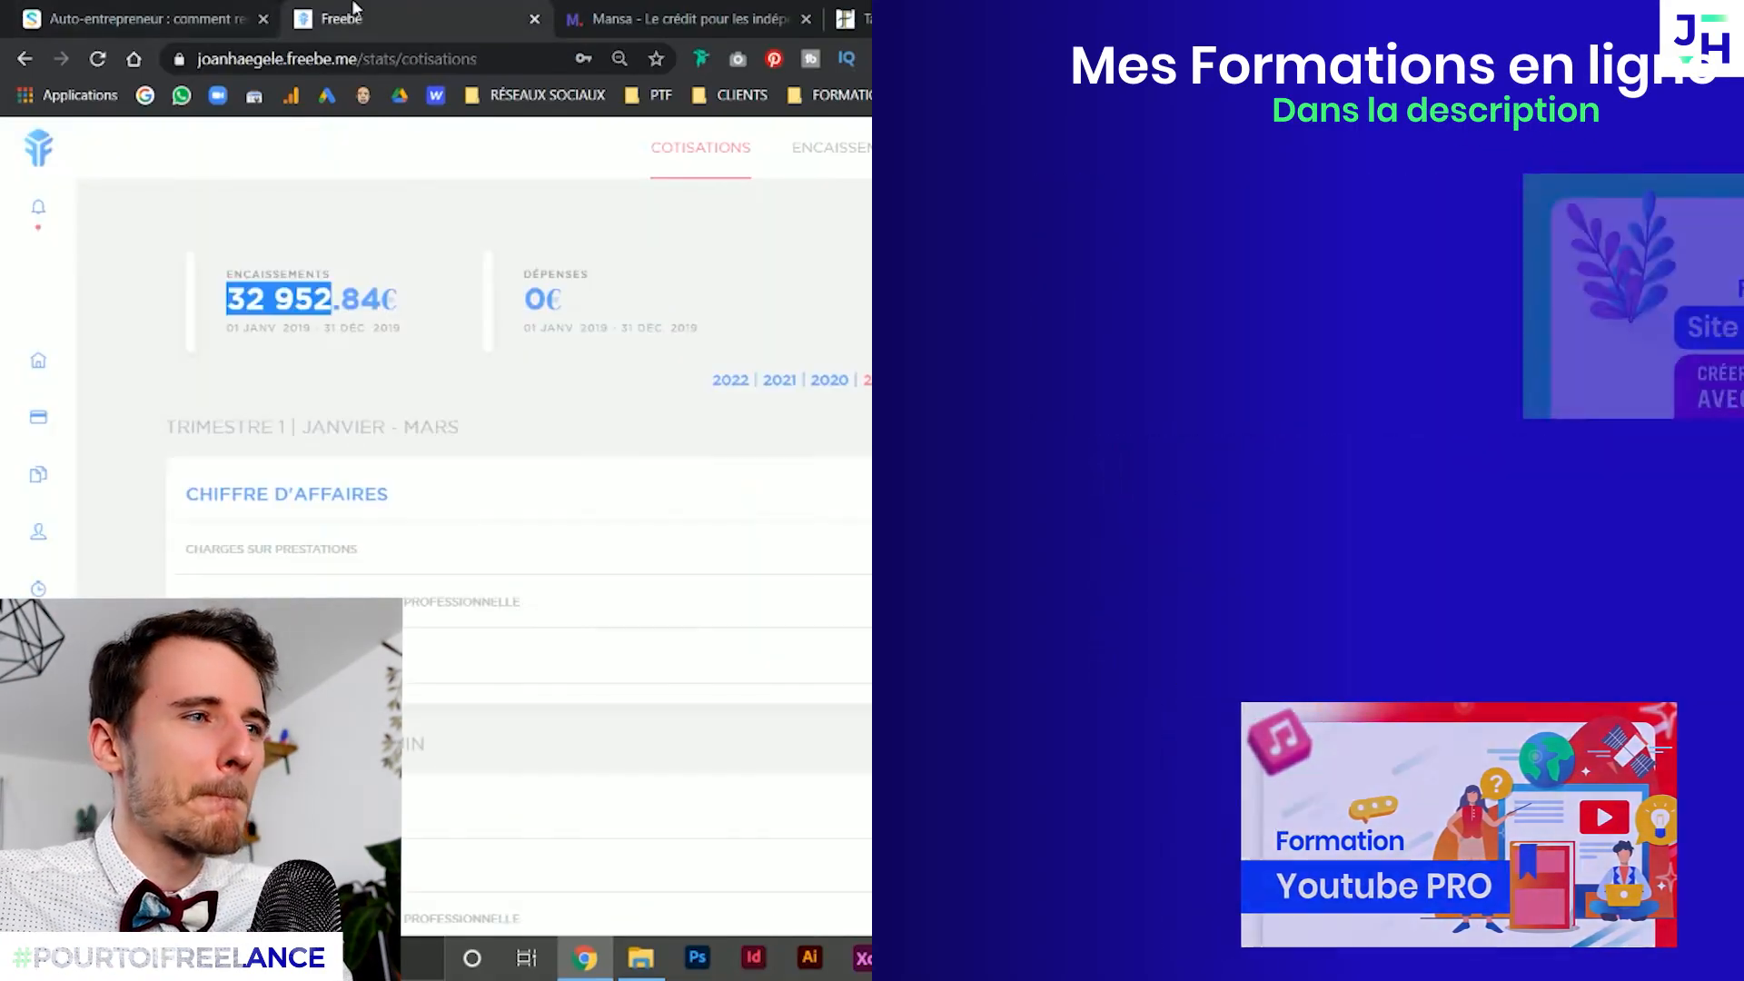
pyautogui.click(663, 9)
pyautogui.click(936, 11)
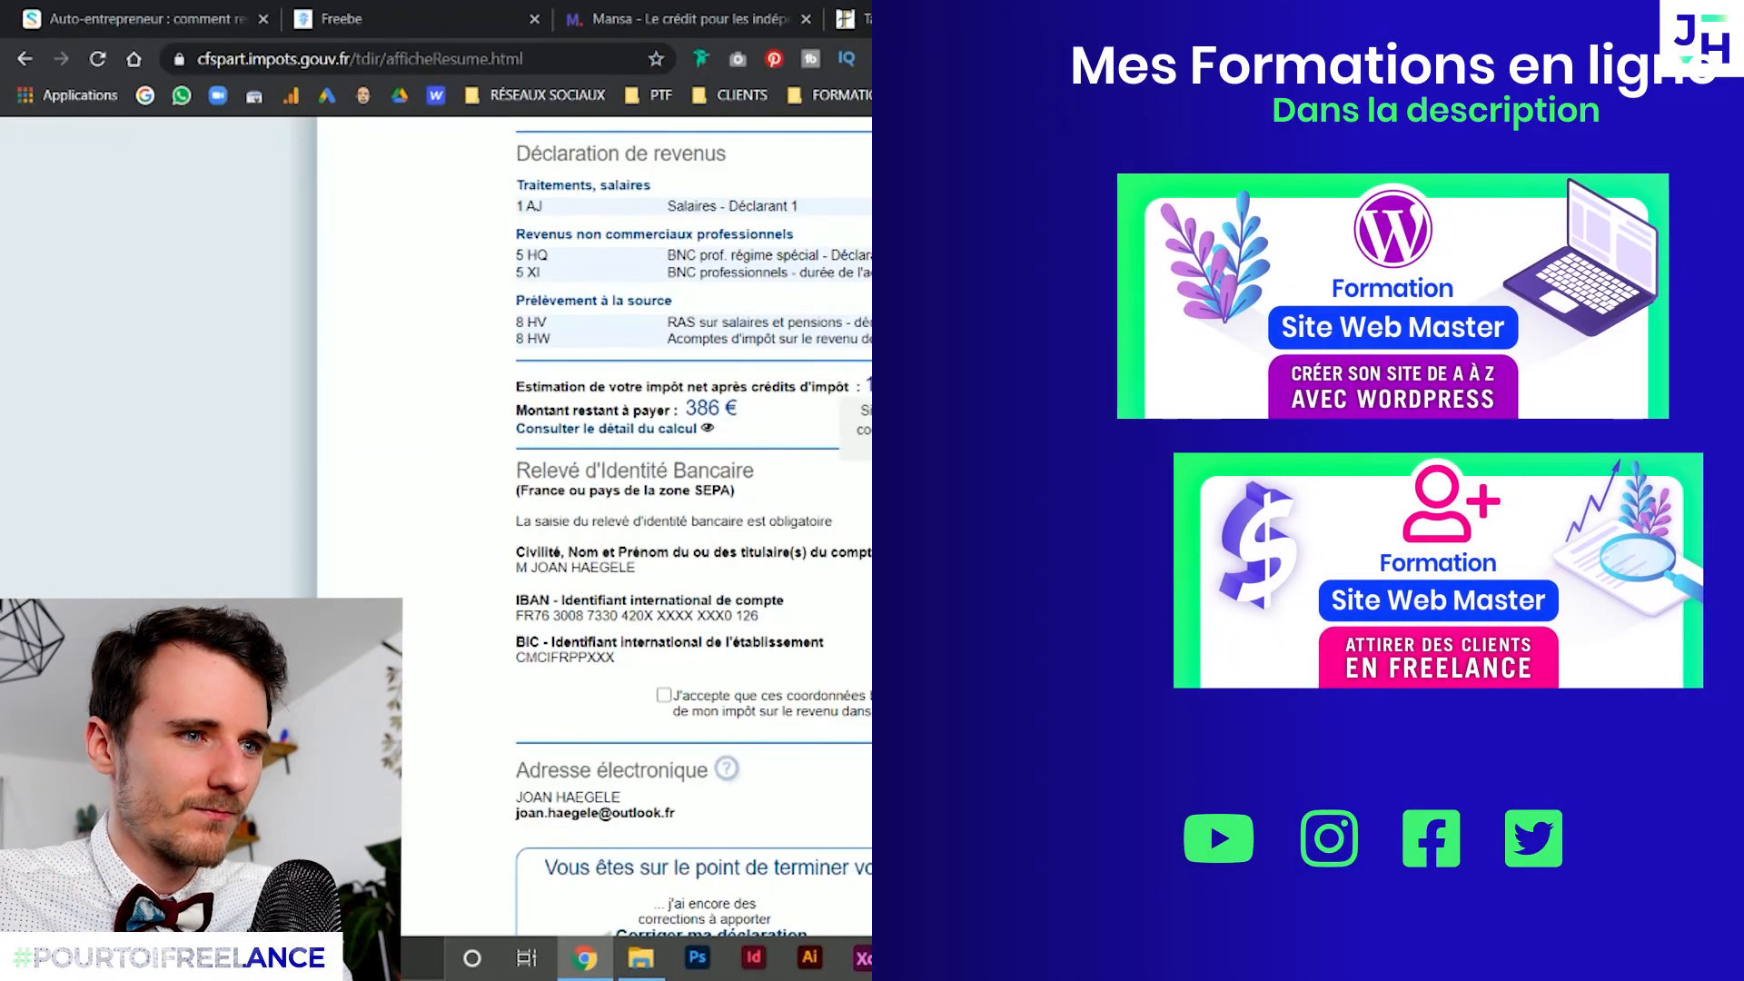
pyautogui.scroll(7, 433, 381)
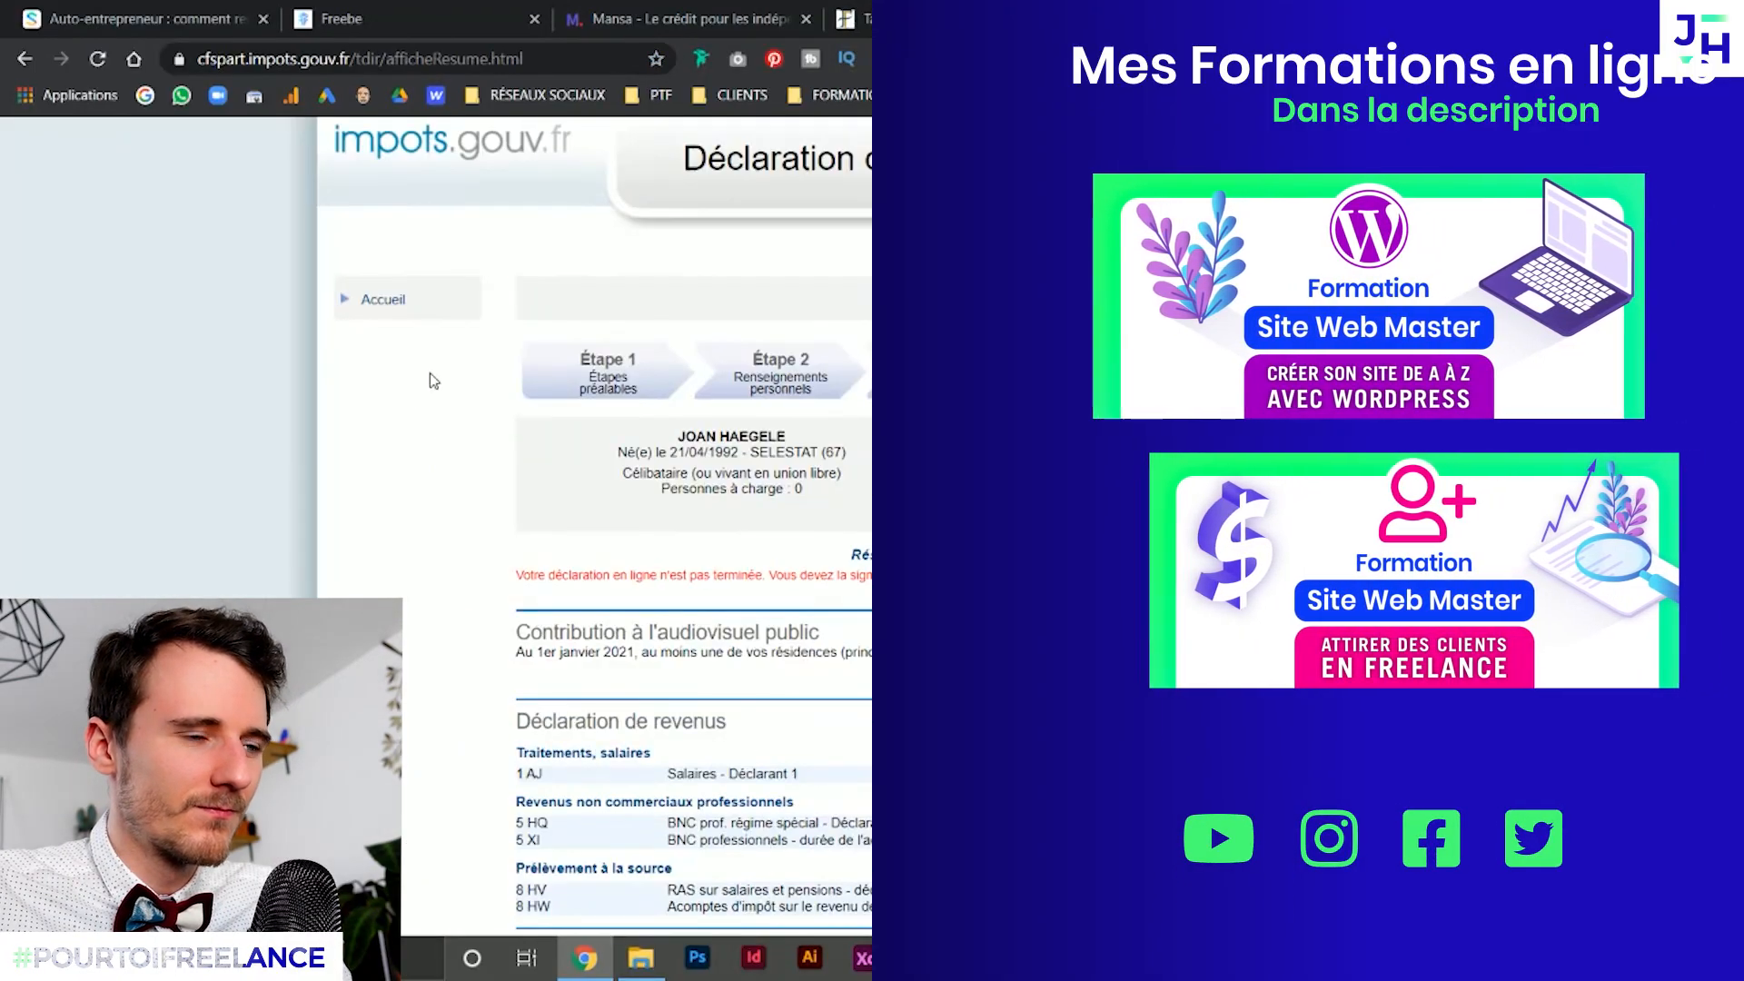